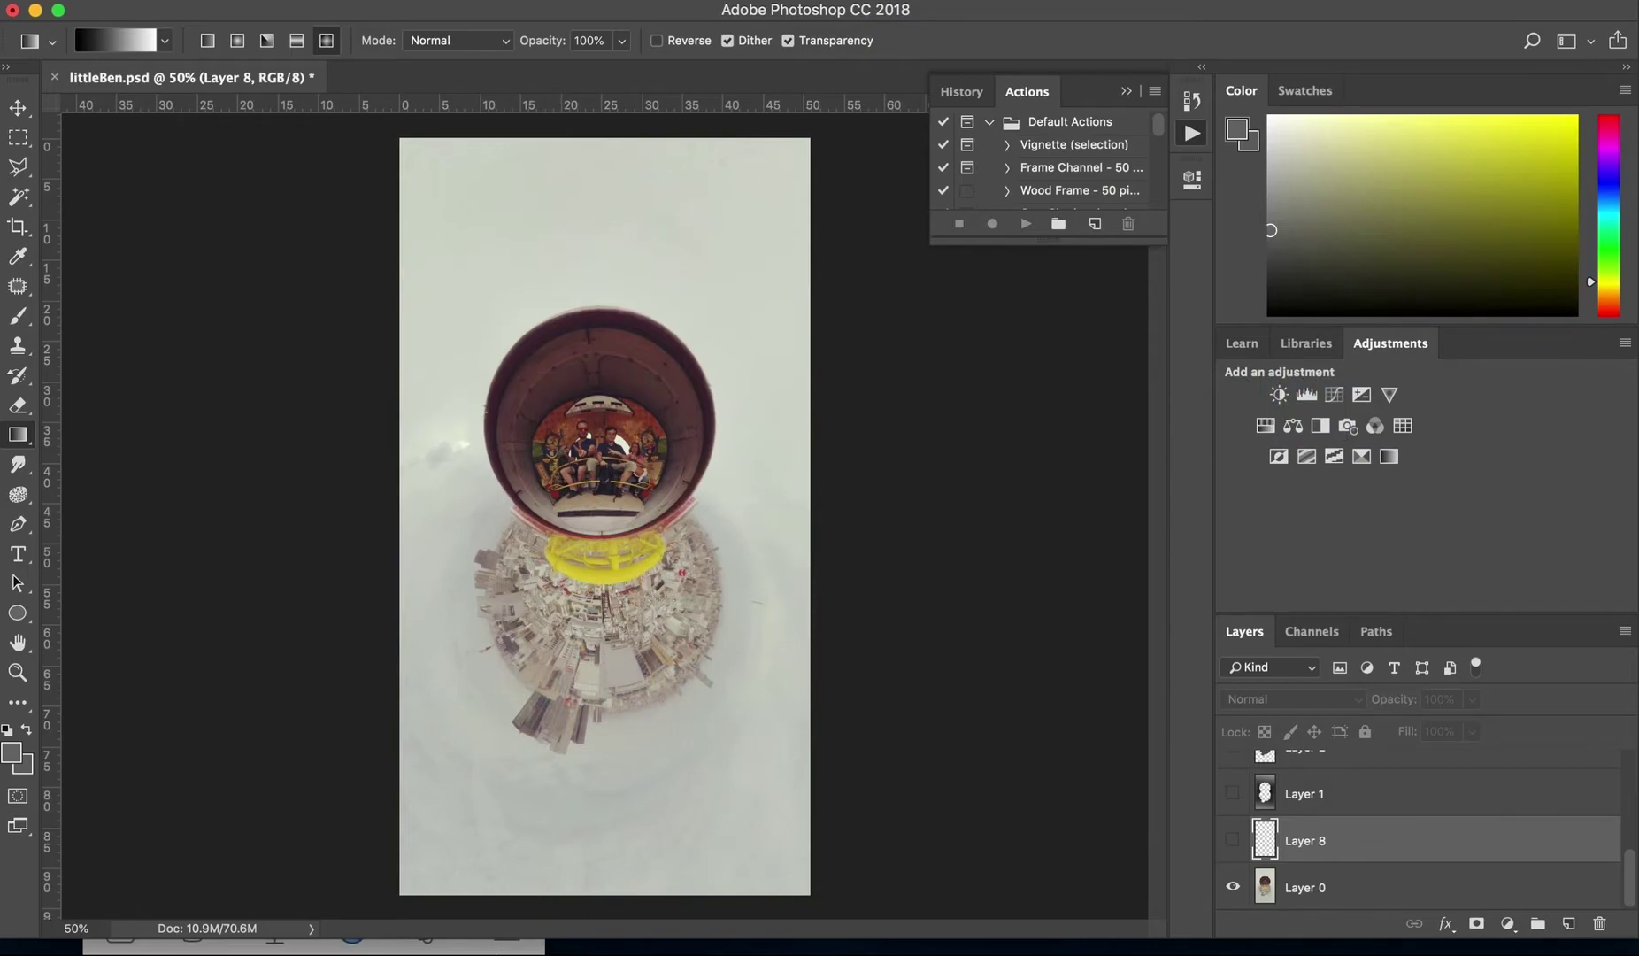
Step: Bring the iPhone mirror showing the Facebook 3D post of the tiny-planet photo forward
{"action": "left_click", "coordinate": [310, 947]}
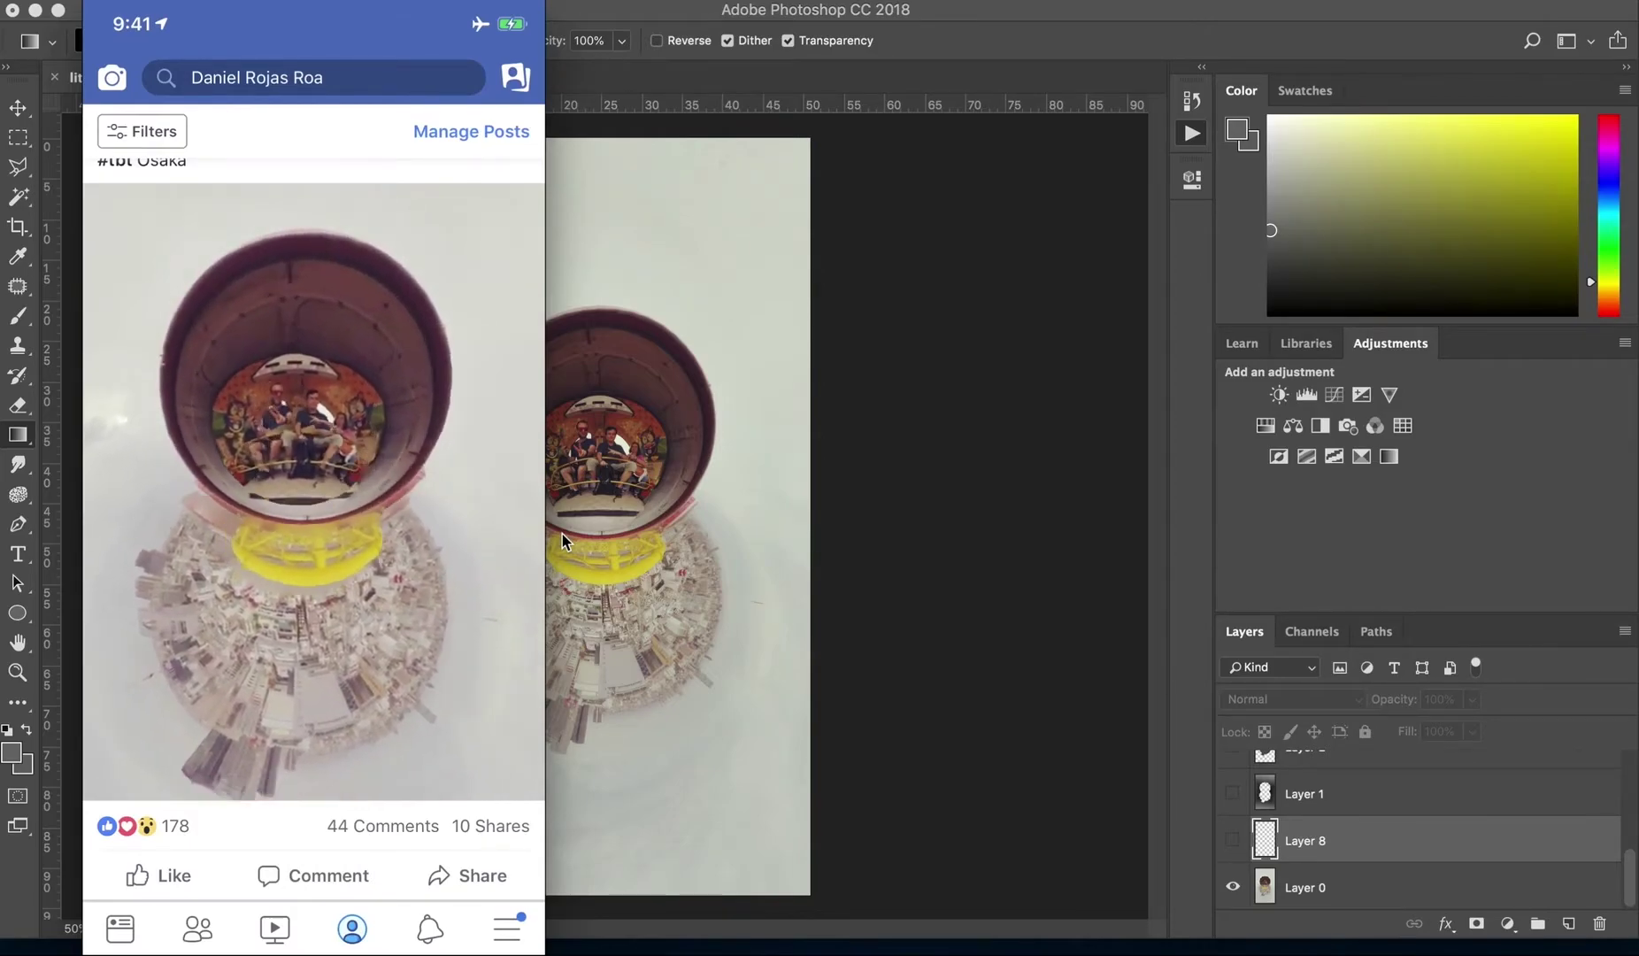
Step: Return to littleBen.psd, target Layer 0 with the Move tool, and compare against the phone mirror
{"action": "left_click", "coordinate": [840, 521]}
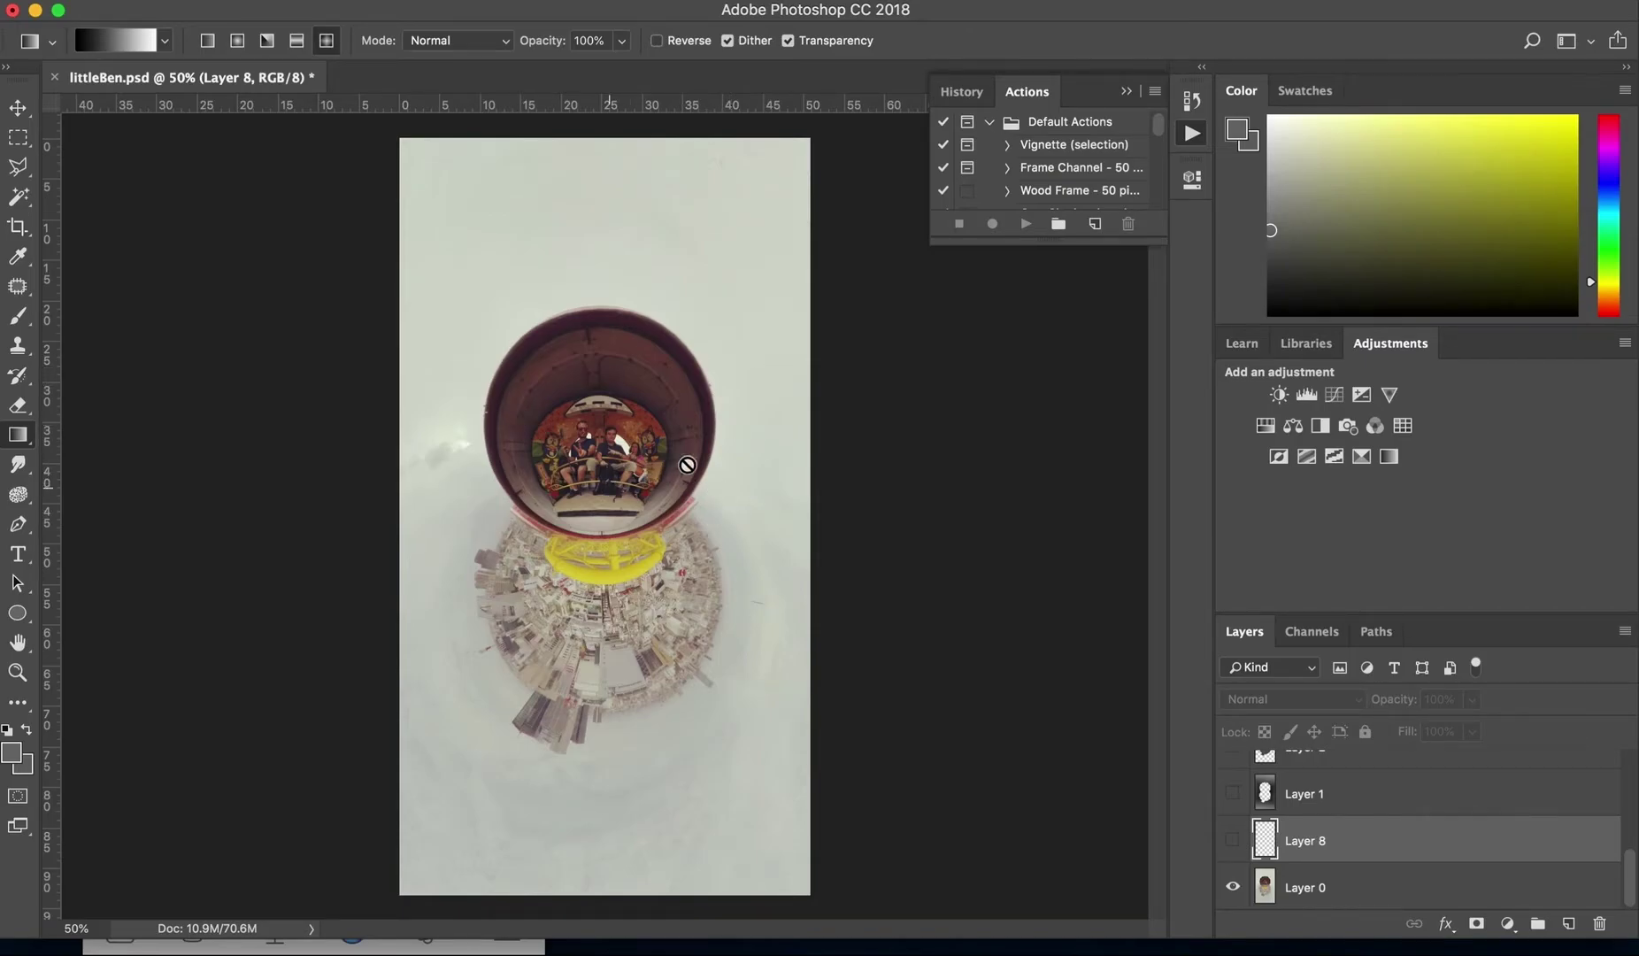
{"action": "key", "text": "v"}
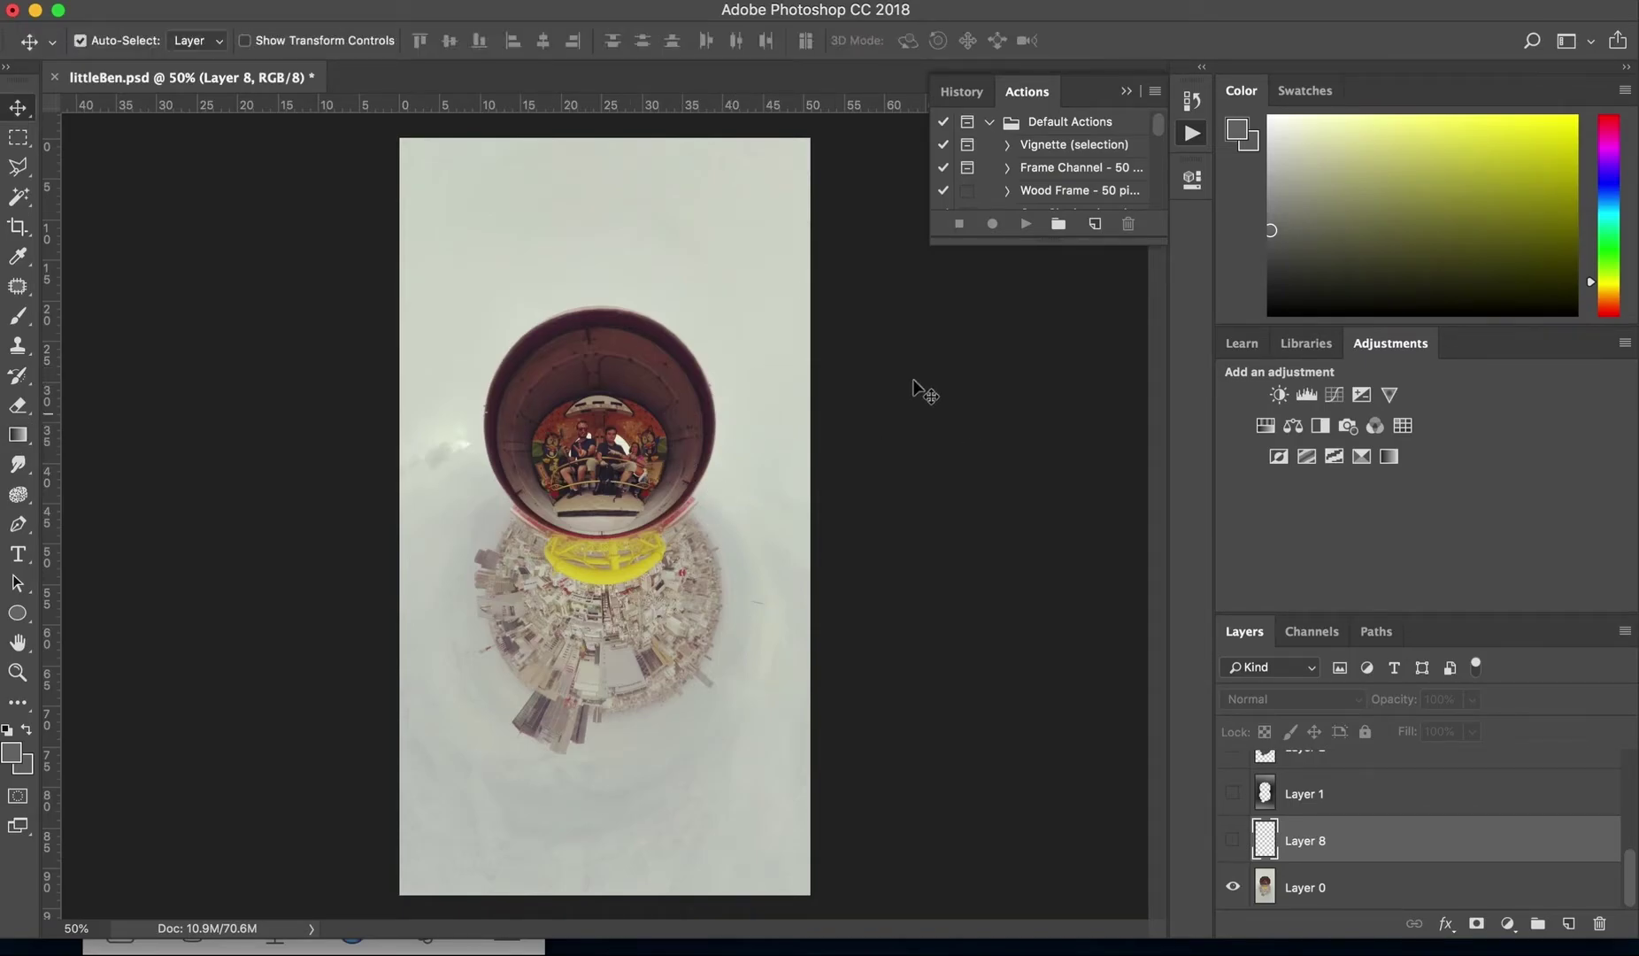
{"action": "left_click", "coordinate": [733, 571]}
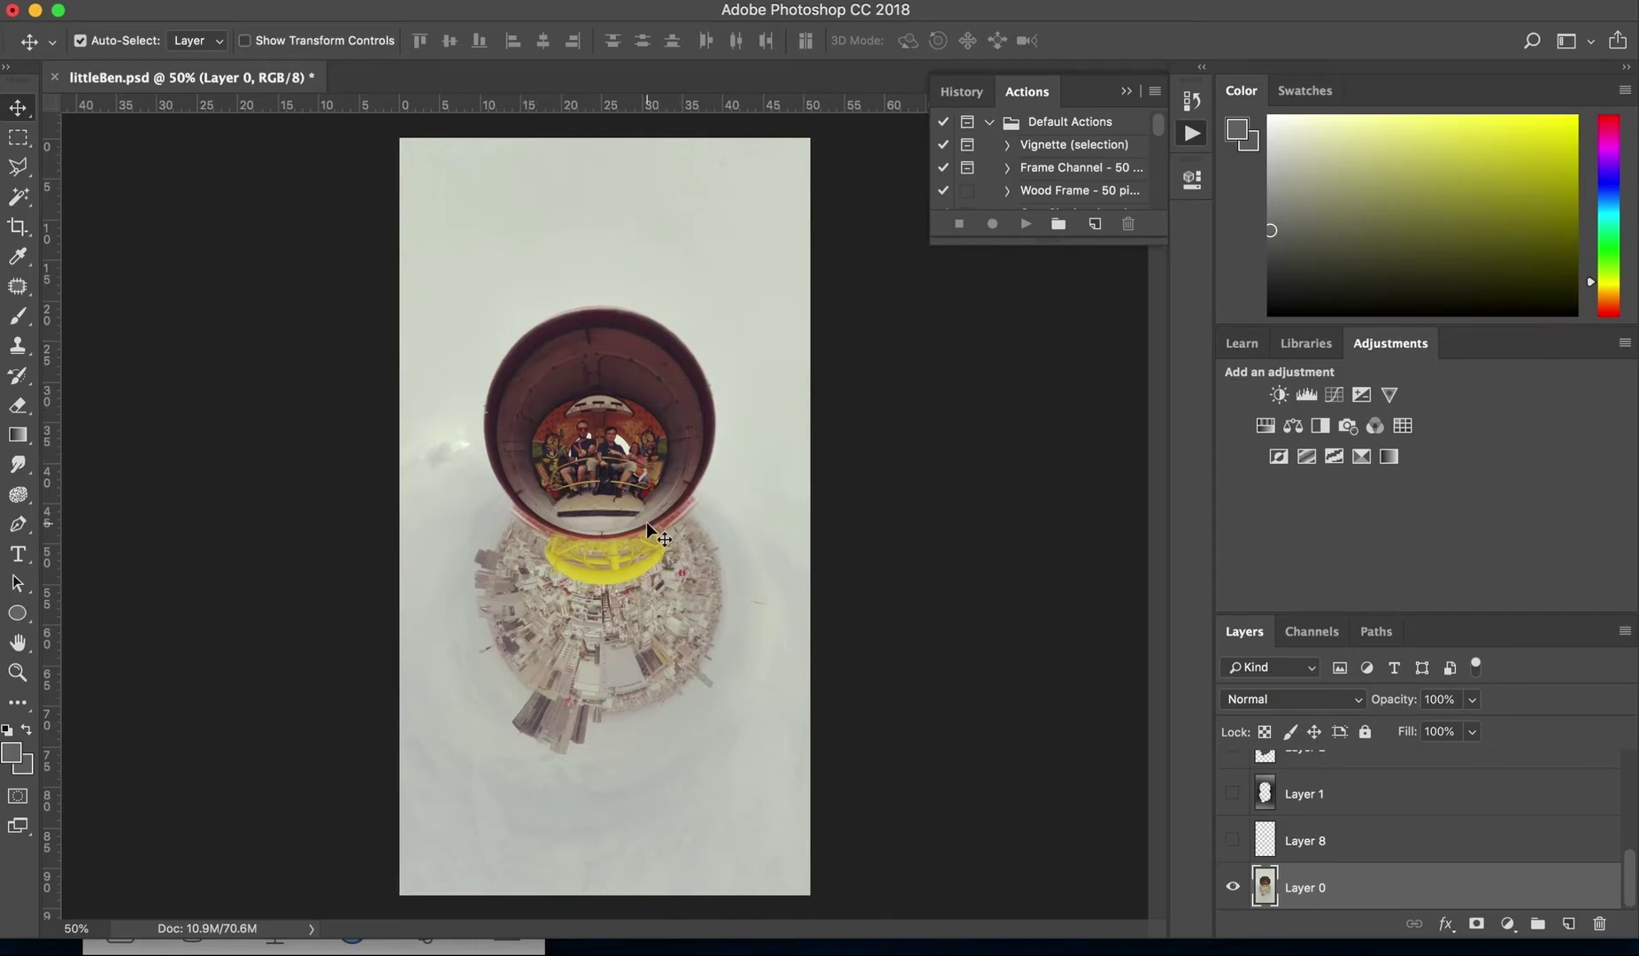
{"action": "key", "text": "super+Tab"}
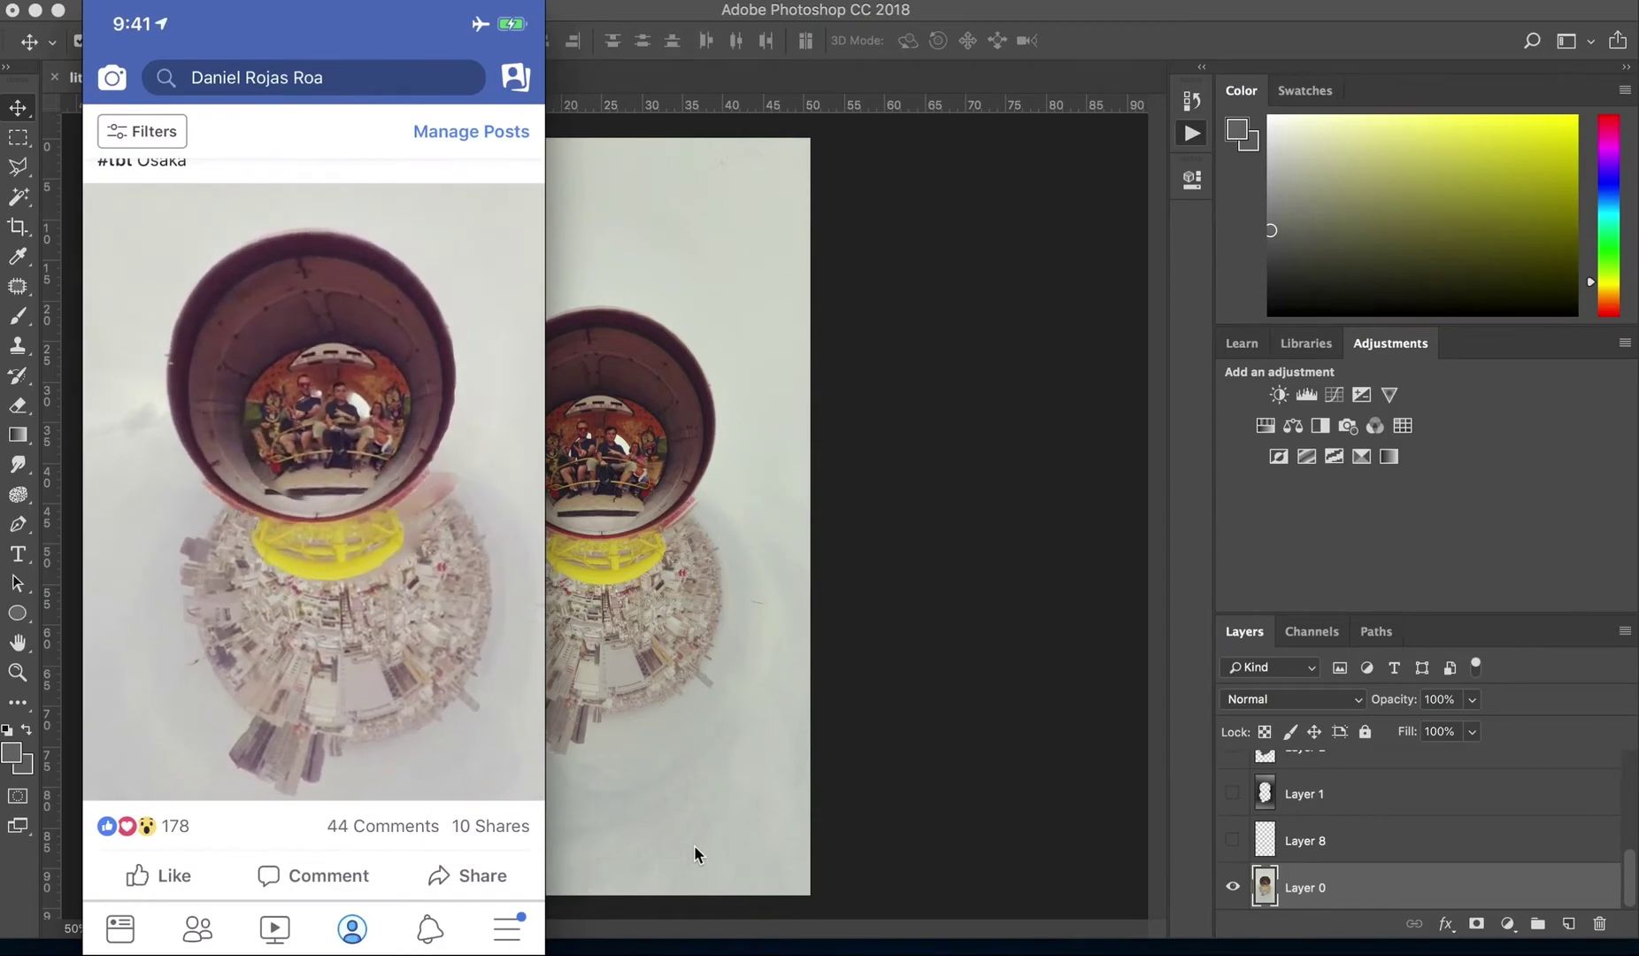
{"action": "left_click", "coordinate": [917, 743]}
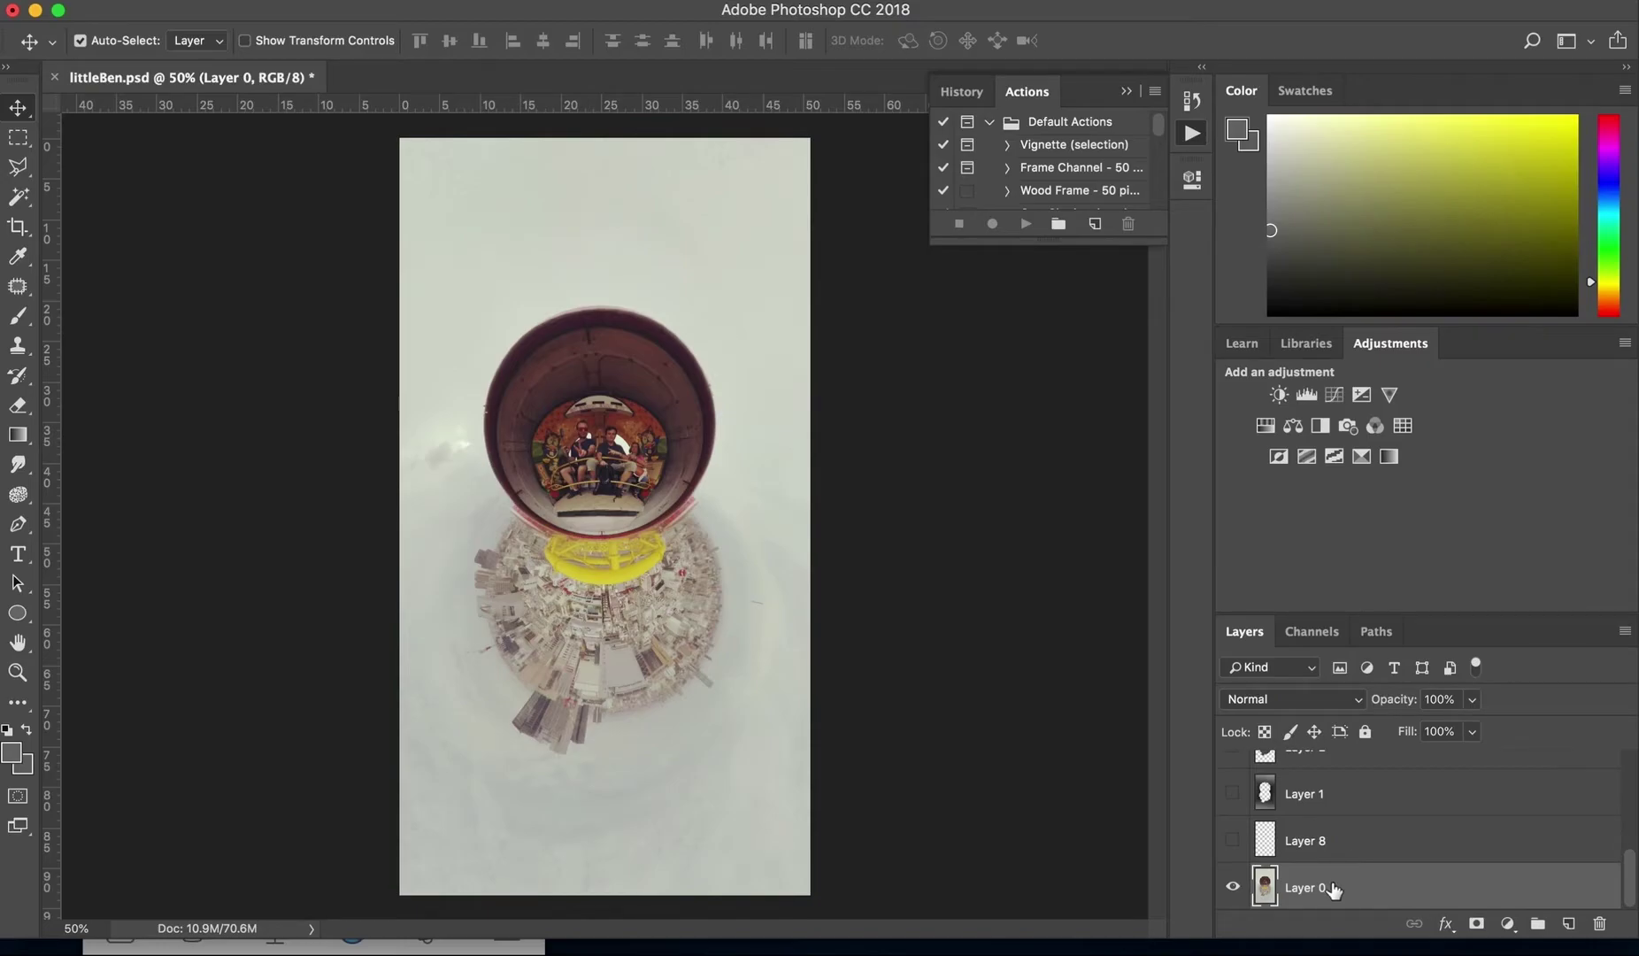
Step: Magic Wand the pale sky plus stray patches left of the planet, then target Layer 8
{"action": "left_click", "coordinate": [34, 193]}
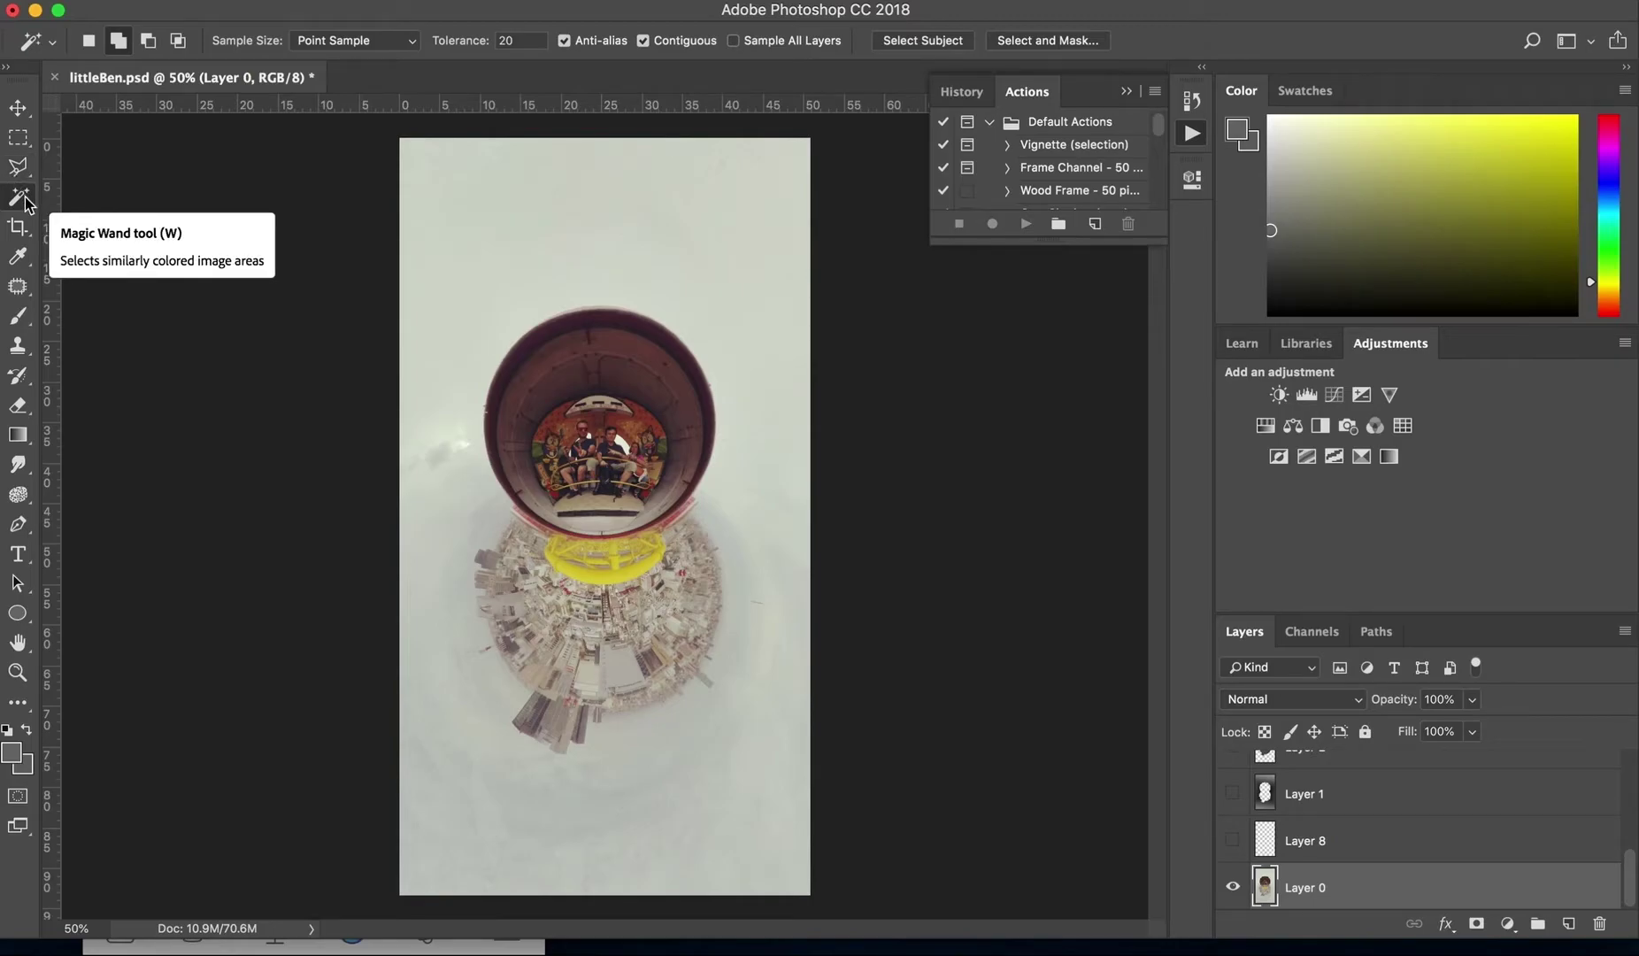
{"action": "left_click", "coordinate": [526, 281]}
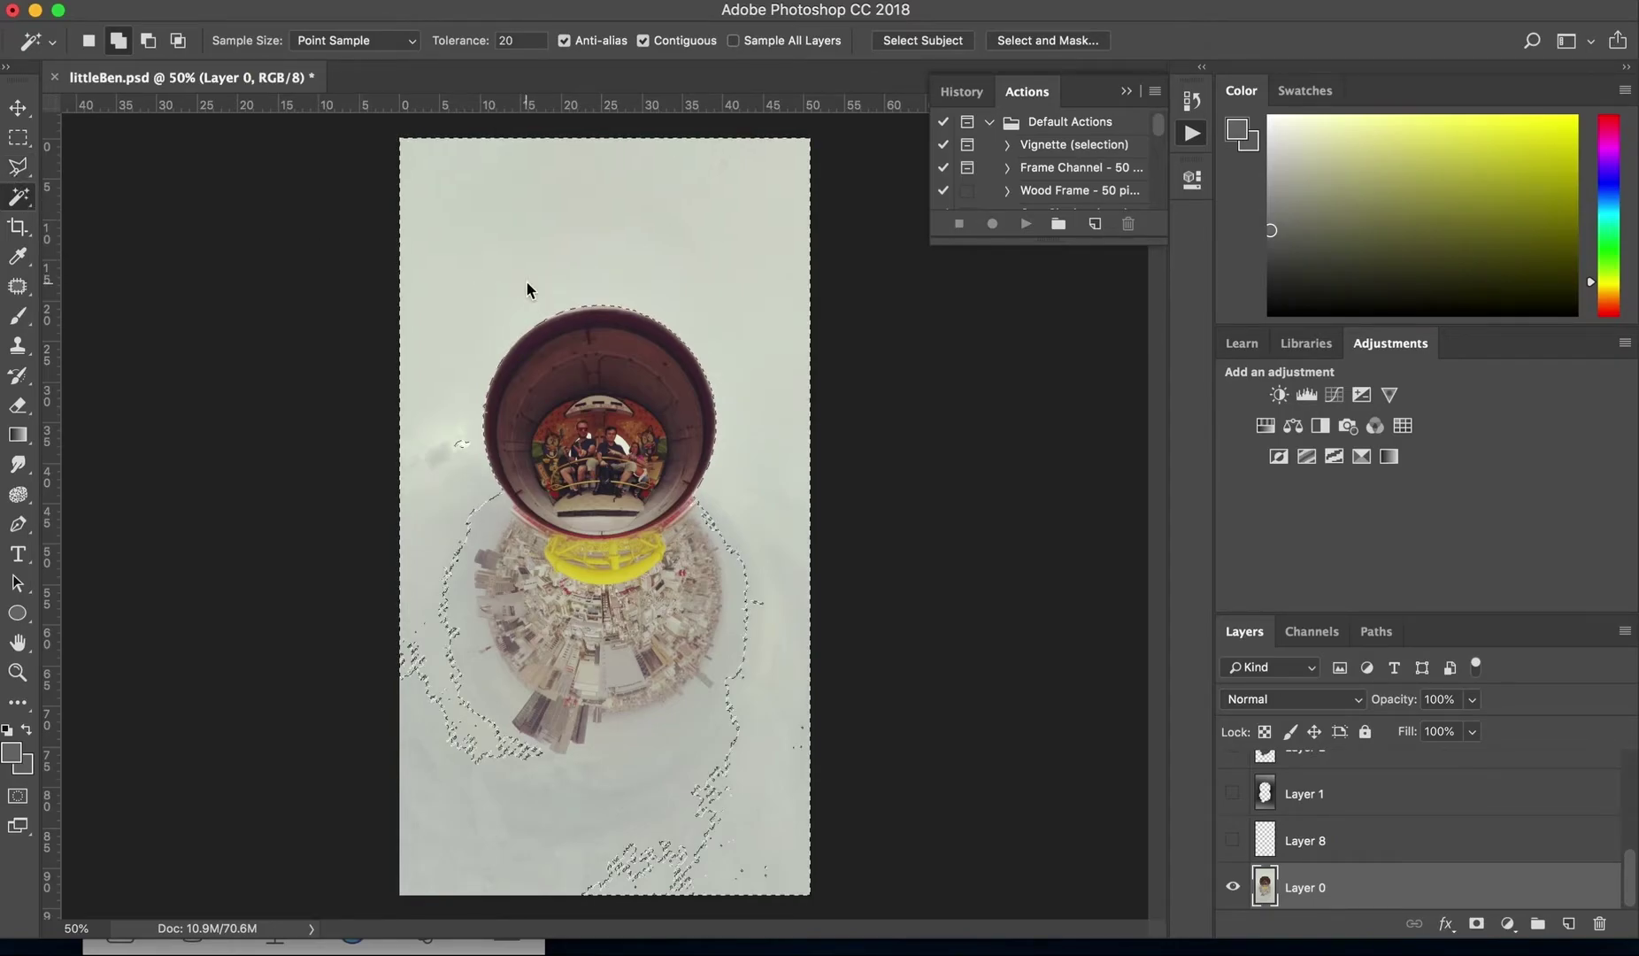
{"action": "left_click", "coordinate": [743, 684]}
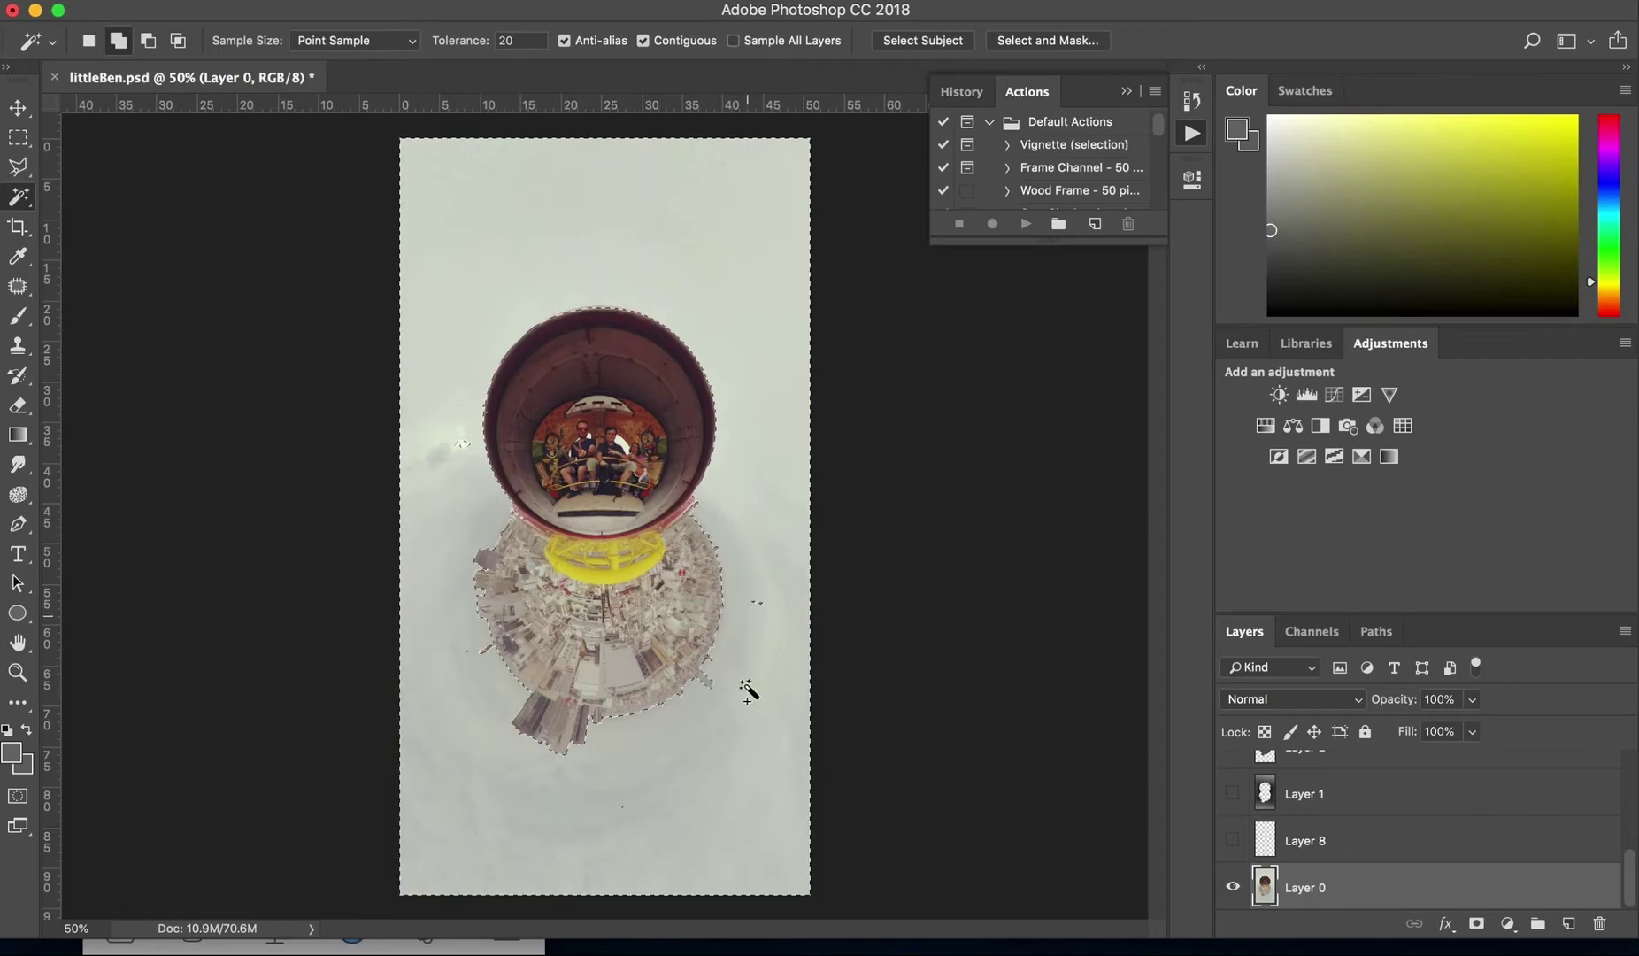
{"action": "left_click", "coordinate": [462, 447]}
{"action": "left_click", "coordinate": [1360, 852]}
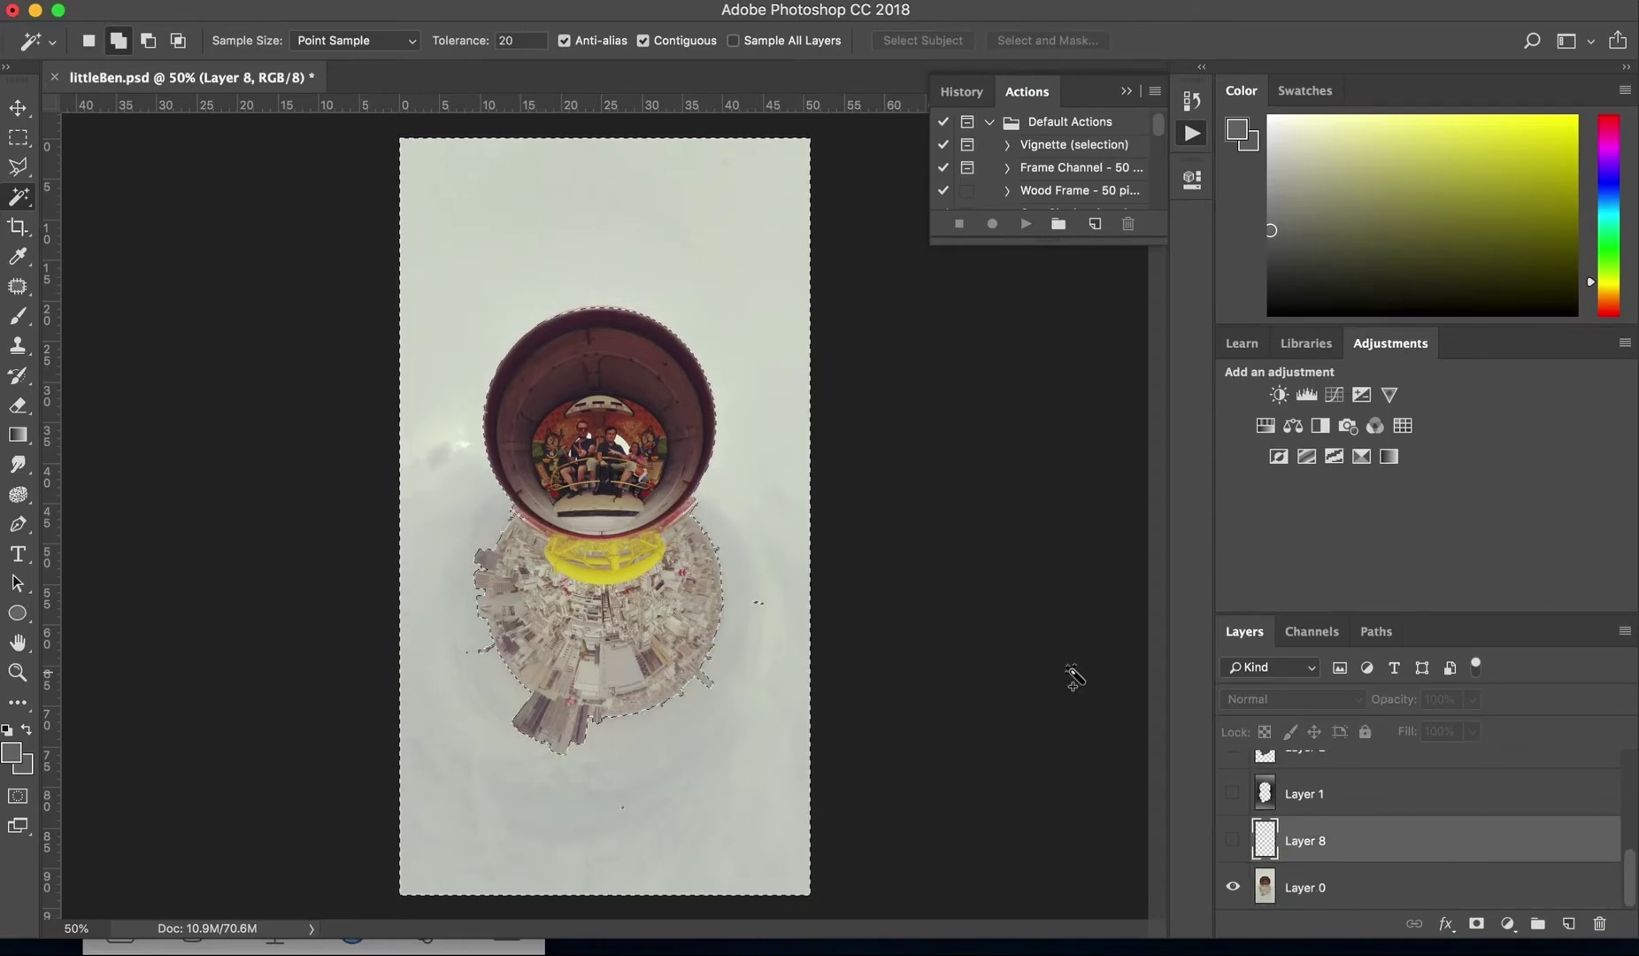
{"action": "left_click", "coordinate": [16, 437]}
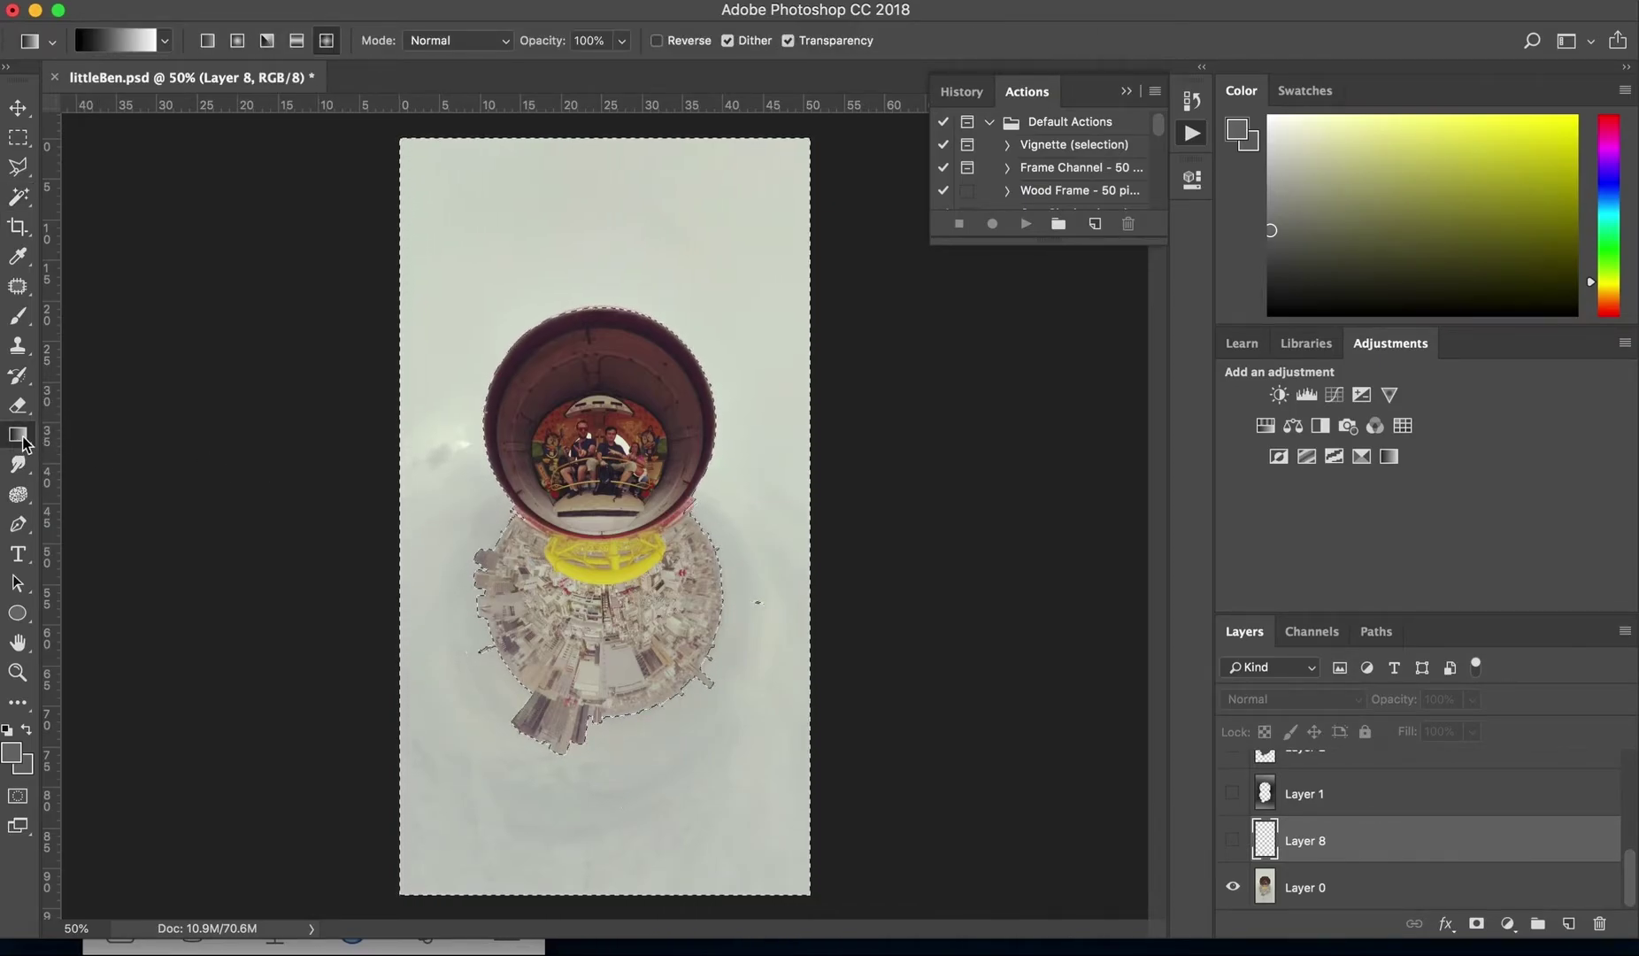
Step: Dismiss the hidden-layer warning and make Layer 8 visible and active
{"action": "left_click", "coordinate": [22, 442]}
{"action": "left_click", "coordinate": [79, 429]}
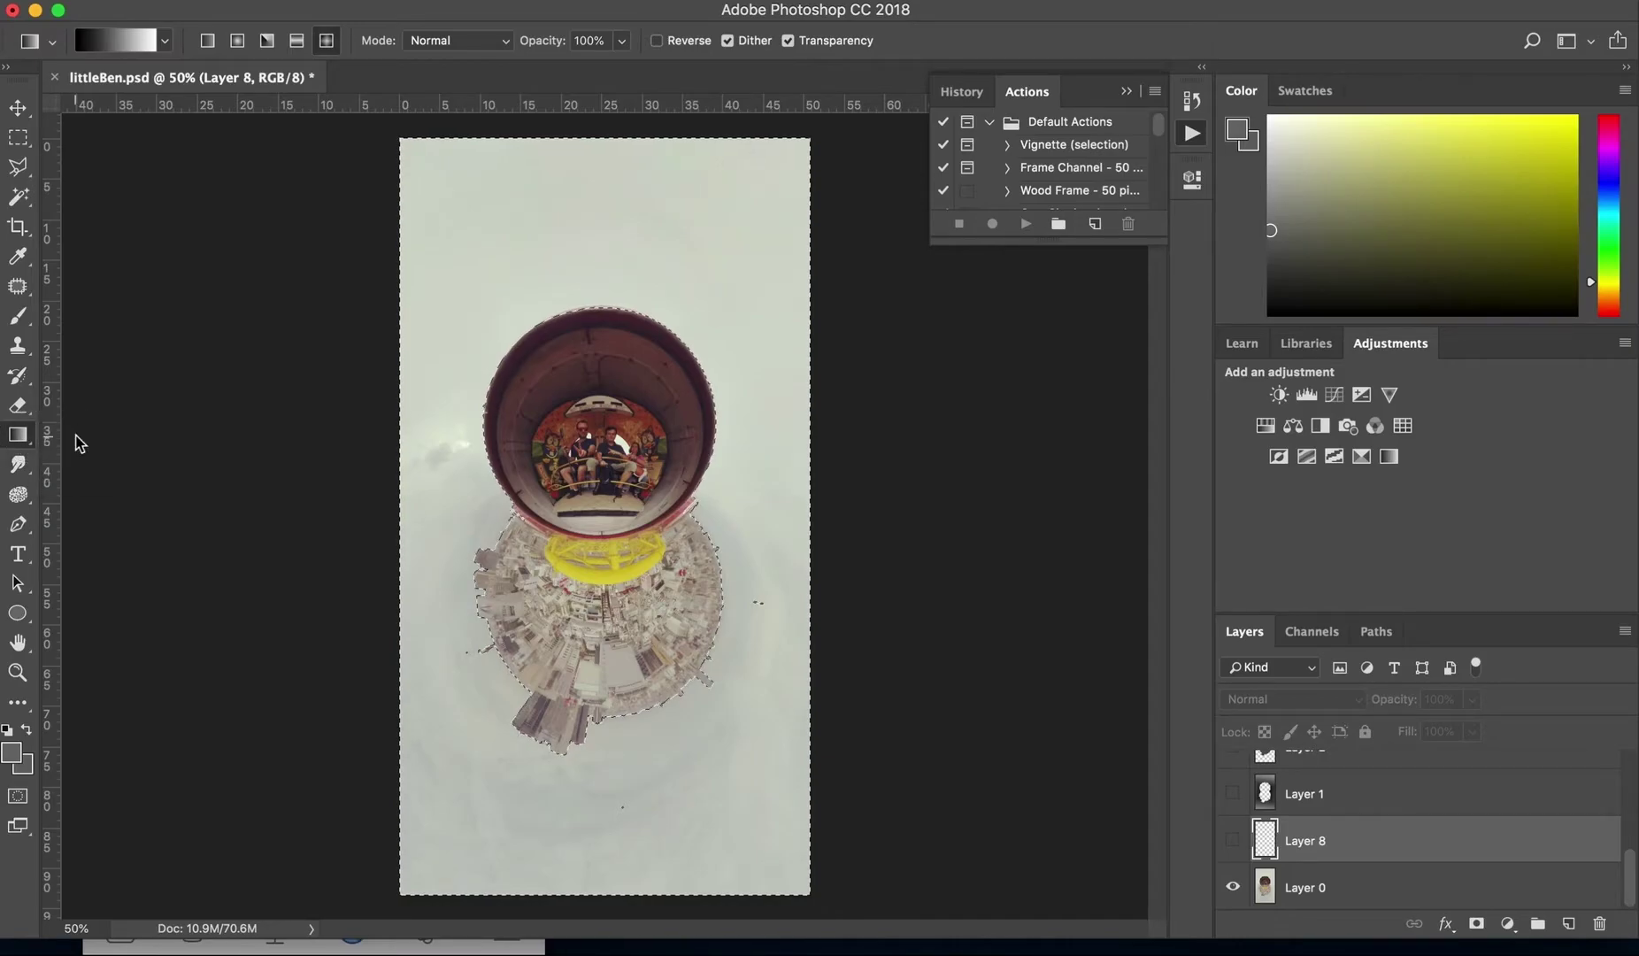
{"action": "left_click", "coordinate": [276, 222]}
{"action": "left_click", "coordinate": [967, 347]}
{"action": "left_click", "coordinate": [1351, 879]}
{"action": "left_click", "coordinate": [1321, 840]}
{"action": "left_click", "coordinate": [1232, 840]}
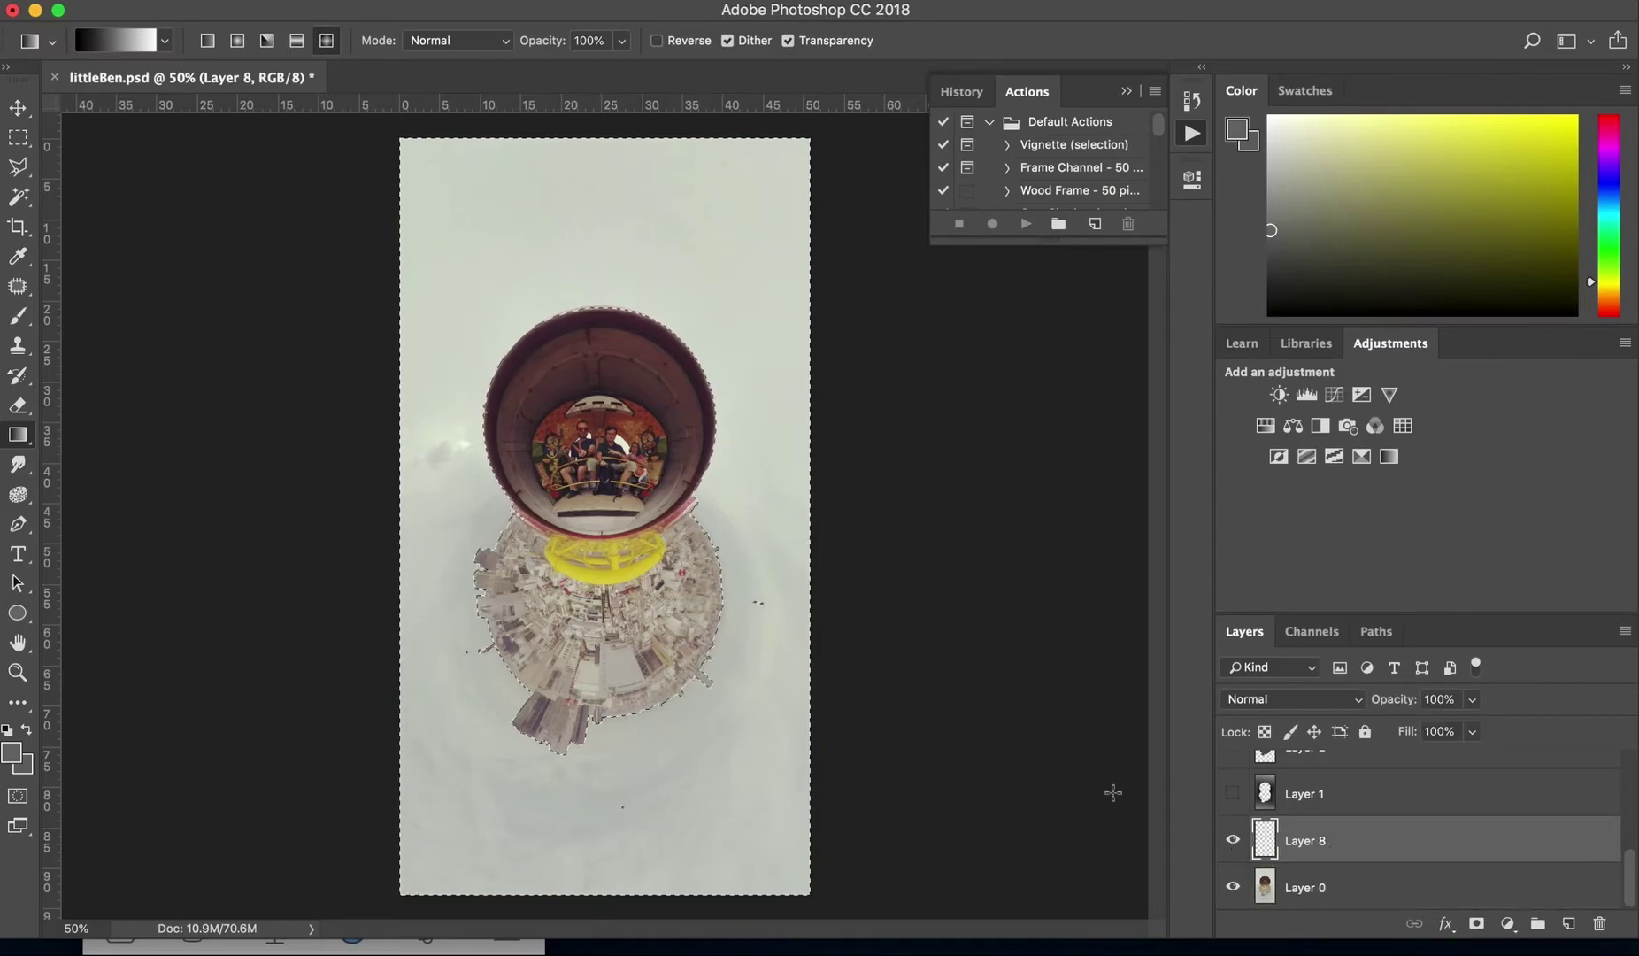
Step: Drag a grey diamond gradient from the planet centre outward across the selected sky
{"action": "left_click_drag", "start_coordinate": [603, 490], "coordinate": [881, 143]}
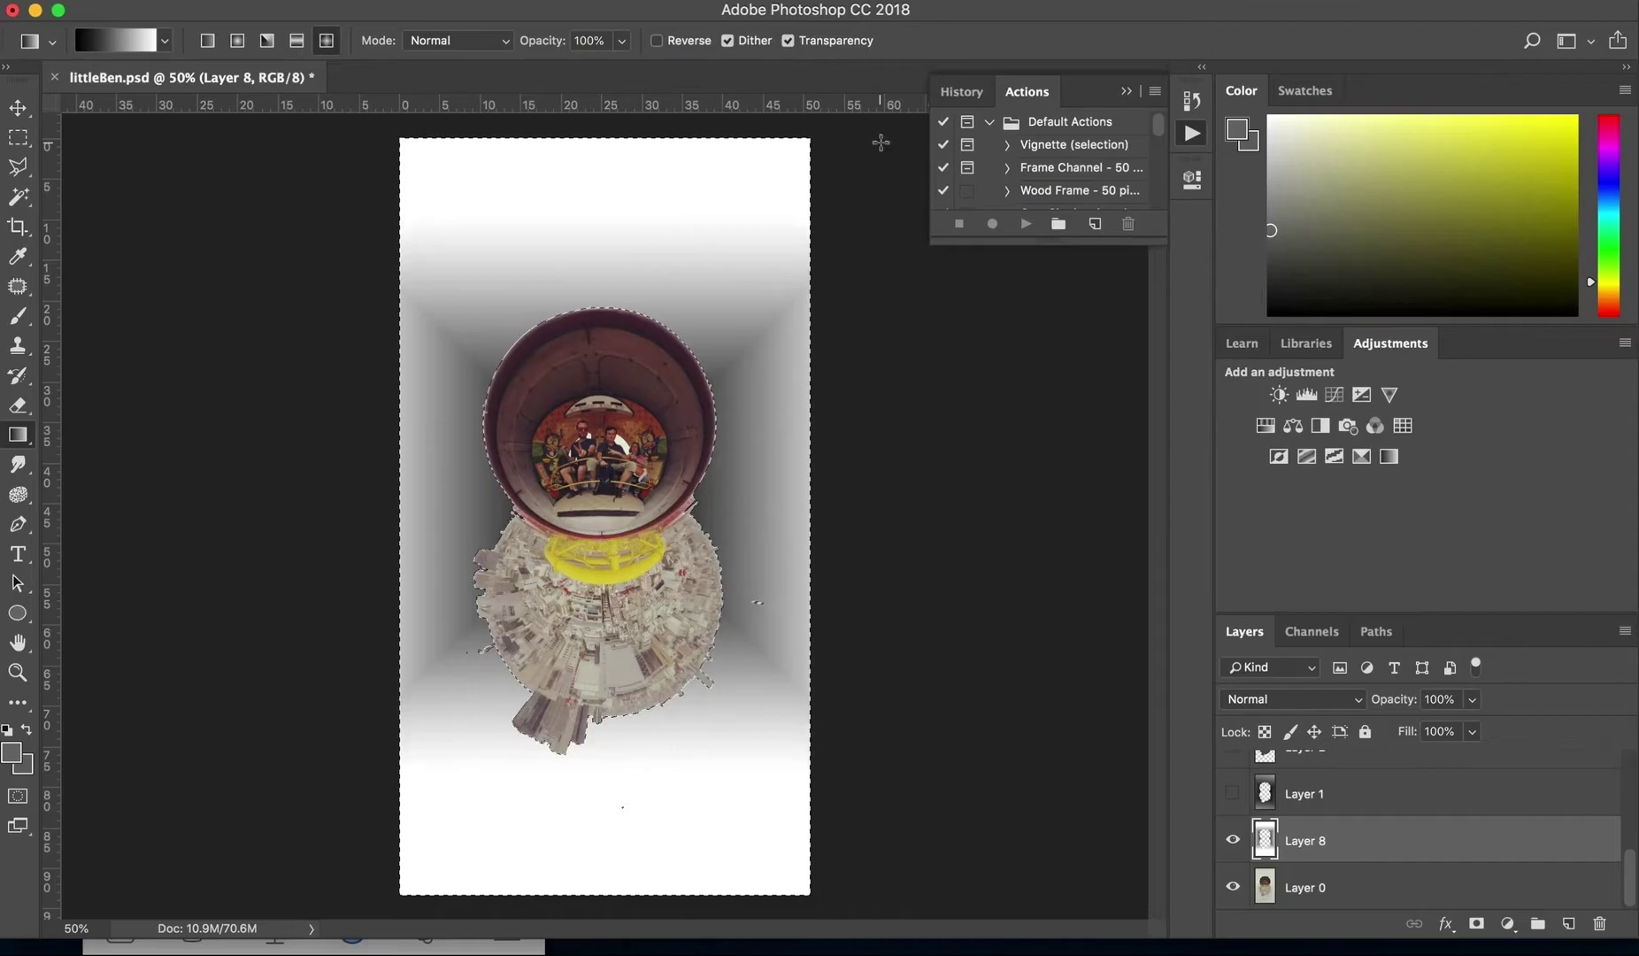
{"action": "left_click_drag", "start_coordinate": [605, 491], "coordinate": [1122, 889]}
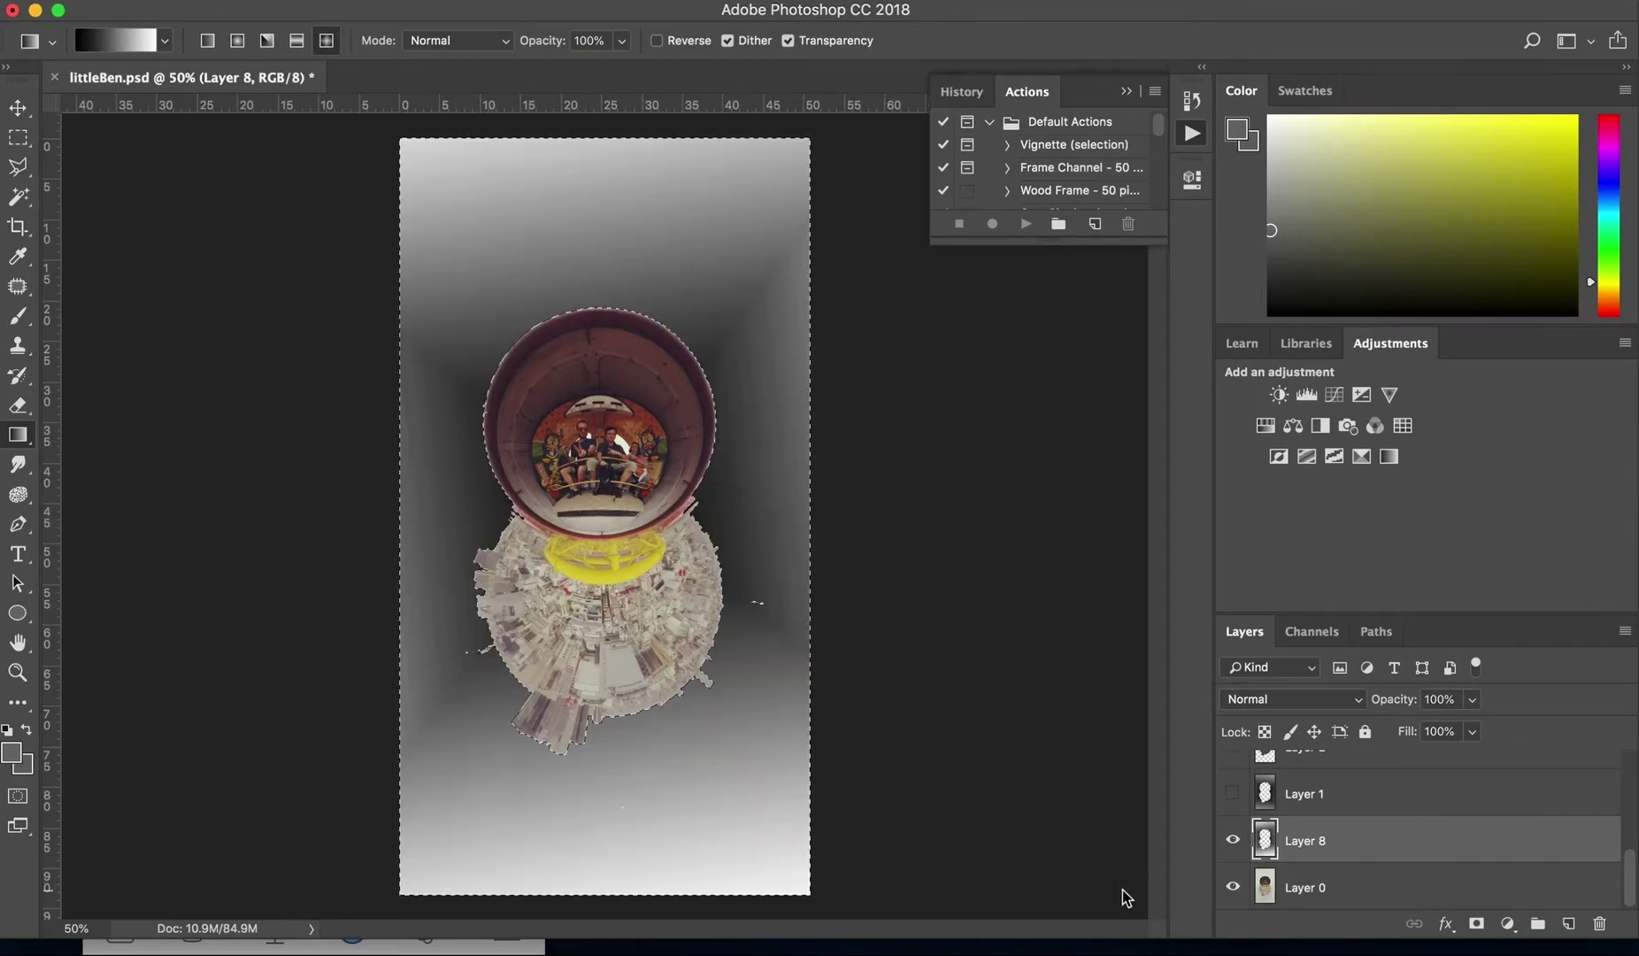
{"action": "left_click_drag", "start_coordinate": [600, 513], "coordinate": [1330, 54]}
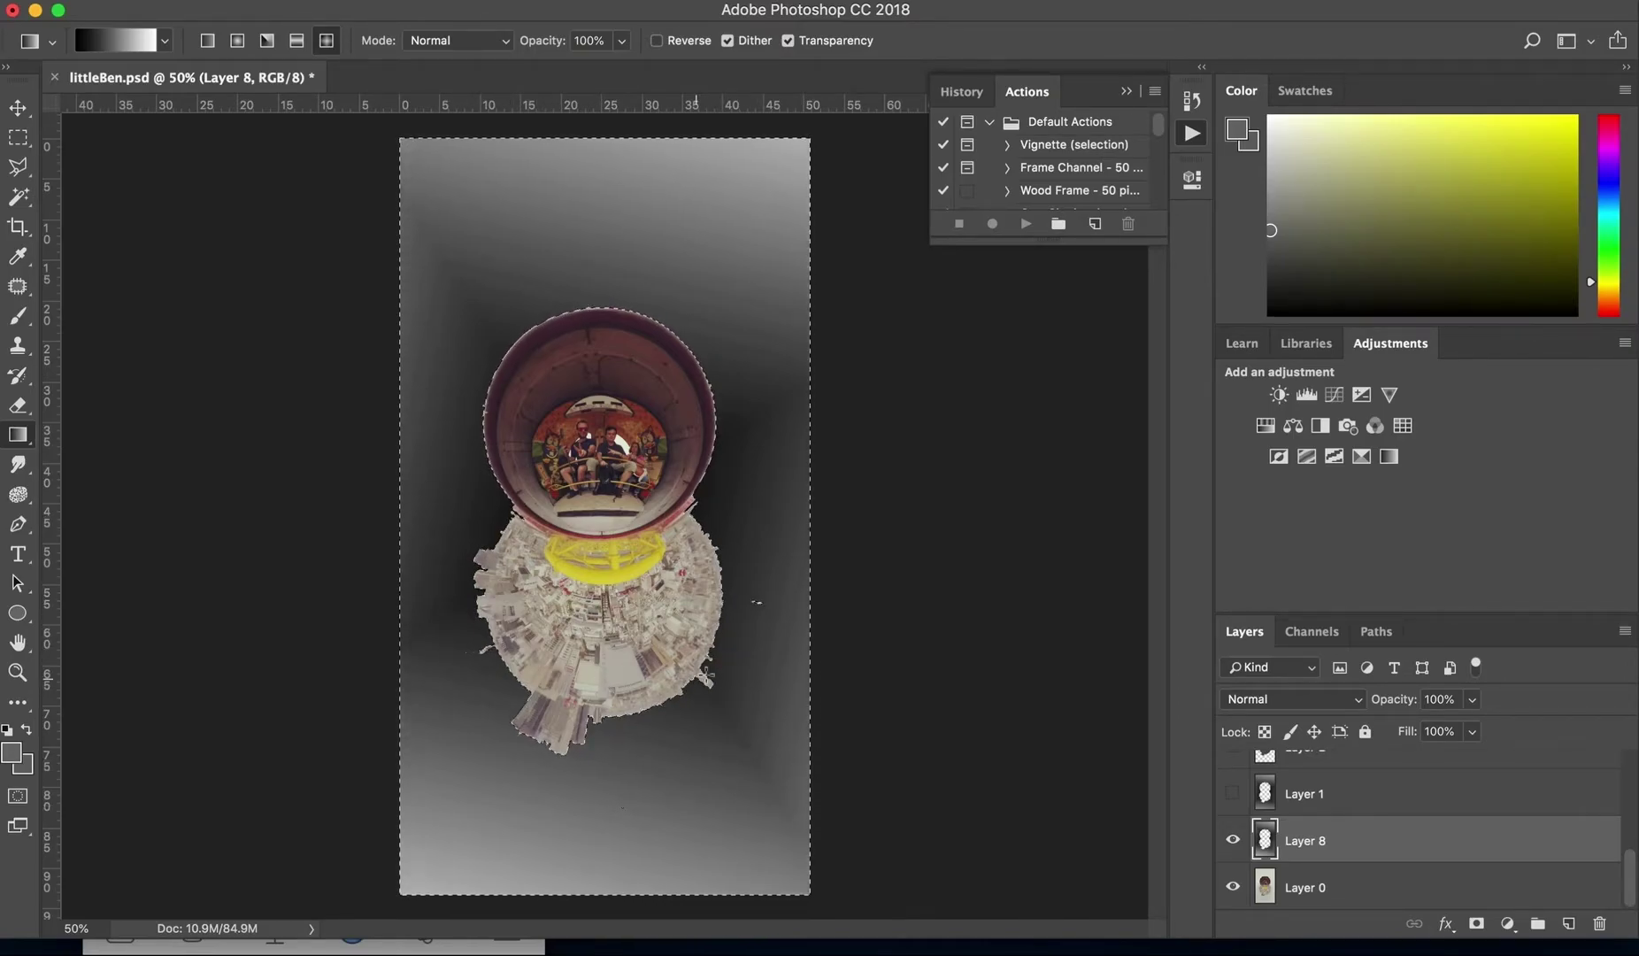
Step: Show Layer 1 and Layer 2's grey depth shape over the planet and clear the selection
{"action": "left_click", "coordinate": [1232, 795]}
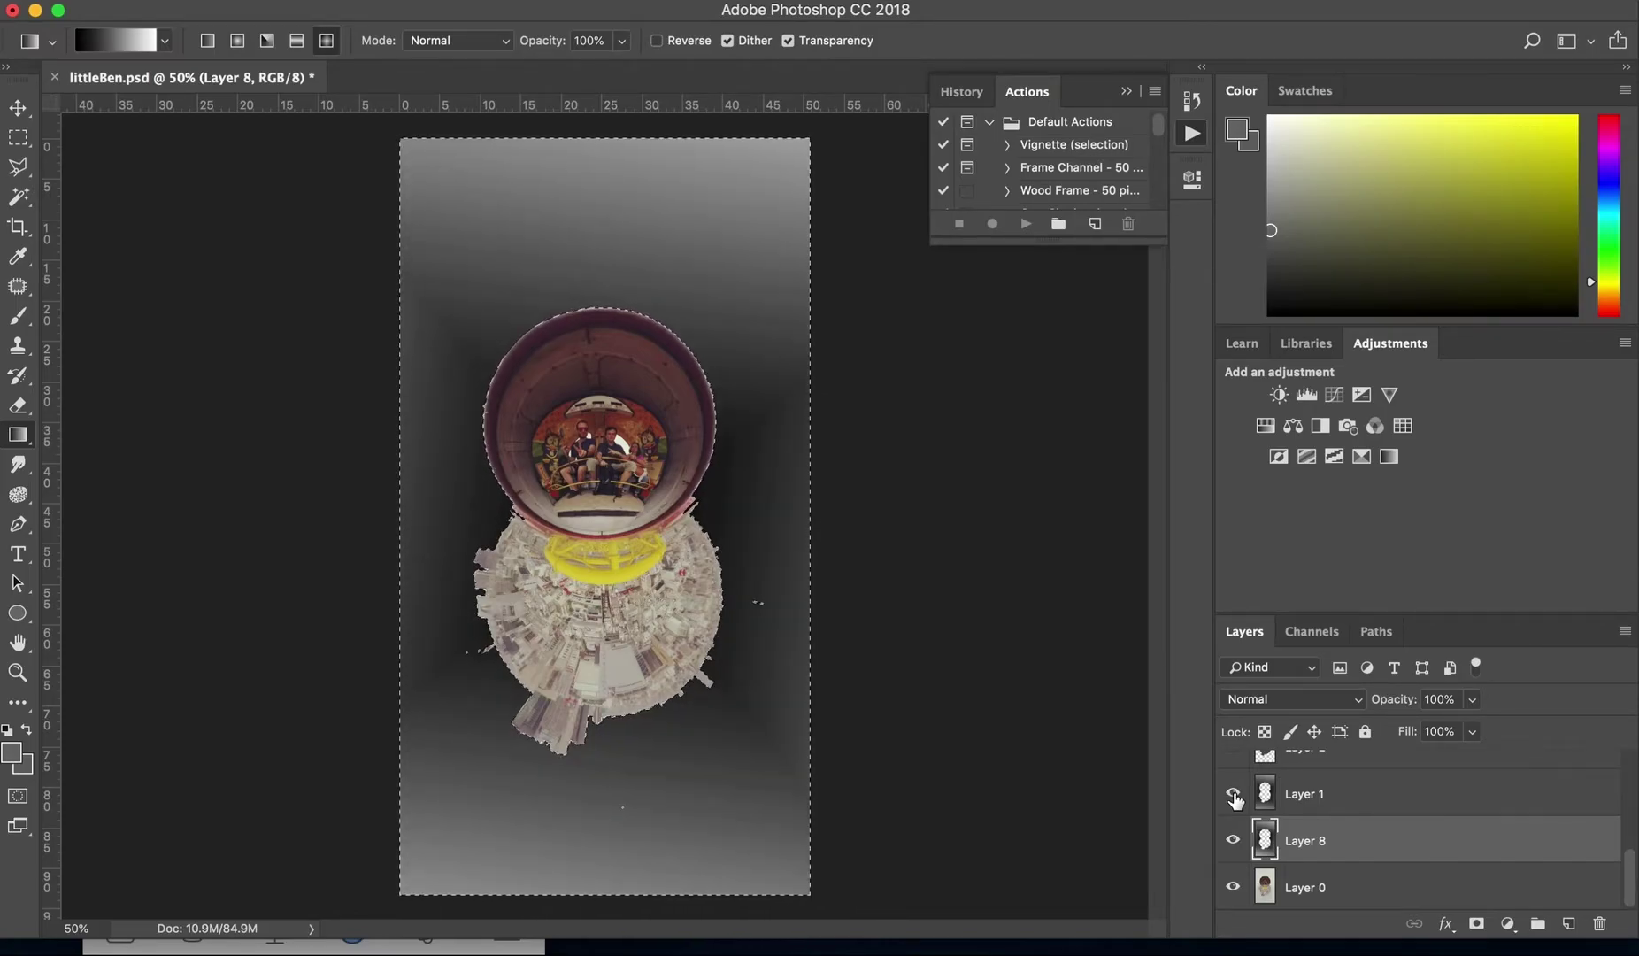
{"action": "scroll", "coordinate": [1246, 805], "scroll_direction": "up", "scroll_amount": 2}
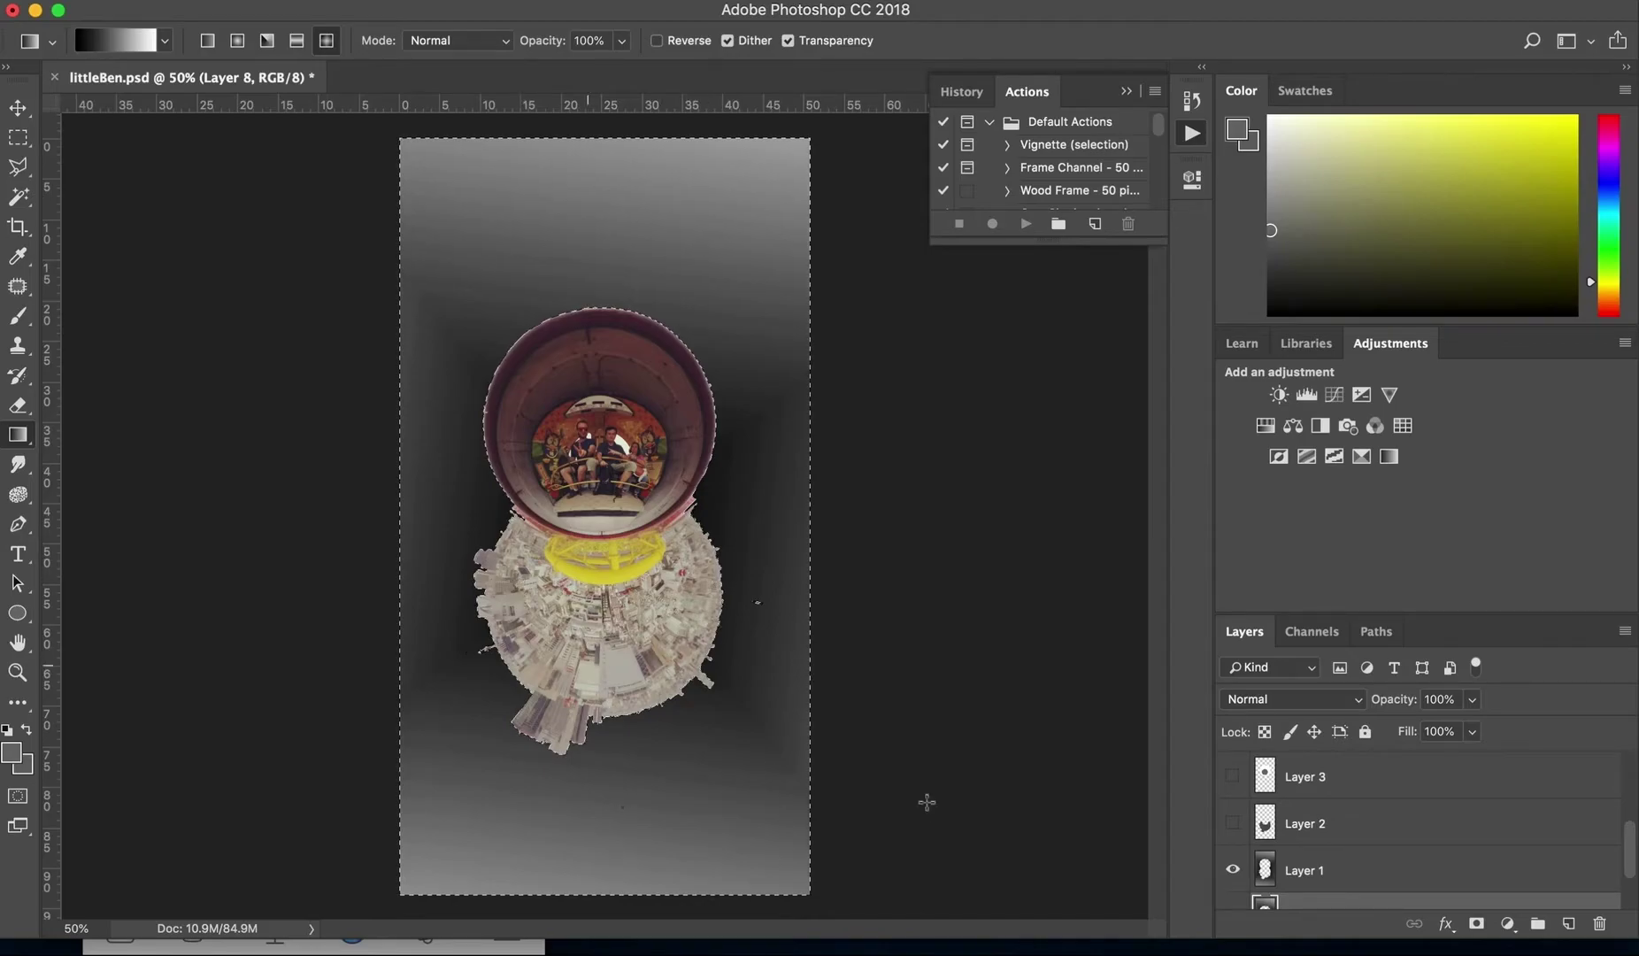
{"action": "left_click", "coordinate": [1232, 825]}
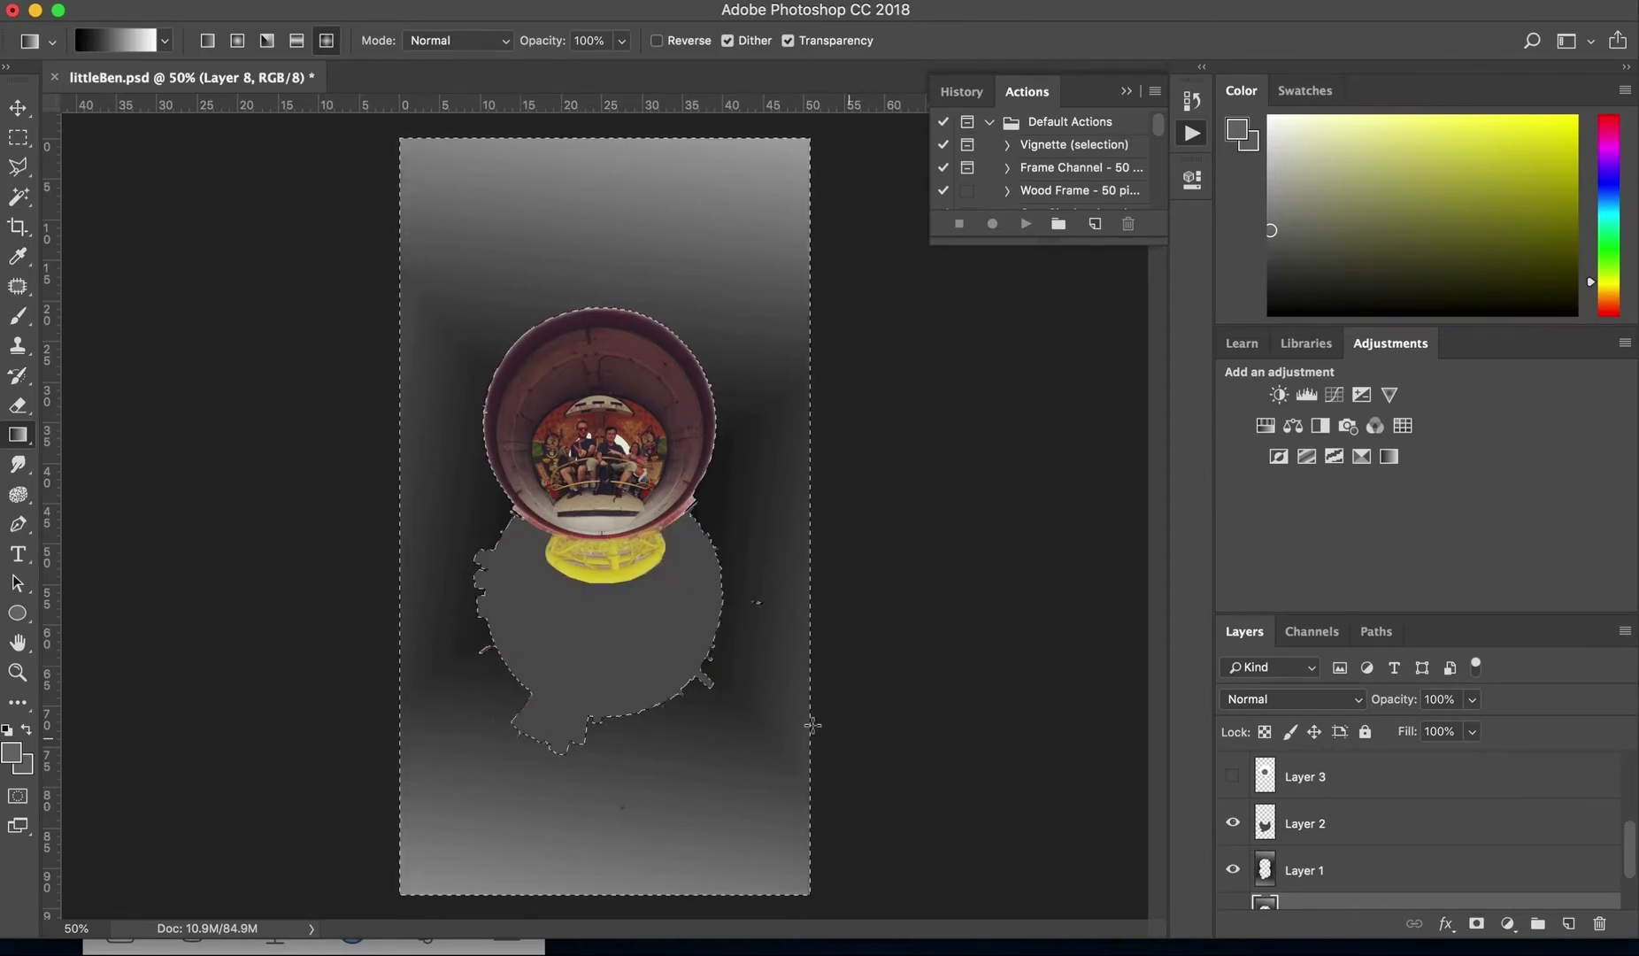
{"action": "key", "text": "super+d"}
{"action": "left_click", "coordinate": [1236, 825]}
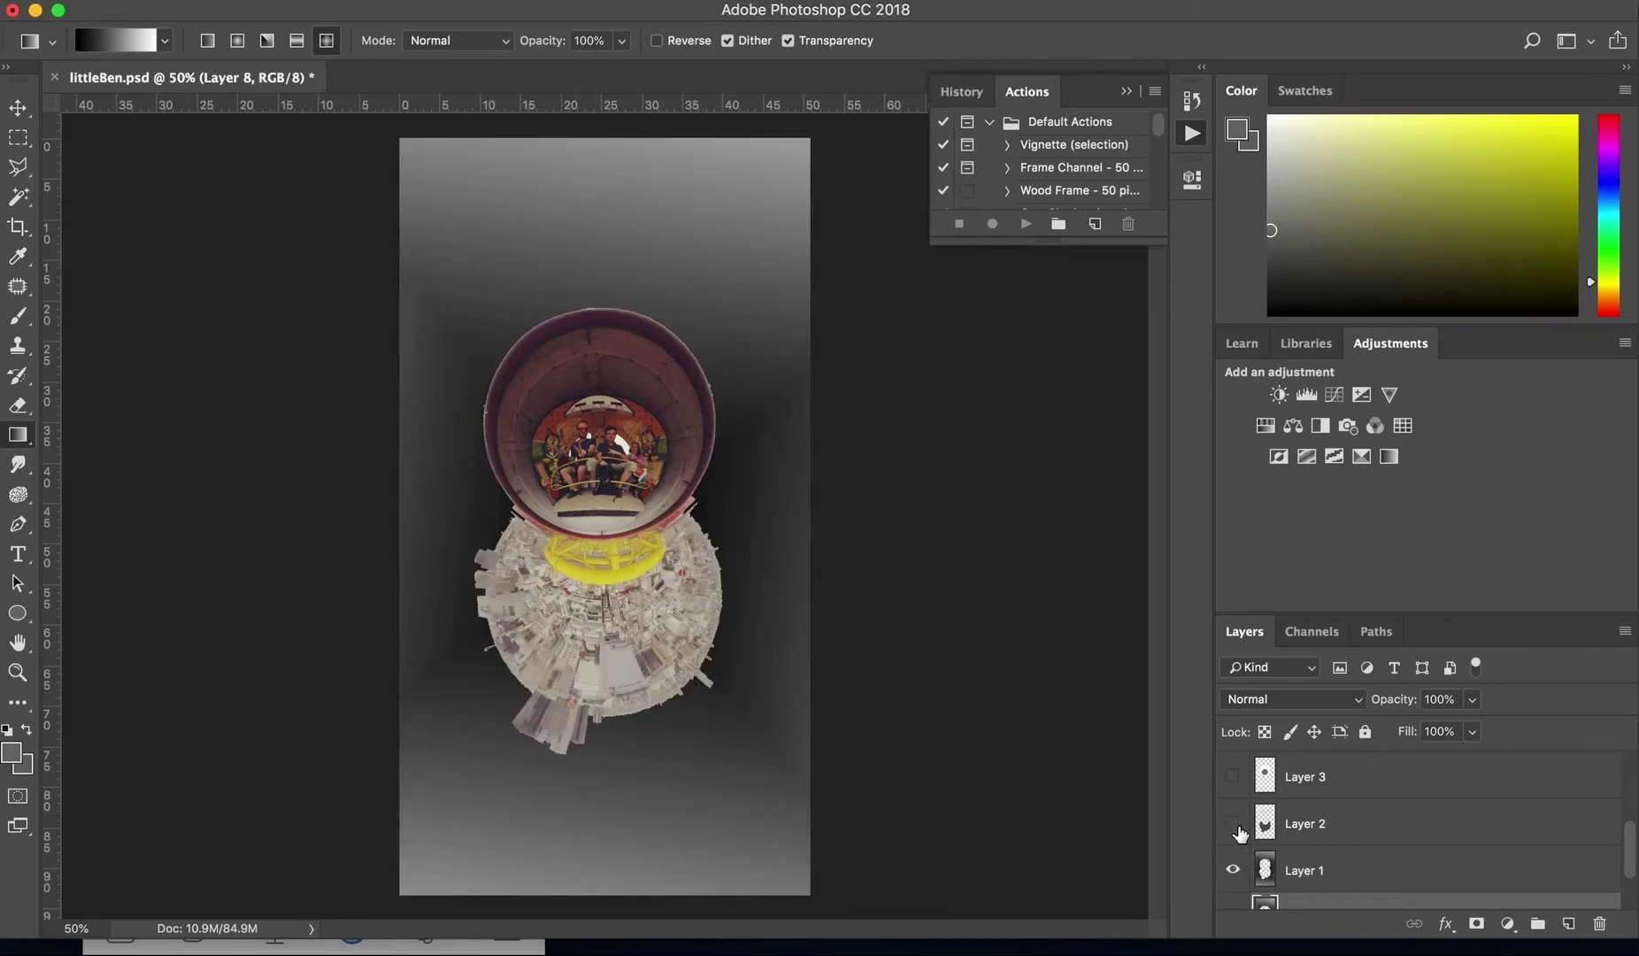
{"action": "left_click", "coordinate": [1234, 825]}
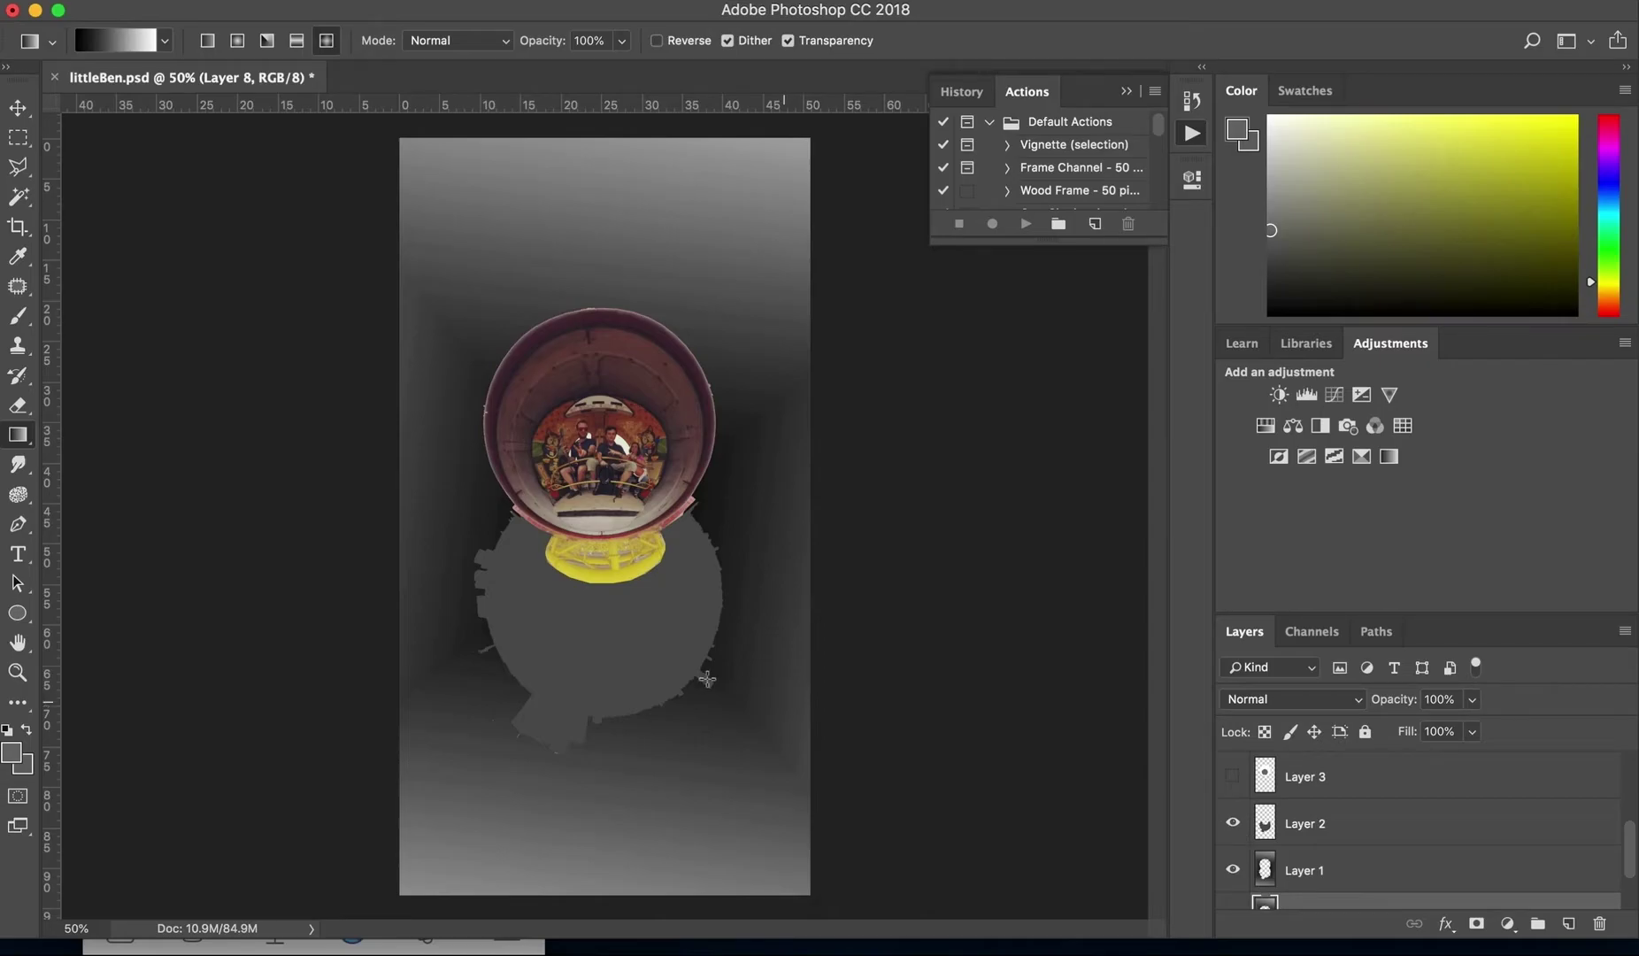
Step: Sample the planet's grey with the Eyedropper, then pick a near-black foreground colour
{"action": "key", "text": "i"}
{"action": "left_click", "coordinate": [655, 616]}
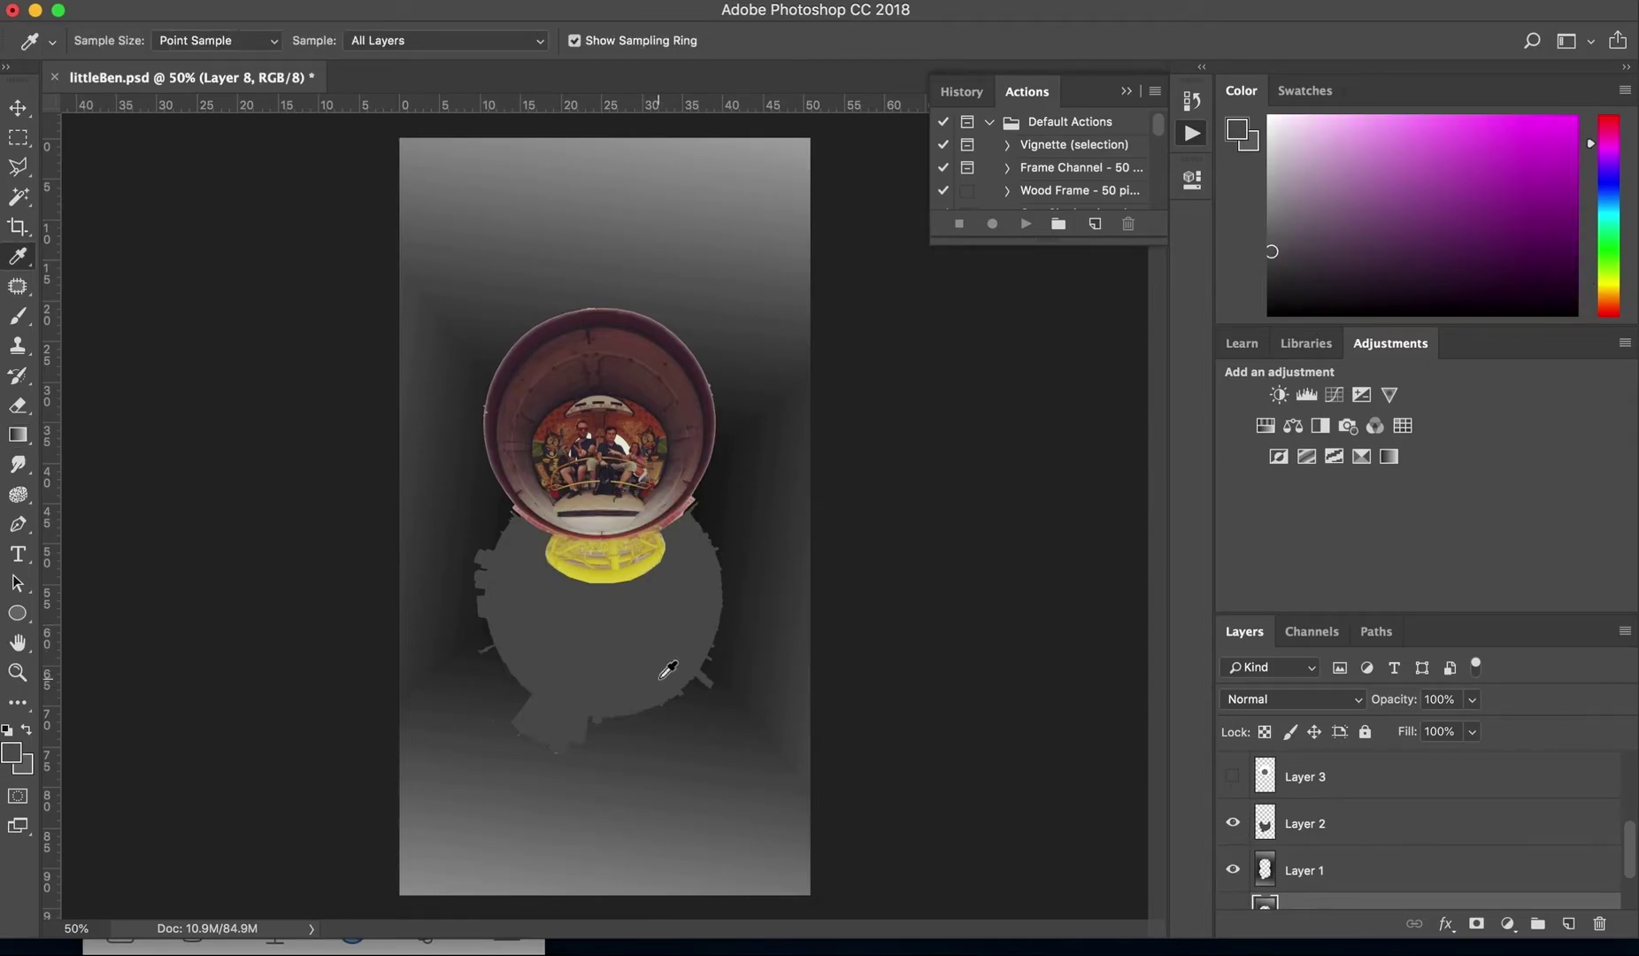
{"action": "left_click", "coordinate": [700, 700]}
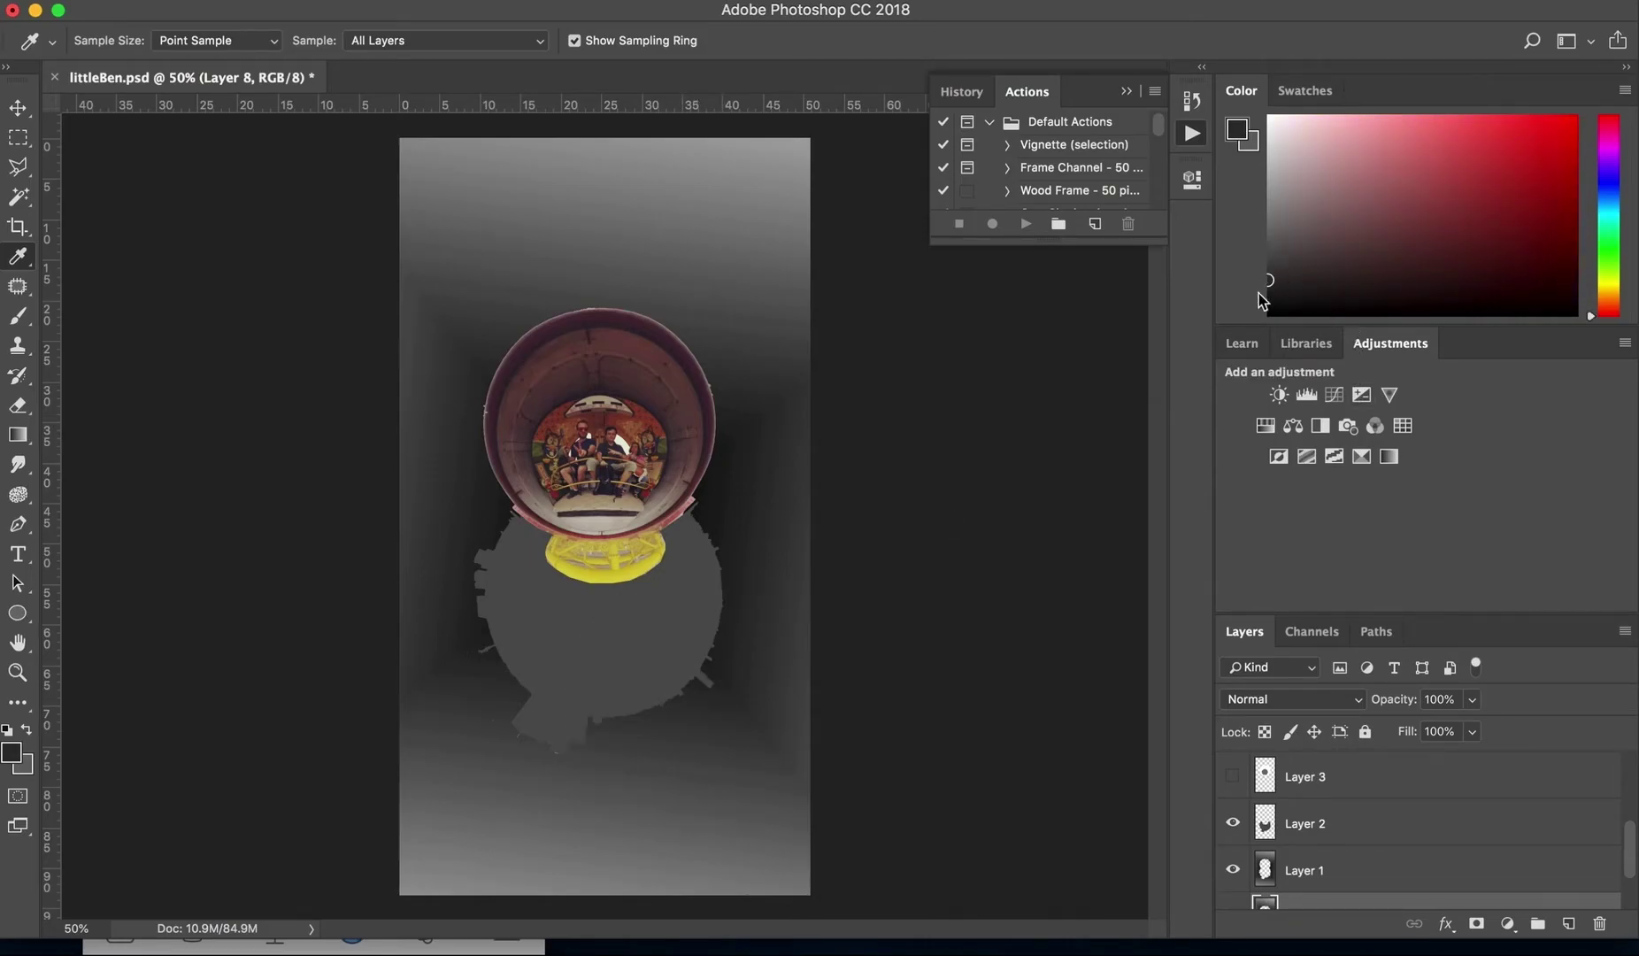
{"action": "mouse_move", "coordinate": [1272, 279]}
{"action": "left_mouse_down"}
{"action": "mouse_move", "coordinate": [1269, 245]}
{"action": "mouse_move", "coordinate": [1271, 274]}
{"action": "left_mouse_up"}
{"action": "key", "text": "super+Tab"}
{"action": "key", "text": "super+Tab"}
{"action": "key", "text": "super+Tab"}
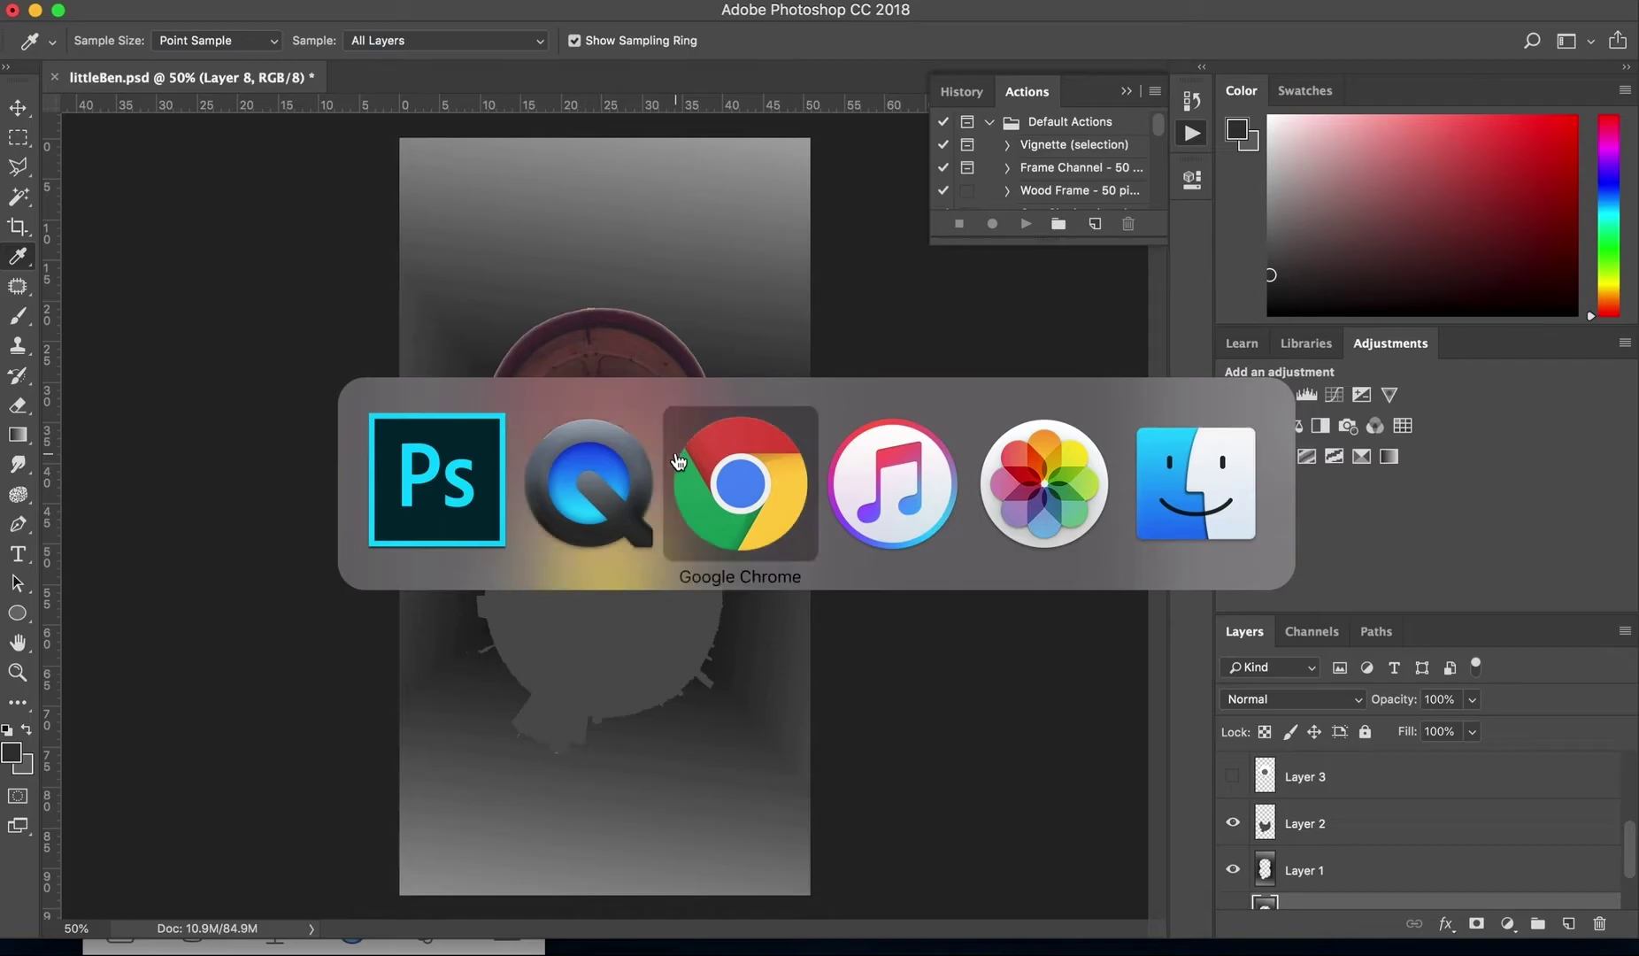
{"action": "left_click", "coordinate": [677, 461]}
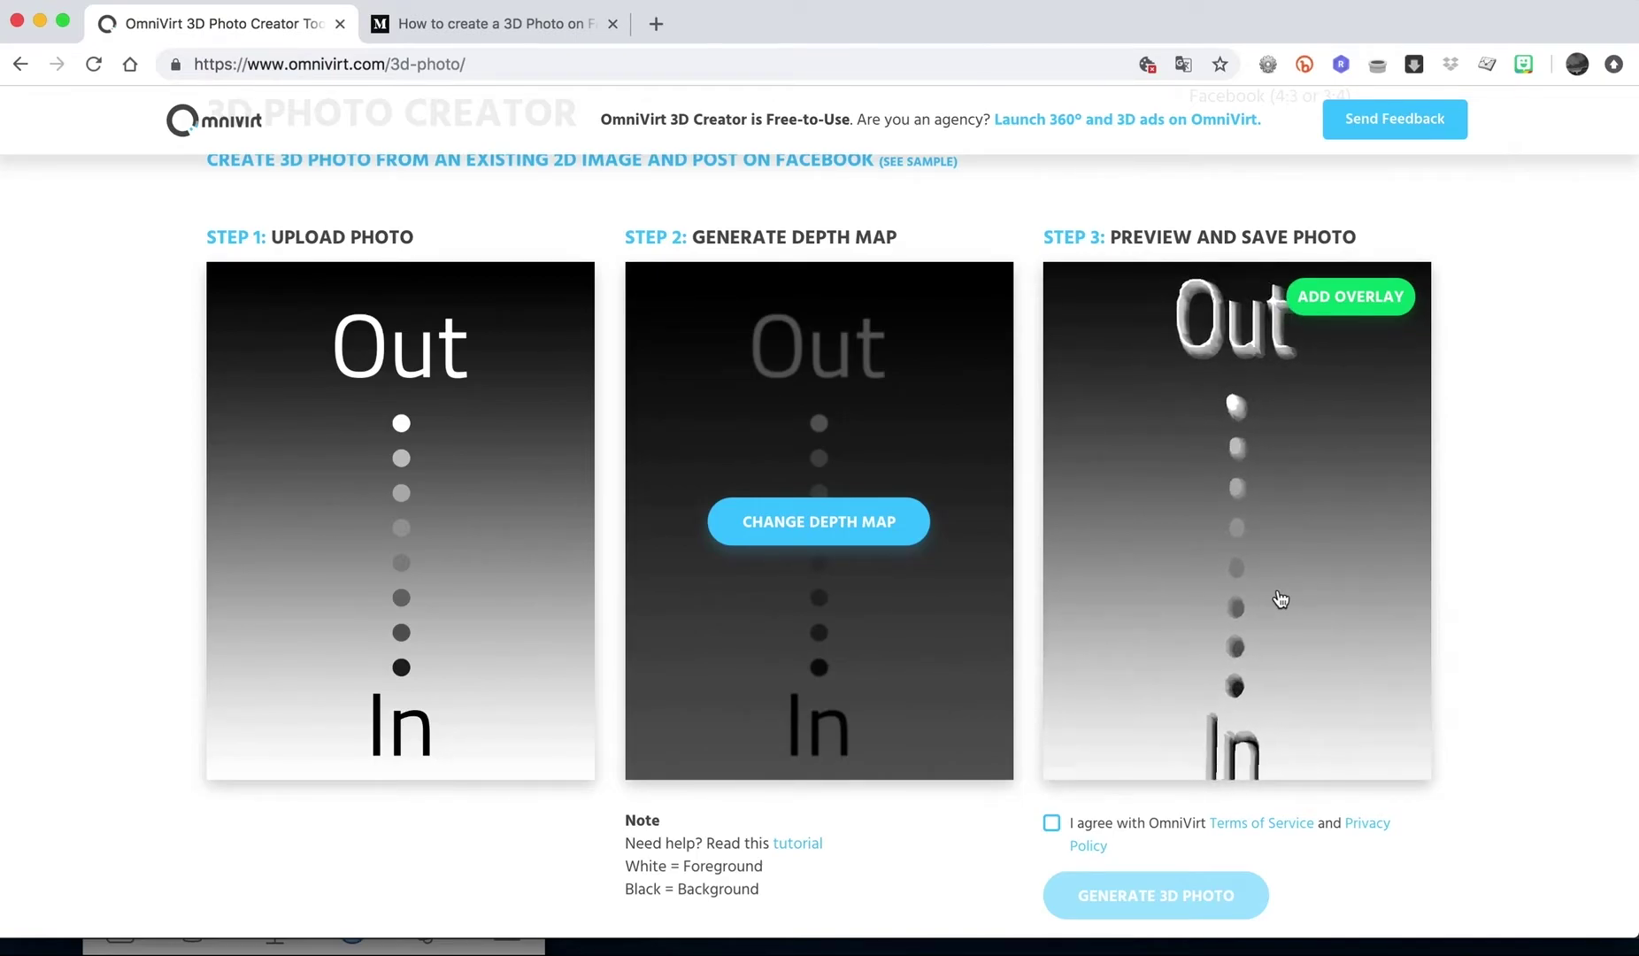
{"action": "key", "text": "super+Tab"}
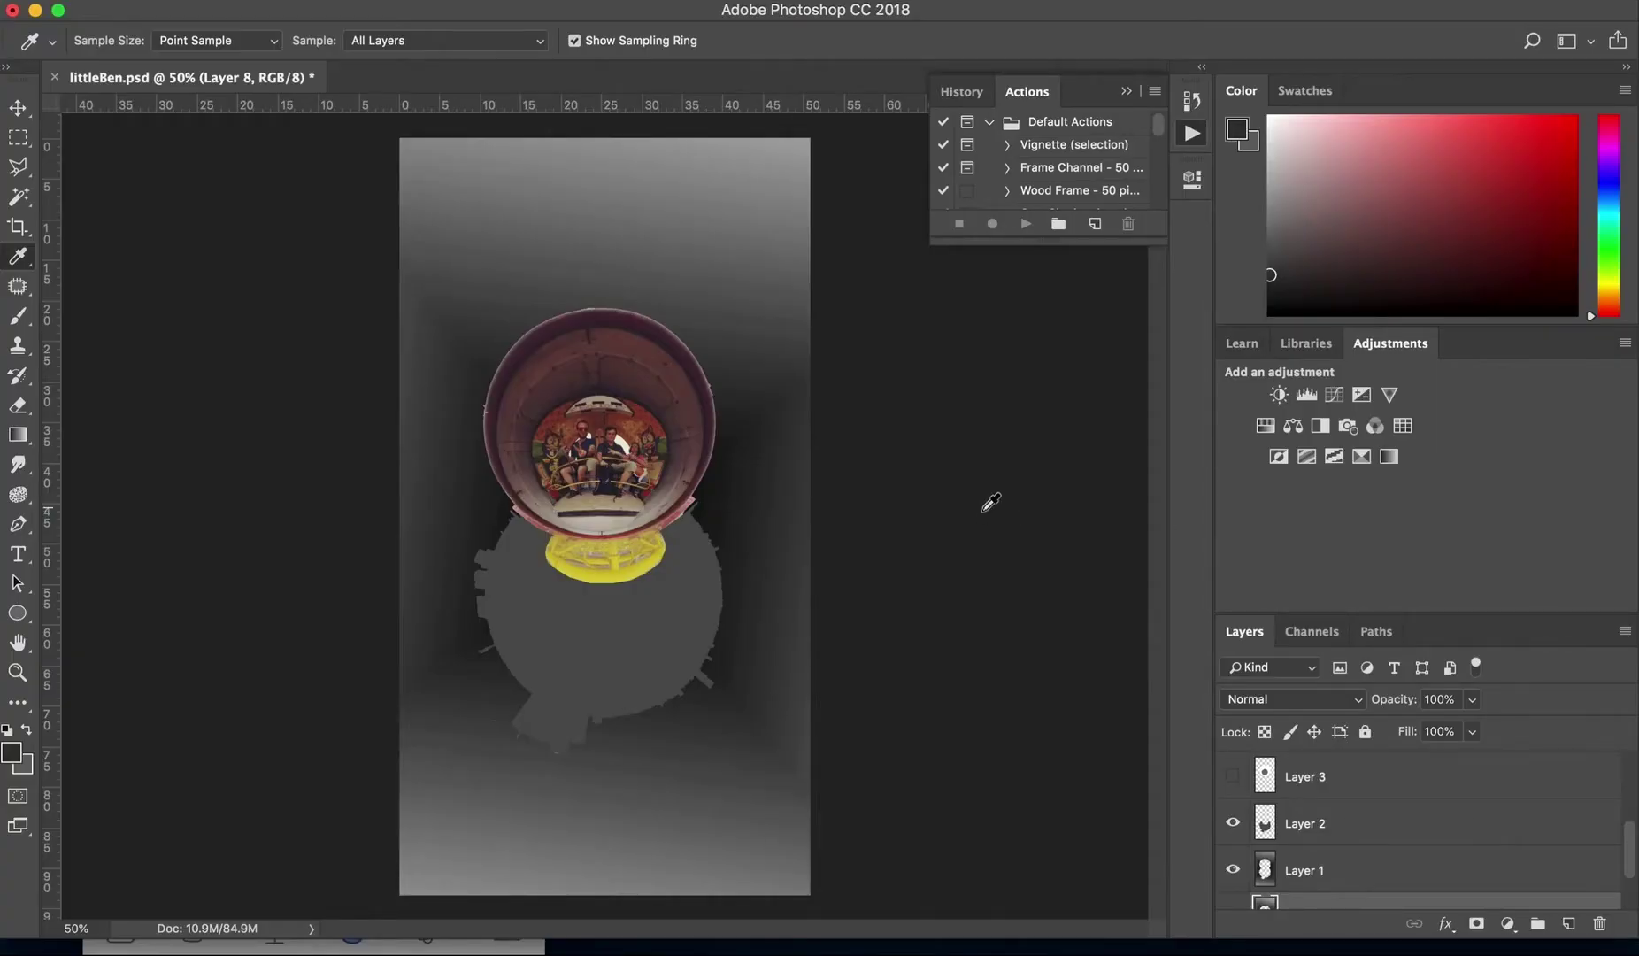
Step: Turn on Layer 3's white ring and Layer 4's inward gradient shading
{"action": "left_click", "coordinate": [1233, 776]}
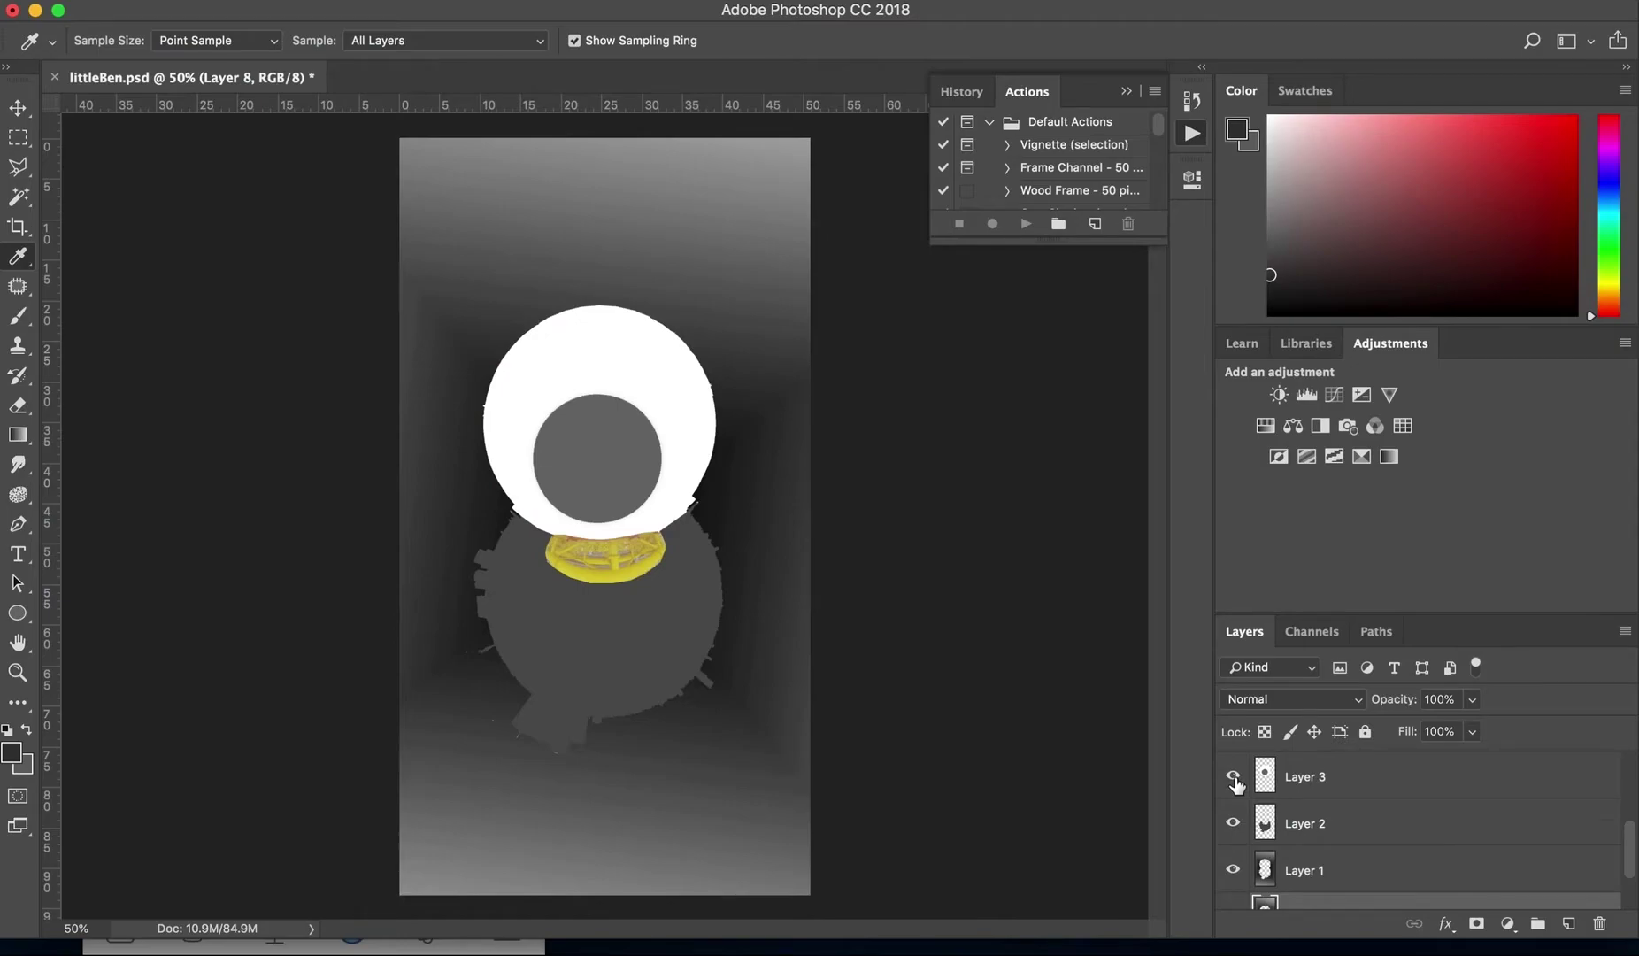
{"action": "left_click", "coordinate": [1233, 777]}
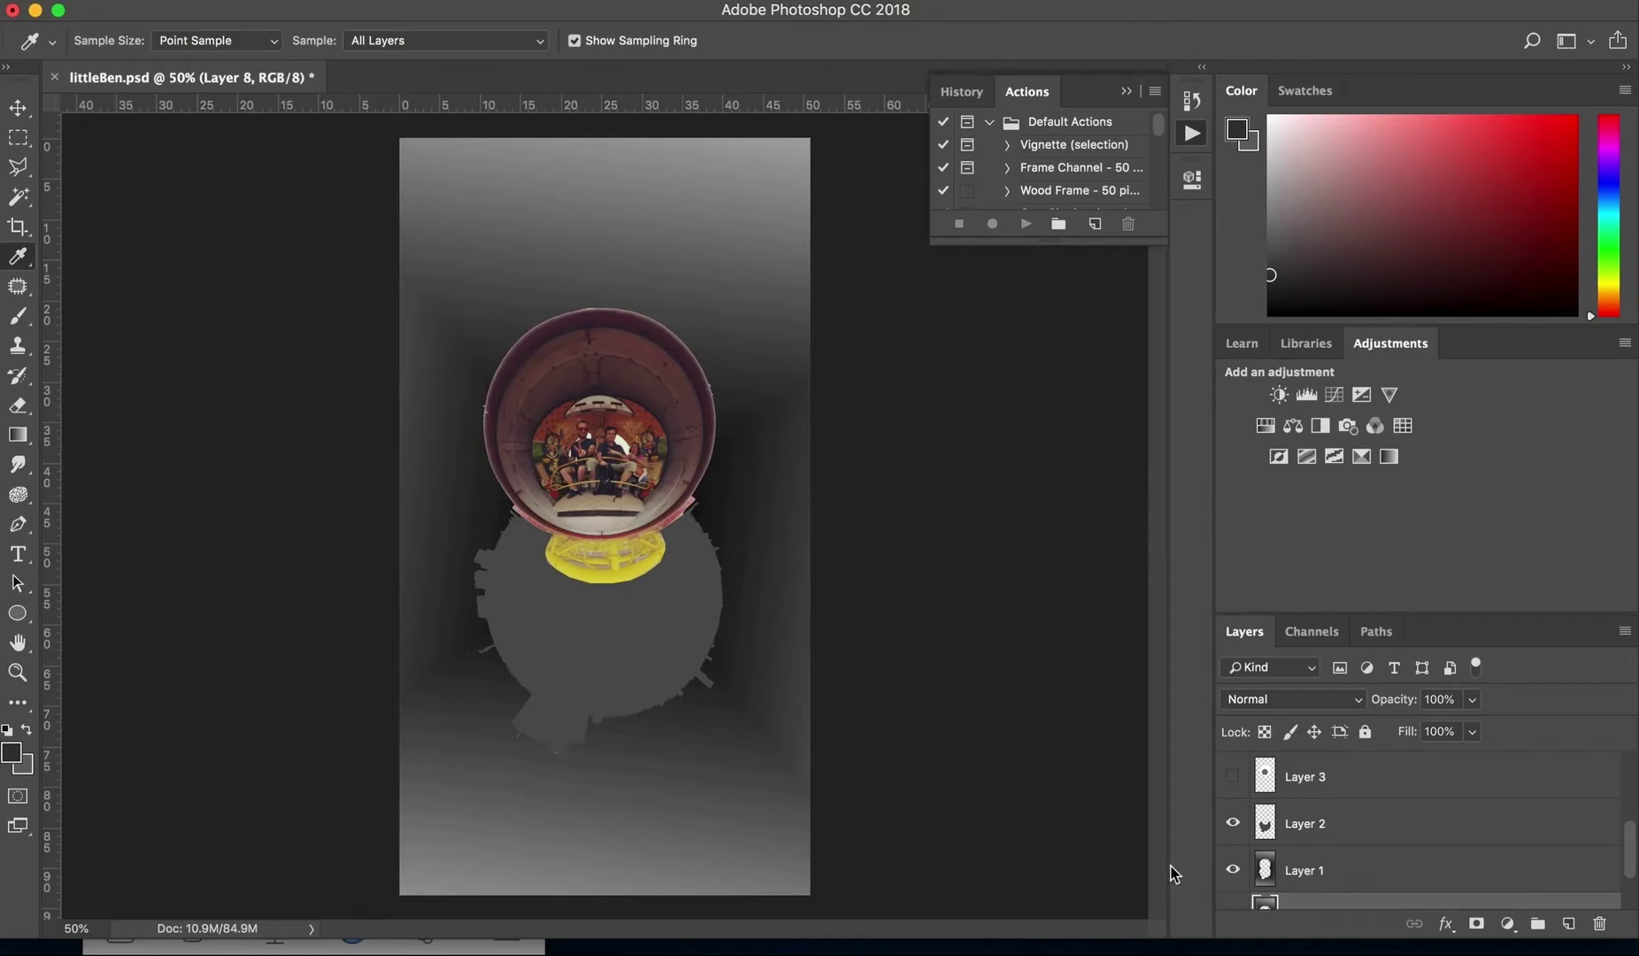
{"action": "key", "text": "v"}
{"action": "left_click", "coordinate": [1235, 779]}
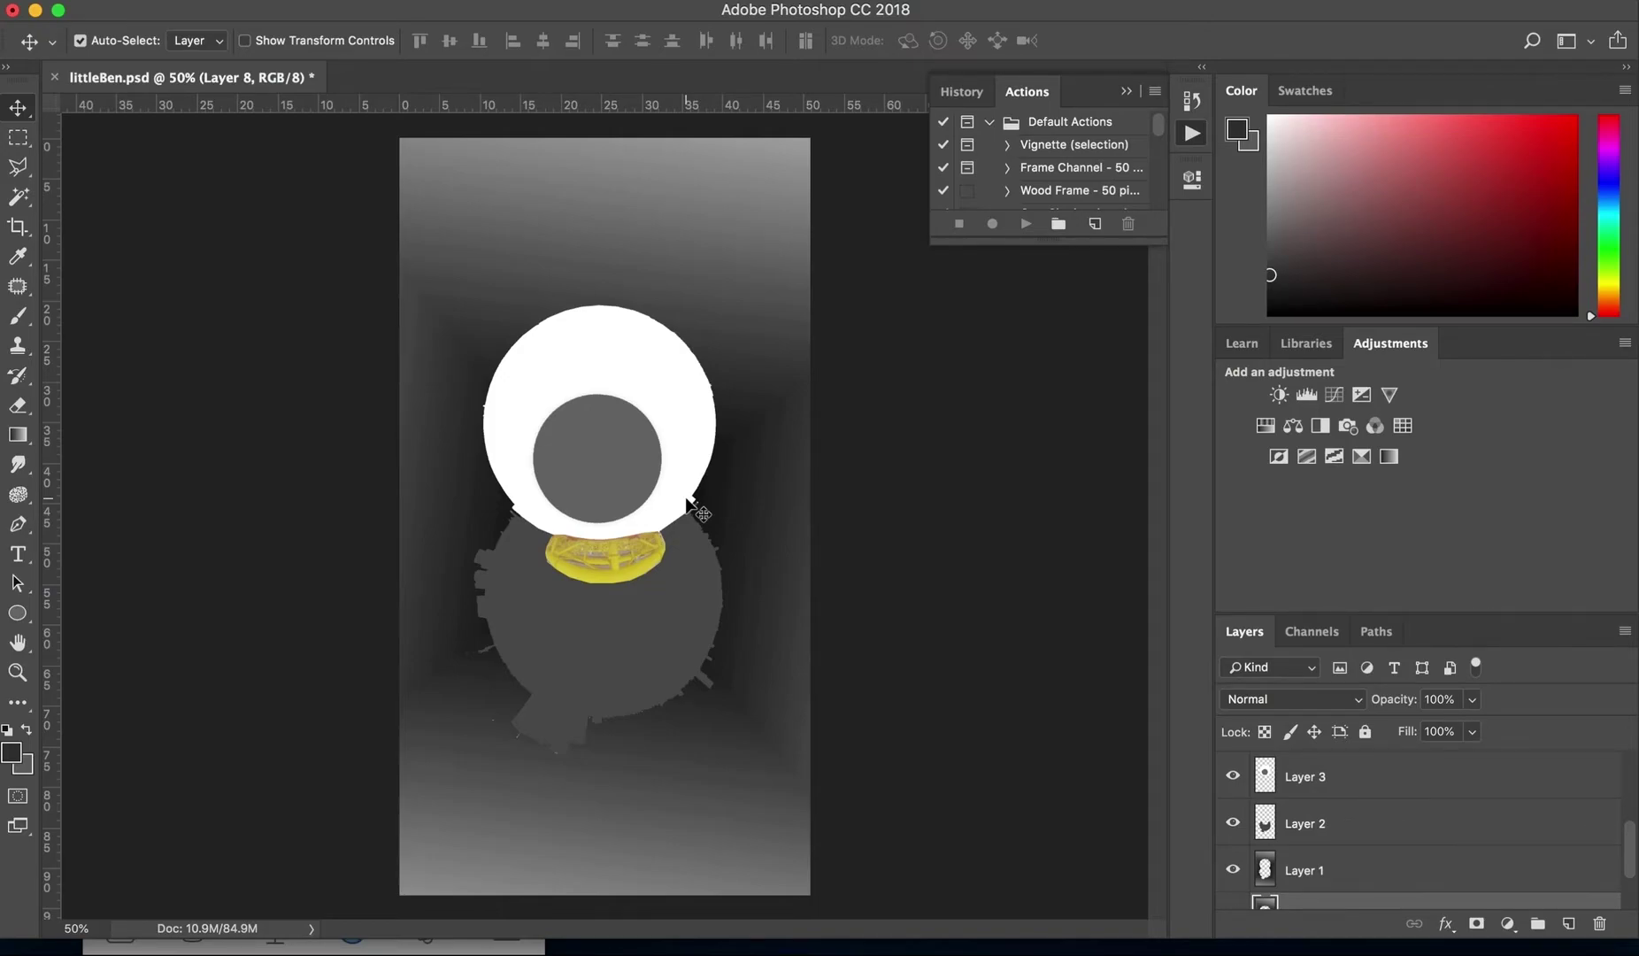
{"action": "scroll", "coordinate": [1338, 876], "scroll_direction": "up", "scroll_amount": 1}
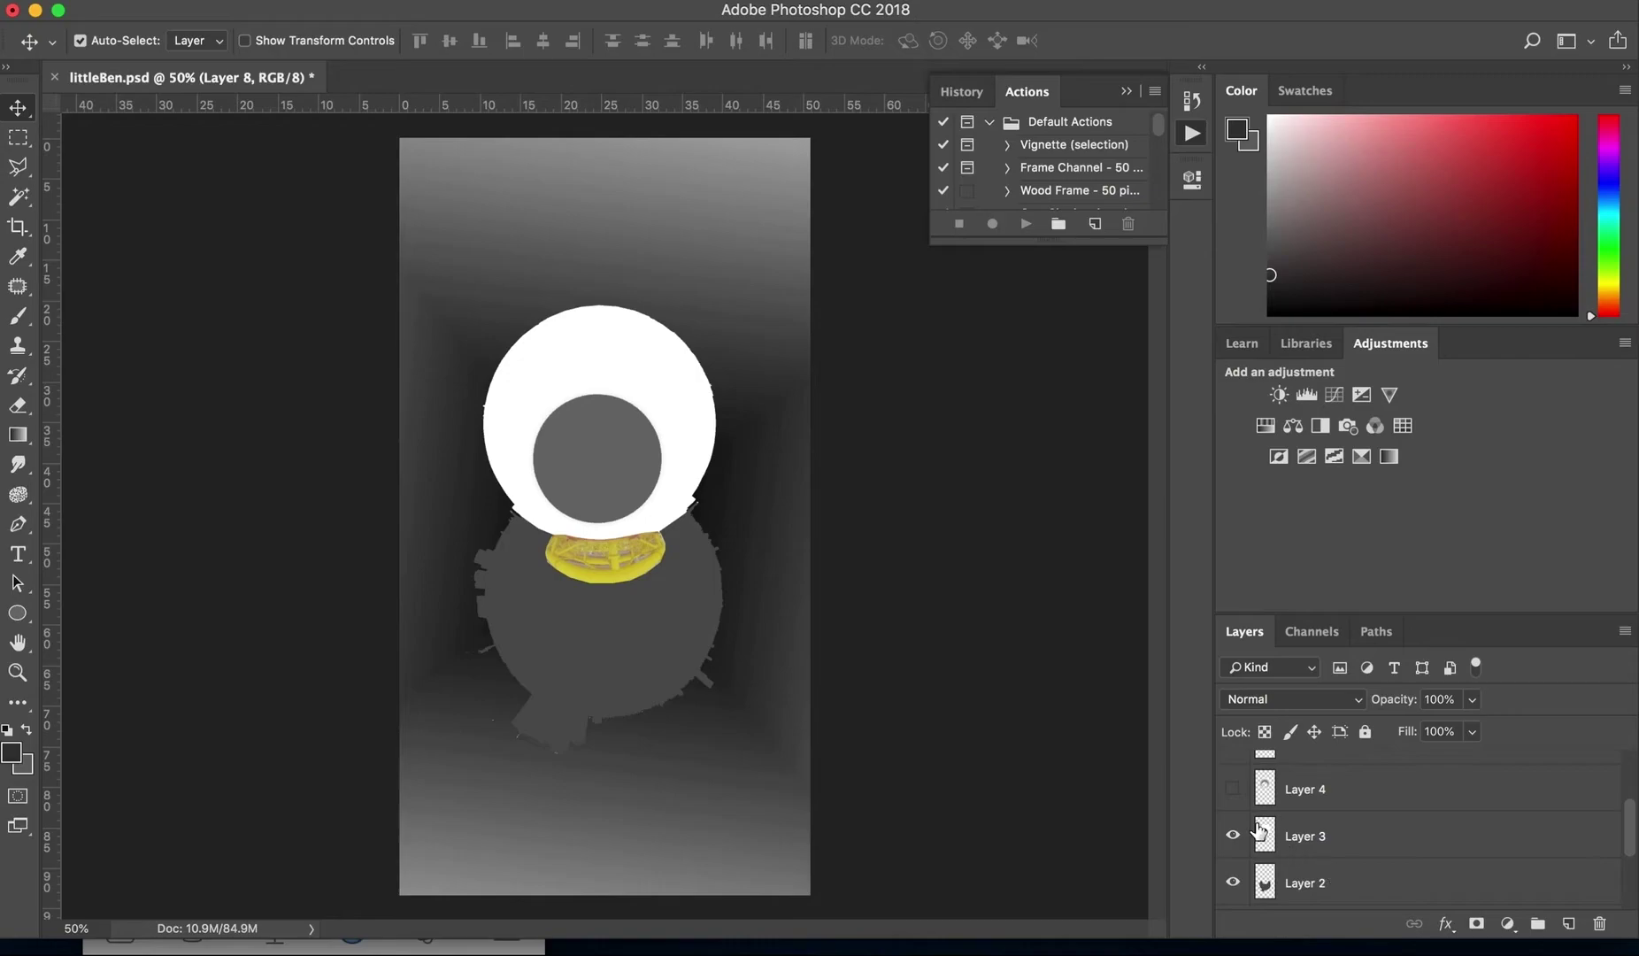
{"action": "left_click", "coordinate": [1233, 789]}
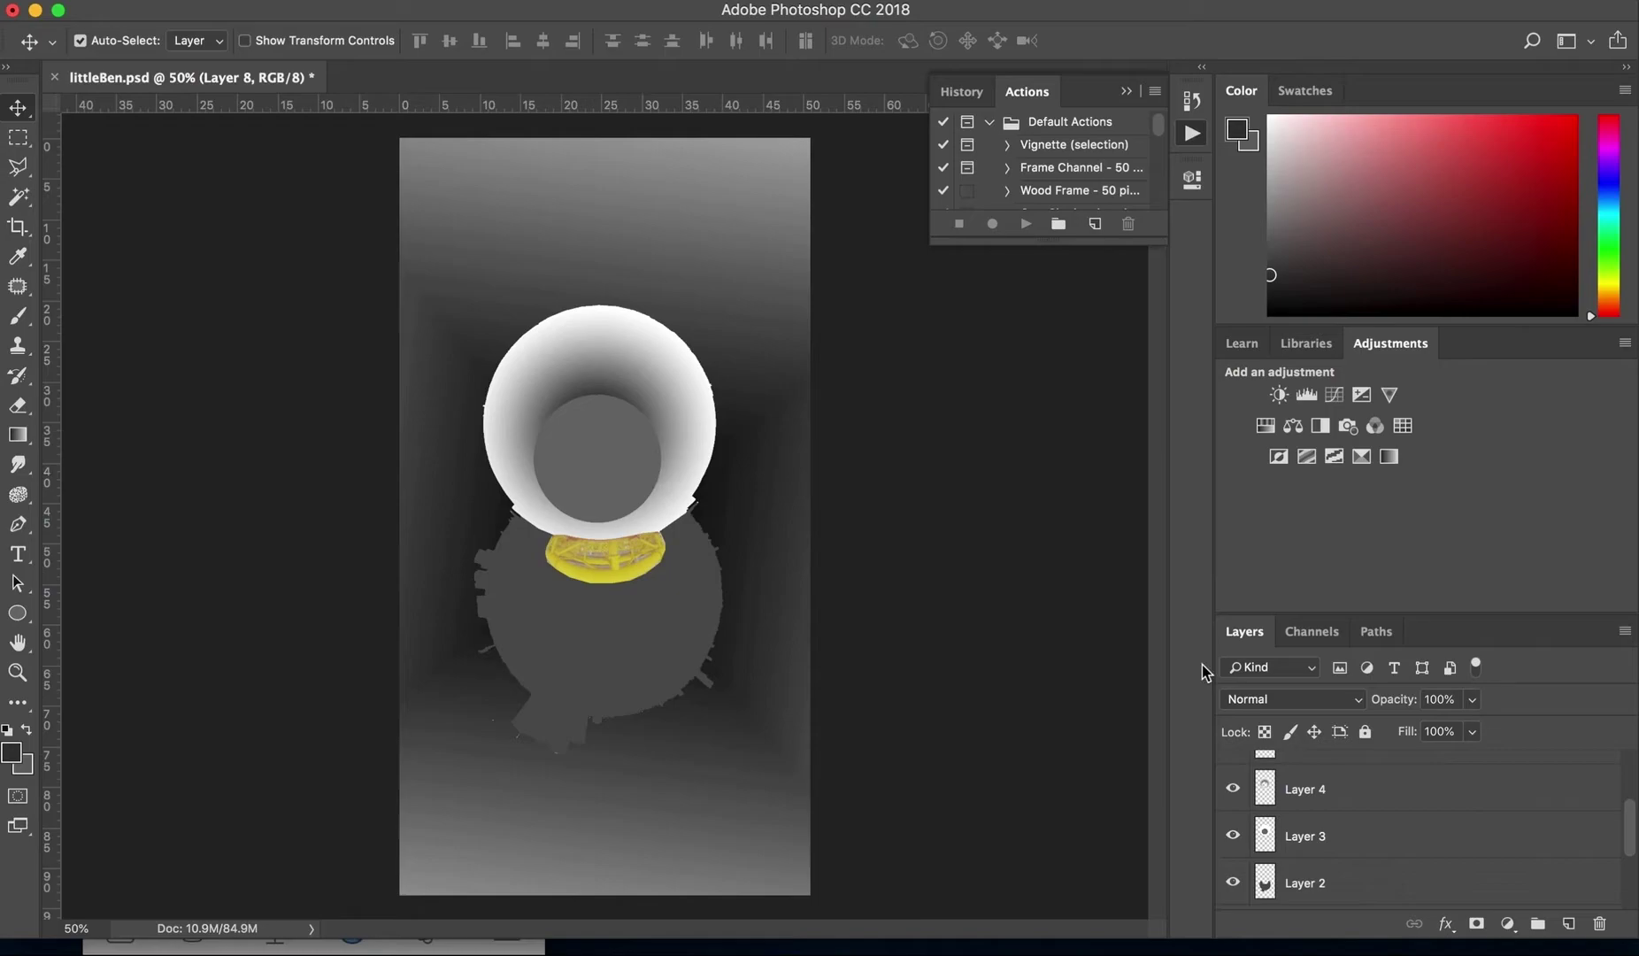
{"action": "scroll", "coordinate": [1328, 819], "scroll_direction": "down", "scroll_amount": 3}
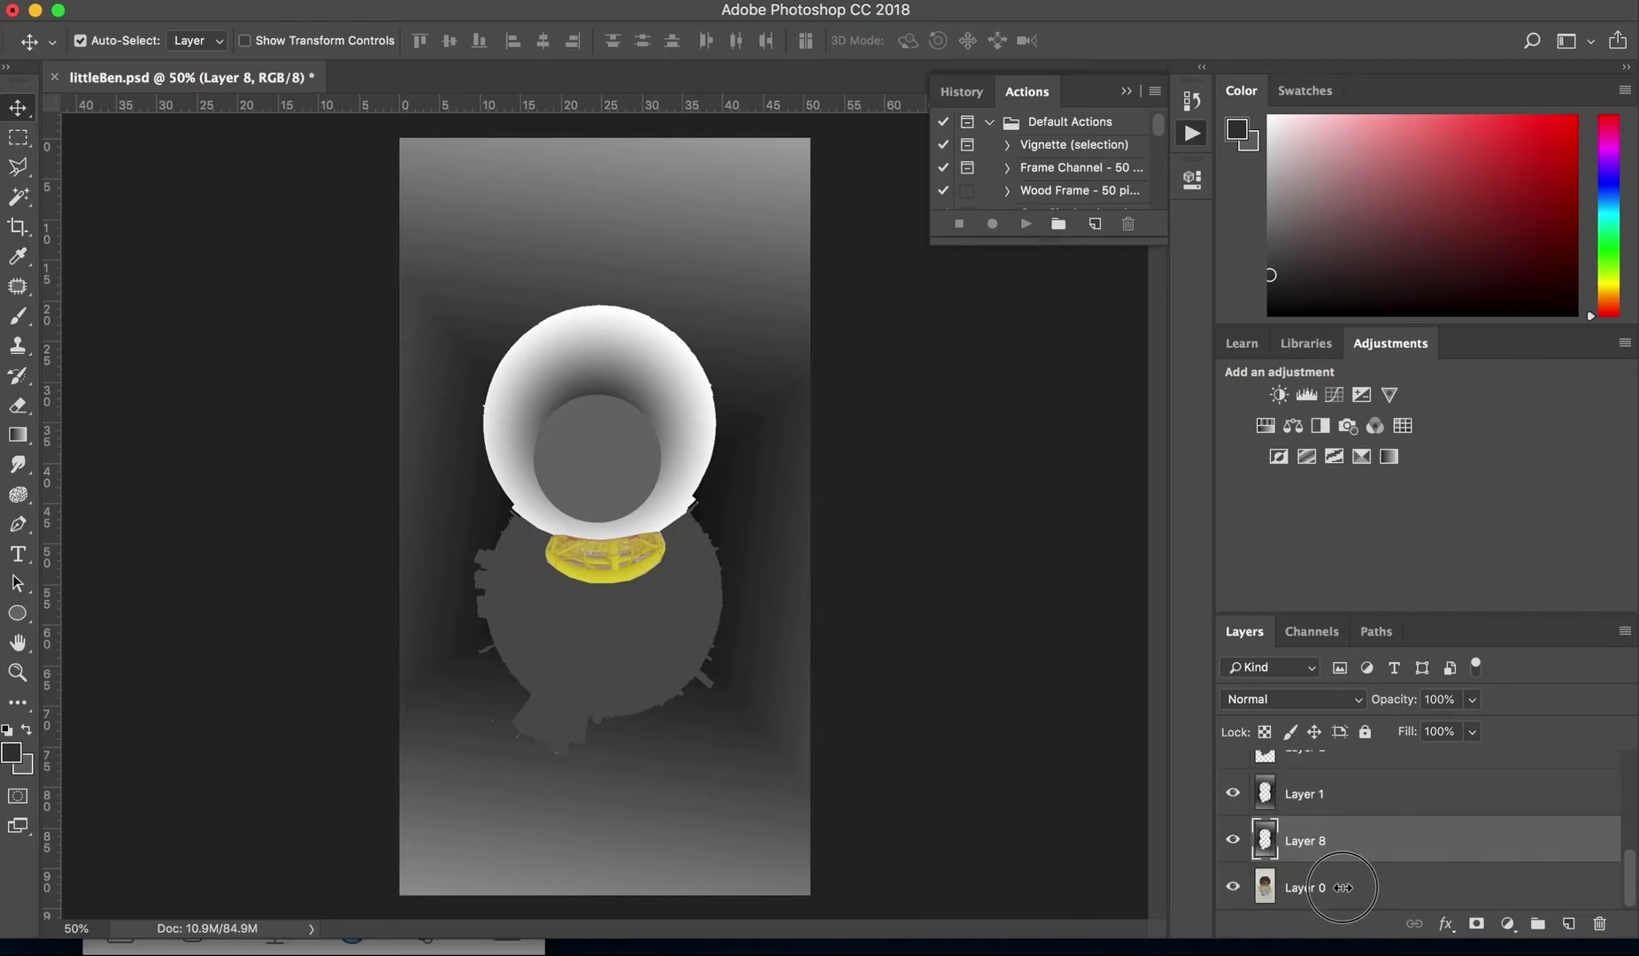
Step: Move Layer 0 between Layer 4 and Layer 3, compare with Layer 4, then hide the photo
{"action": "left_click_drag", "start_coordinate": [1340, 876], "coordinate": [1336, 779]}
{"action": "scroll", "coordinate": [1336, 819], "scroll_direction": "up", "scroll_amount": 1}
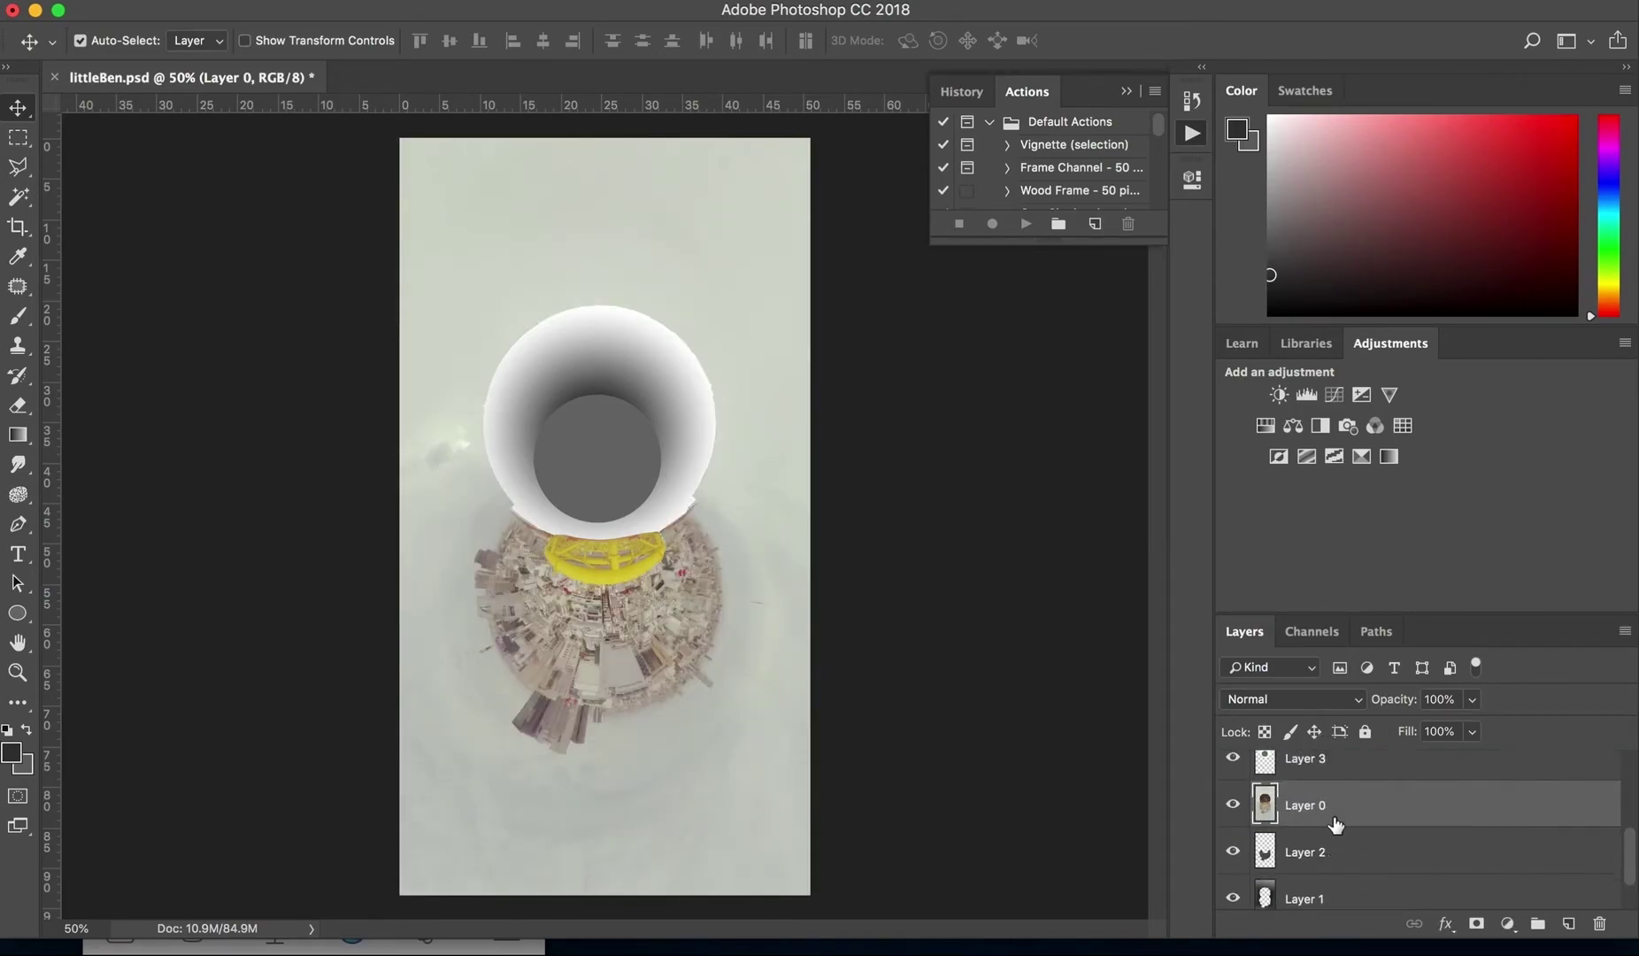
{"action": "scroll", "coordinate": [1312, 811], "scroll_direction": "up", "scroll_amount": 3}
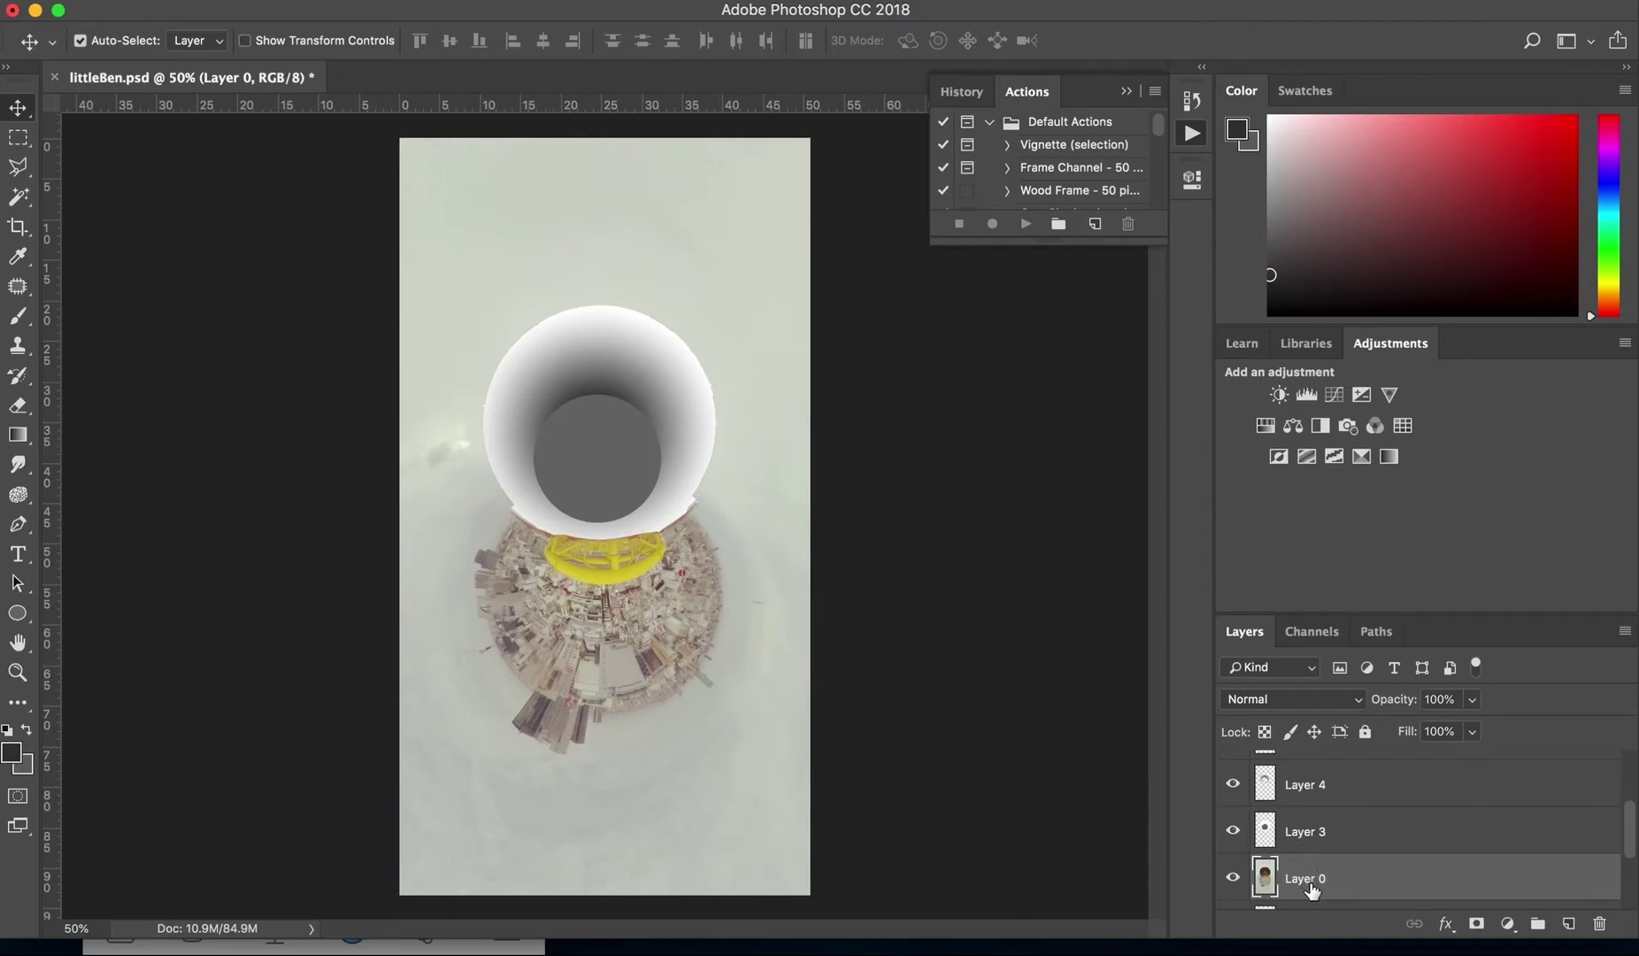
{"action": "left_click_drag", "start_coordinate": [1301, 885], "coordinate": [1308, 815]}
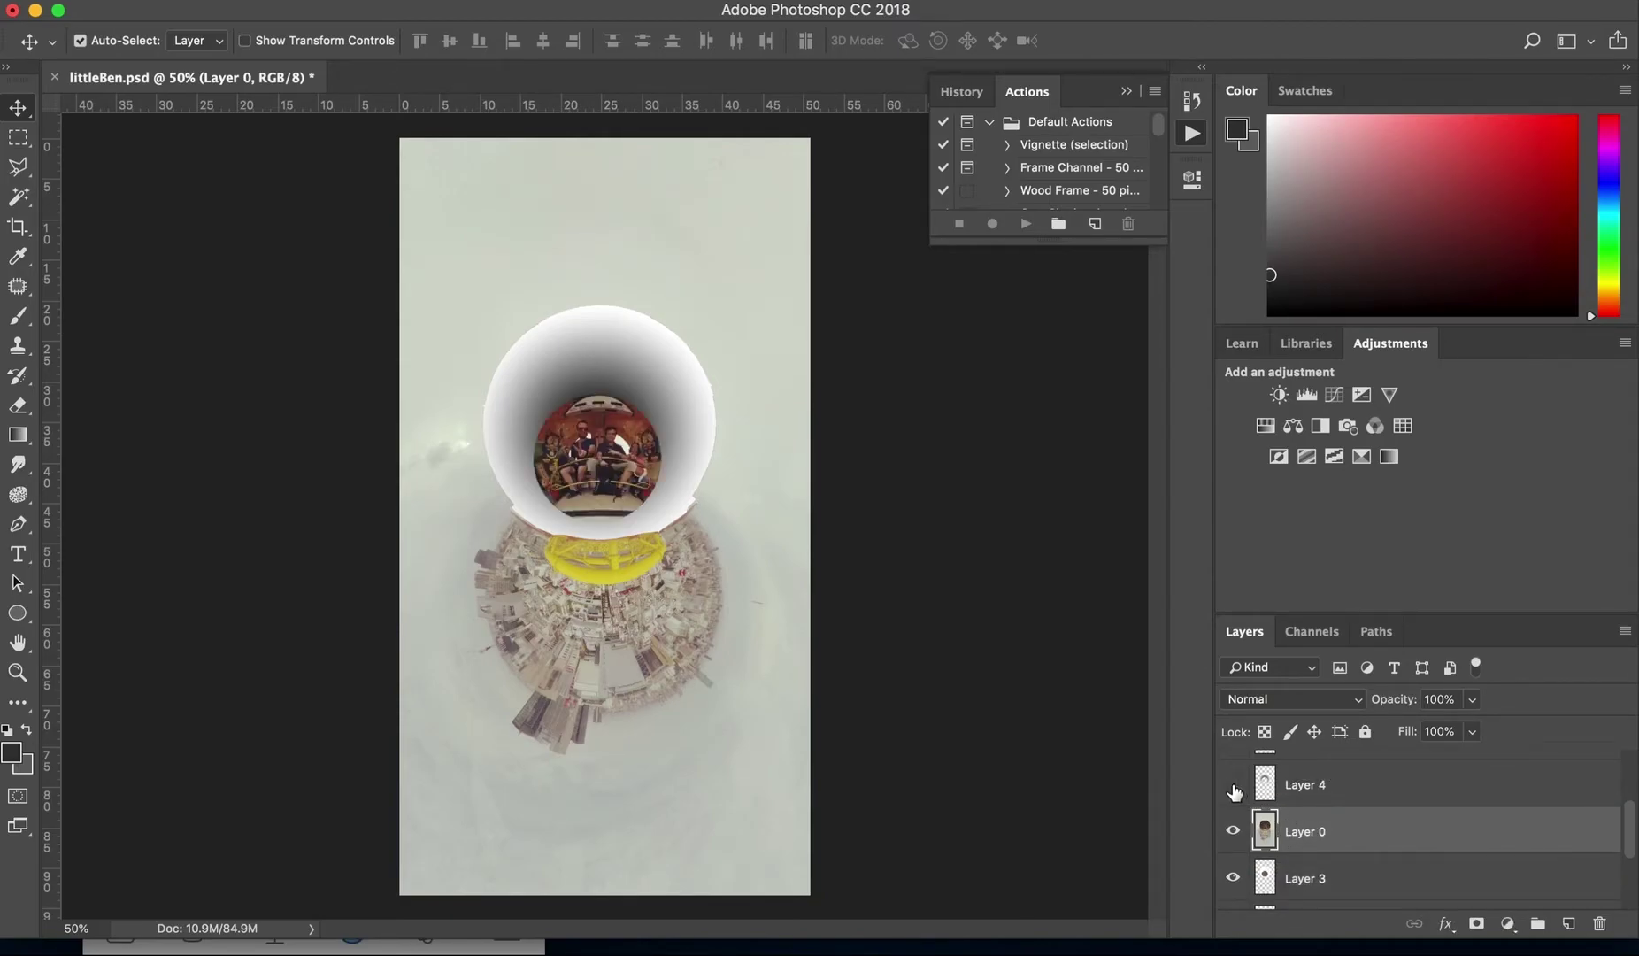
{"action": "left_click", "coordinate": [1233, 784]}
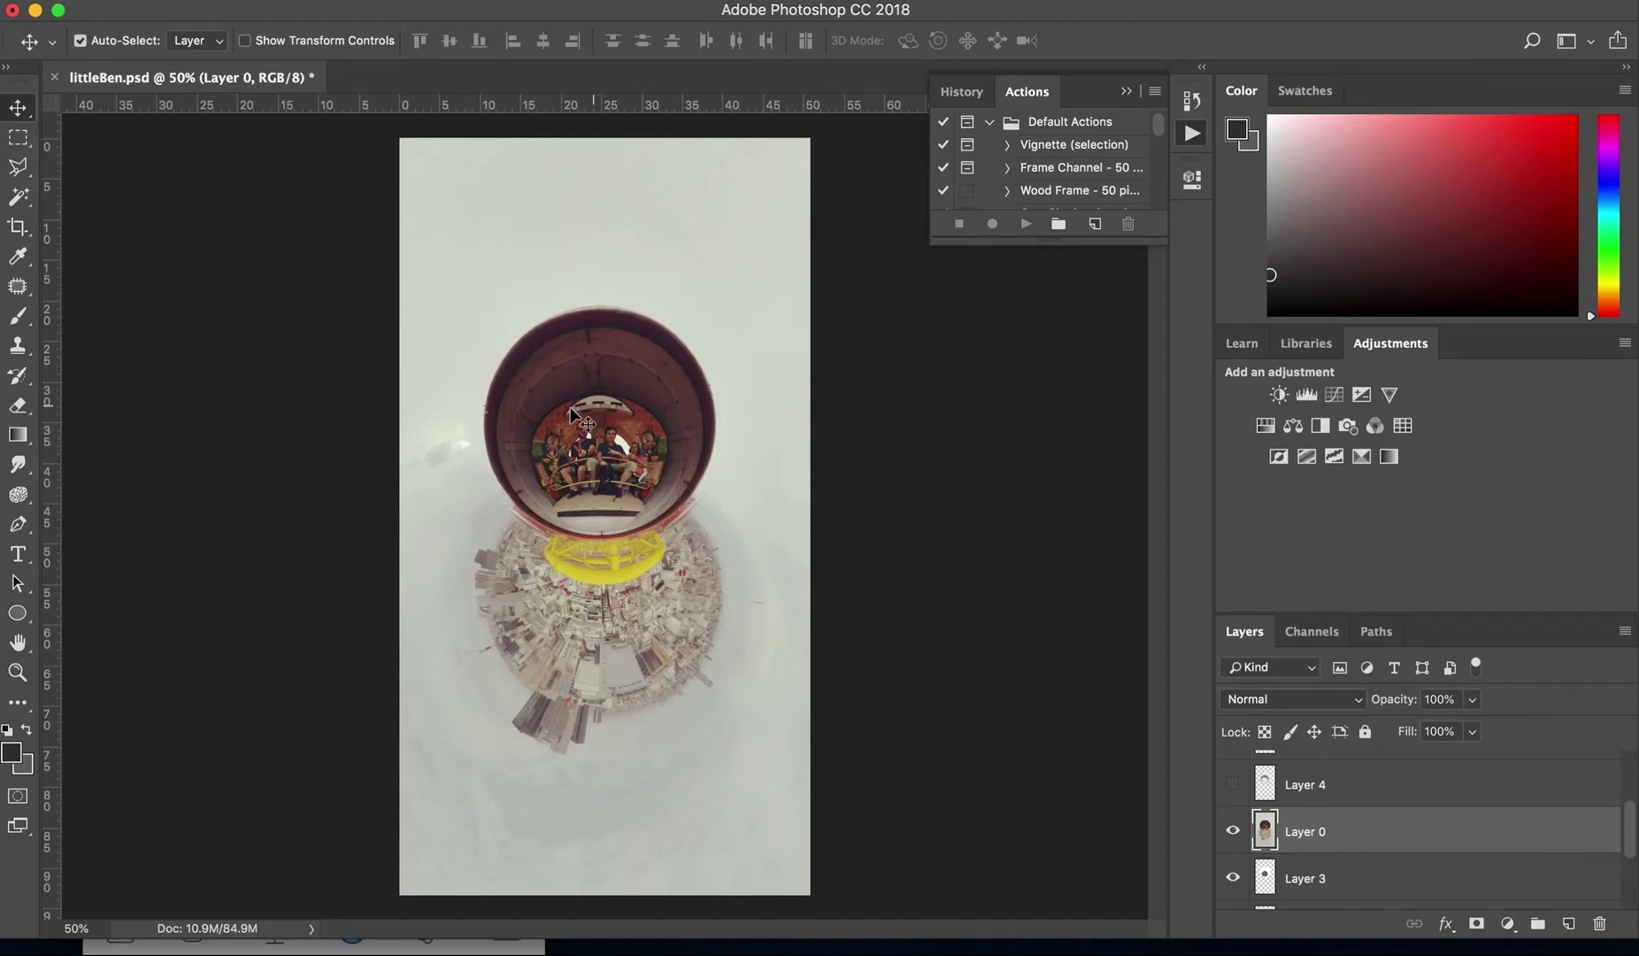
{"action": "left_click", "coordinate": [1233, 784]}
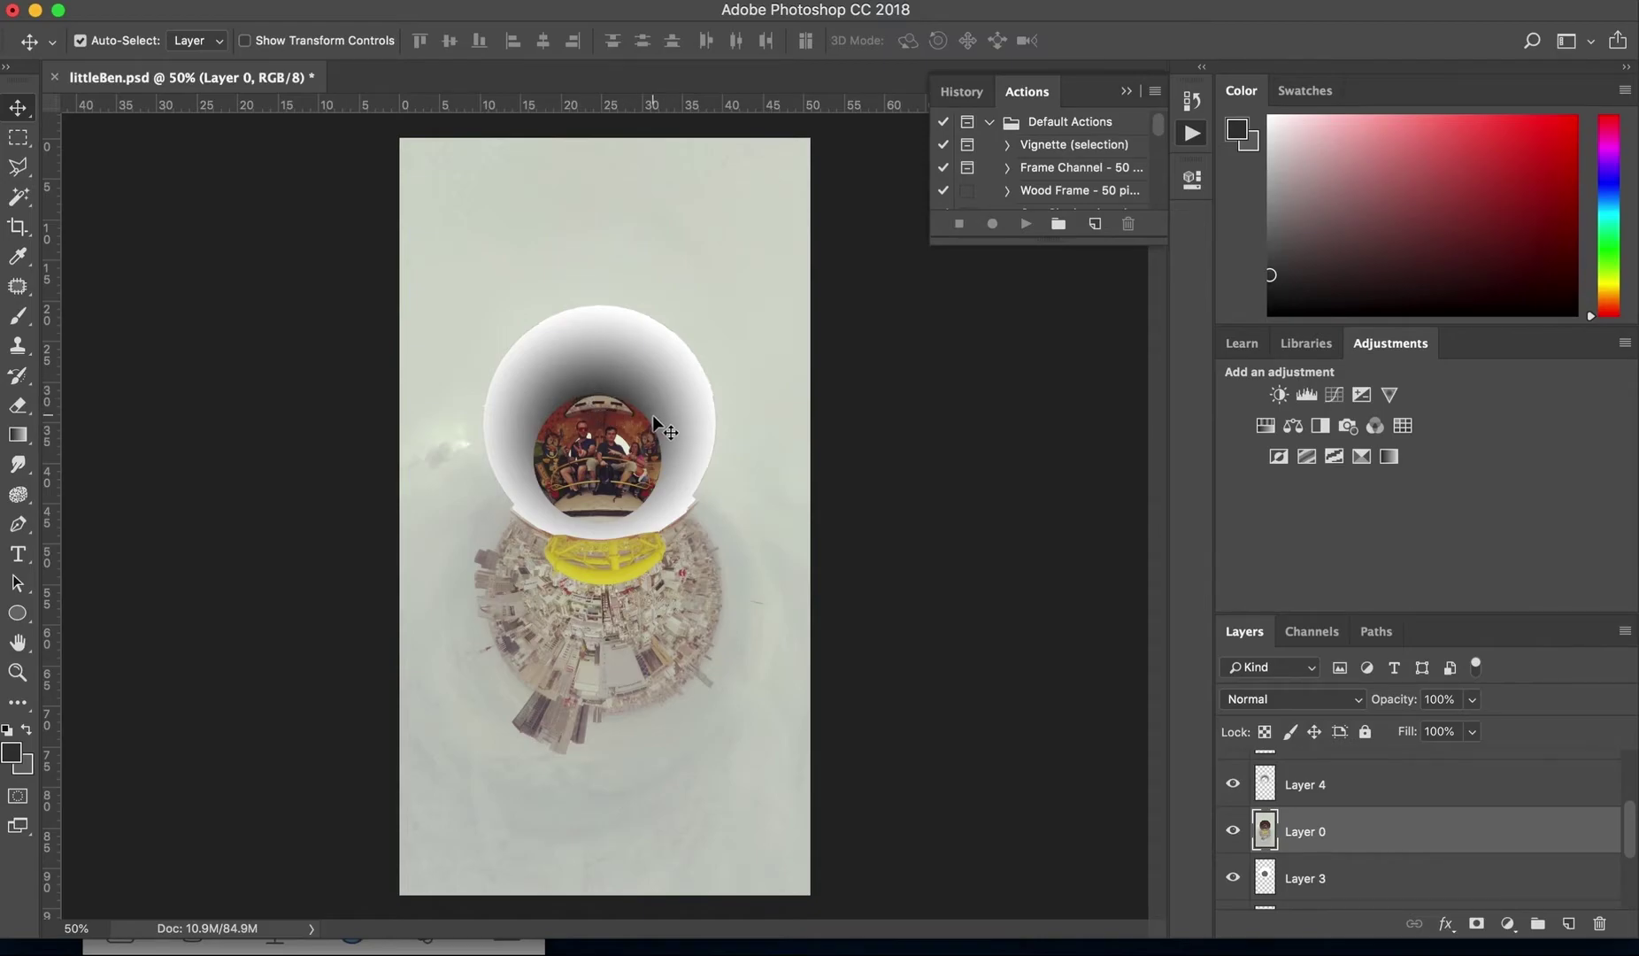
{"action": "left_click", "coordinate": [1233, 831]}
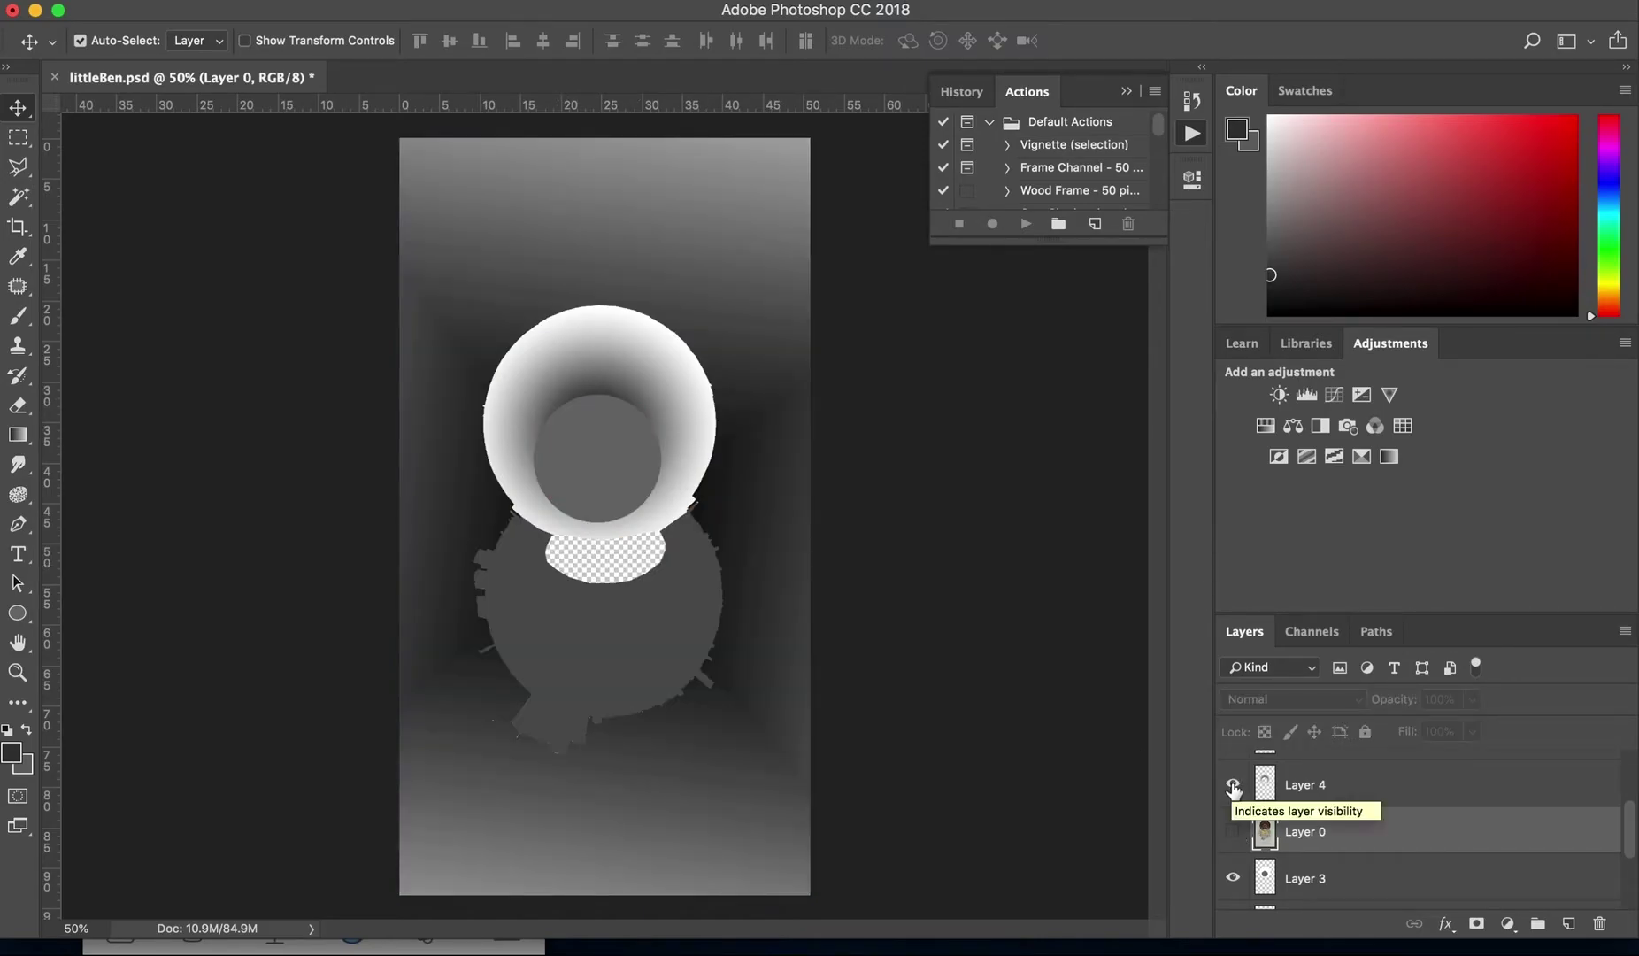
Step: Show Layer 5's grey patch in the oval, hide the photo, and zoom into the inner circle
{"action": "scroll", "coordinate": [1232, 783], "scroll_direction": "up", "scroll_amount": 1}
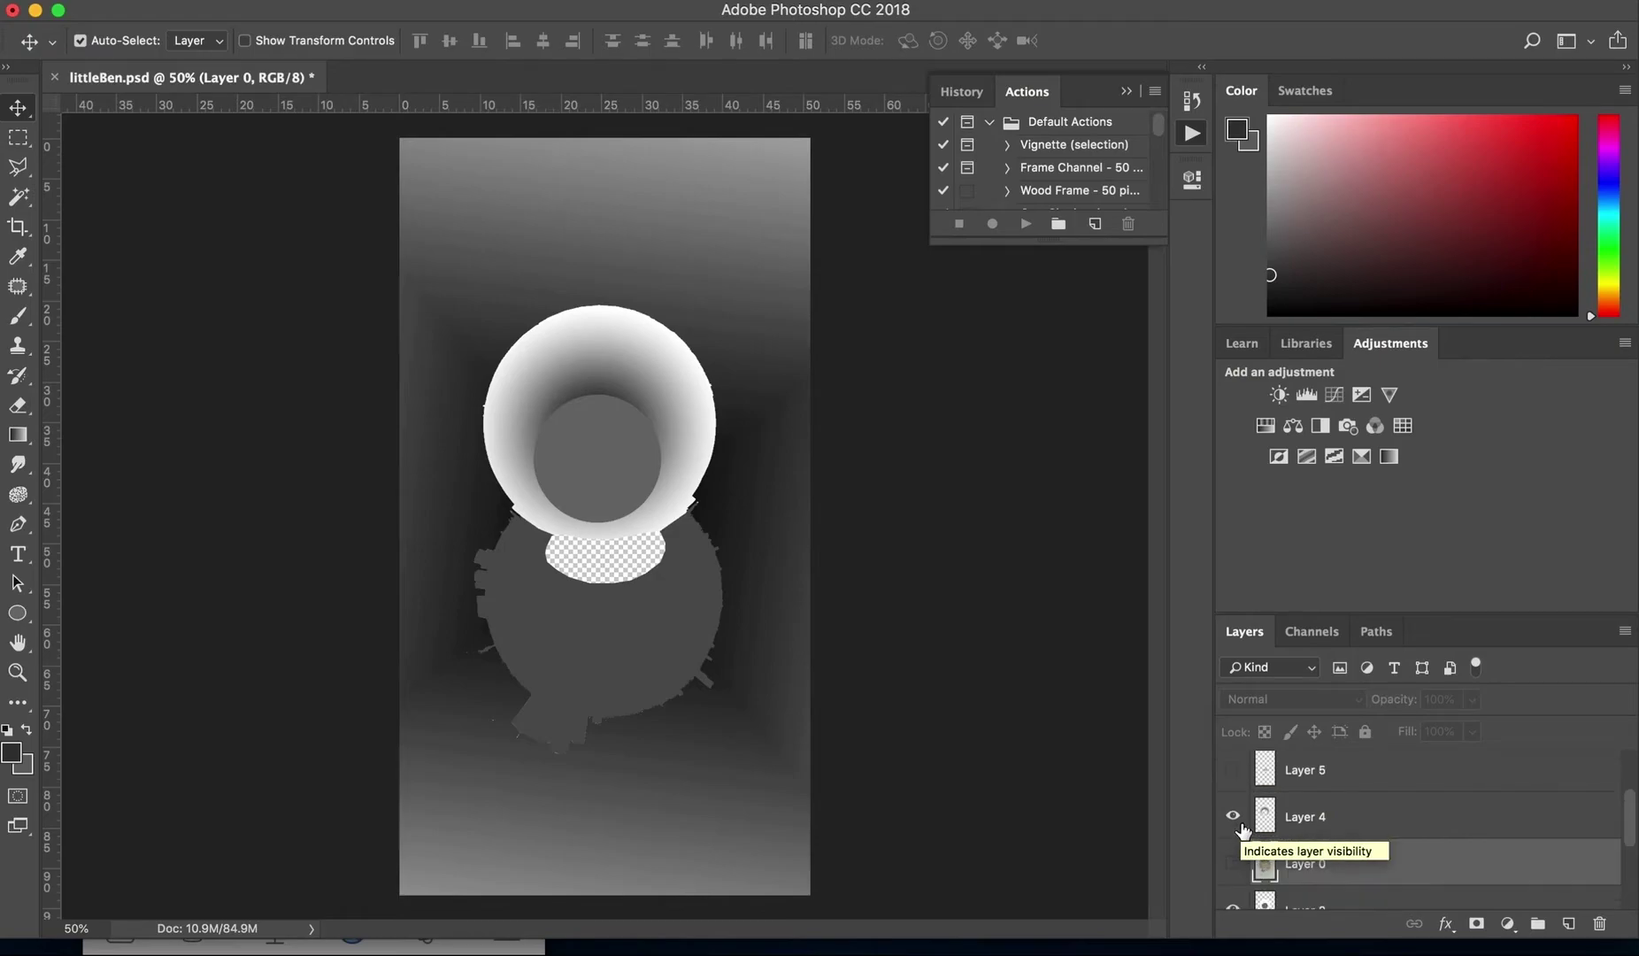
{"action": "left_click", "coordinate": [1233, 772]}
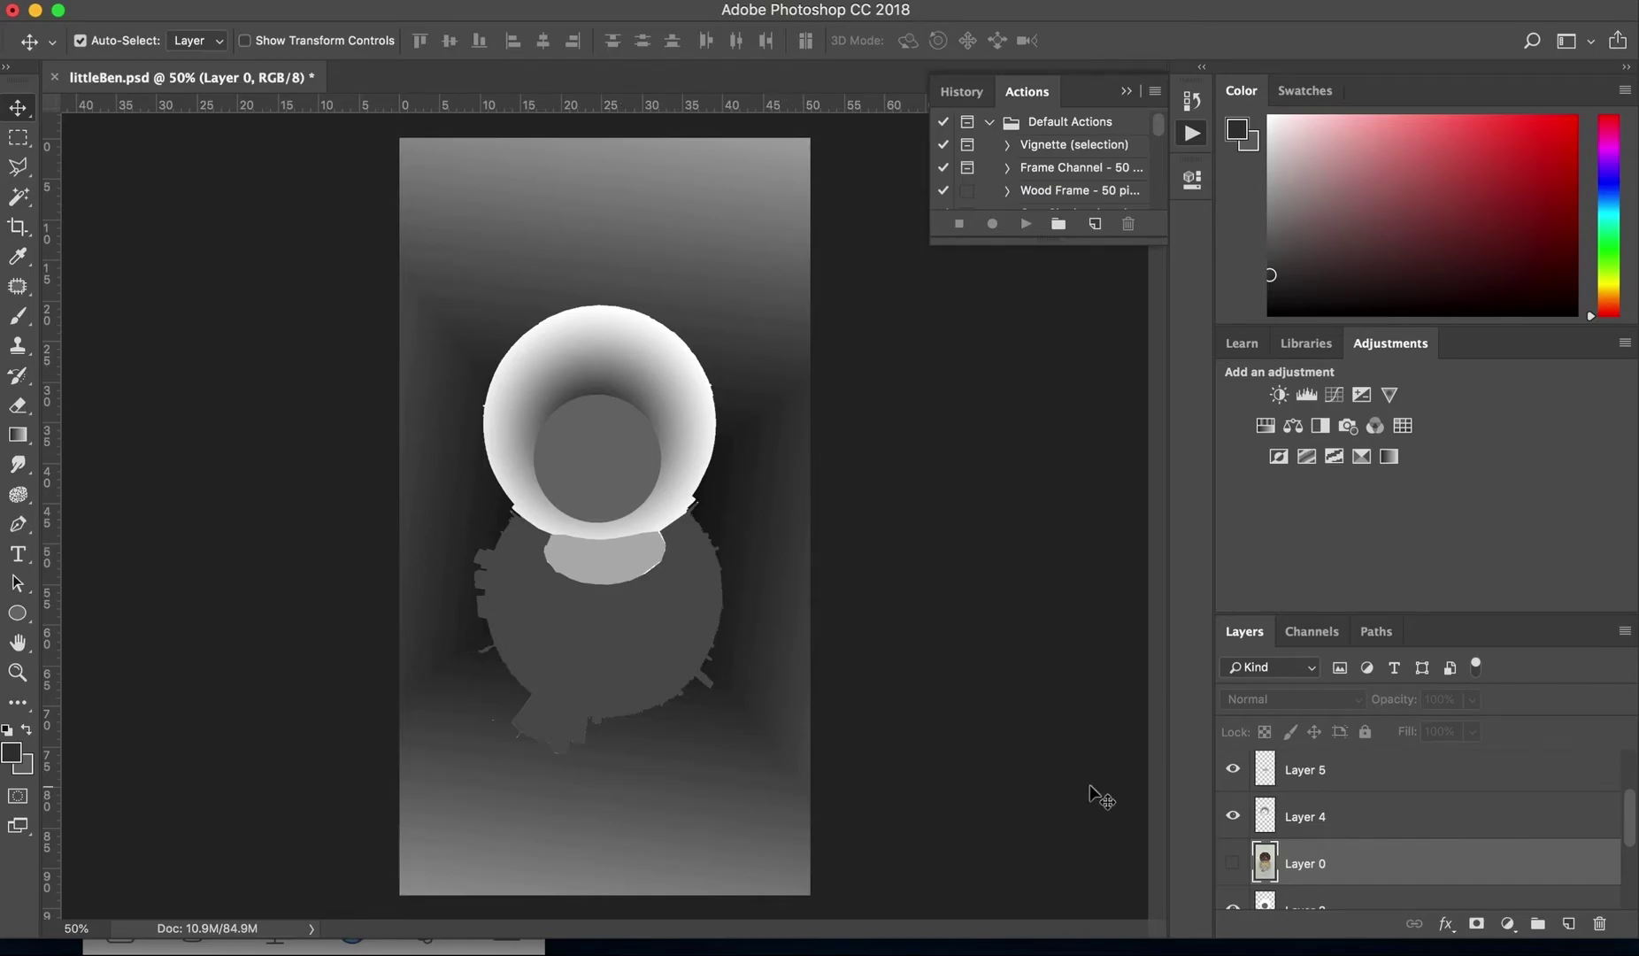
{"action": "left_click", "coordinate": [1232, 863]}
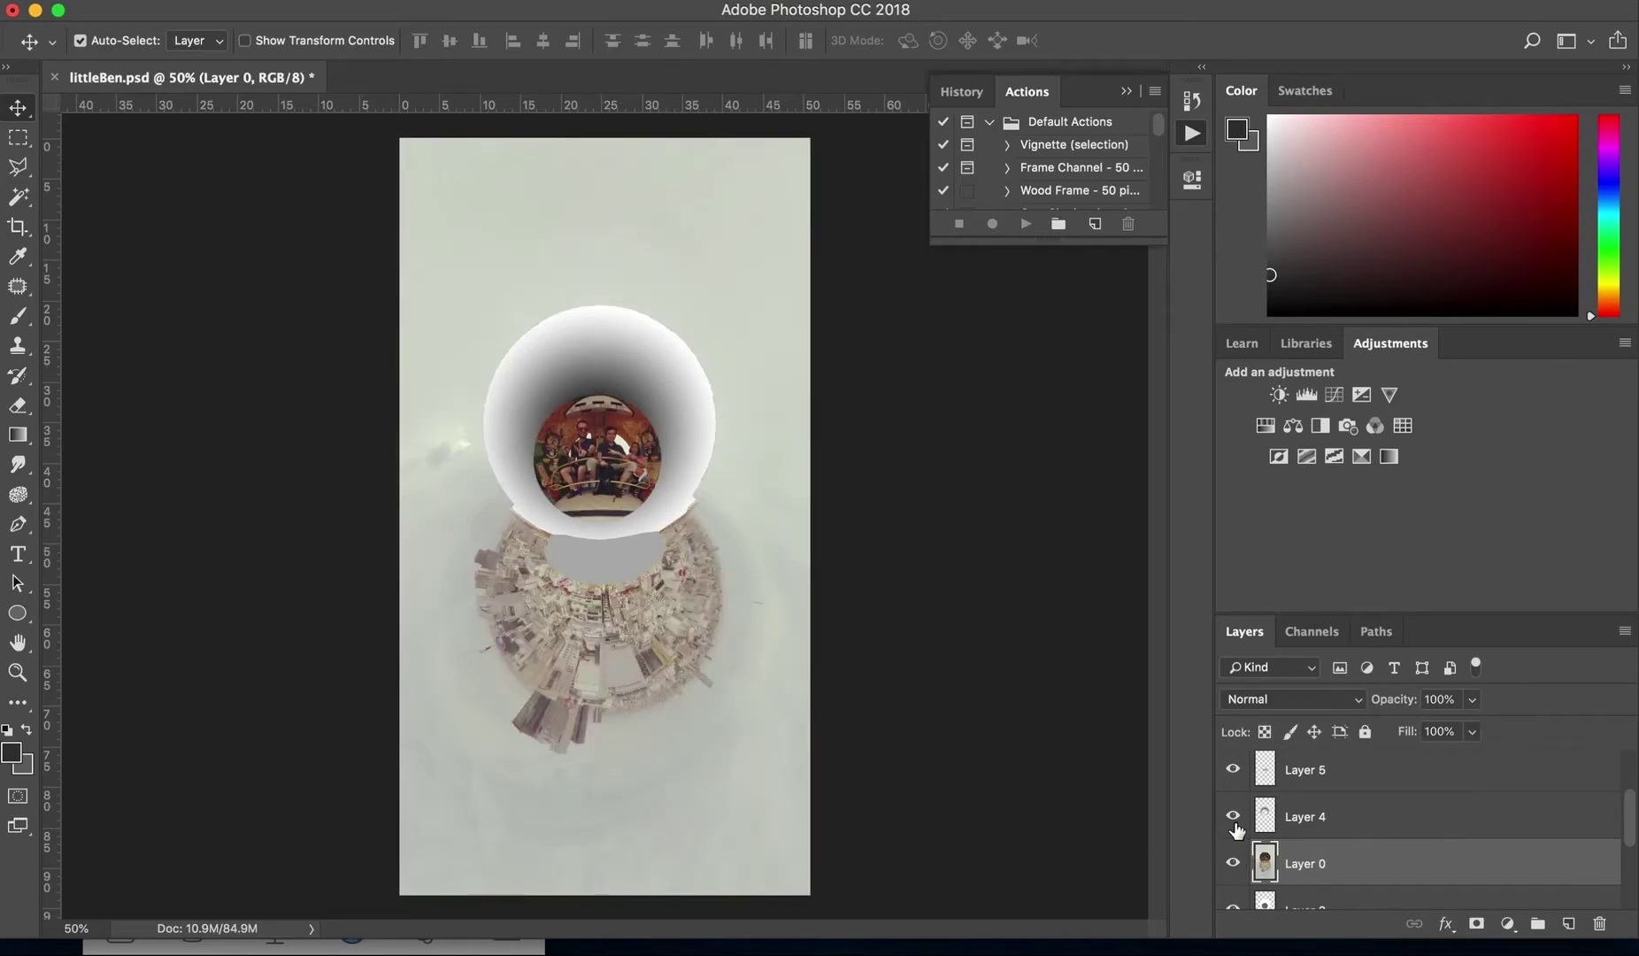
{"action": "left_click", "coordinate": [1234, 770]}
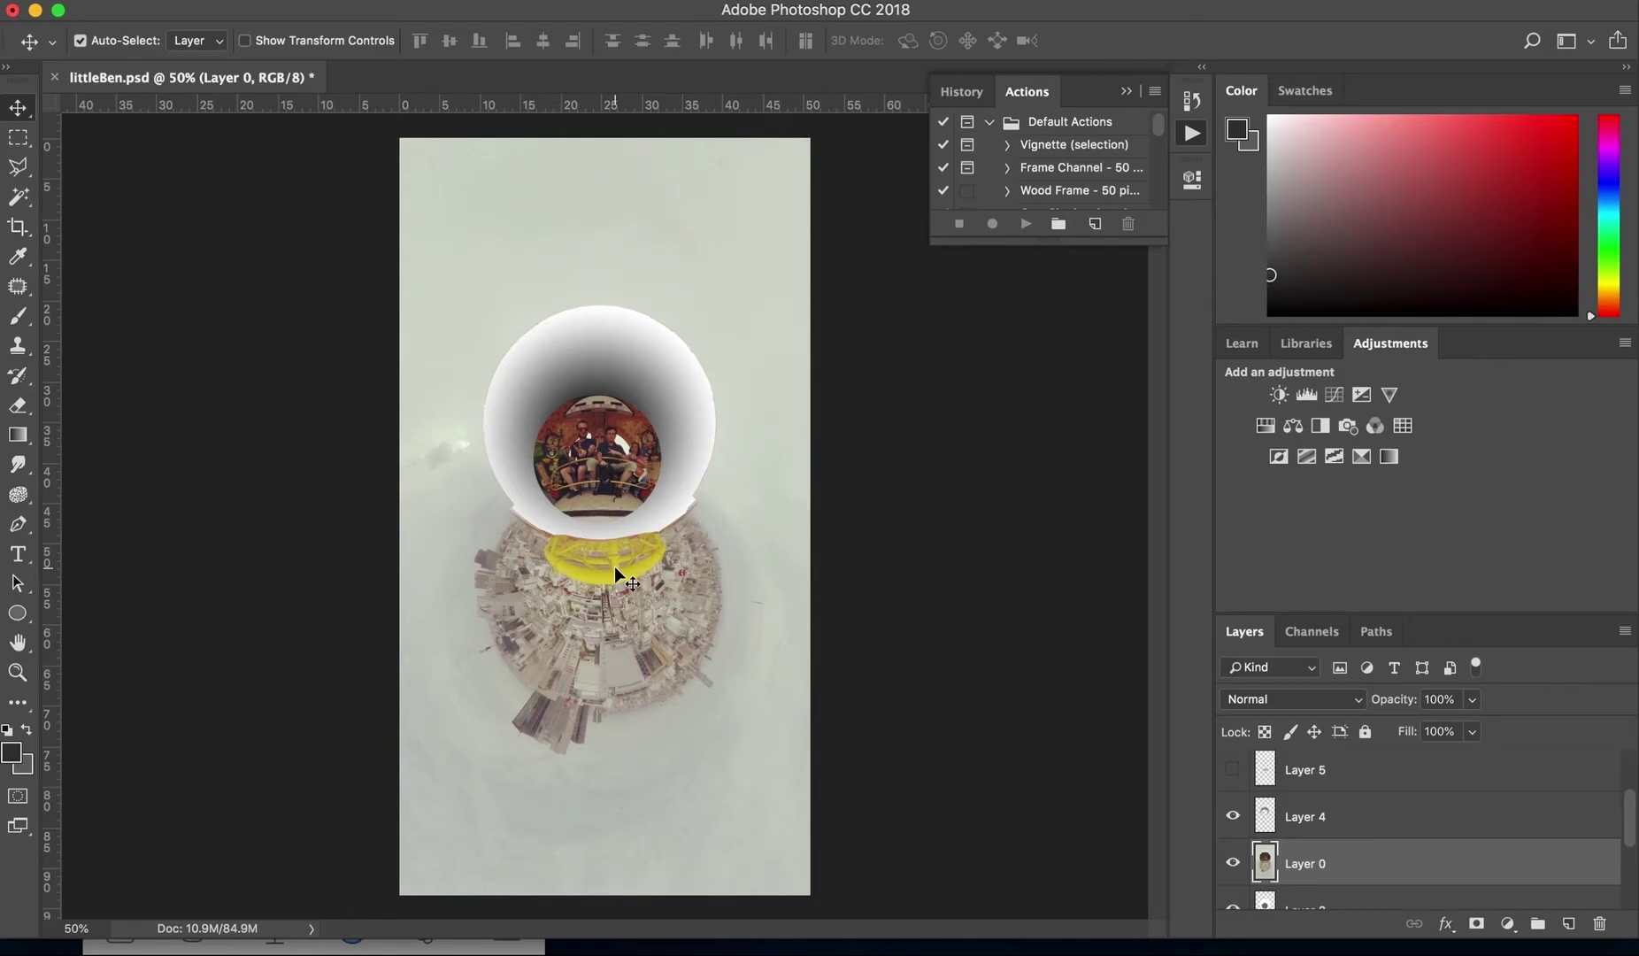
{"action": "left_click", "coordinate": [1233, 770]}
{"action": "left_click", "coordinate": [1233, 863]}
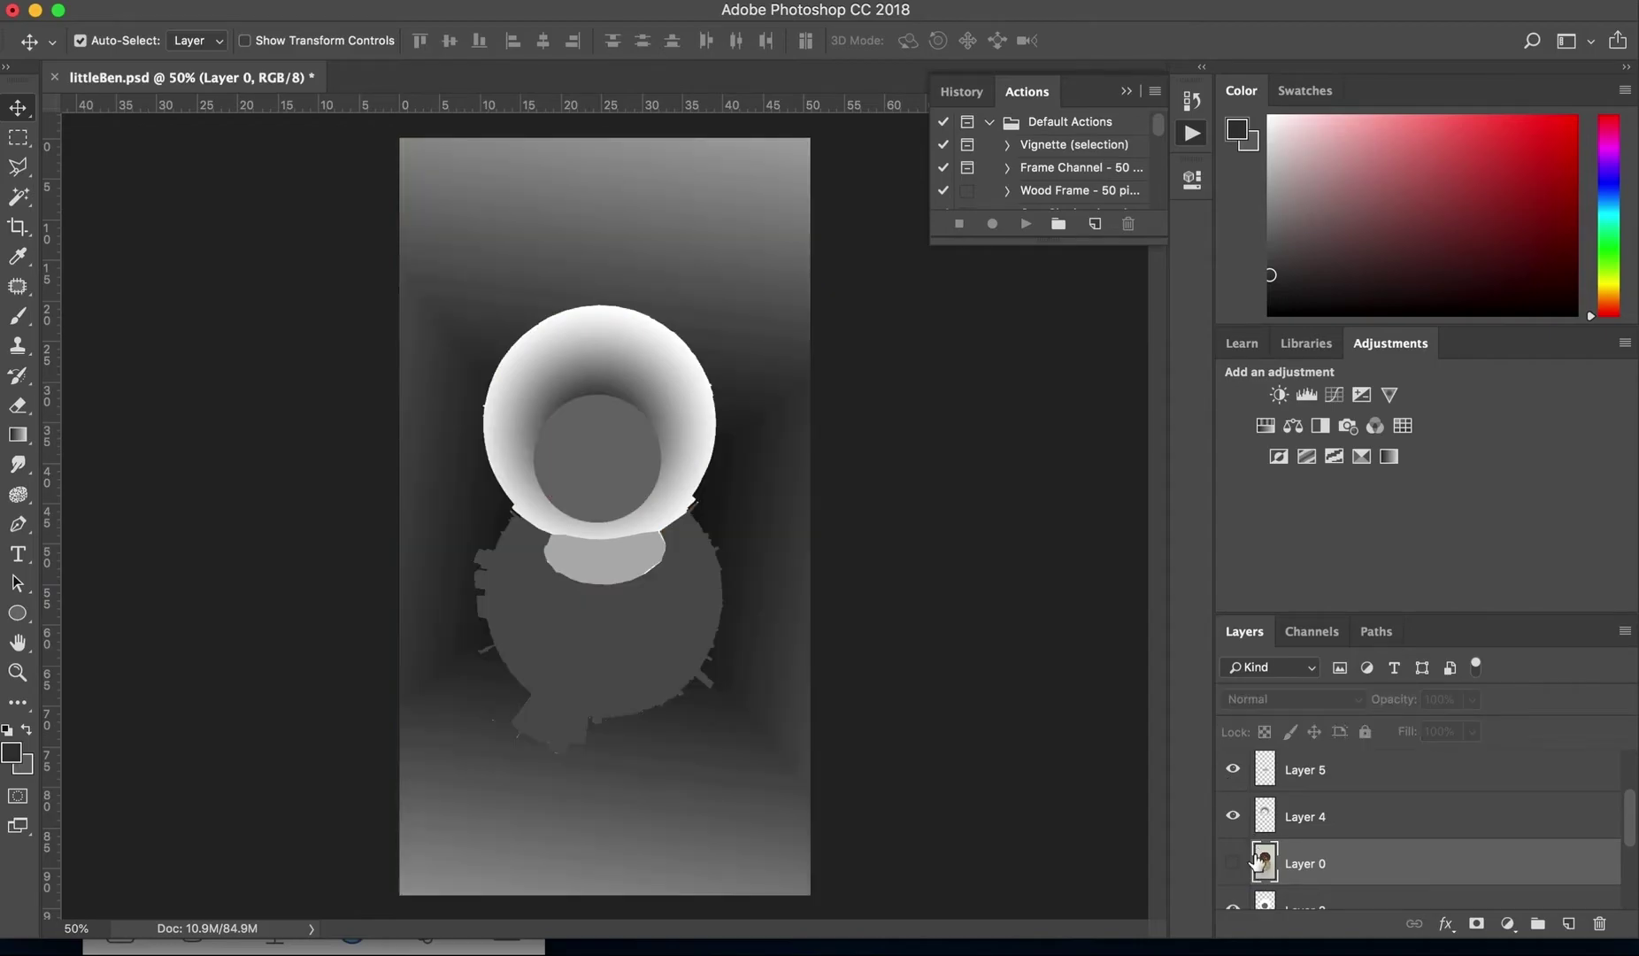
{"action": "scroll", "coordinate": [1270, 836], "scroll_direction": "up", "scroll_amount": 2}
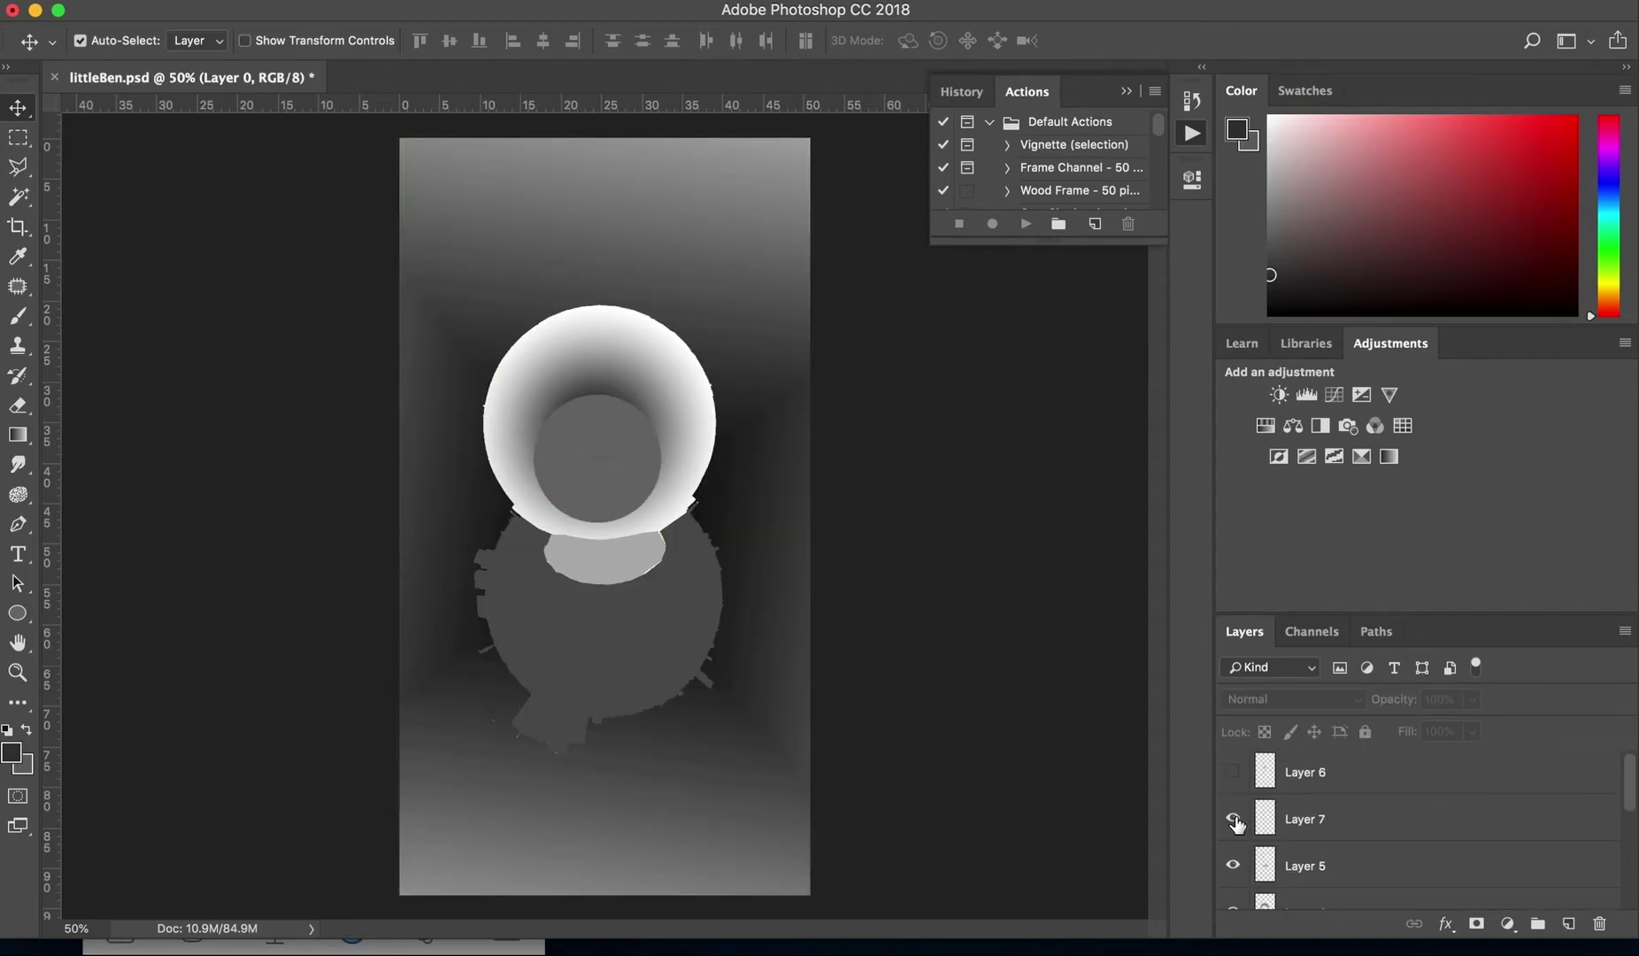
{"action": "key", "text": "z"}
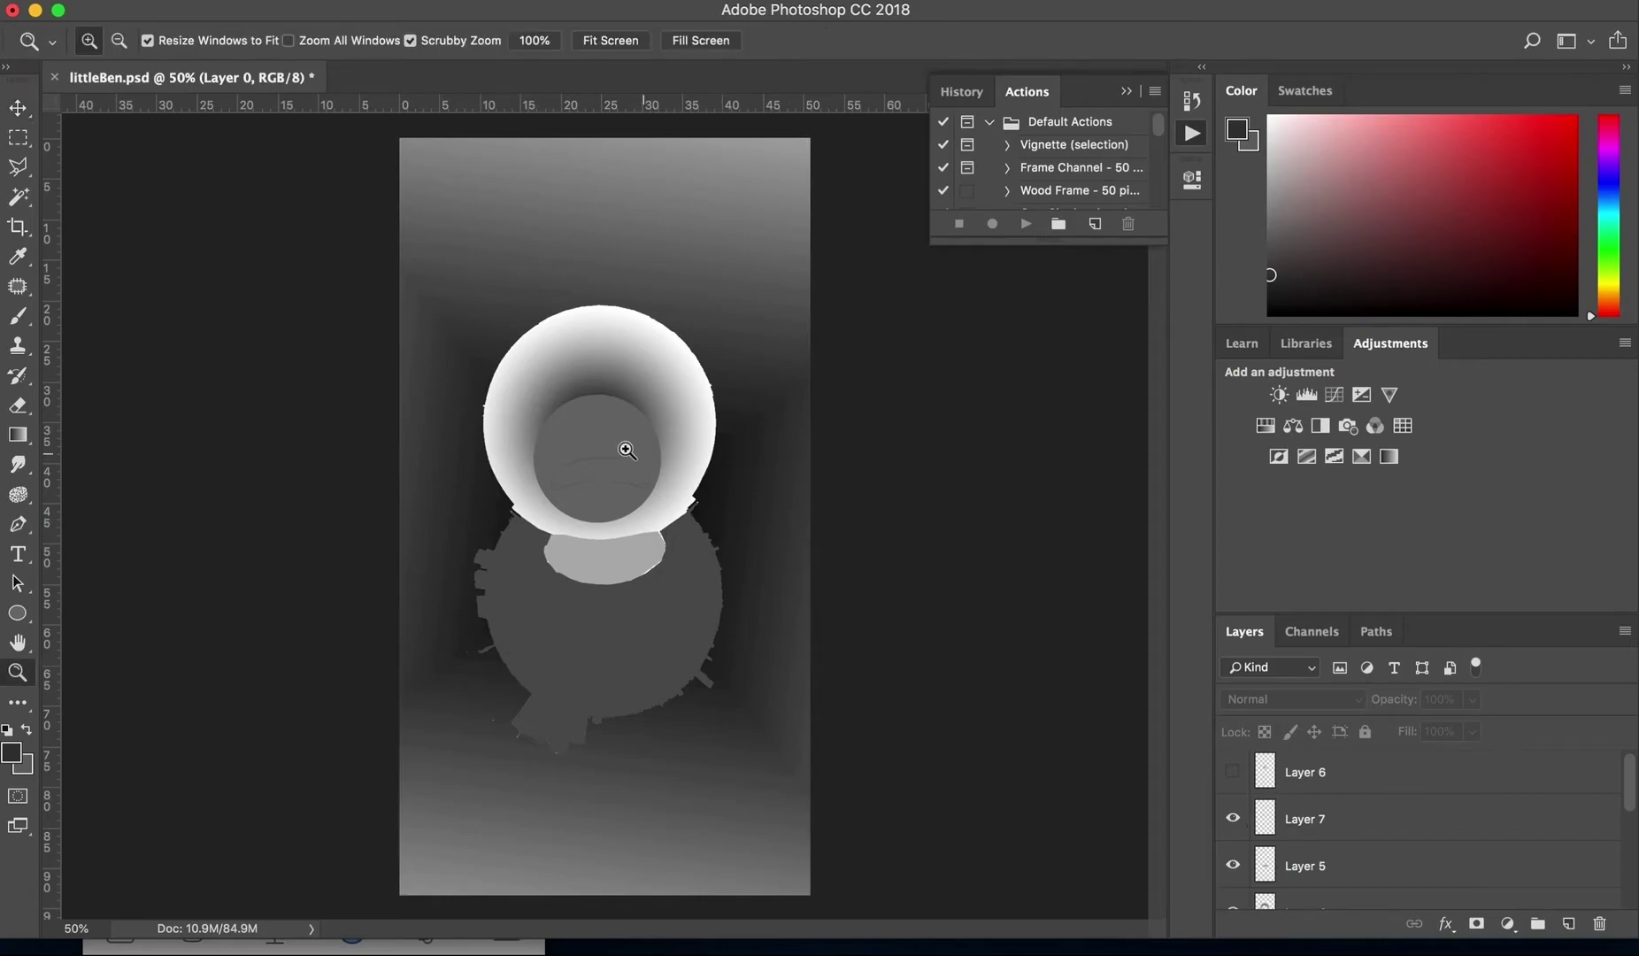
{"action": "left_click_drag", "start_coordinate": [605, 462], "coordinate": [738, 473]}
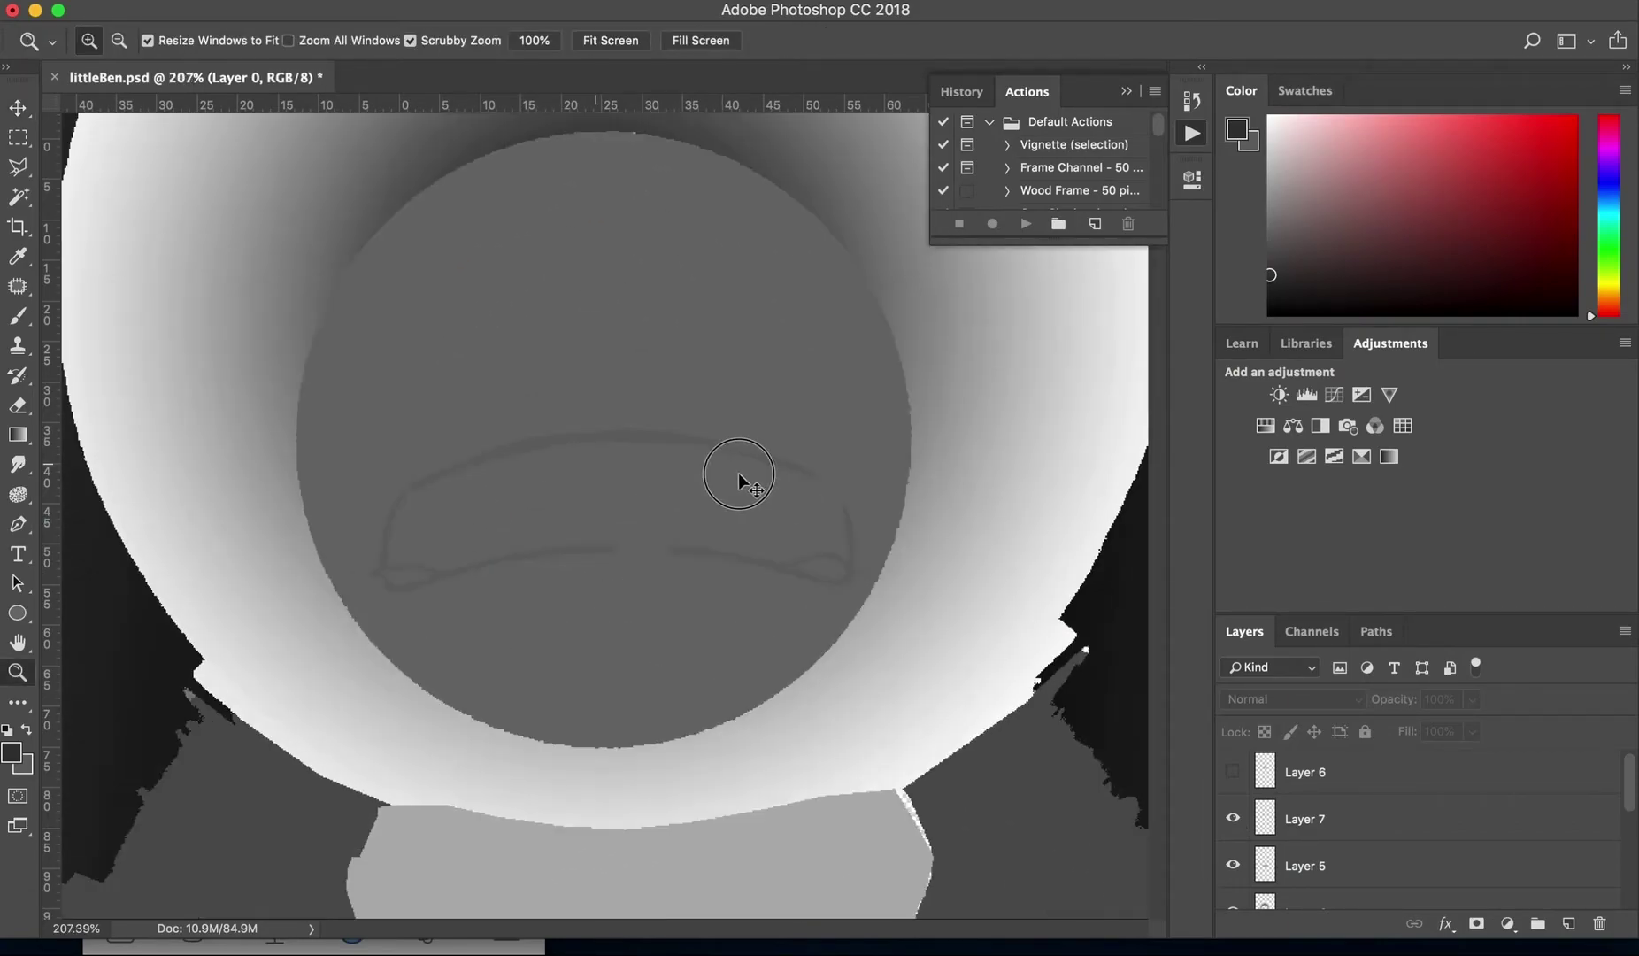
Step: Show the Layer 0 photo with Layer 7's grey curve tracing the gondola's safety bar
{"action": "scroll", "coordinate": [1295, 832], "scroll_direction": "down", "scroll_amount": 2}
{"action": "left_click_drag", "start_coordinate": [1299, 874], "coordinate": [1306, 829]}
{"action": "scroll", "coordinate": [1305, 829], "scroll_direction": "up", "scroll_amount": 1}
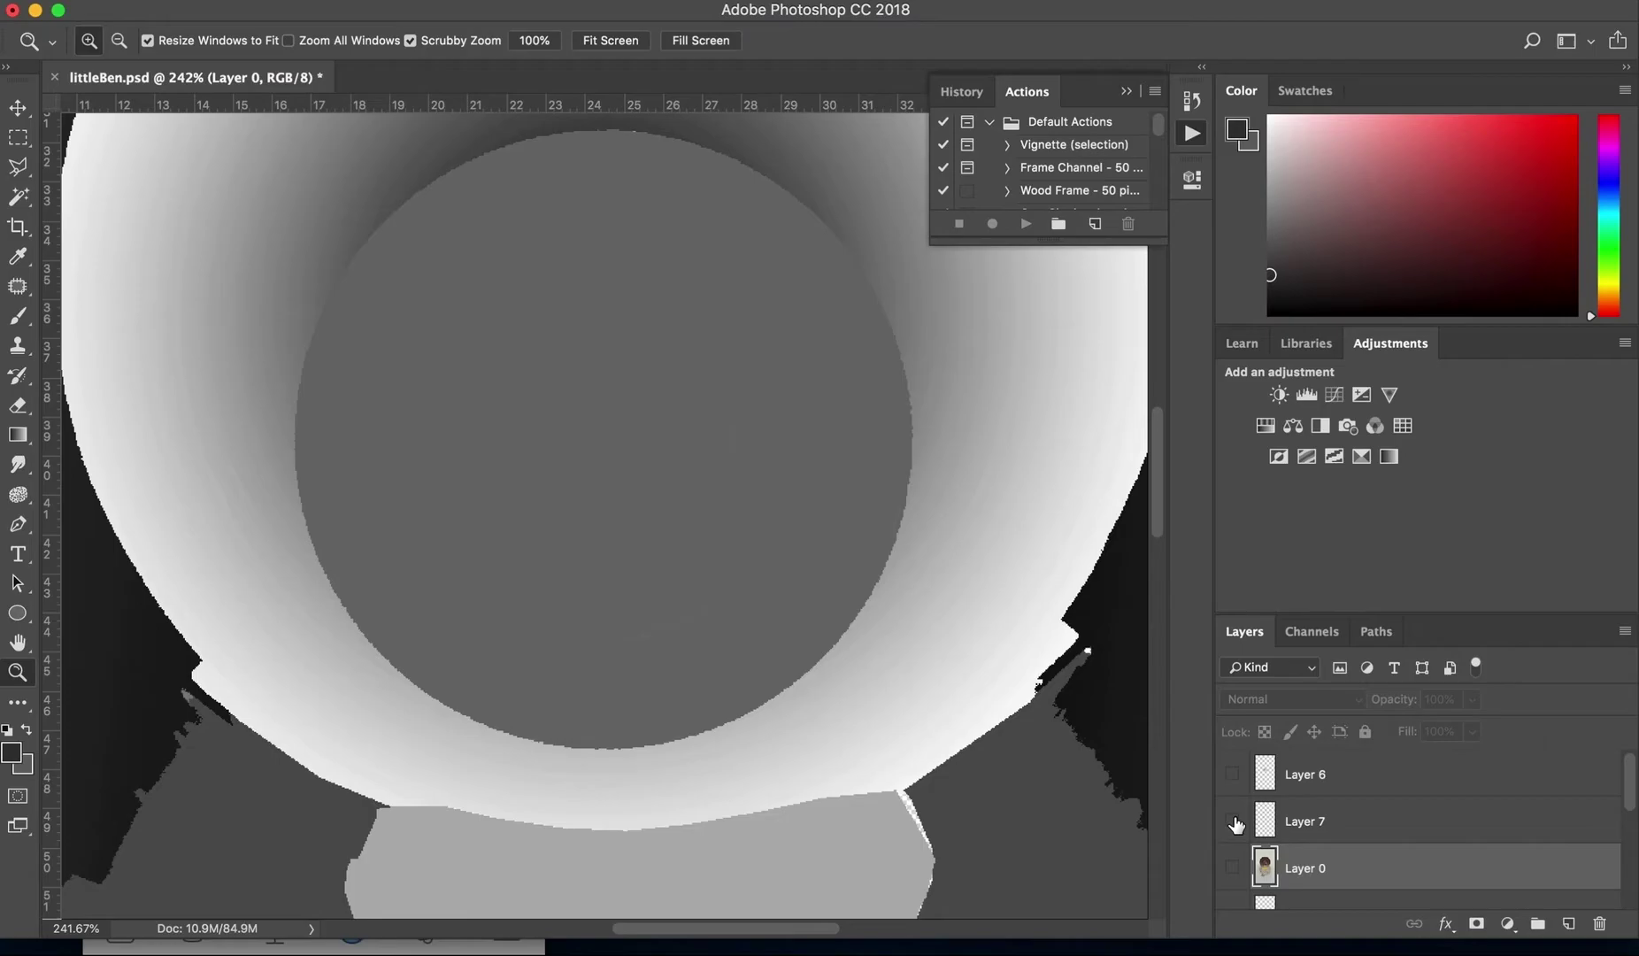
{"action": "left_click_drag", "start_coordinate": [1237, 824], "coordinate": [1234, 869]}
{"action": "left_click", "coordinate": [1236, 824]}
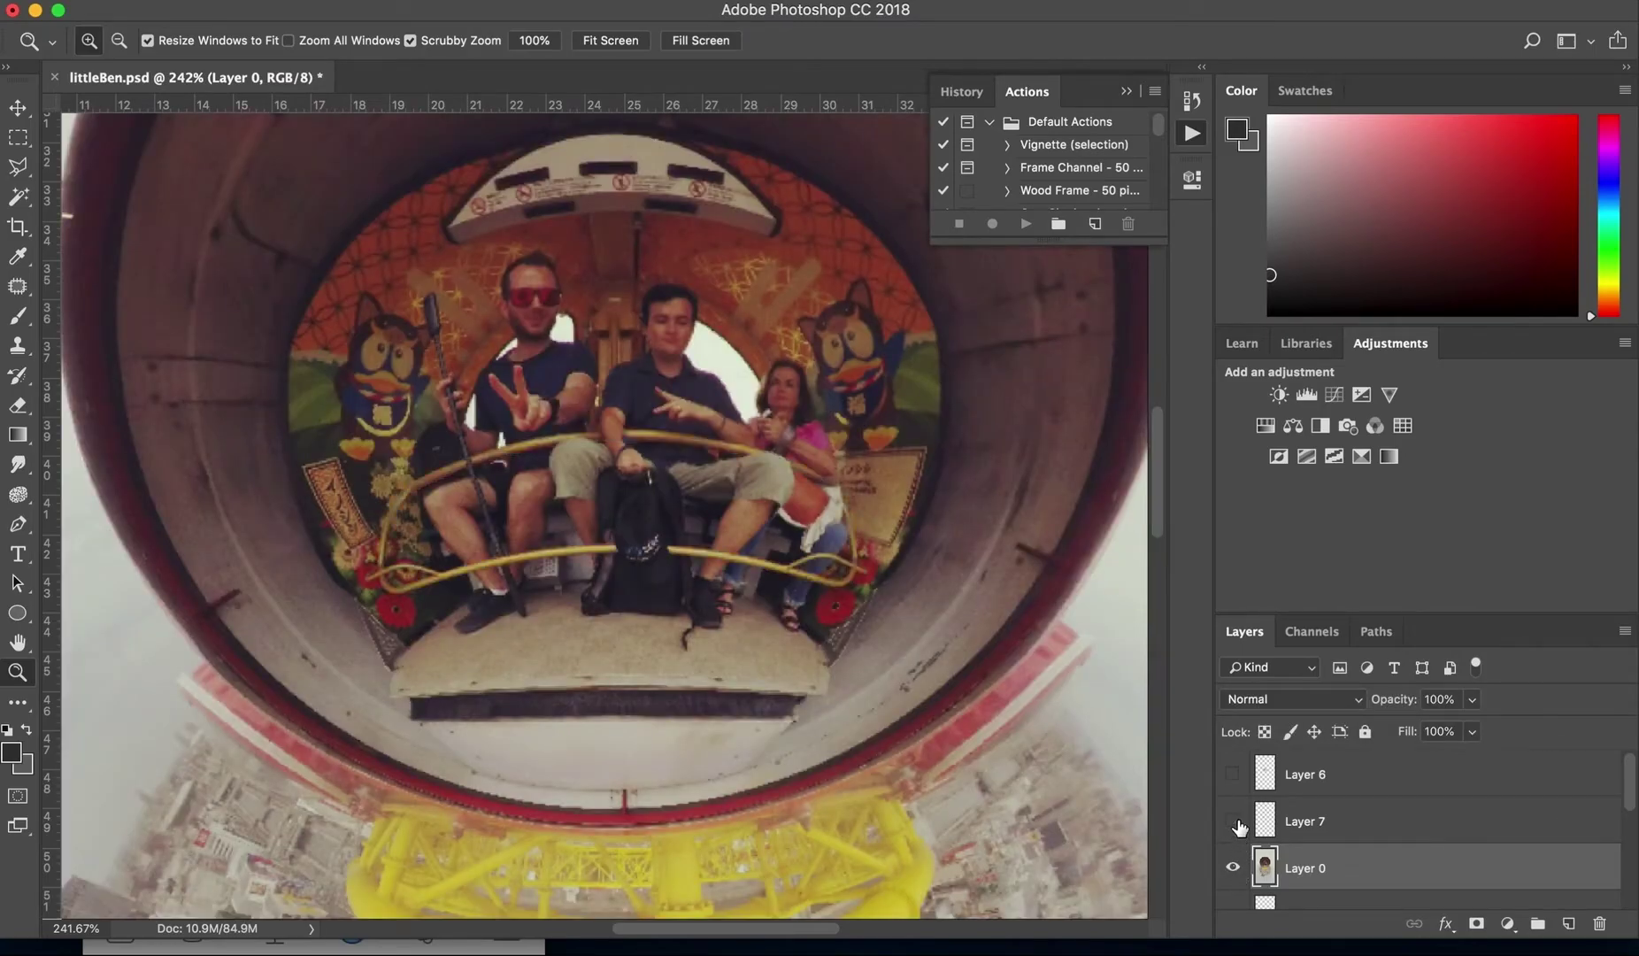
{"action": "left_click", "coordinate": [1235, 823]}
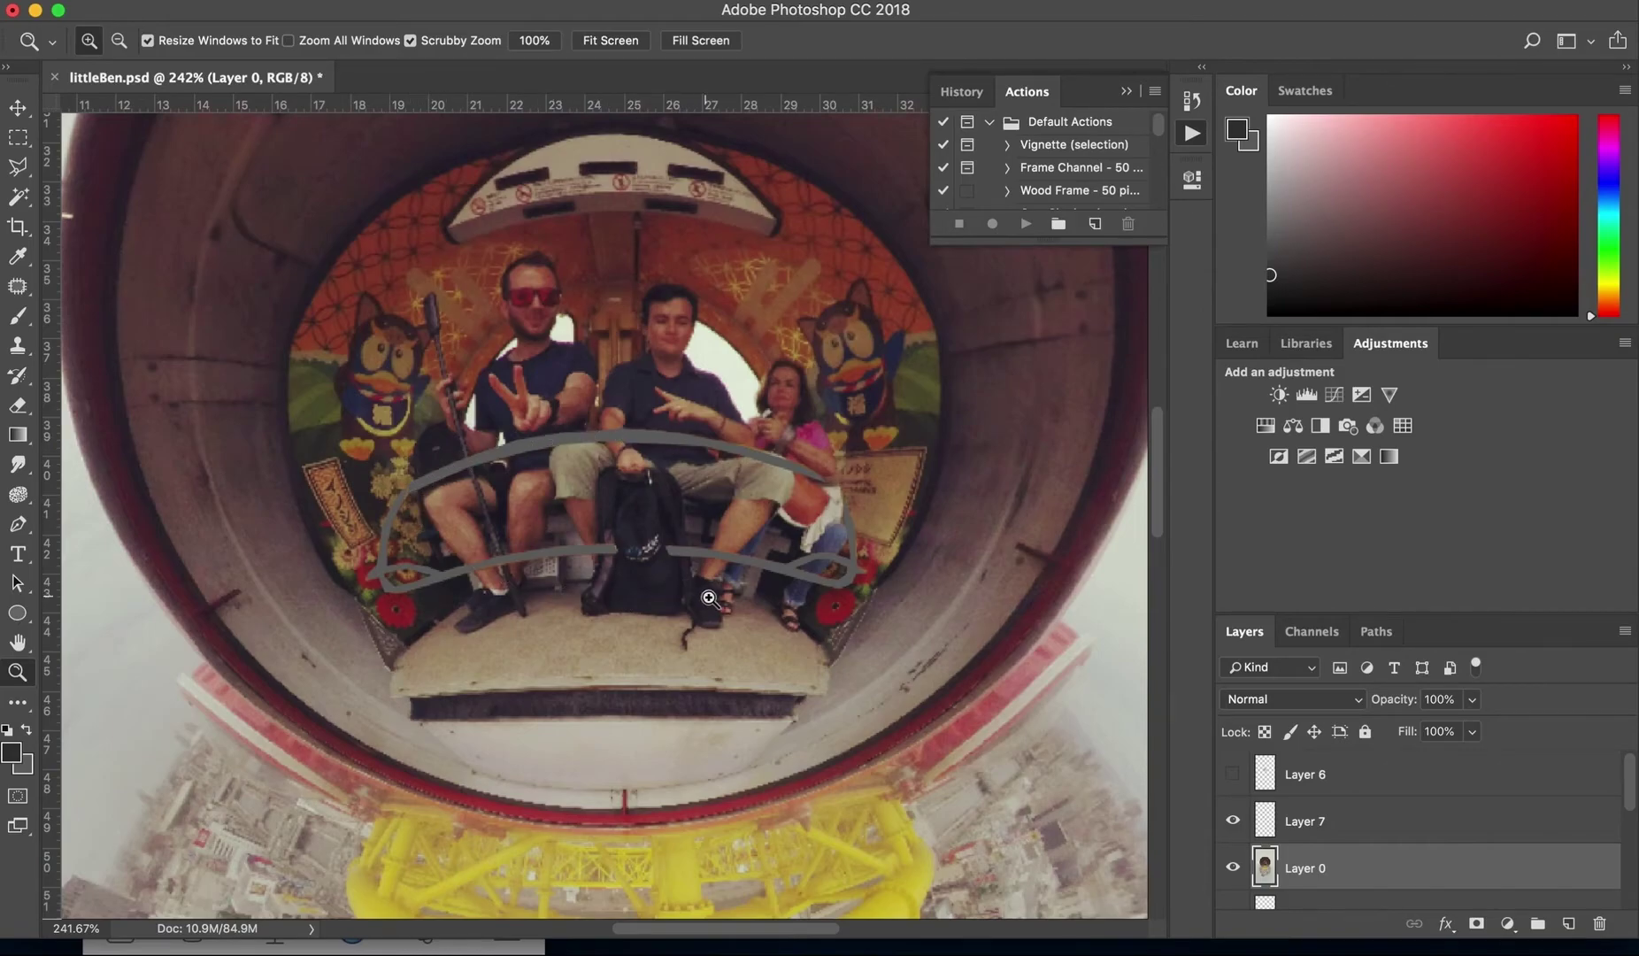
{"action": "left_click", "coordinate": [1236, 823]}
{"action": "left_click", "coordinate": [19, 170]}
Step: Outline the selfie stick with the Polygonal Lasso Tool
{"action": "left_click", "coordinate": [19, 170]}
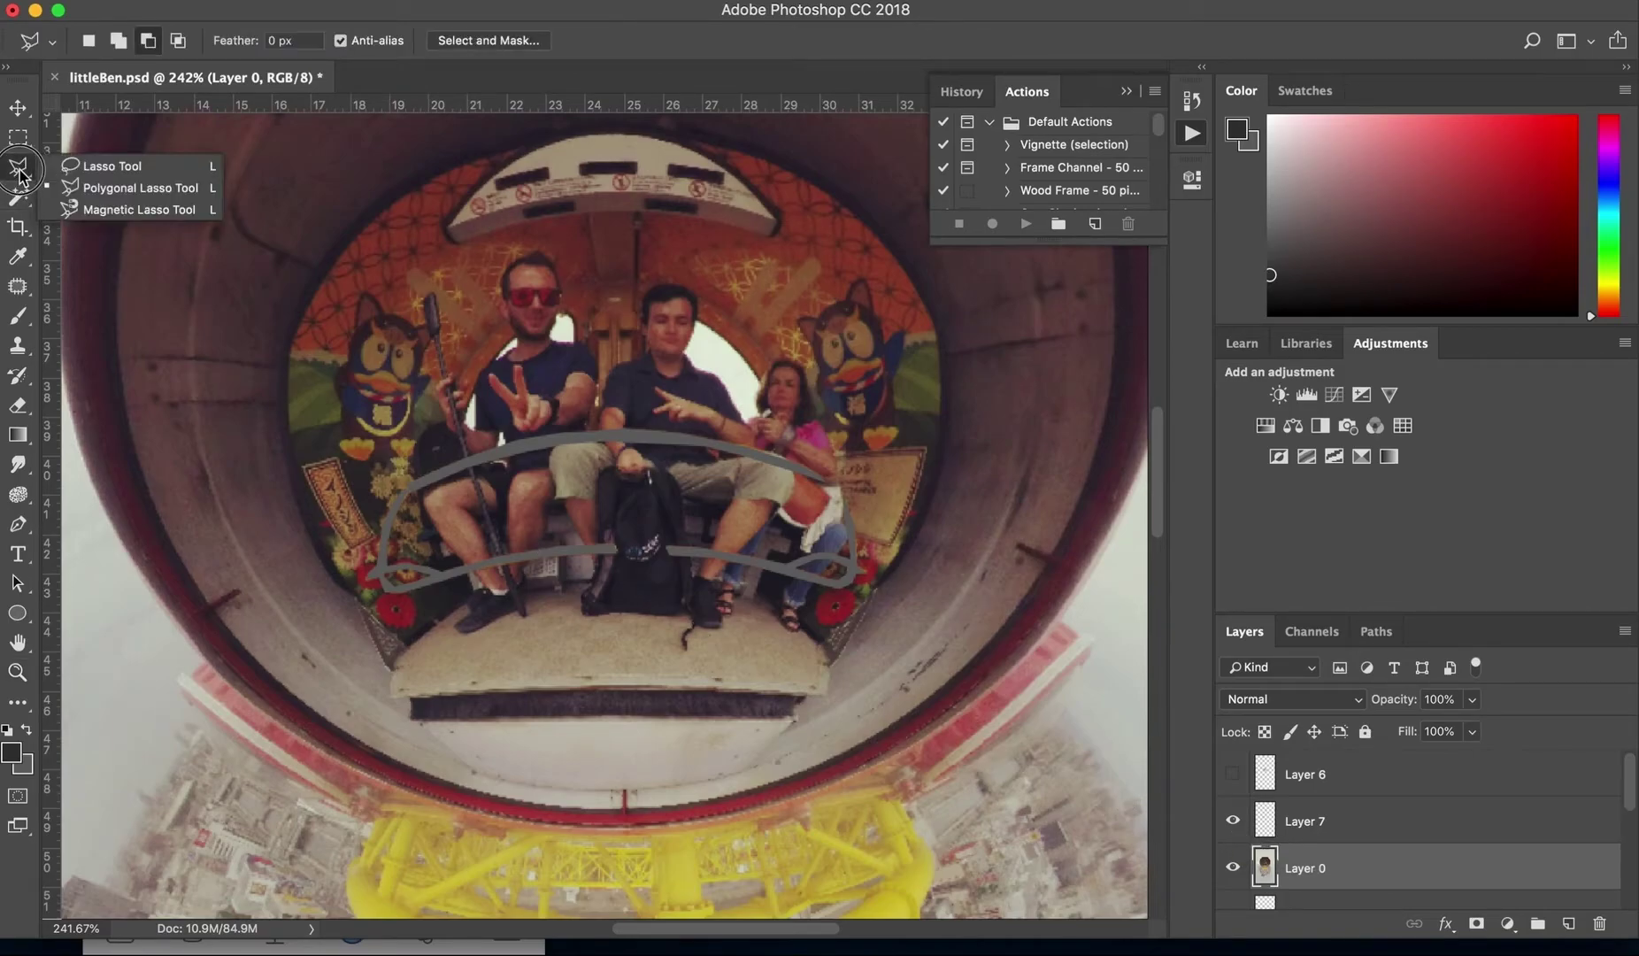
{"action": "left_click", "coordinate": [84, 185]}
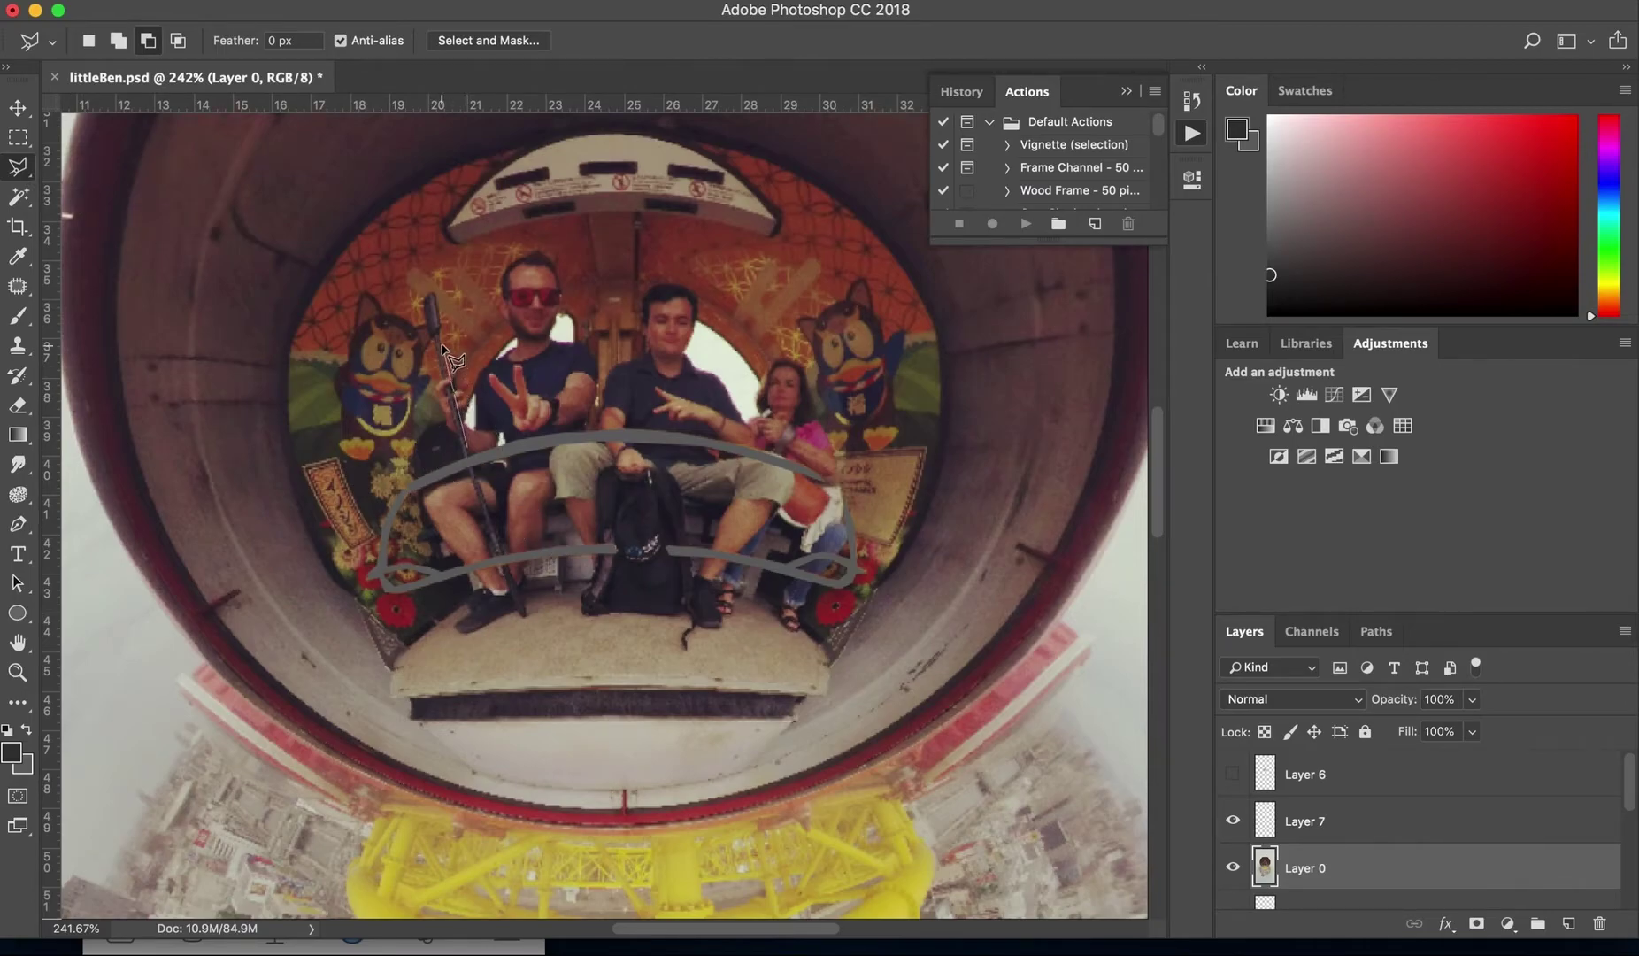
{"action": "left_click", "coordinate": [426, 297]}
{"action": "left_click", "coordinate": [466, 447]}
{"action": "double_click", "coordinate": [467, 448]}
Step: Fill the selfie stick selection with a linear gradient, black at its top
{"action": "left_click", "coordinate": [18, 436]}
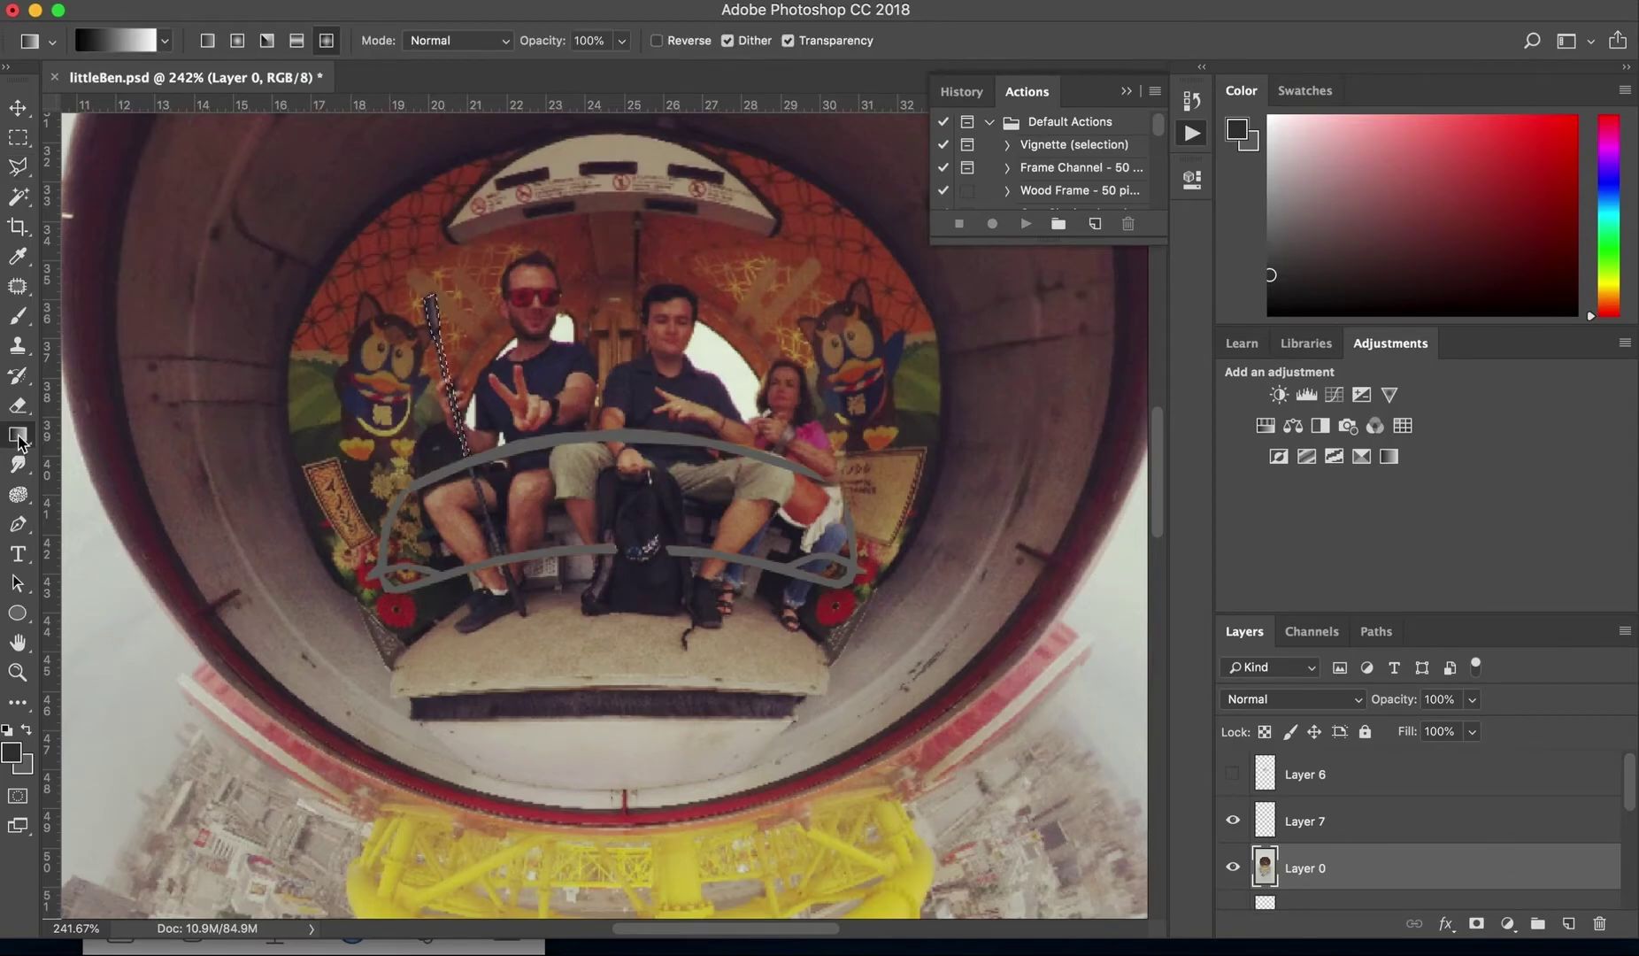
{"action": "left_click", "coordinate": [209, 42]}
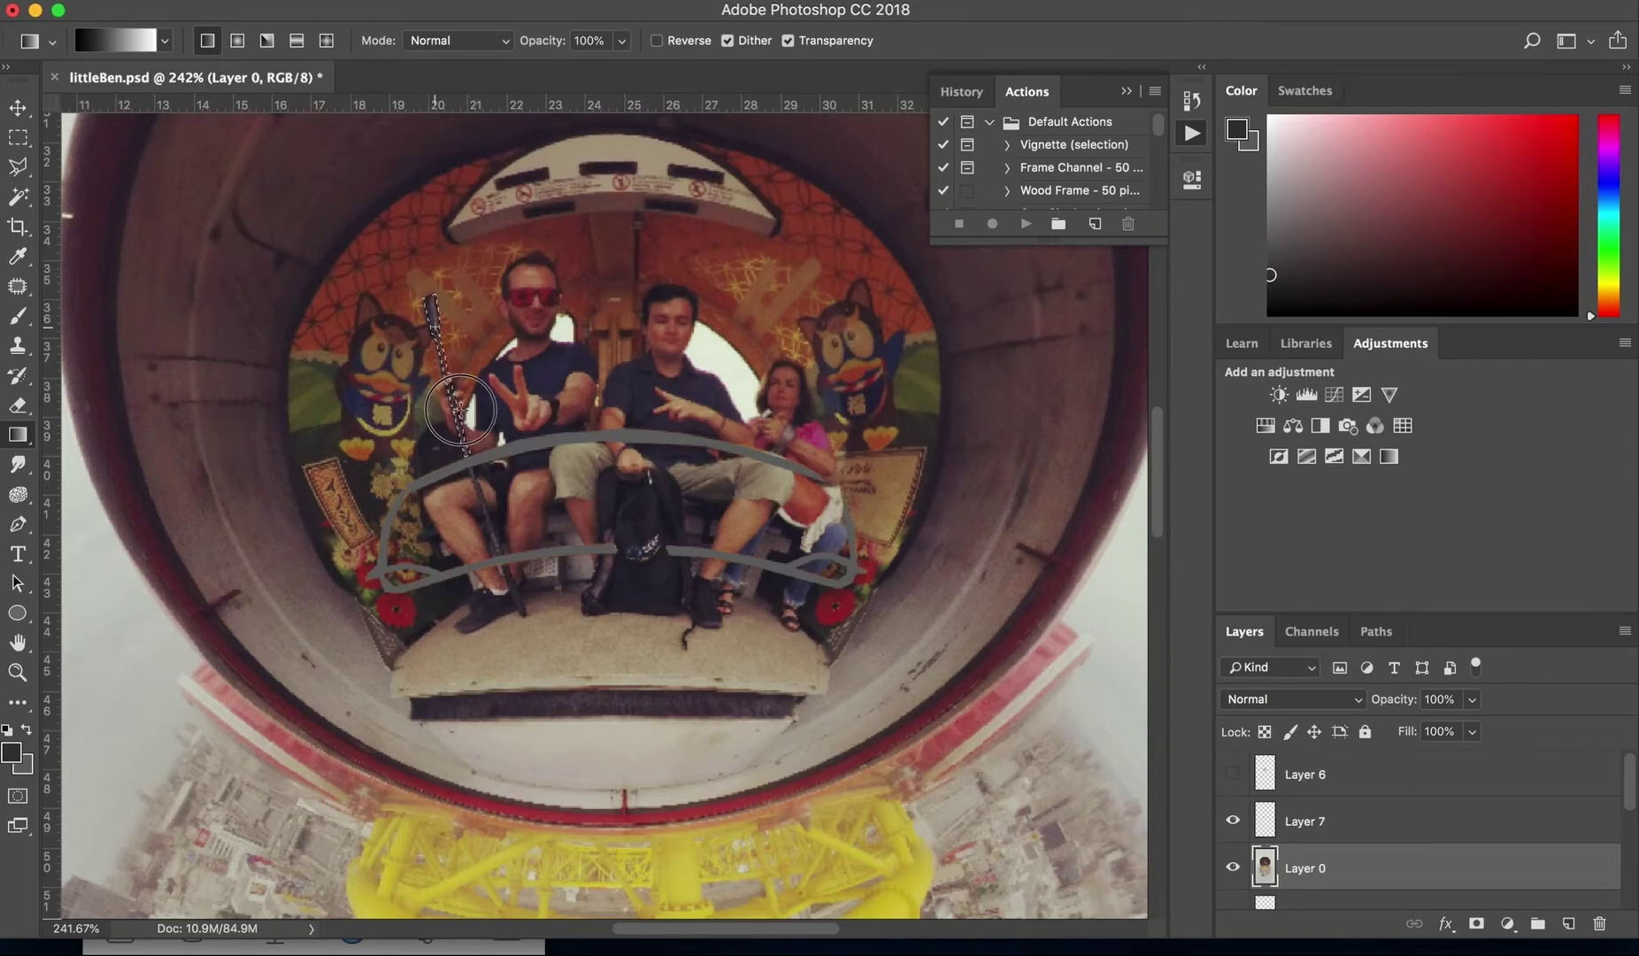
{"action": "left_click_drag", "start_coordinate": [475, 495], "coordinate": [486, 444]}
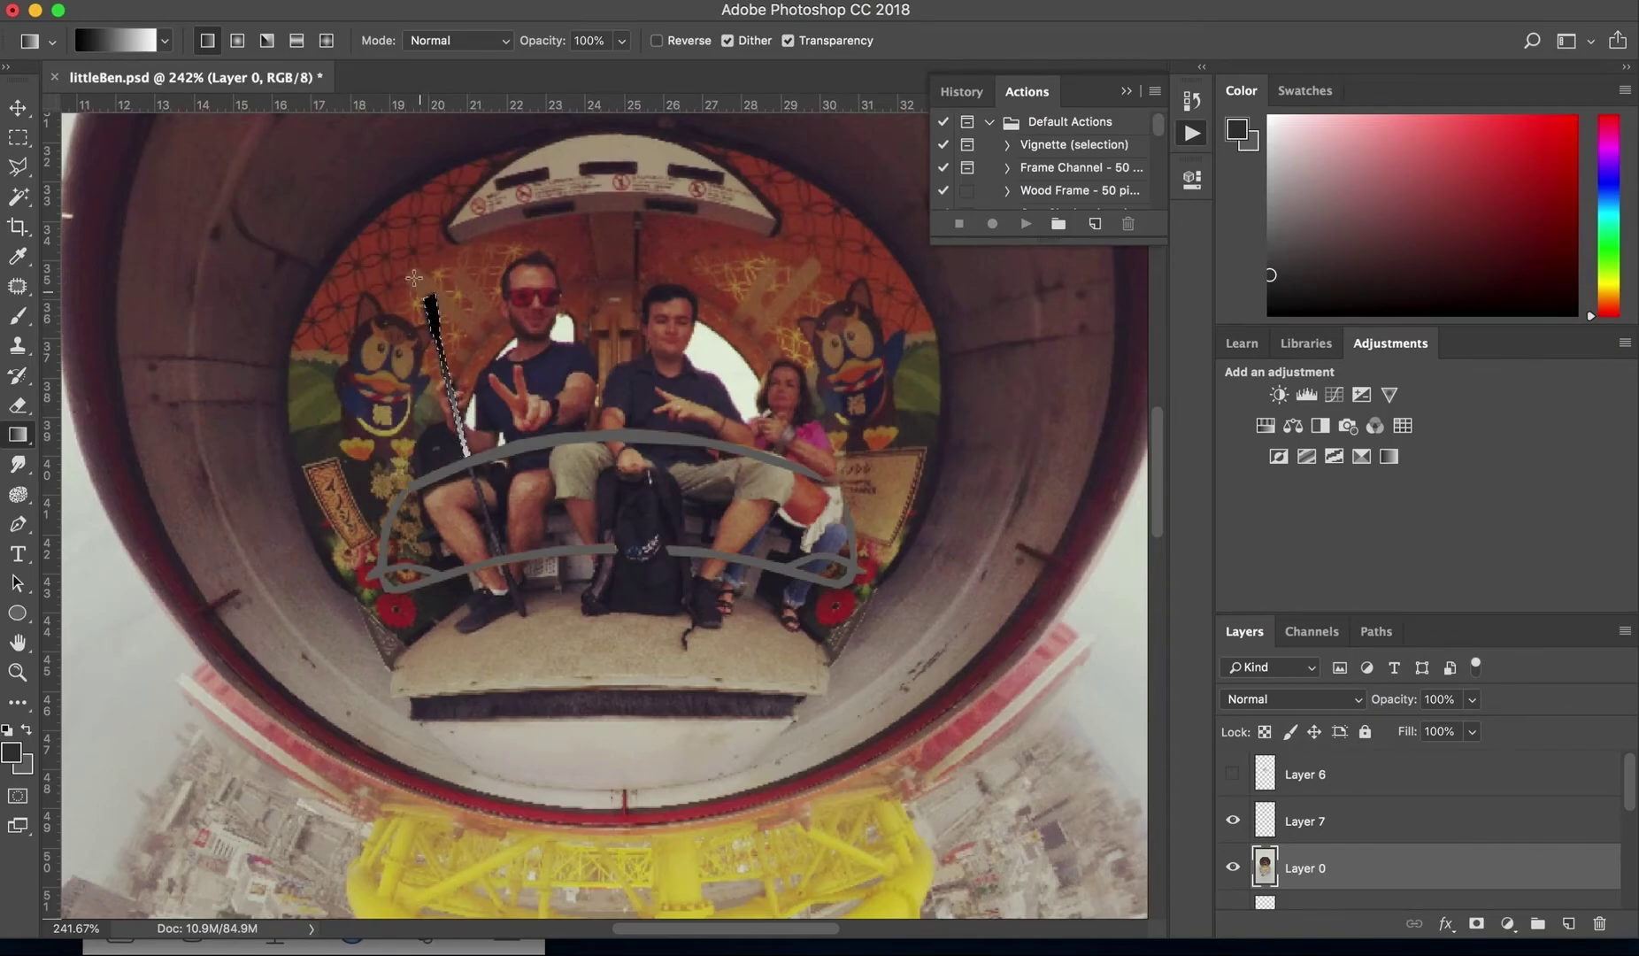
{"action": "key", "text": "i"}
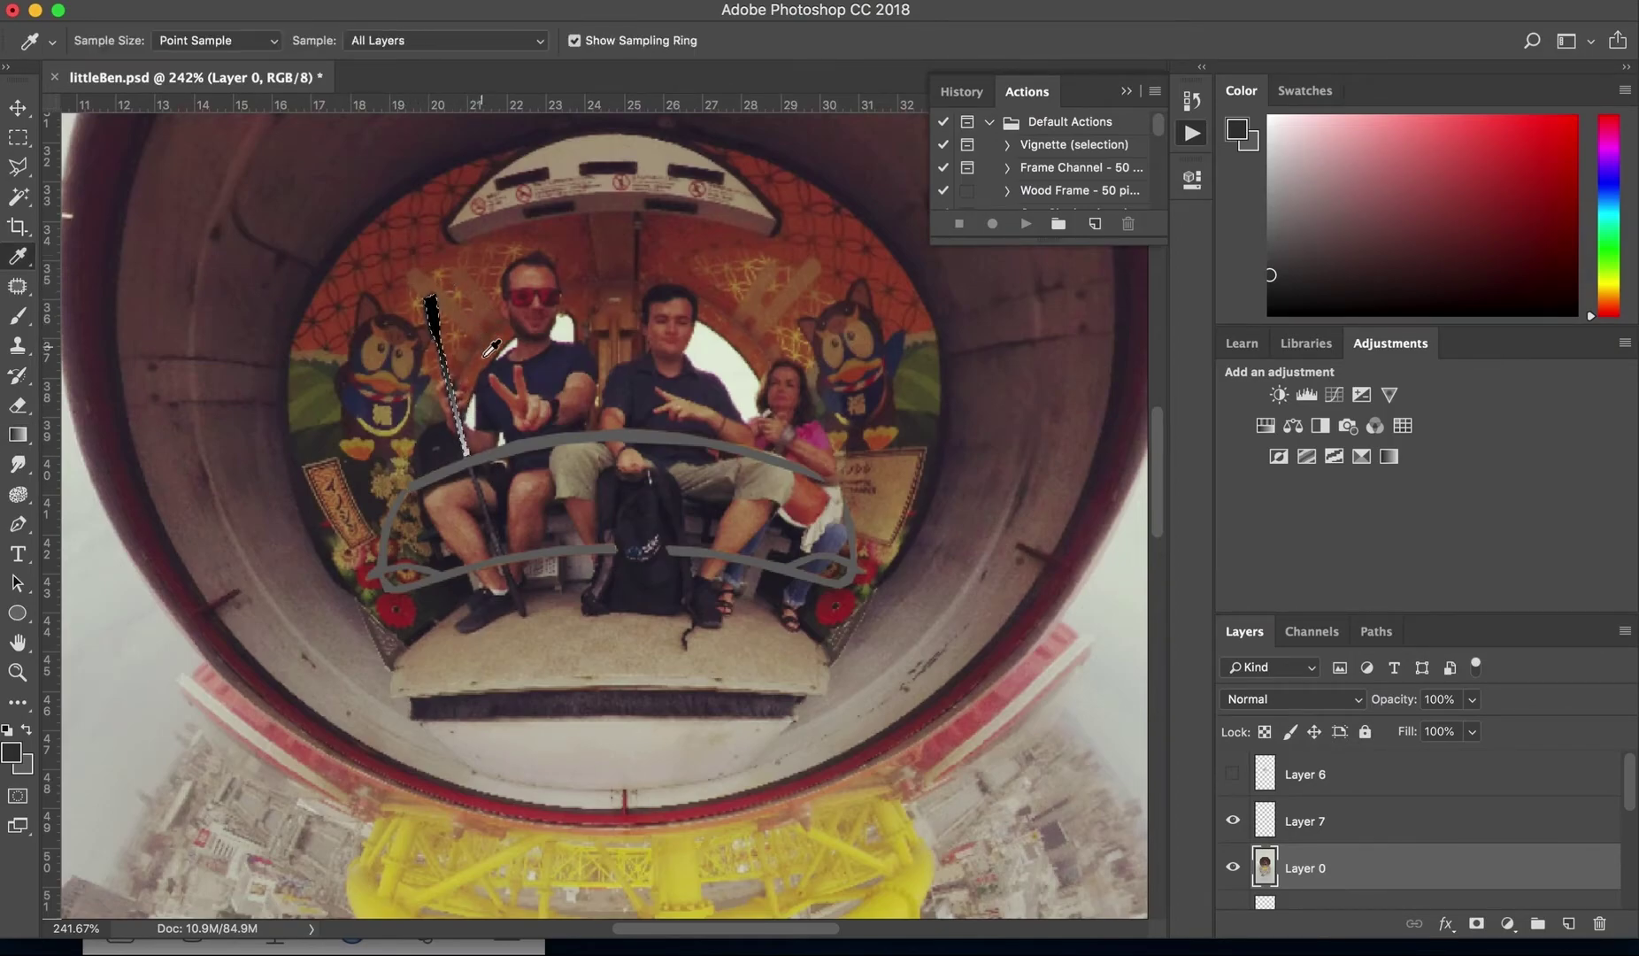
Step: Sample a grey colour near the selfie stick and try the Eraser, Brush and Gradient tools
{"action": "left_click", "coordinate": [456, 394]}
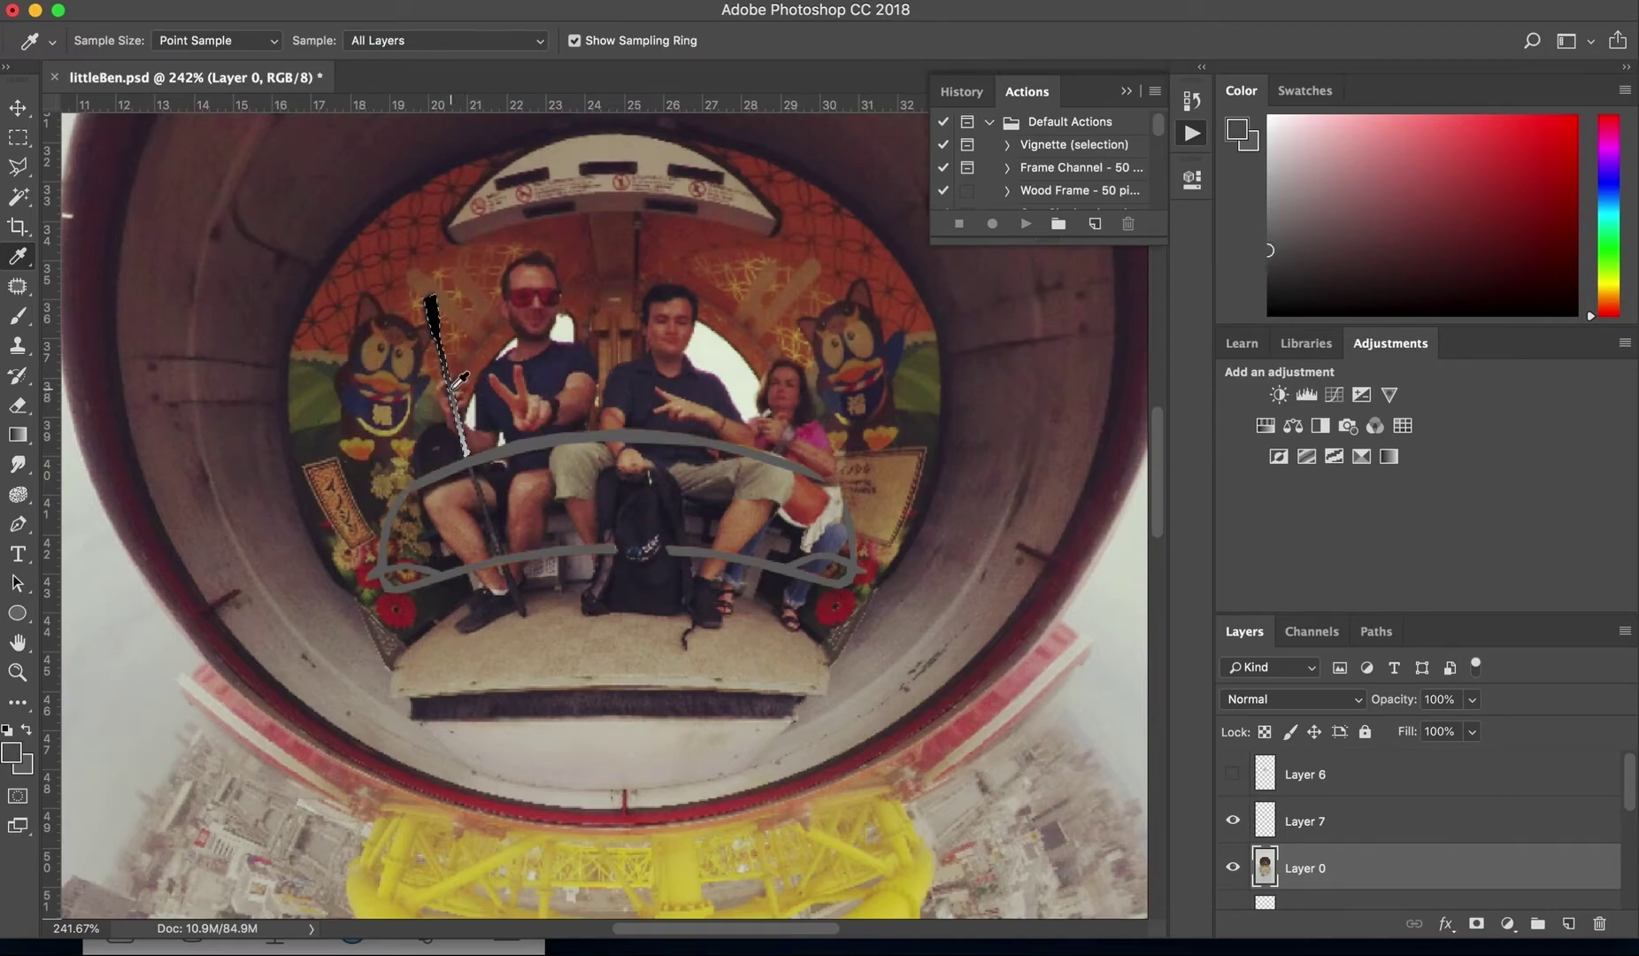
{"action": "left_click", "coordinate": [19, 405]}
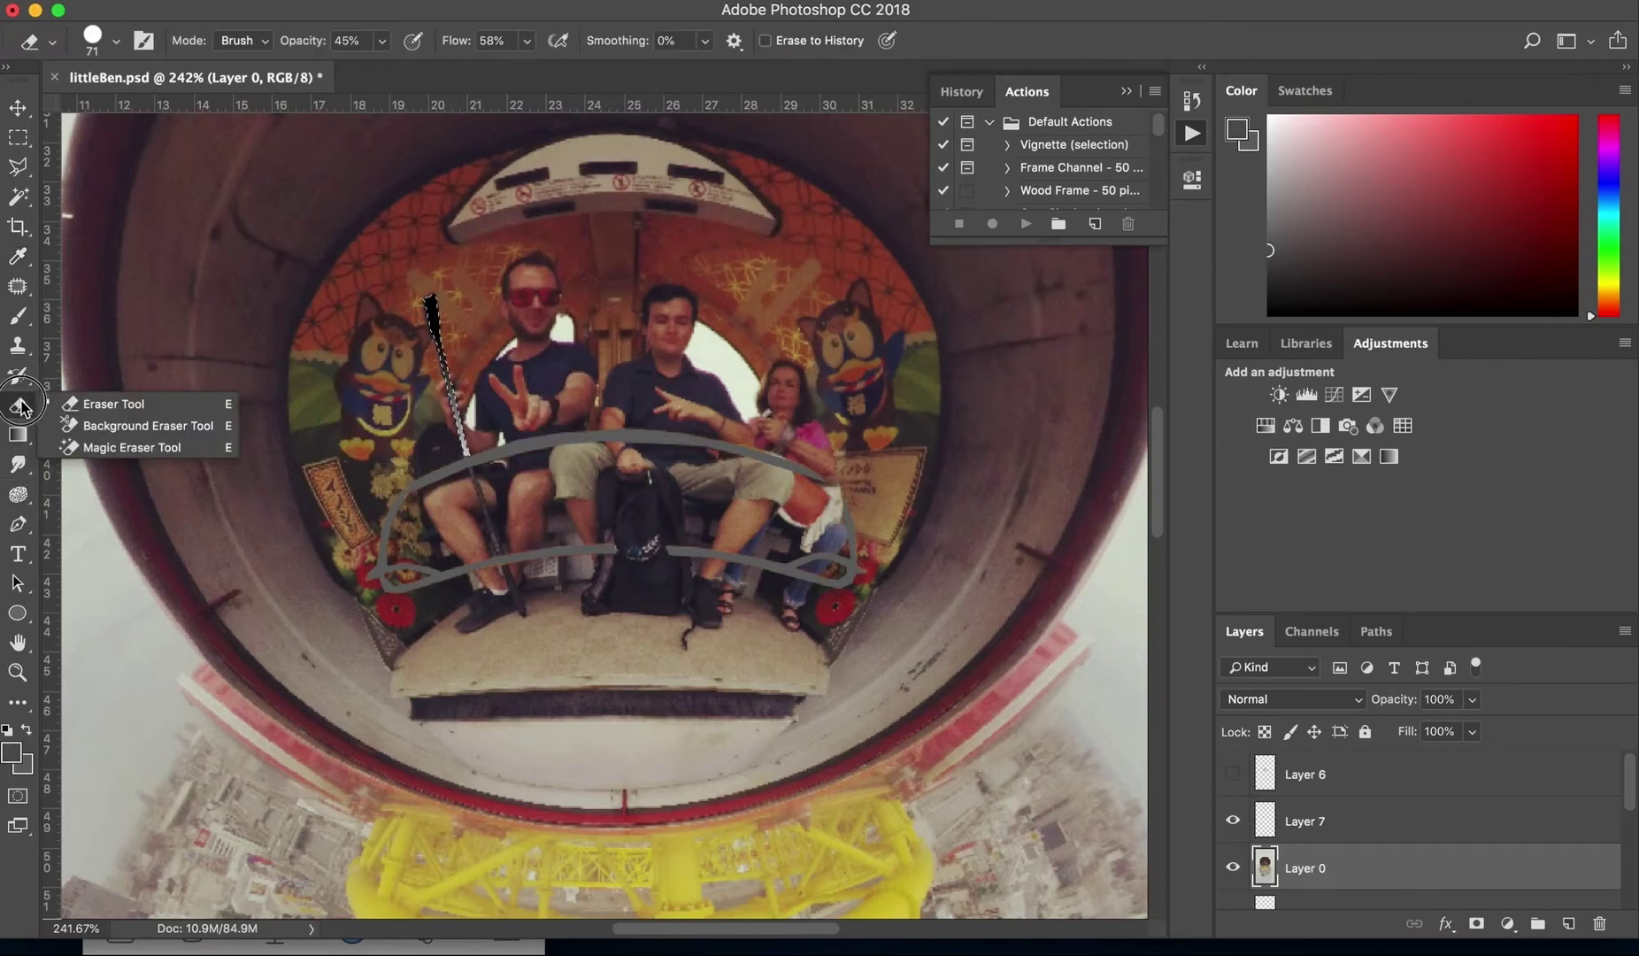
{"action": "left_click", "coordinate": [18, 317]}
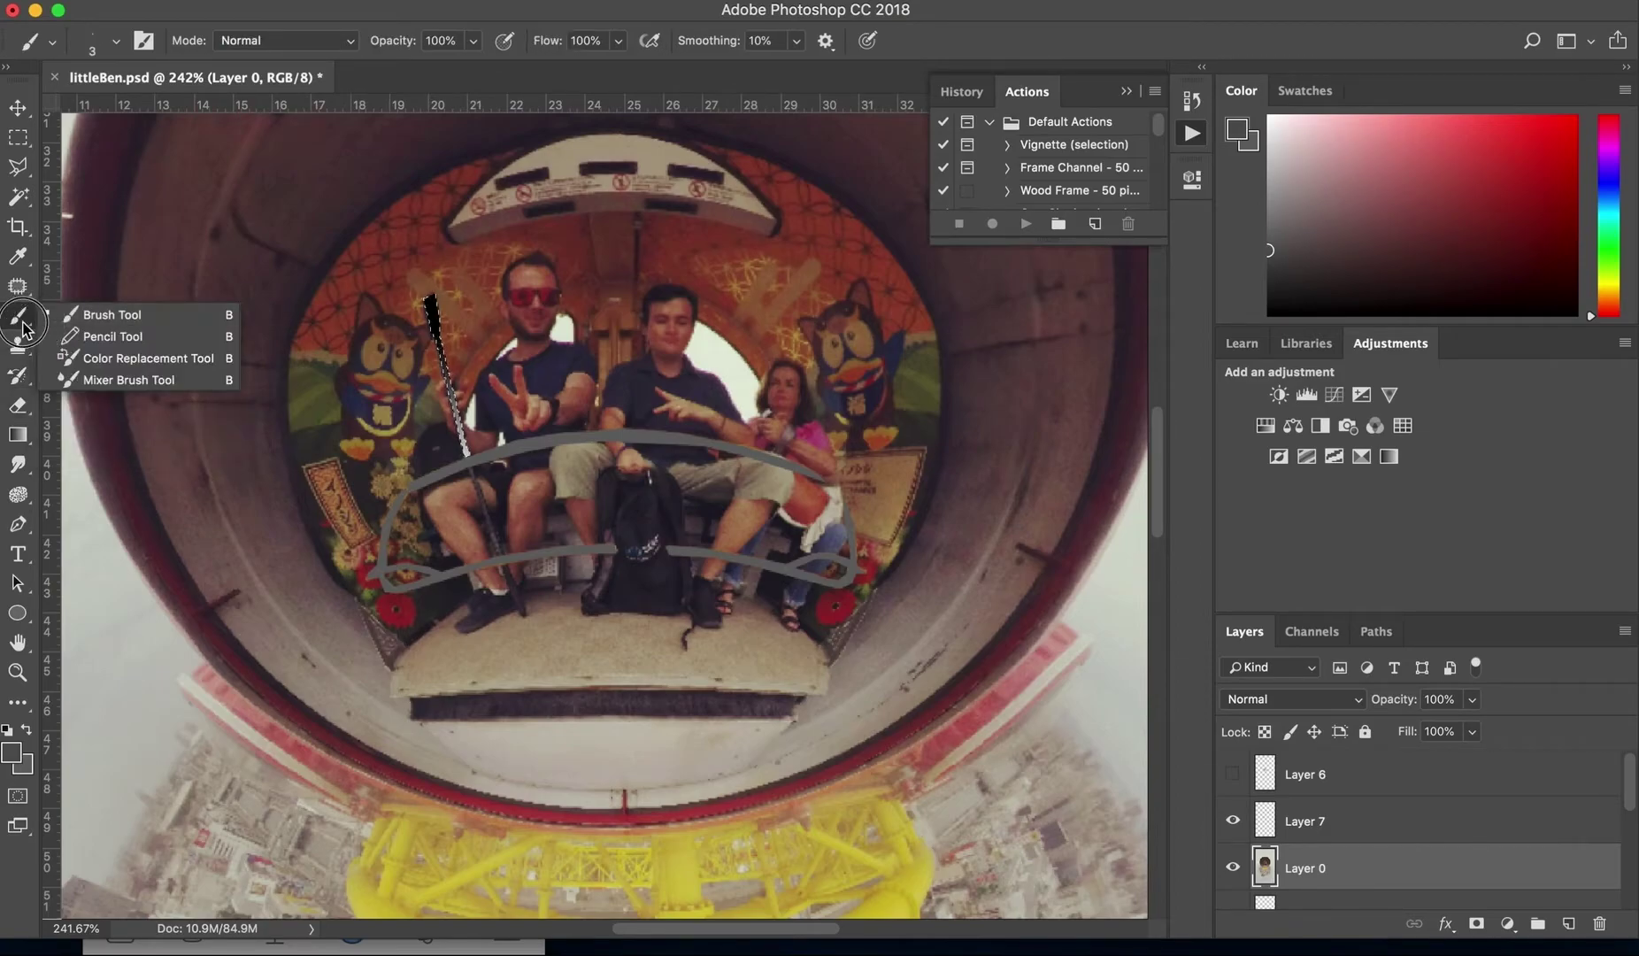
{"action": "left_click", "coordinate": [20, 435]}
{"action": "left_click_drag", "start_coordinate": [29, 437], "coordinate": [41, 452]}
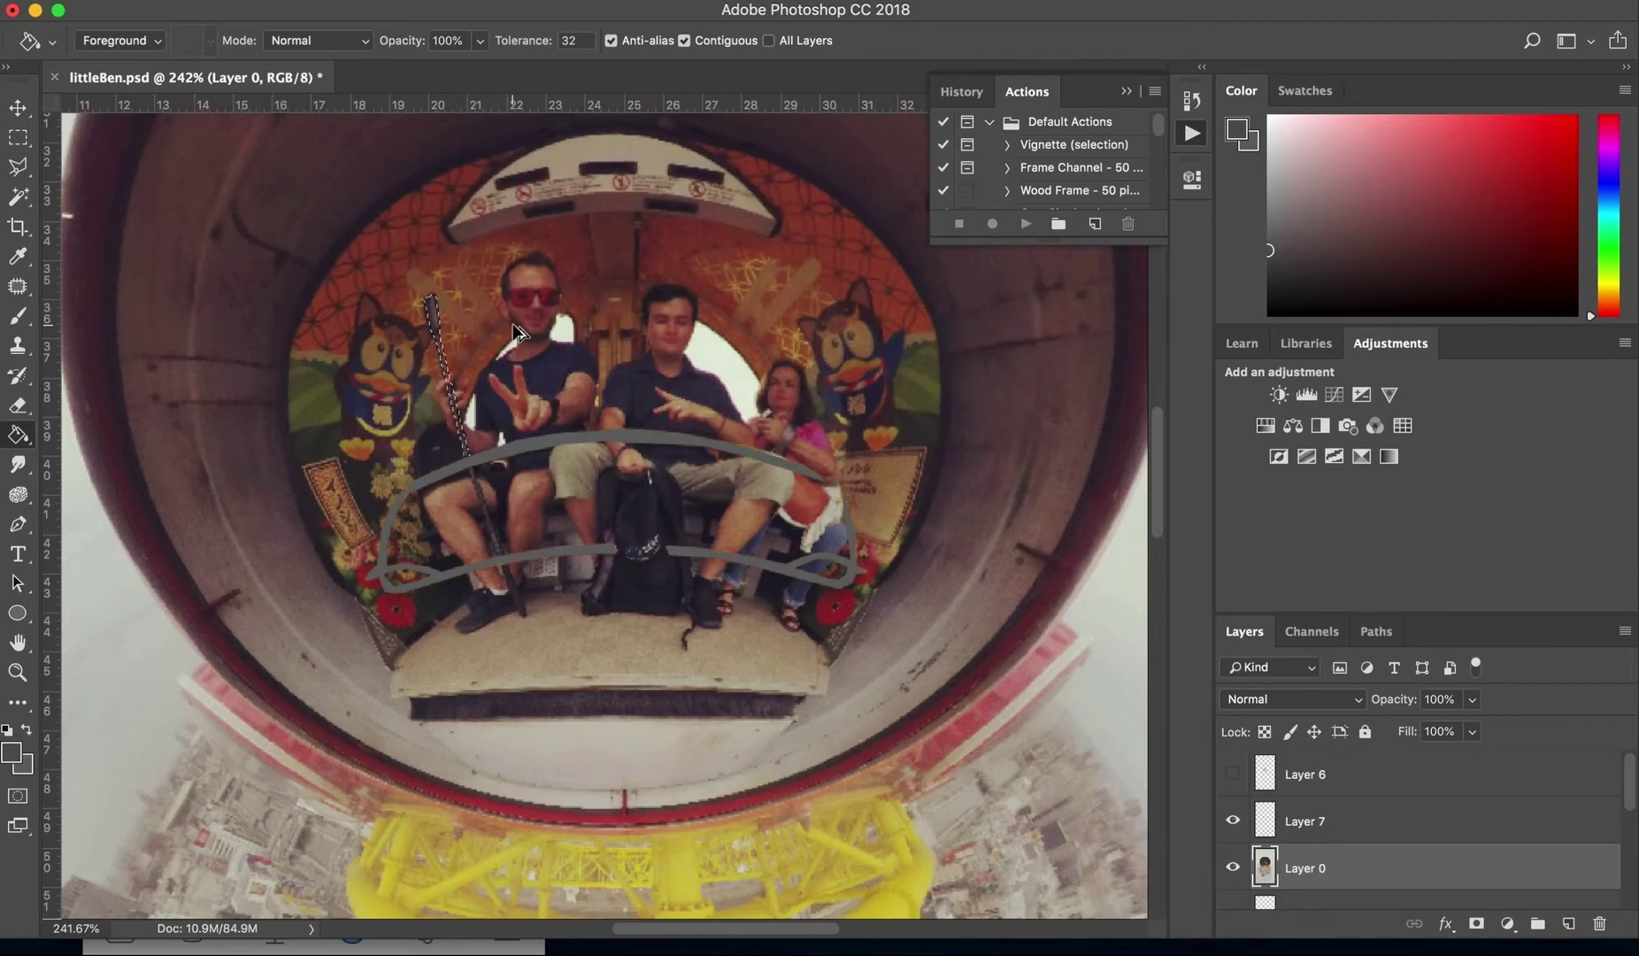
Step: Move Layer 0 back above Layers 5 and 4 and make Layer 6's grey silhouettes visible
{"action": "key", "text": "super+alt+z"}
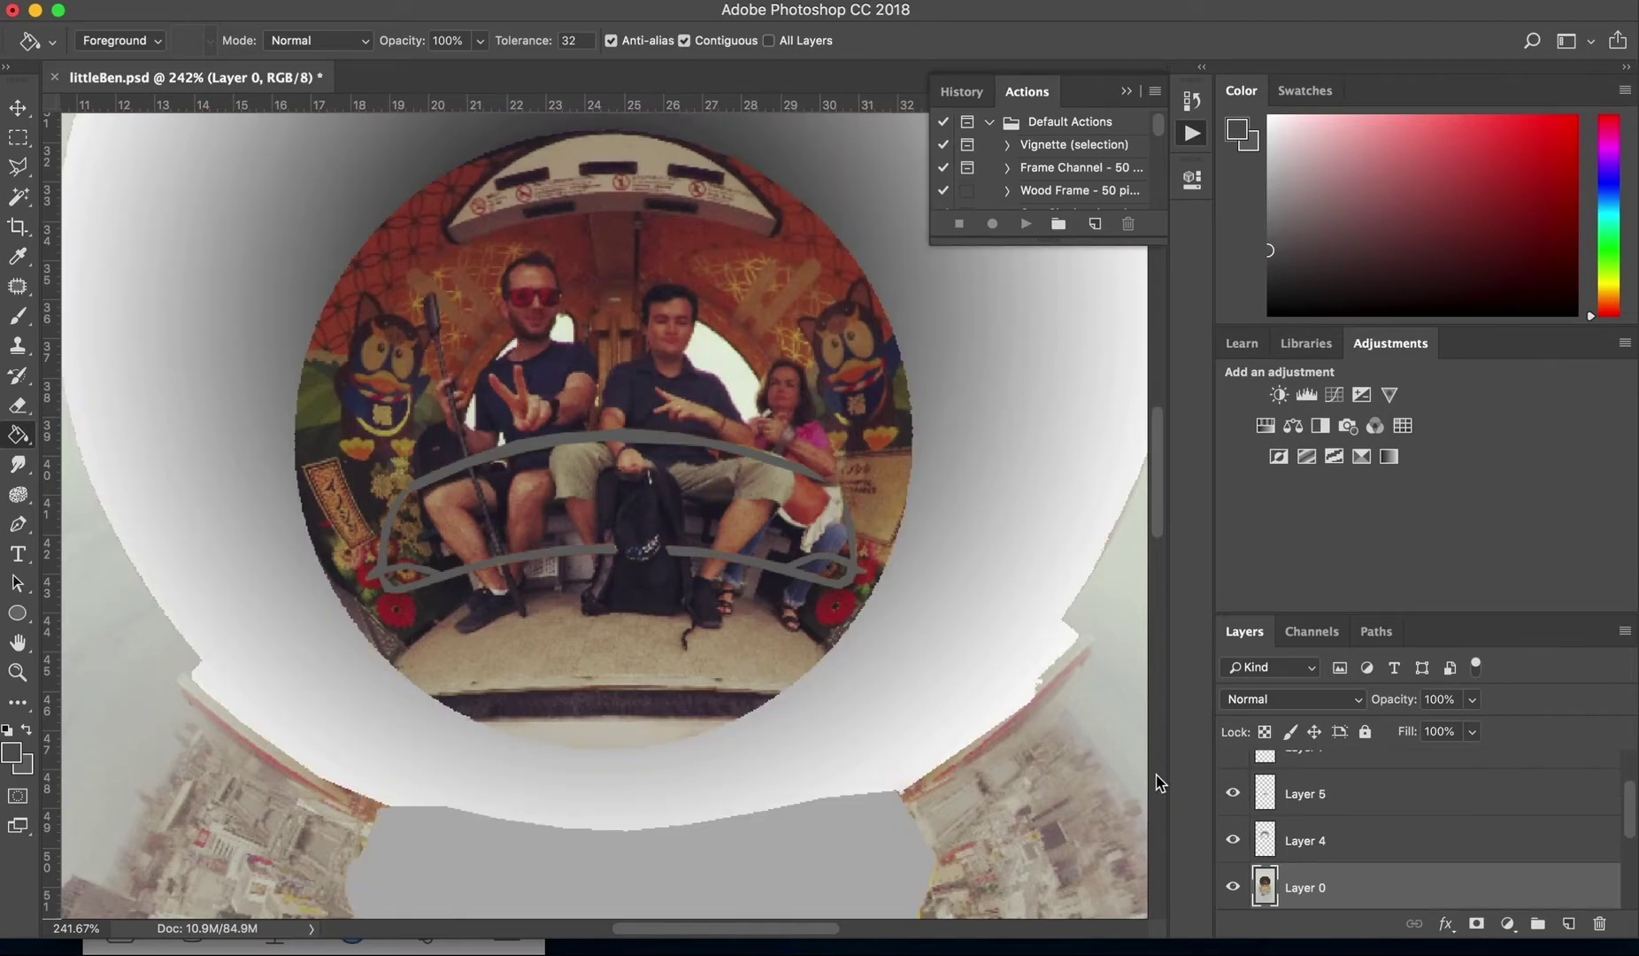
{"action": "left_click_drag", "start_coordinate": [1361, 894], "coordinate": [1352, 783]}
{"action": "left_click", "coordinate": [1233, 823]}
{"action": "left_click", "coordinate": [1232, 822]}
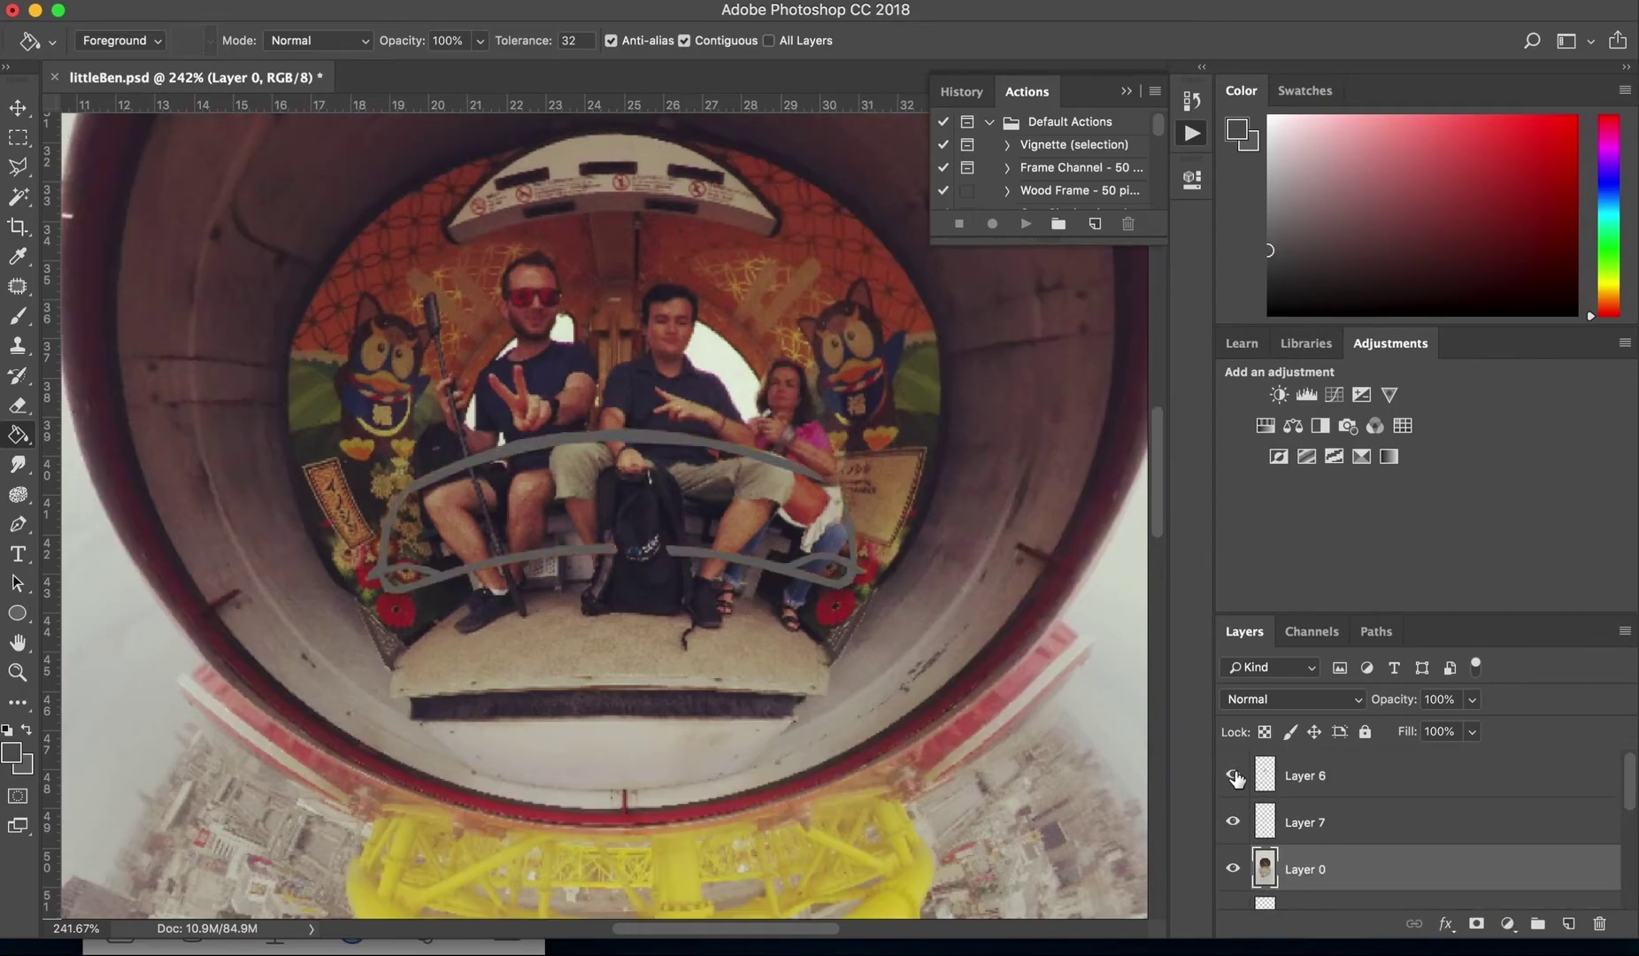
{"action": "left_click", "coordinate": [1233, 776]}
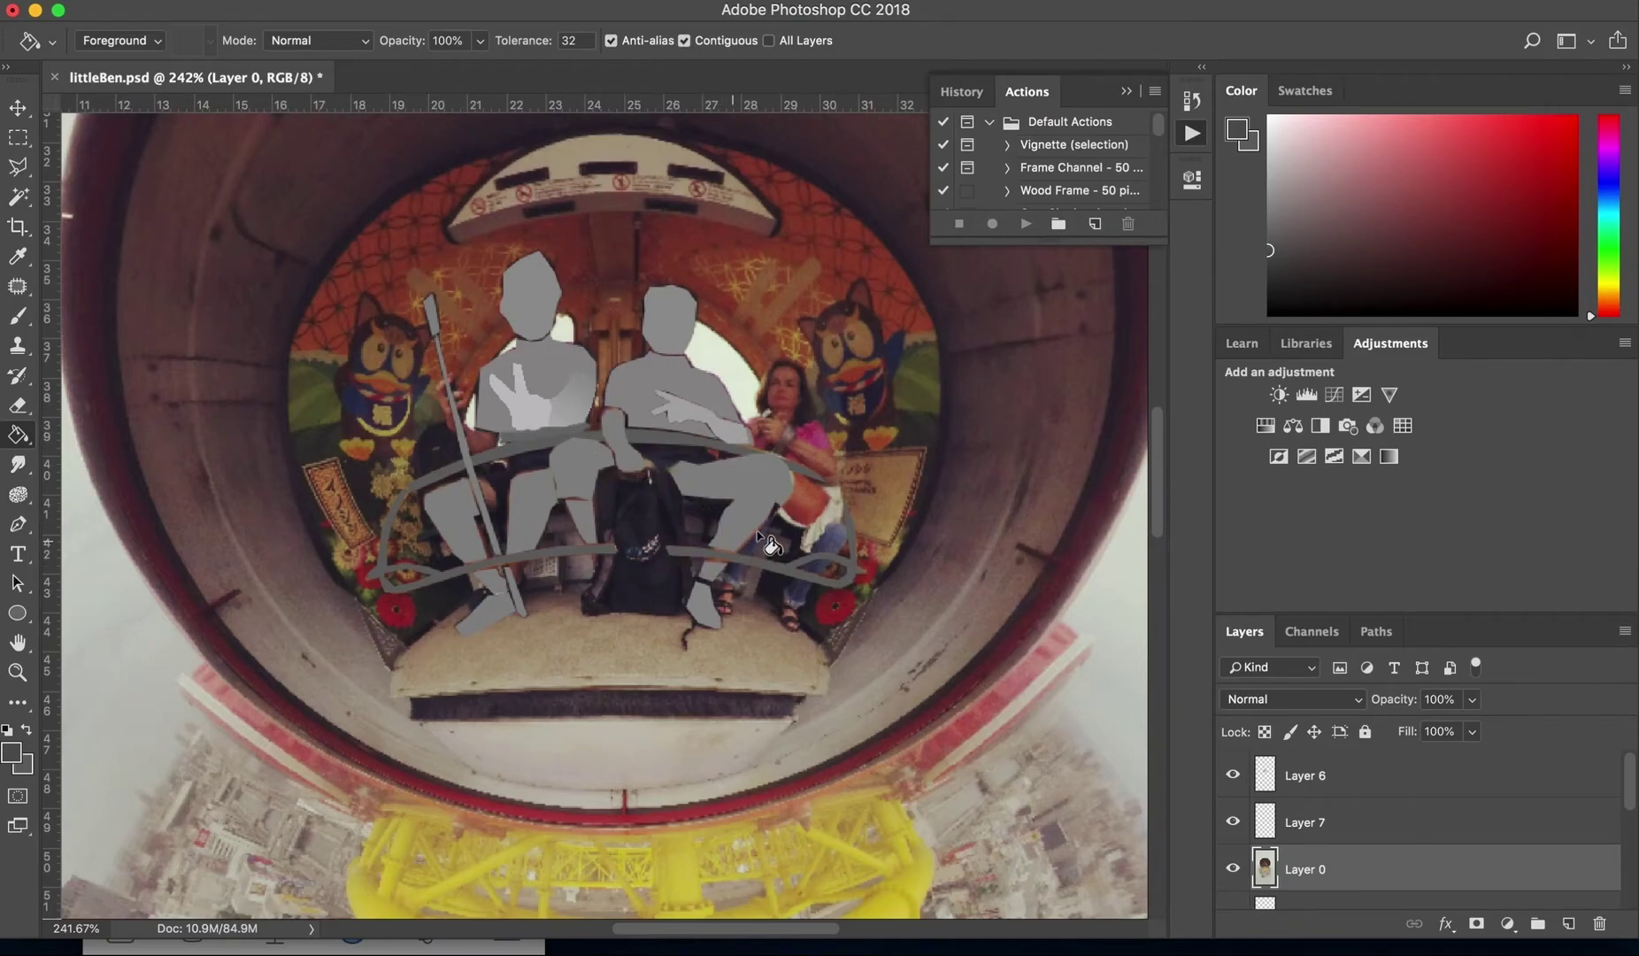
Step: Toggle Layer 7's curved strokes and Layer 6's silhouettes off and on to compare them
{"action": "key", "text": "v"}
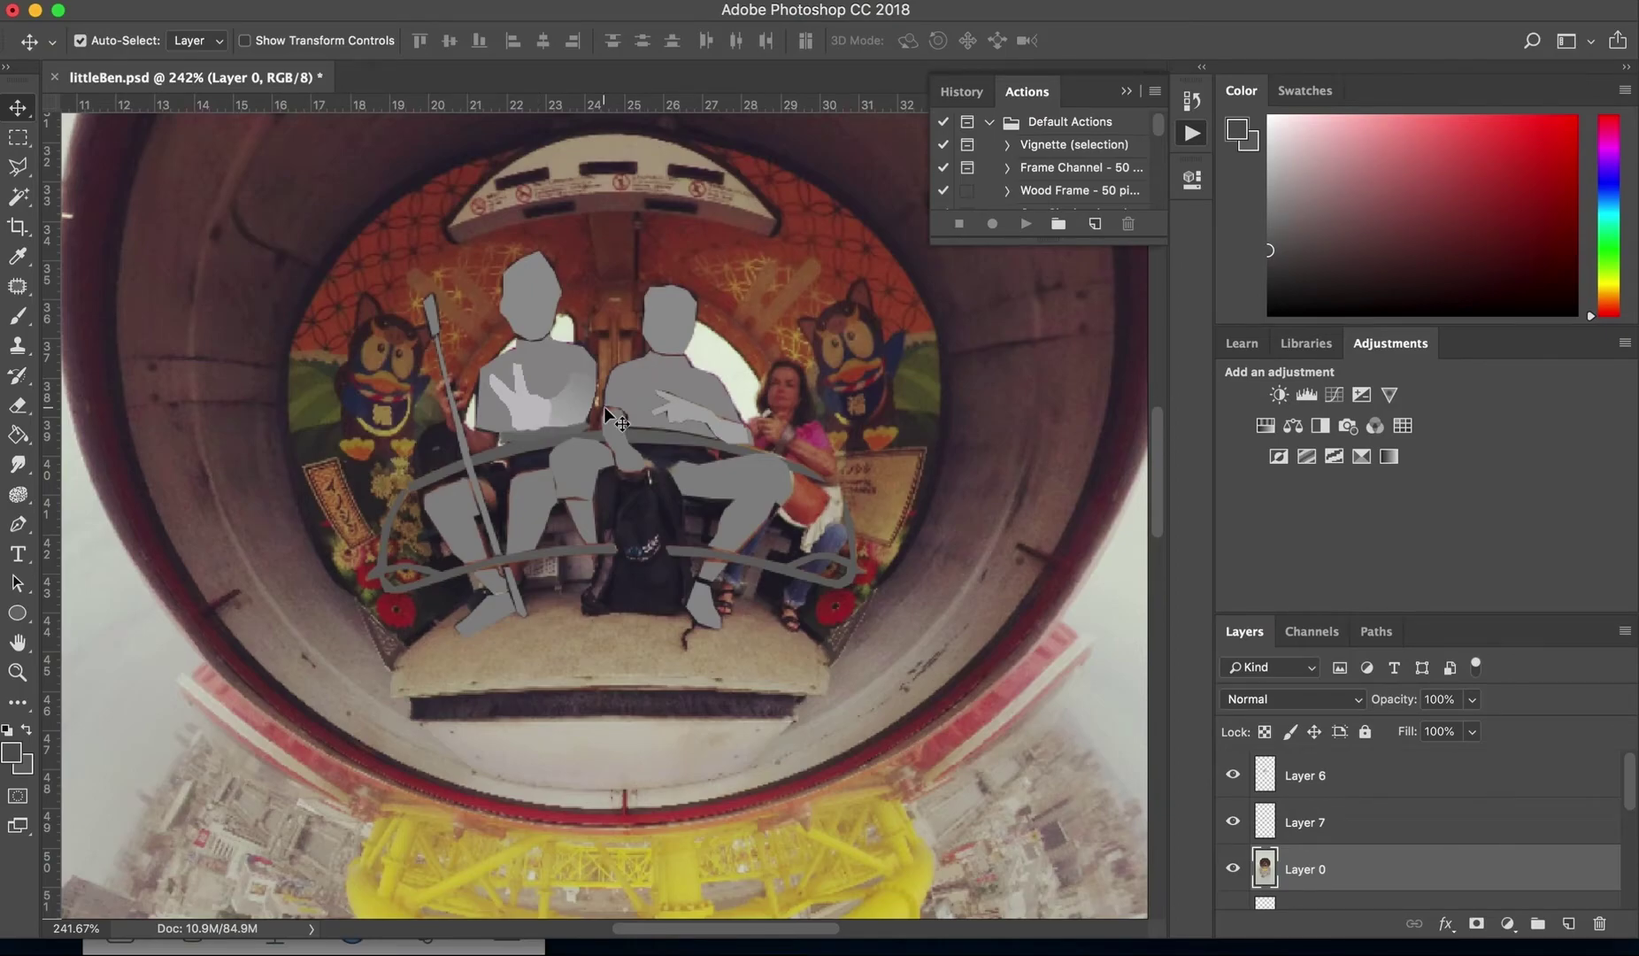
{"action": "left_click", "coordinate": [1233, 821]}
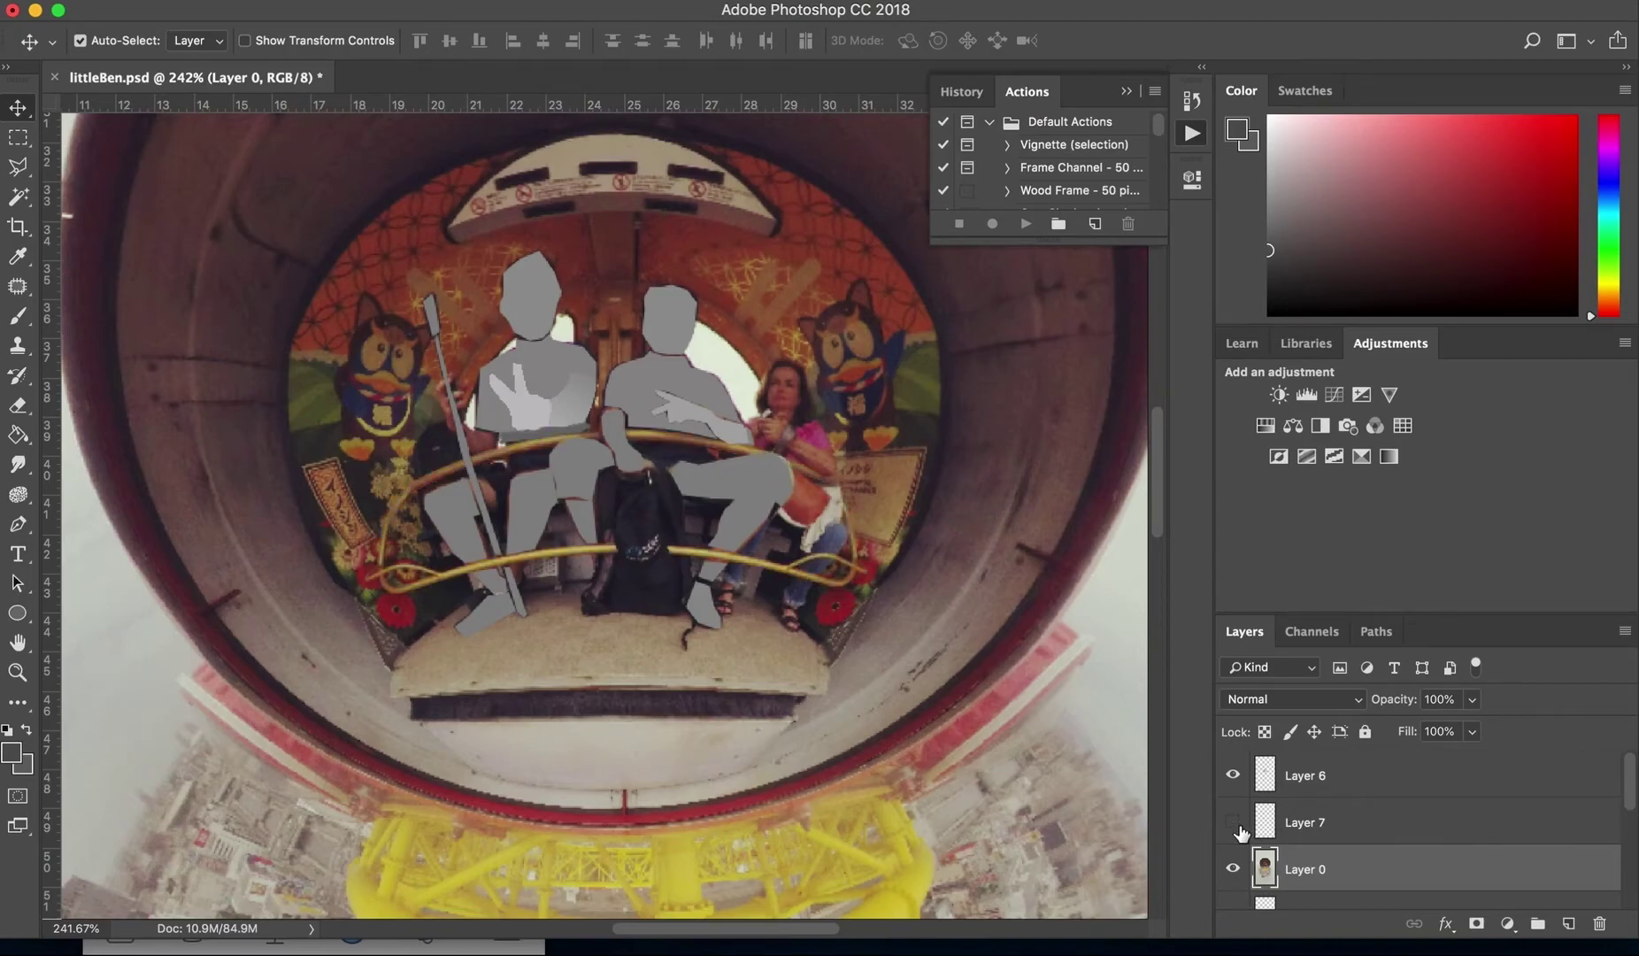
{"action": "left_click", "coordinate": [1233, 821]}
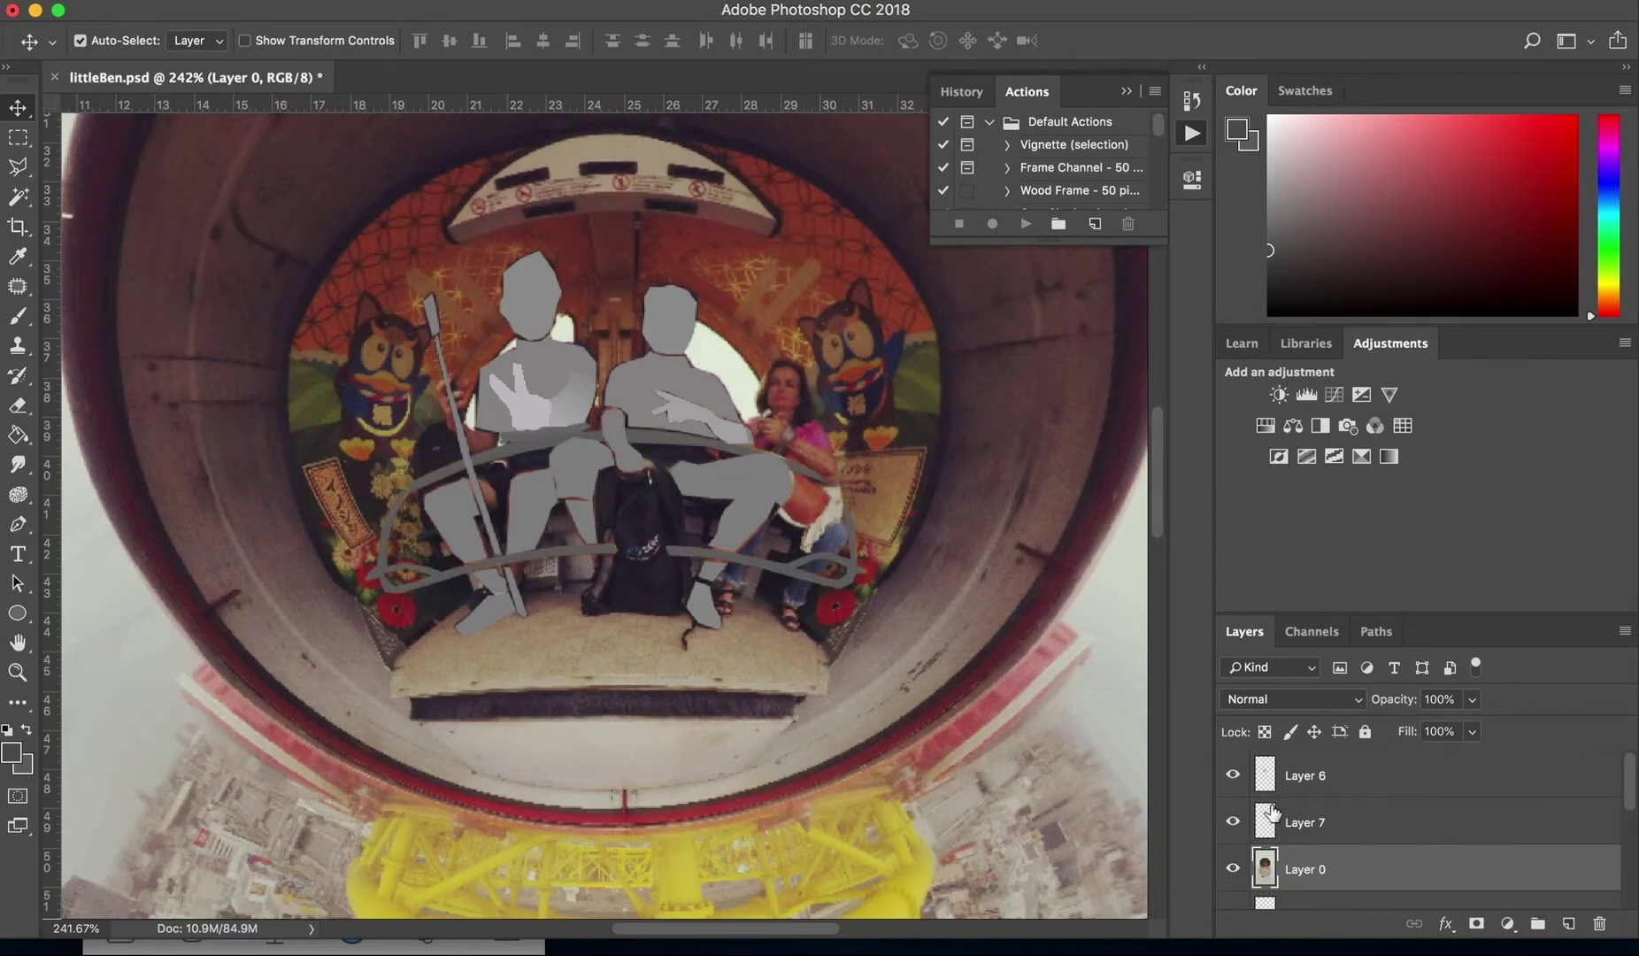
{"action": "left_click", "coordinate": [1233, 776]}
{"action": "left_click", "coordinate": [1233, 775]}
Step: Switch to the OmniVirt page in Chrome, then to the QuickTime phone-mirror window
{"action": "key", "text": "super+Tab"}
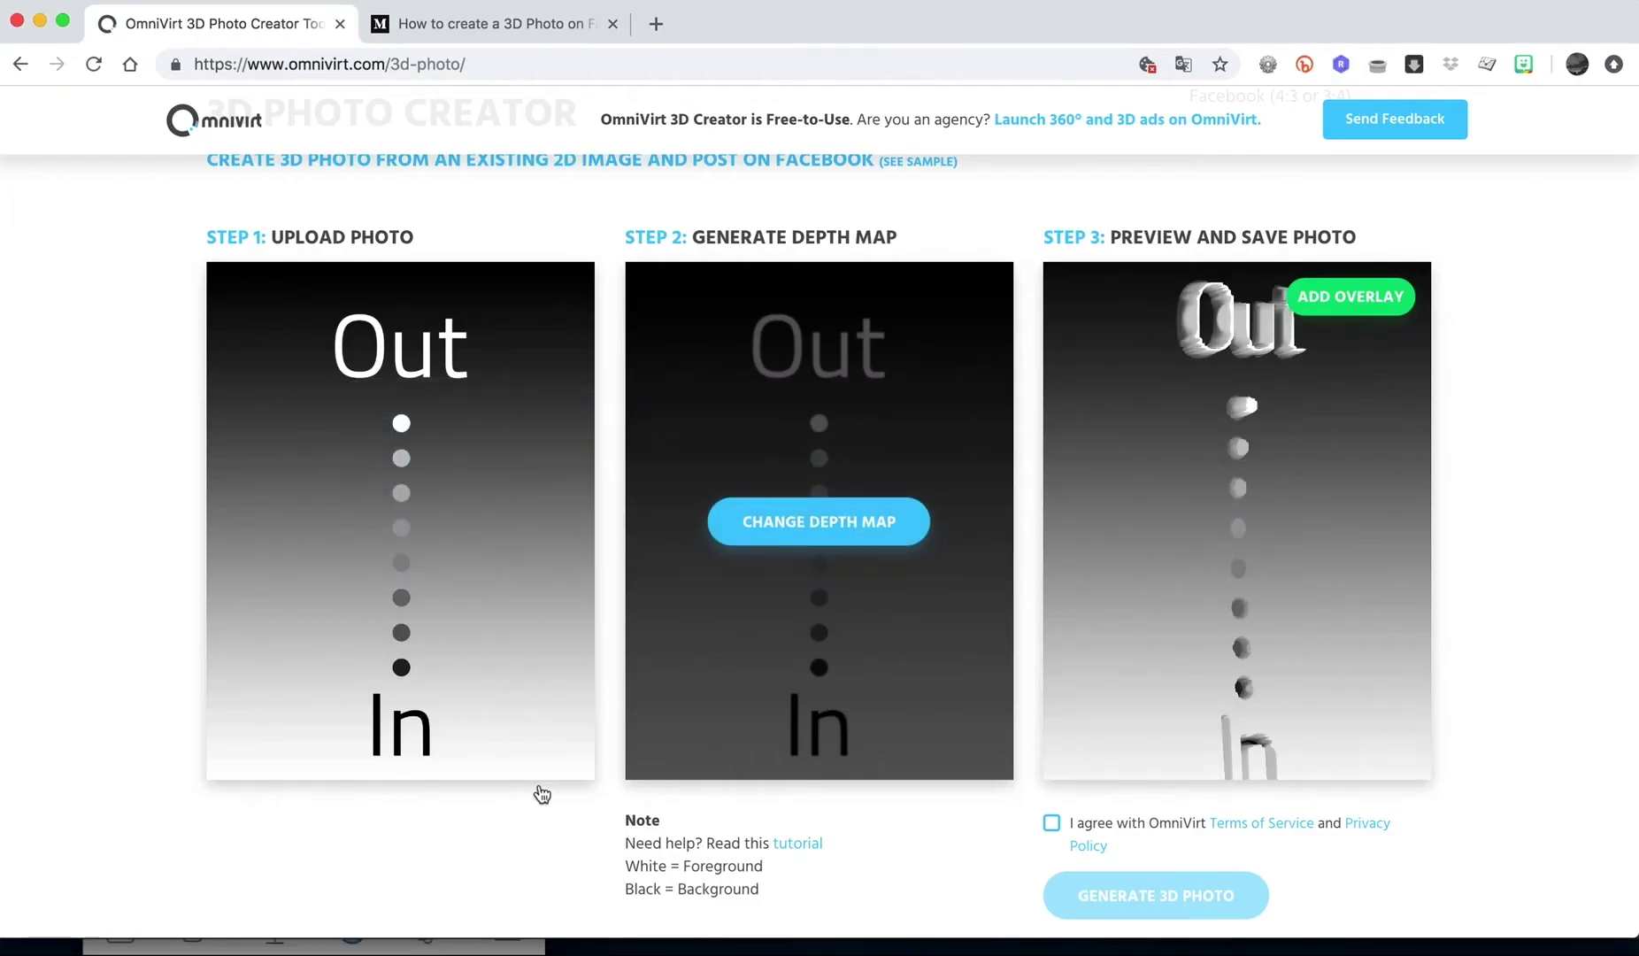
{"action": "key", "text": "super+Tab"}
{"action": "key", "text": "super+Tab"}
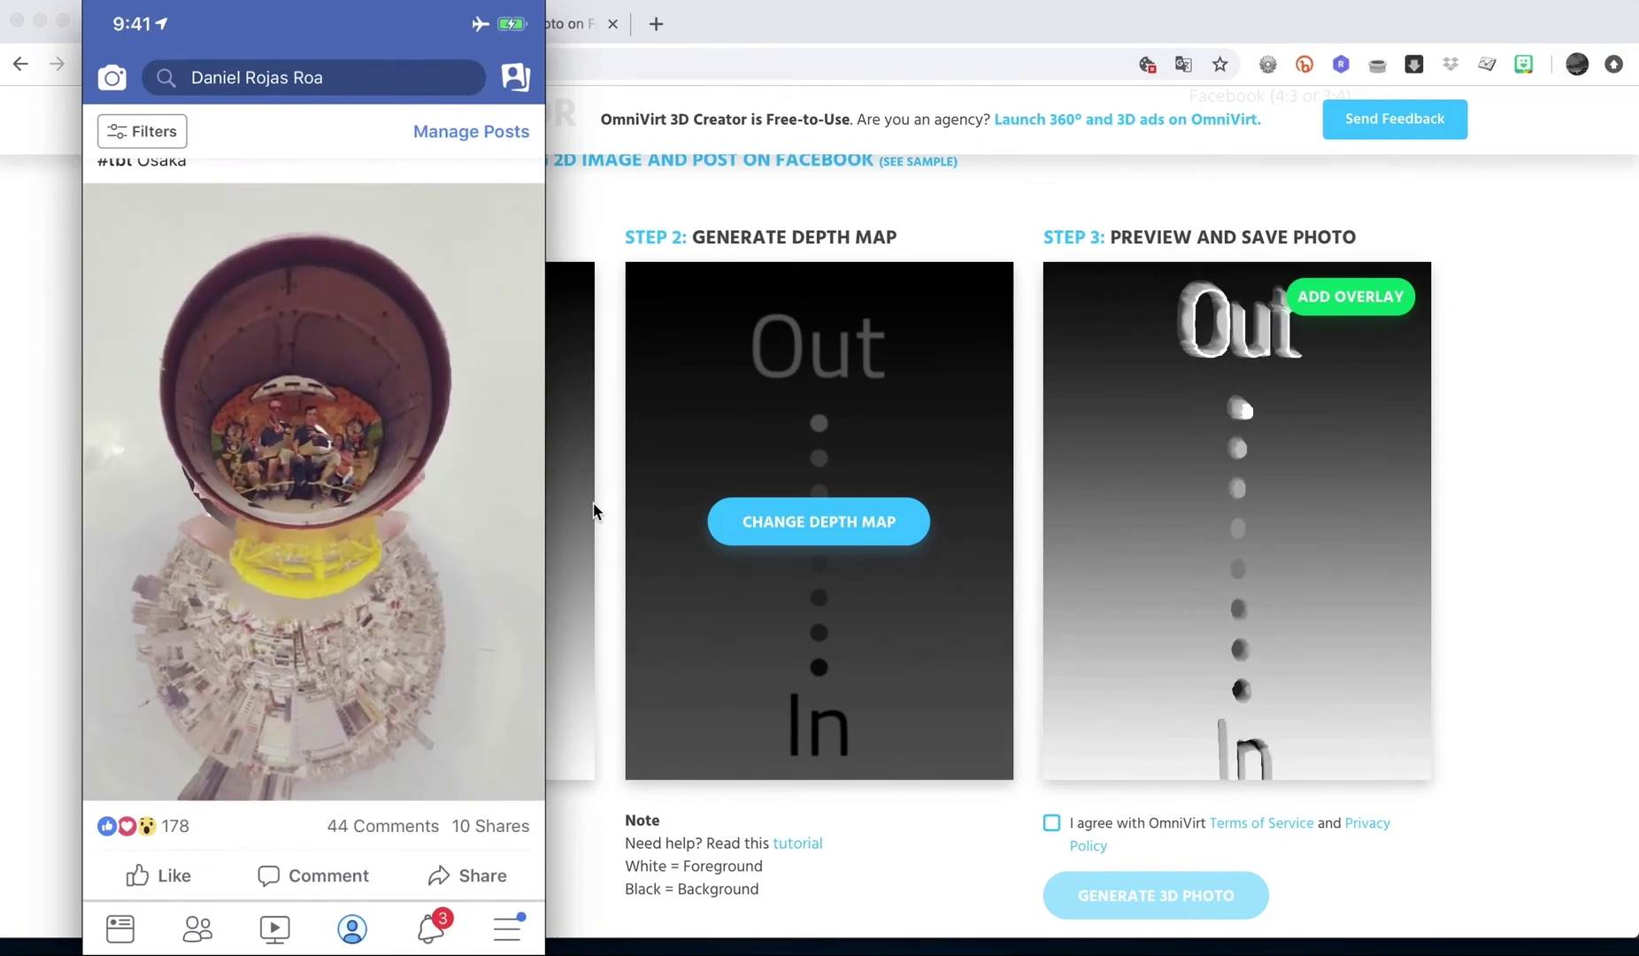
Step: View the Facebook little-planet post full screen in the phone mirror, then return to littleBen.psd
{"action": "double_click", "coordinate": [256, 471]}
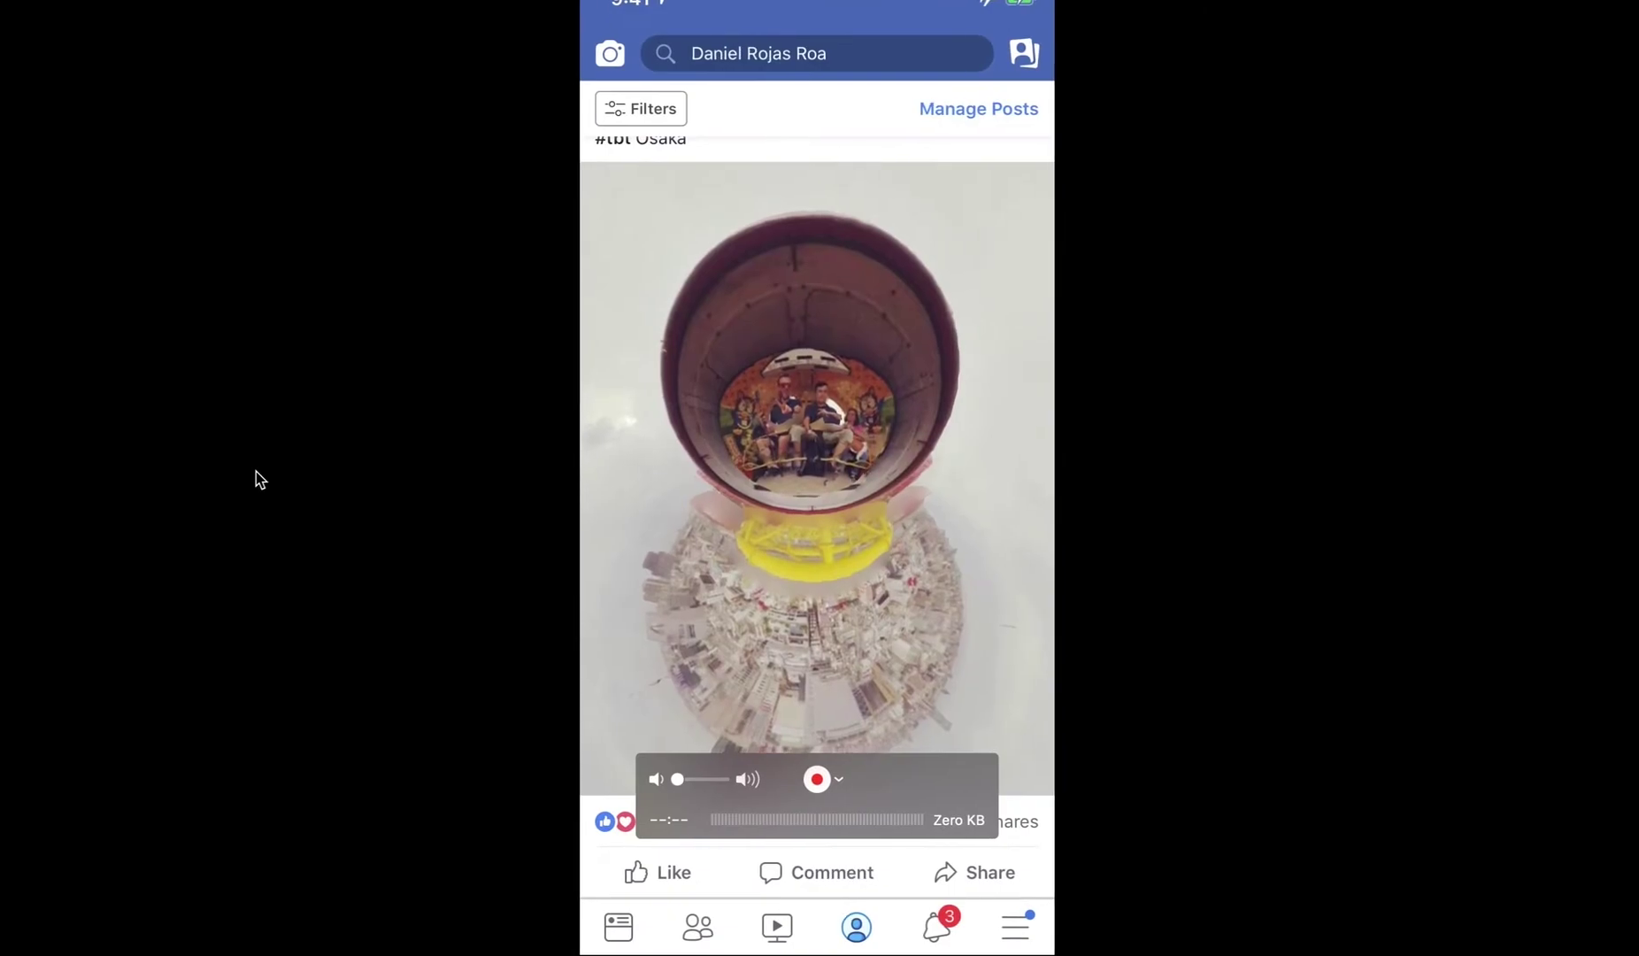
{"action": "double_click", "coordinate": [697, 488]}
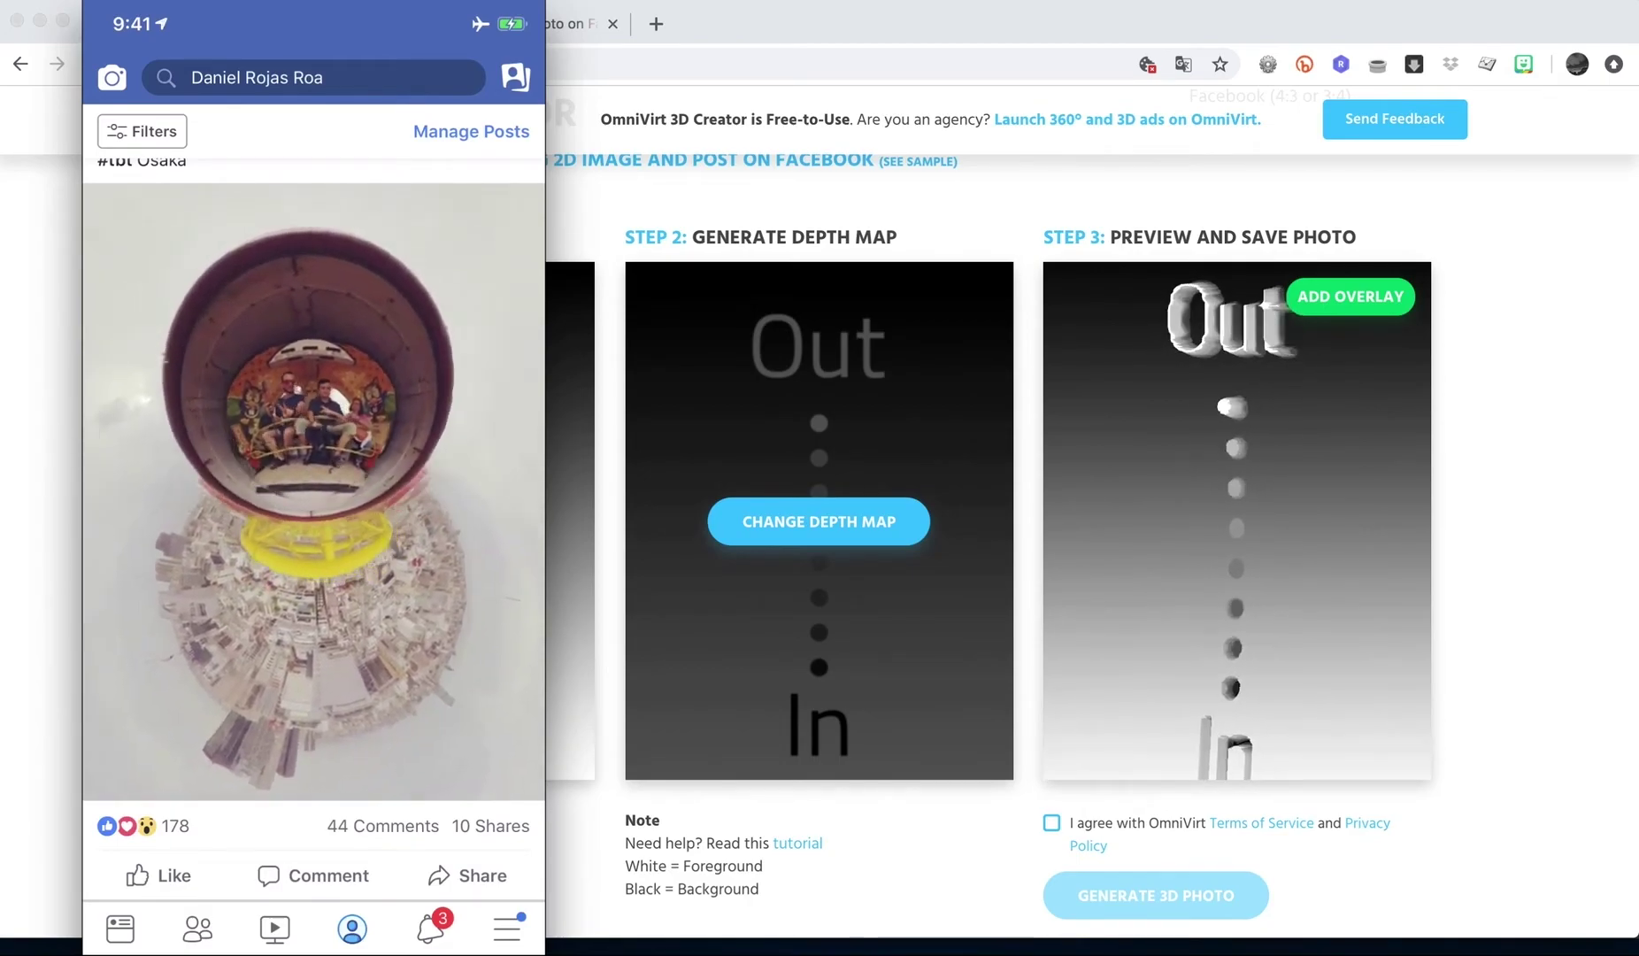
{"action": "key", "text": "super+Tab"}
{"action": "left_click", "coordinate": [699, 494]}
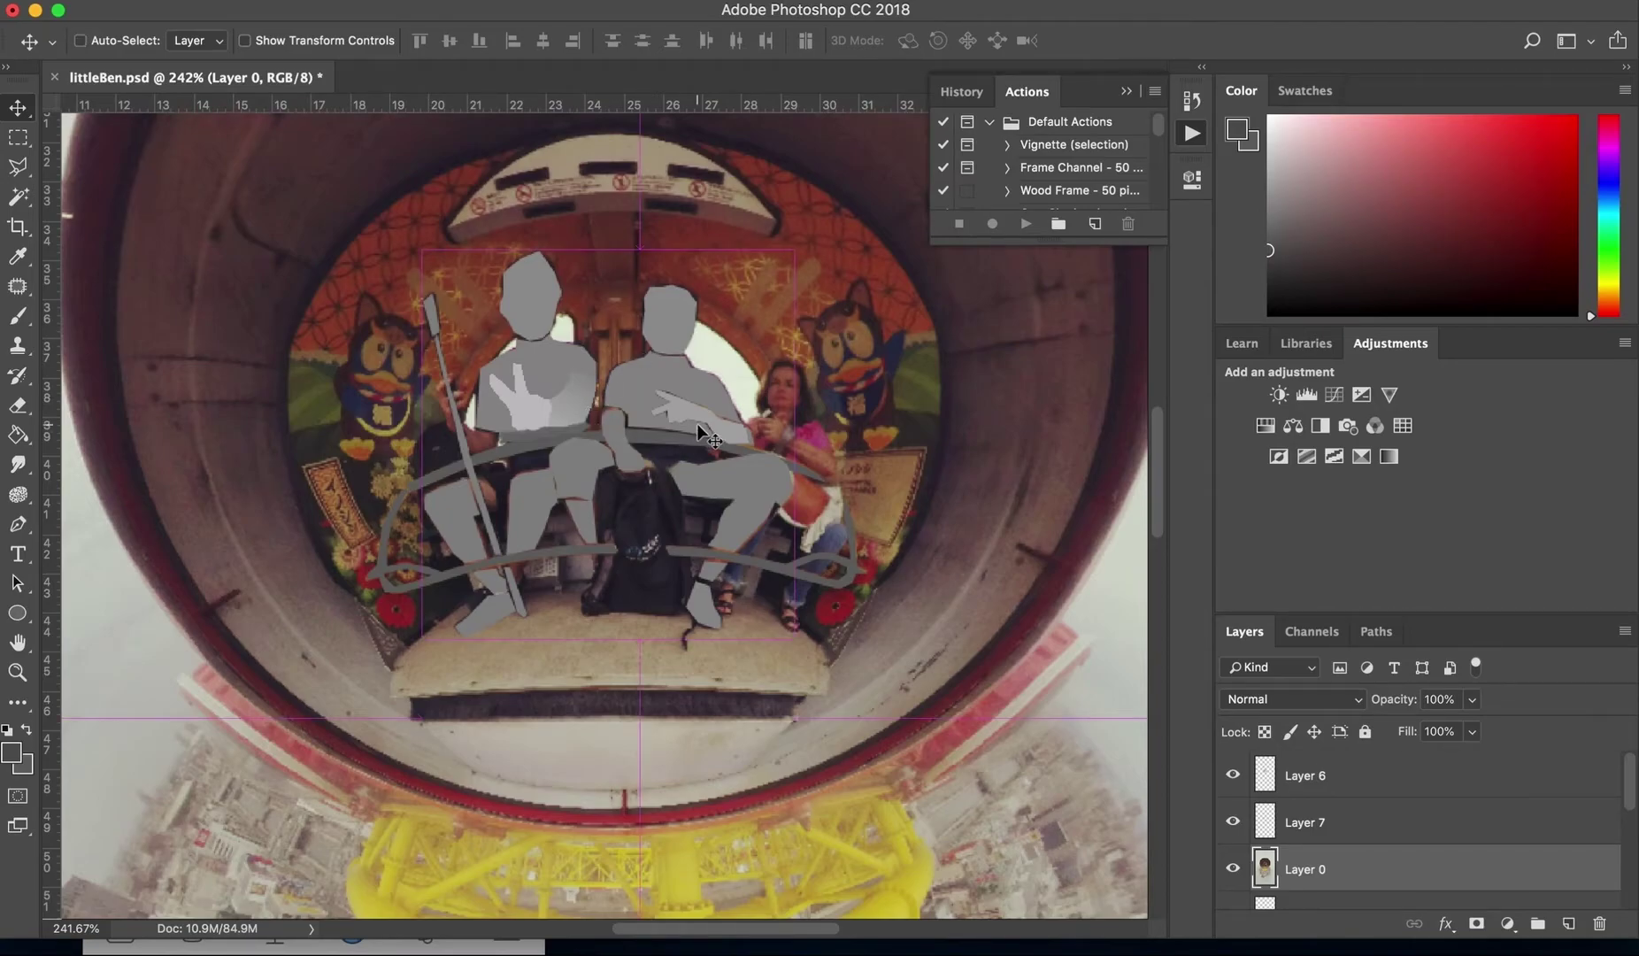
Step: Fit the image on screen and hide Layer 0 to reveal the grey depth map
{"action": "left_click_drag", "start_coordinate": [697, 422], "coordinate": [697, 422]}
{"action": "key", "text": "super+0"}
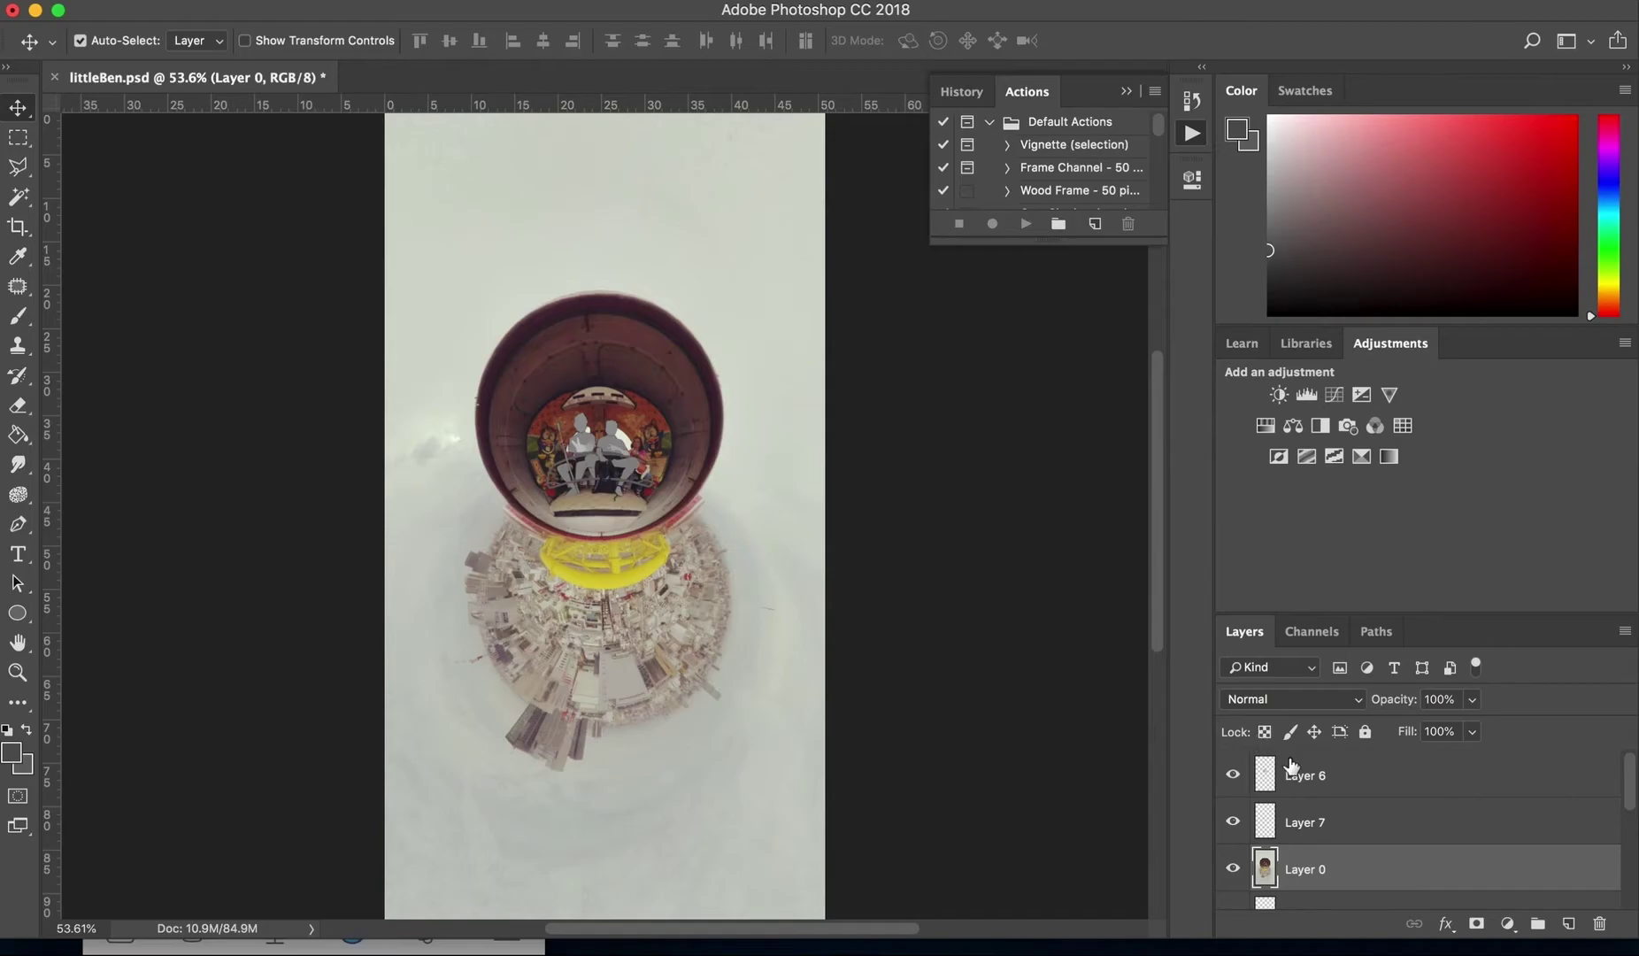
{"action": "left_click", "coordinate": [1232, 869]}
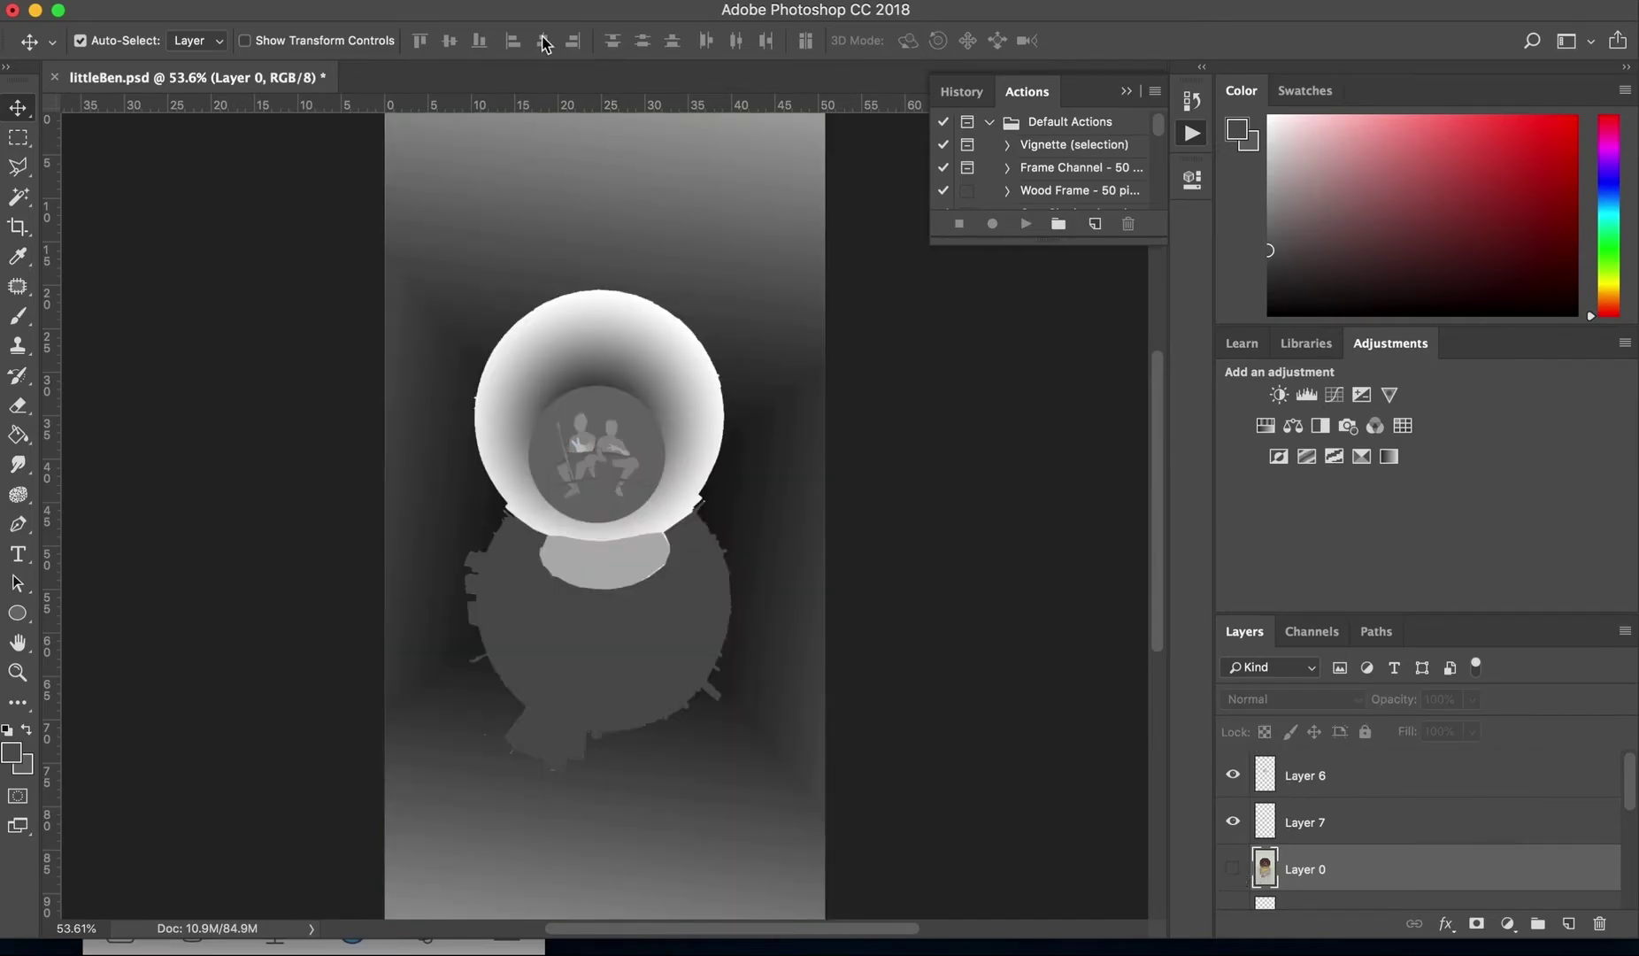
Step: Flatten the image into one Background layer, discarding the hidden photo layer
{"action": "left_click", "coordinate": [387, 1]}
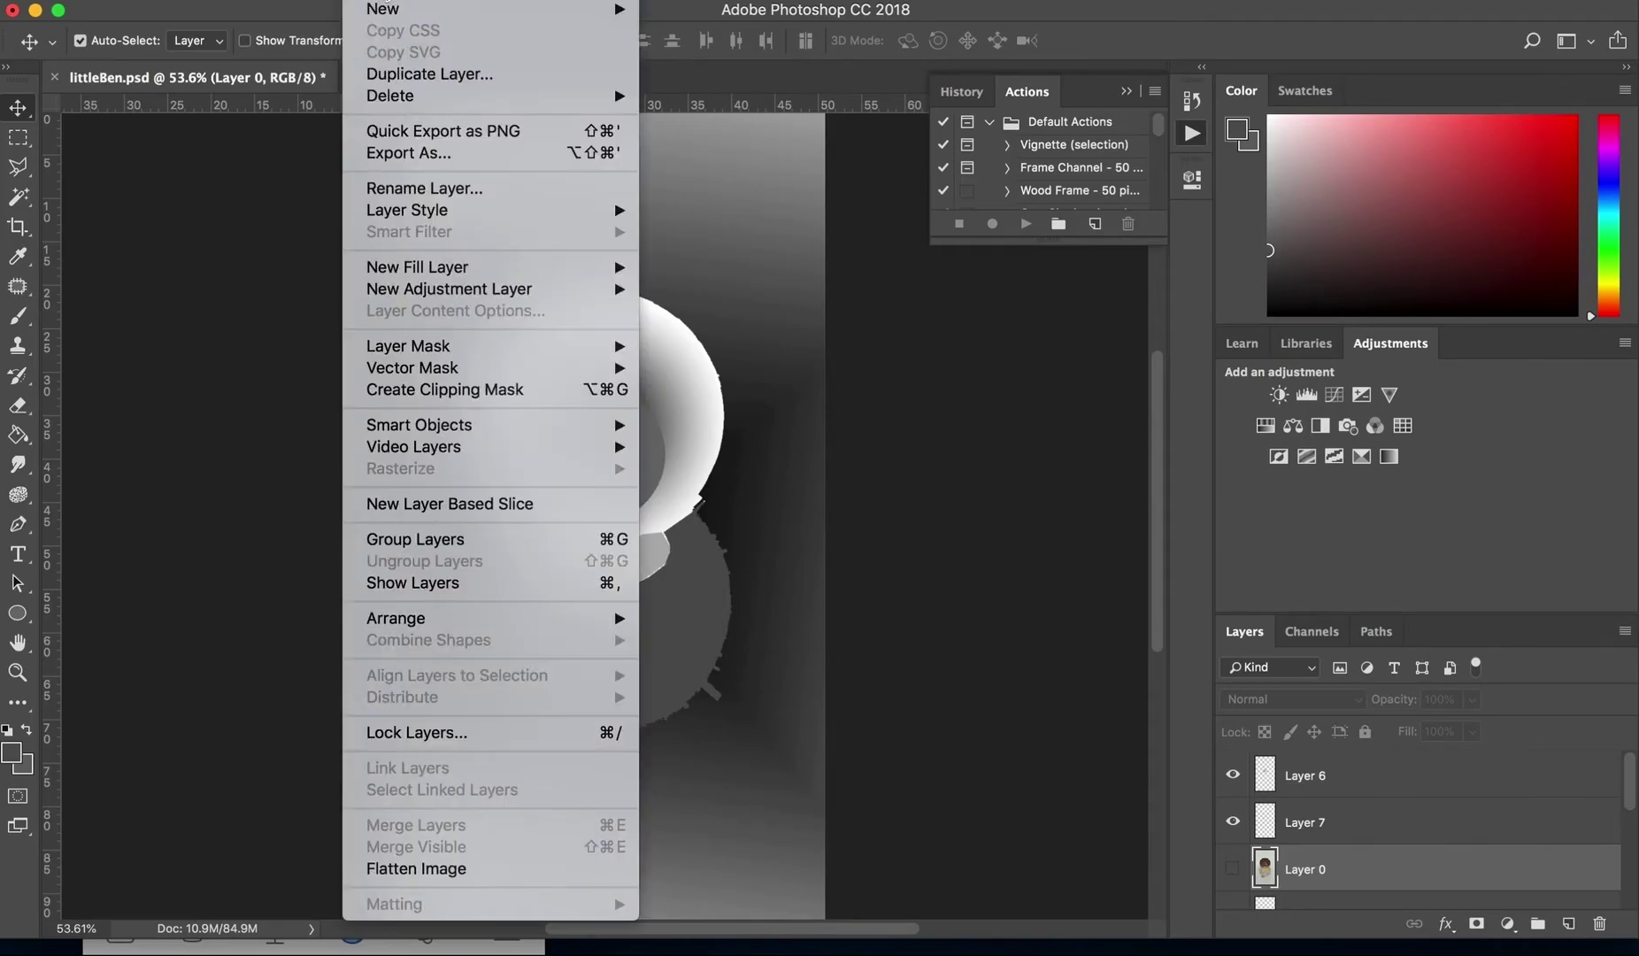
{"action": "left_click", "coordinate": [387, 0]}
{"action": "left_click", "coordinate": [387, 1]}
{"action": "left_click", "coordinate": [477, 881]}
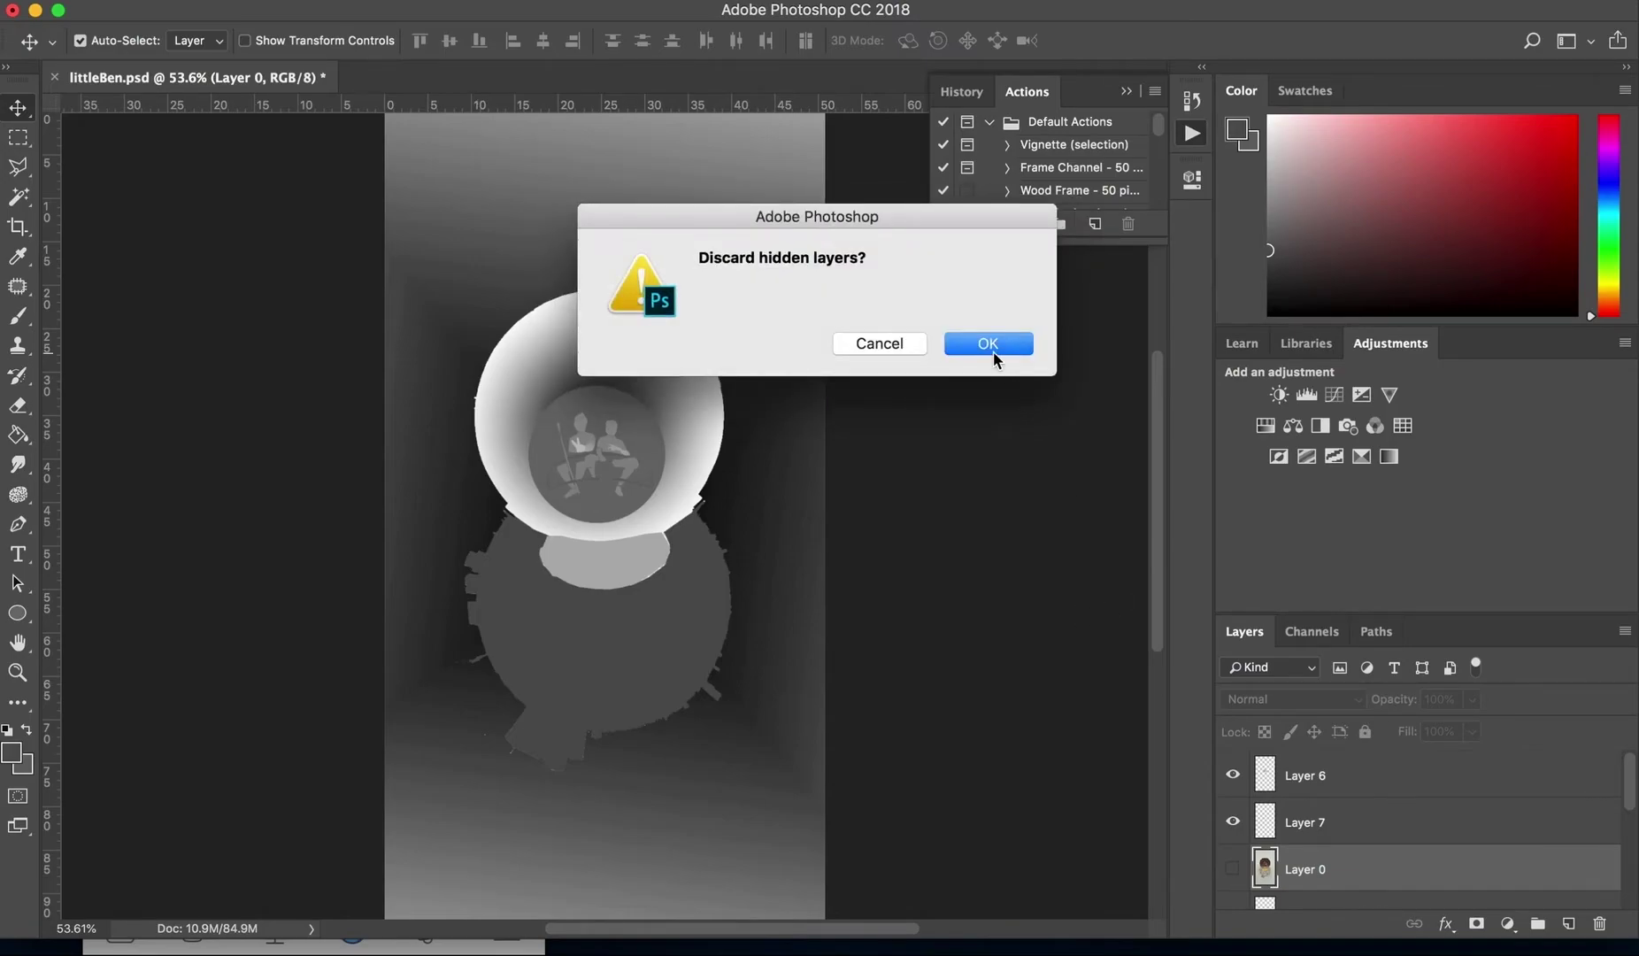
{"action": "left_click", "coordinate": [989, 346]}
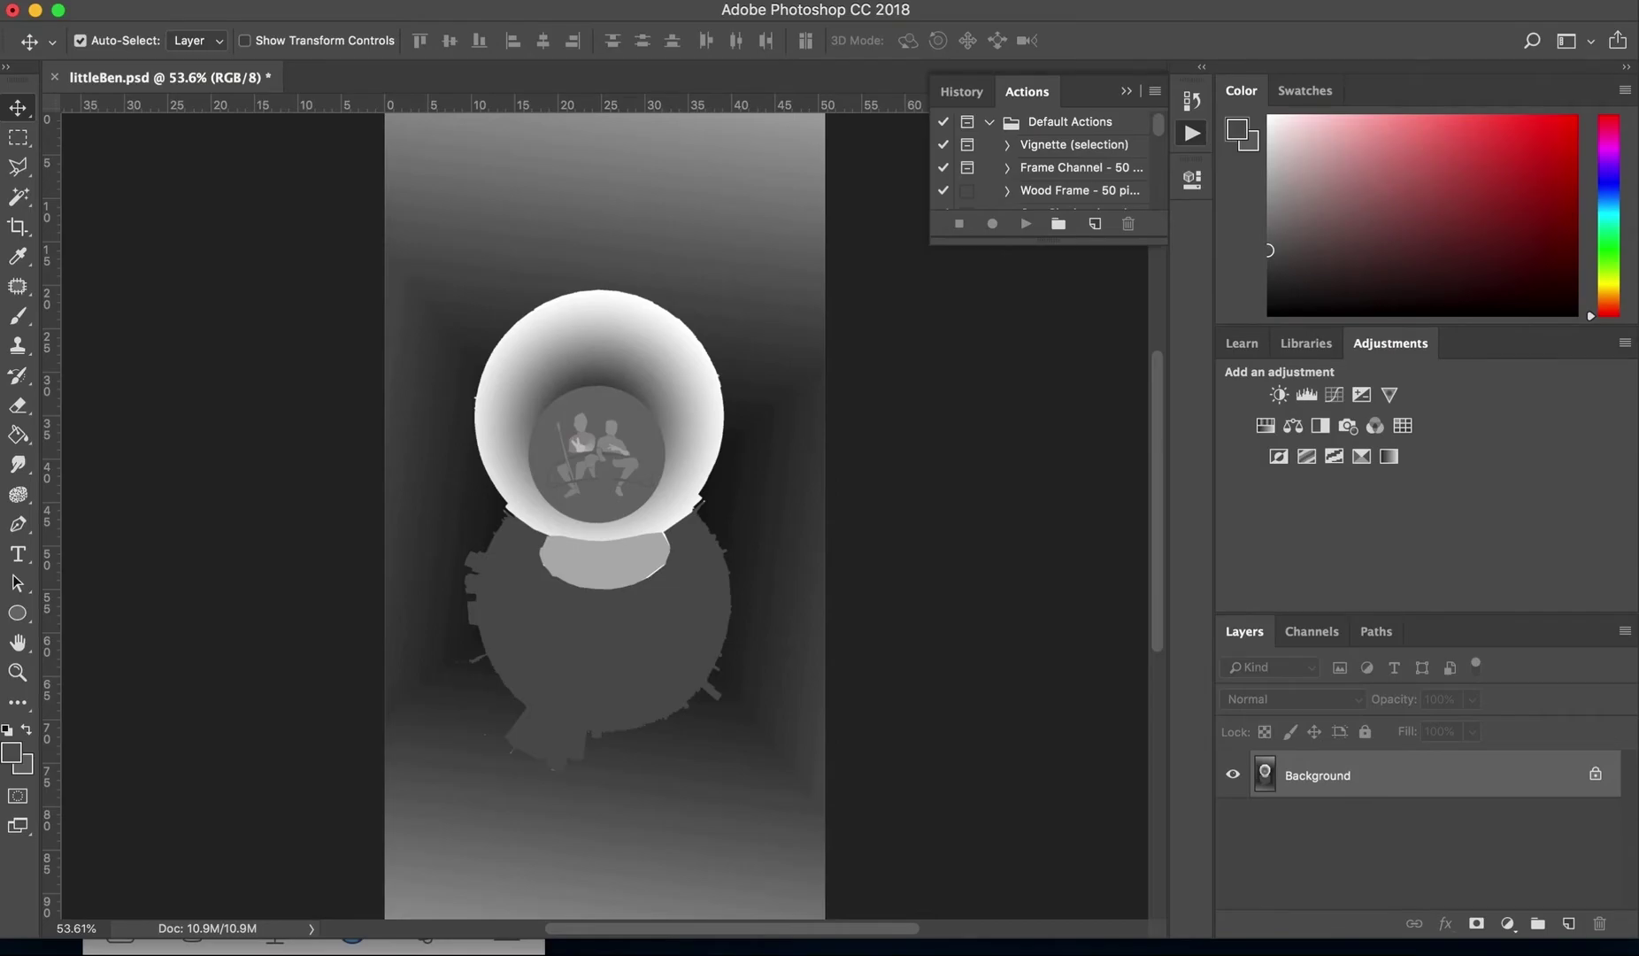
{"action": "left_click", "coordinate": [556, 1]}
{"action": "mouse_move", "coordinate": [652, 253]}
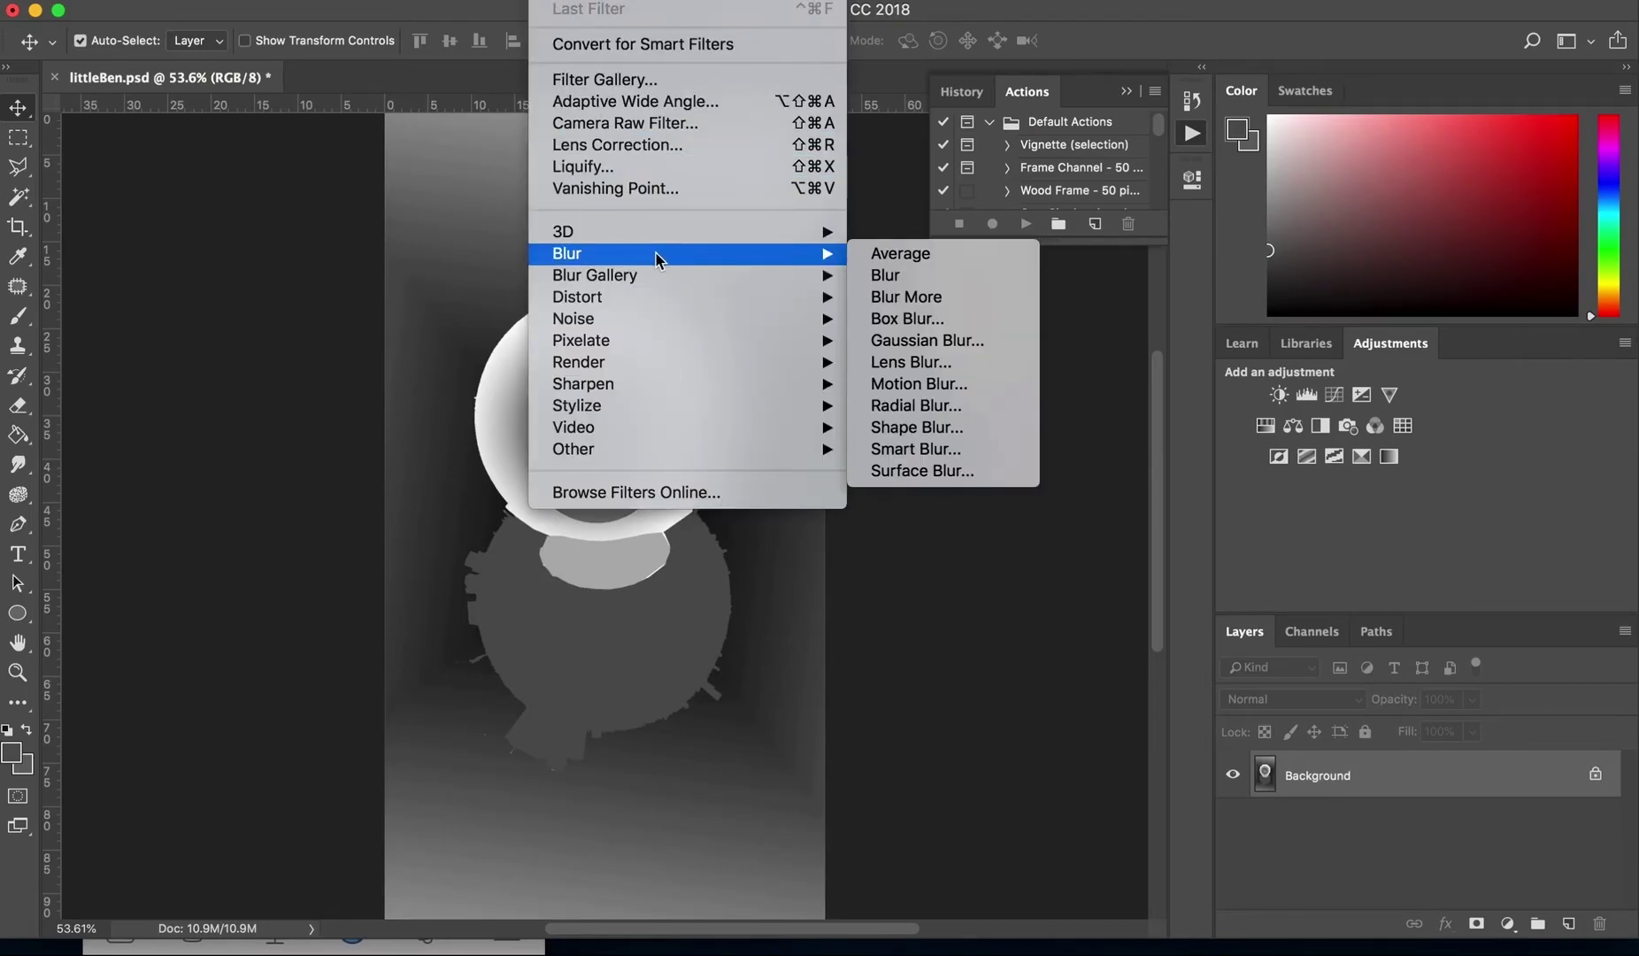
Step: Apply a Gaussian Blur with a radius of about 2.7 pixels to the flattened depth map
{"action": "left_click", "coordinate": [920, 342]}
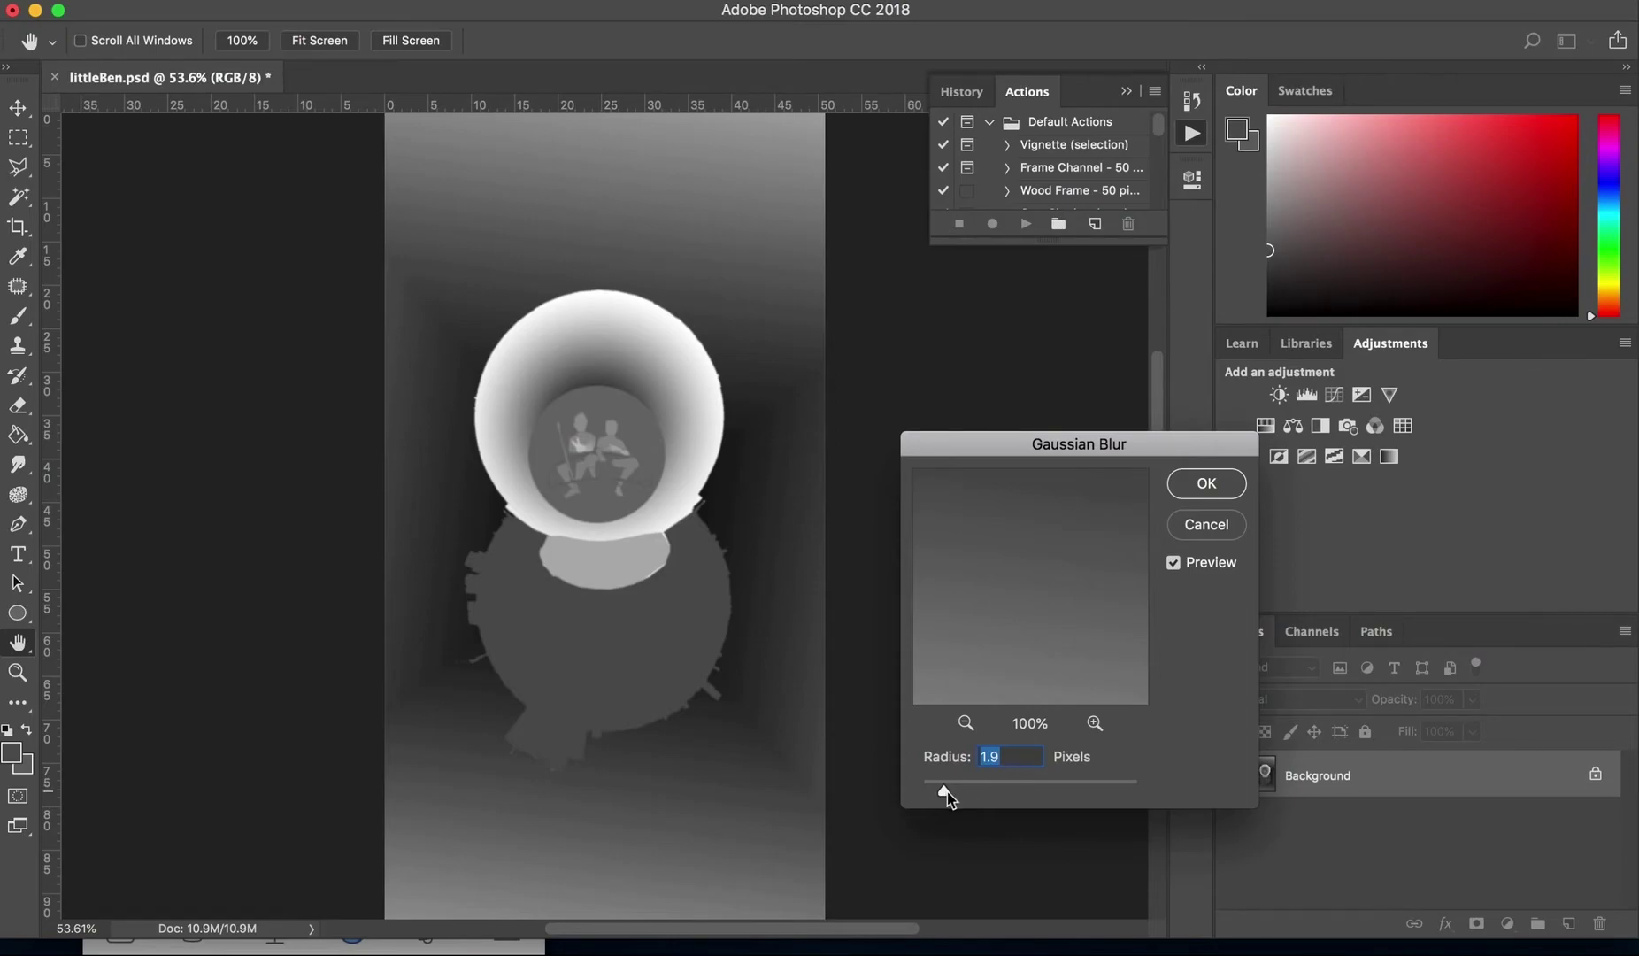
{"action": "mouse_move", "coordinate": [947, 790]}
{"action": "left_mouse_down"}
{"action": "mouse_move", "coordinate": [977, 794]}
{"action": "mouse_move", "coordinate": [951, 793]}
{"action": "left_mouse_up"}
{"action": "left_click", "coordinate": [1203, 484]}
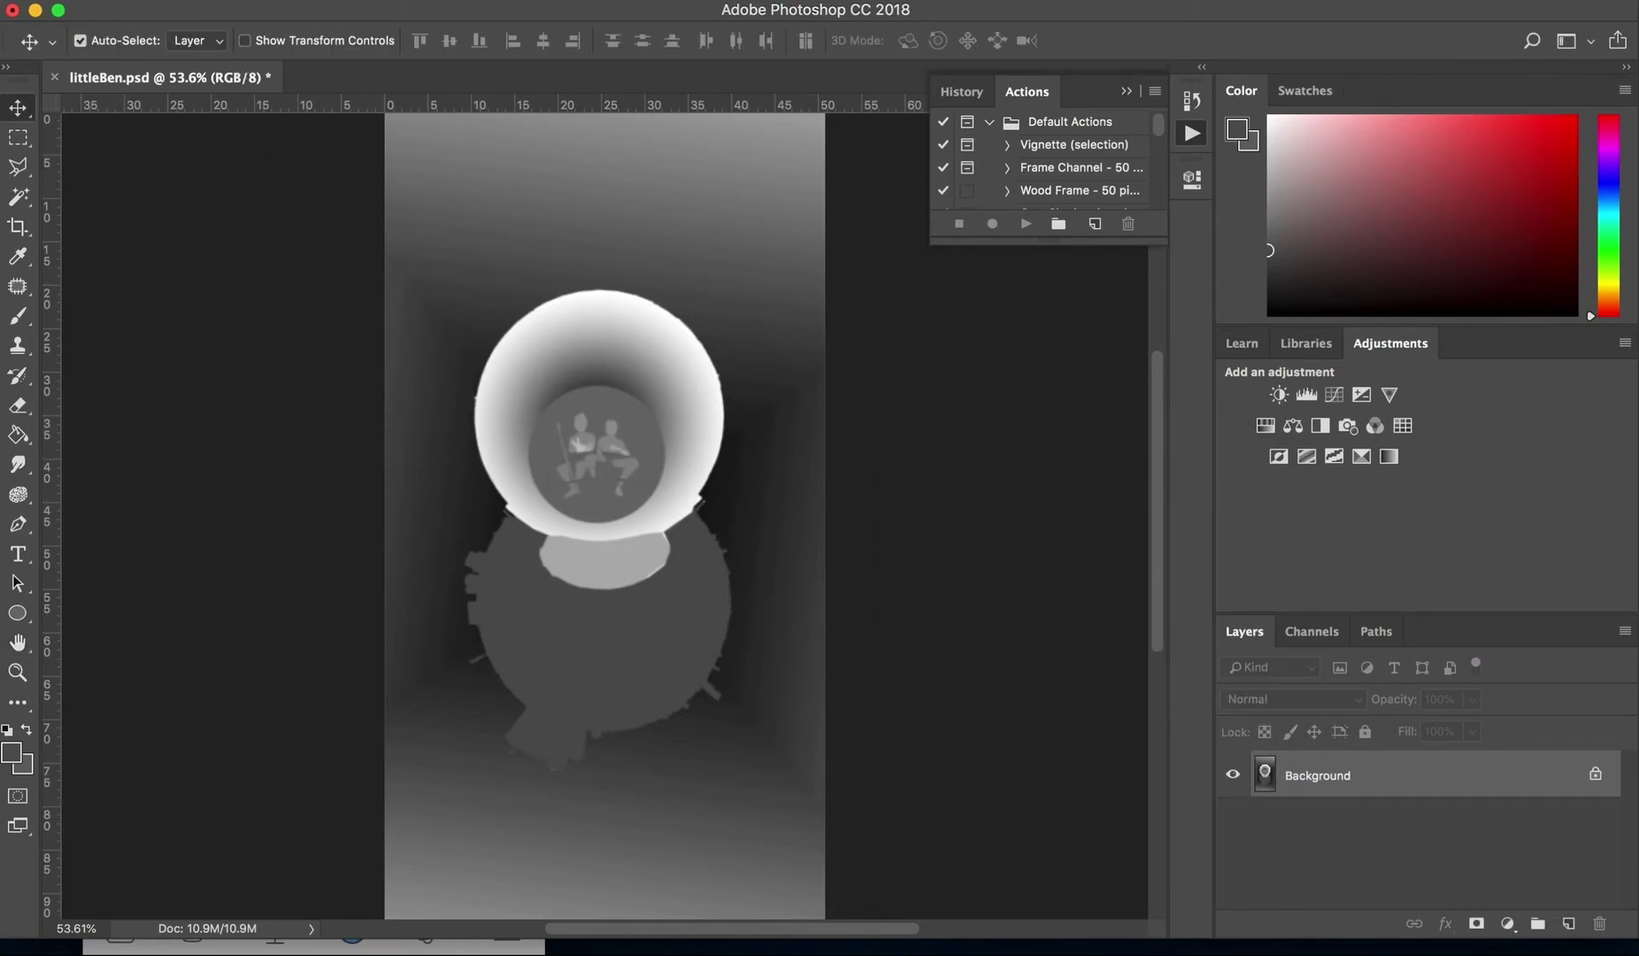
{"action": "left_click", "coordinate": [205, 0]}
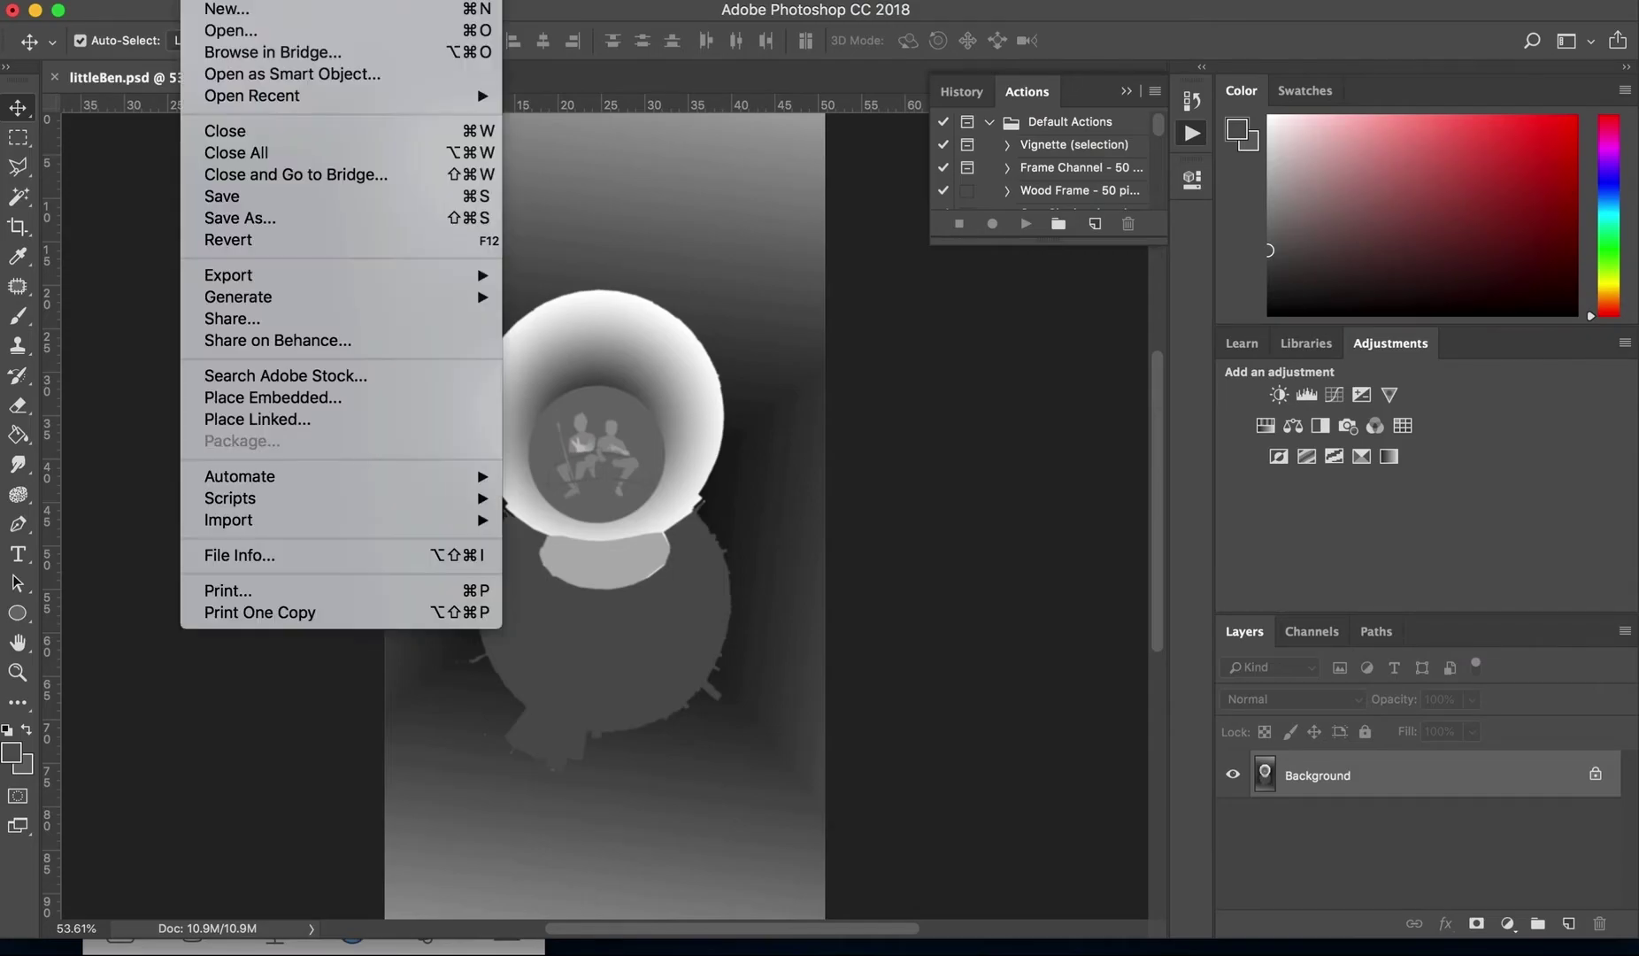
Step: Set up Save As with JPEG format and the file name littleBen6_gaussian.jpg
{"action": "left_click", "coordinate": [275, 218]}
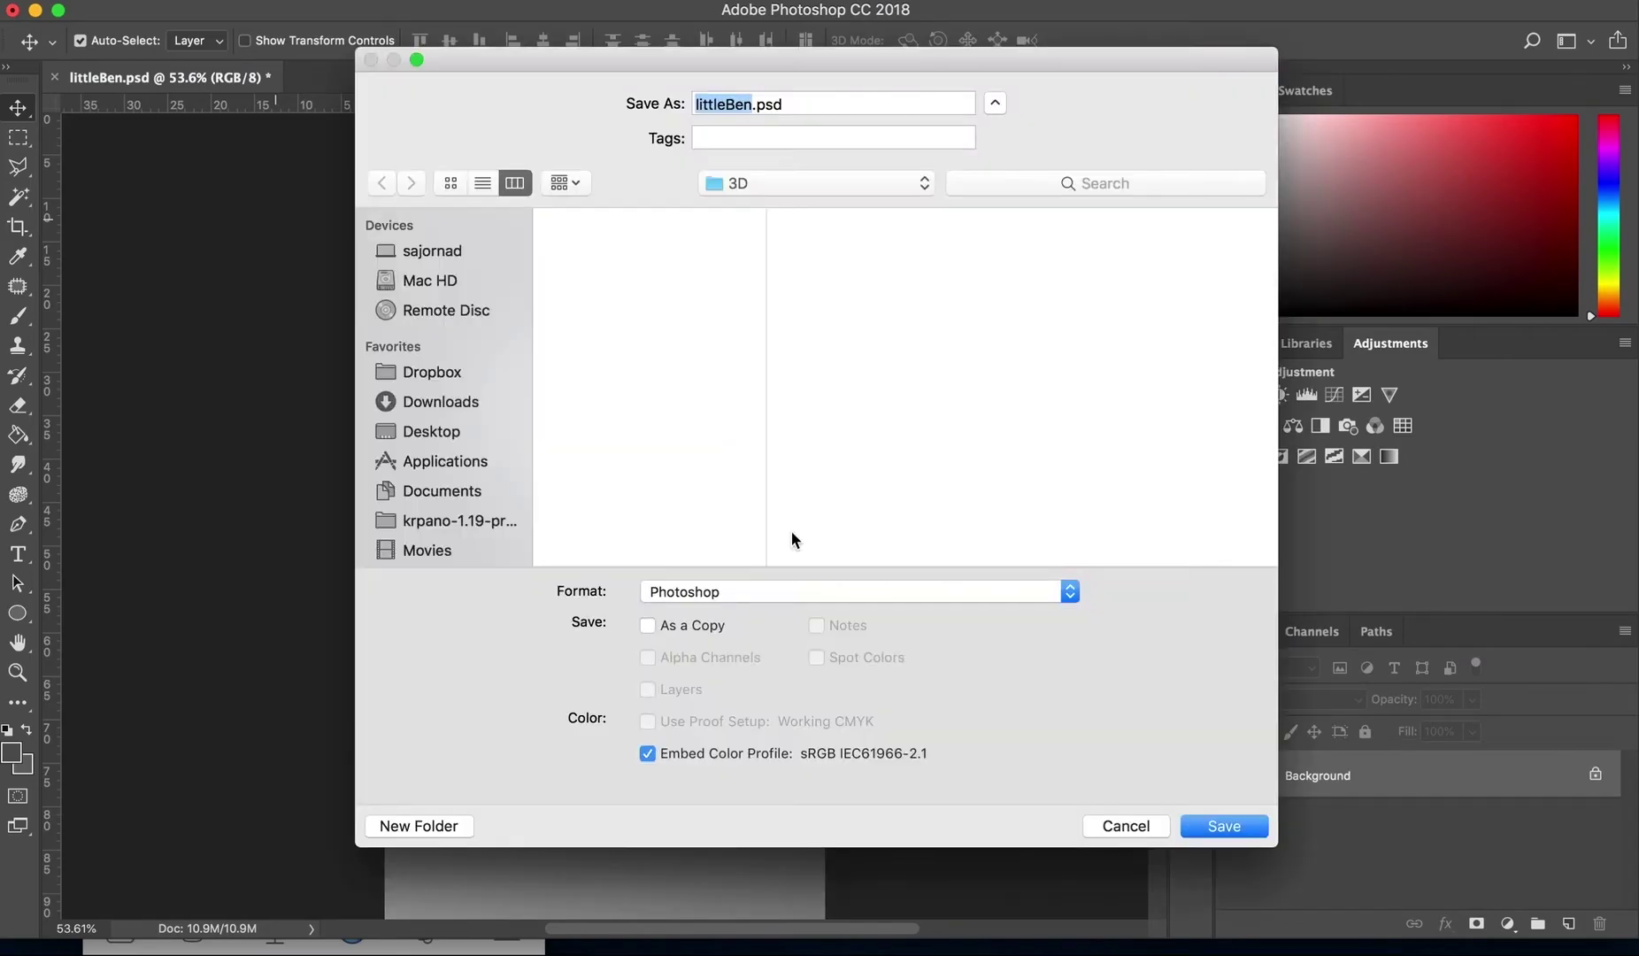
{"action": "left_click", "coordinate": [714, 589]}
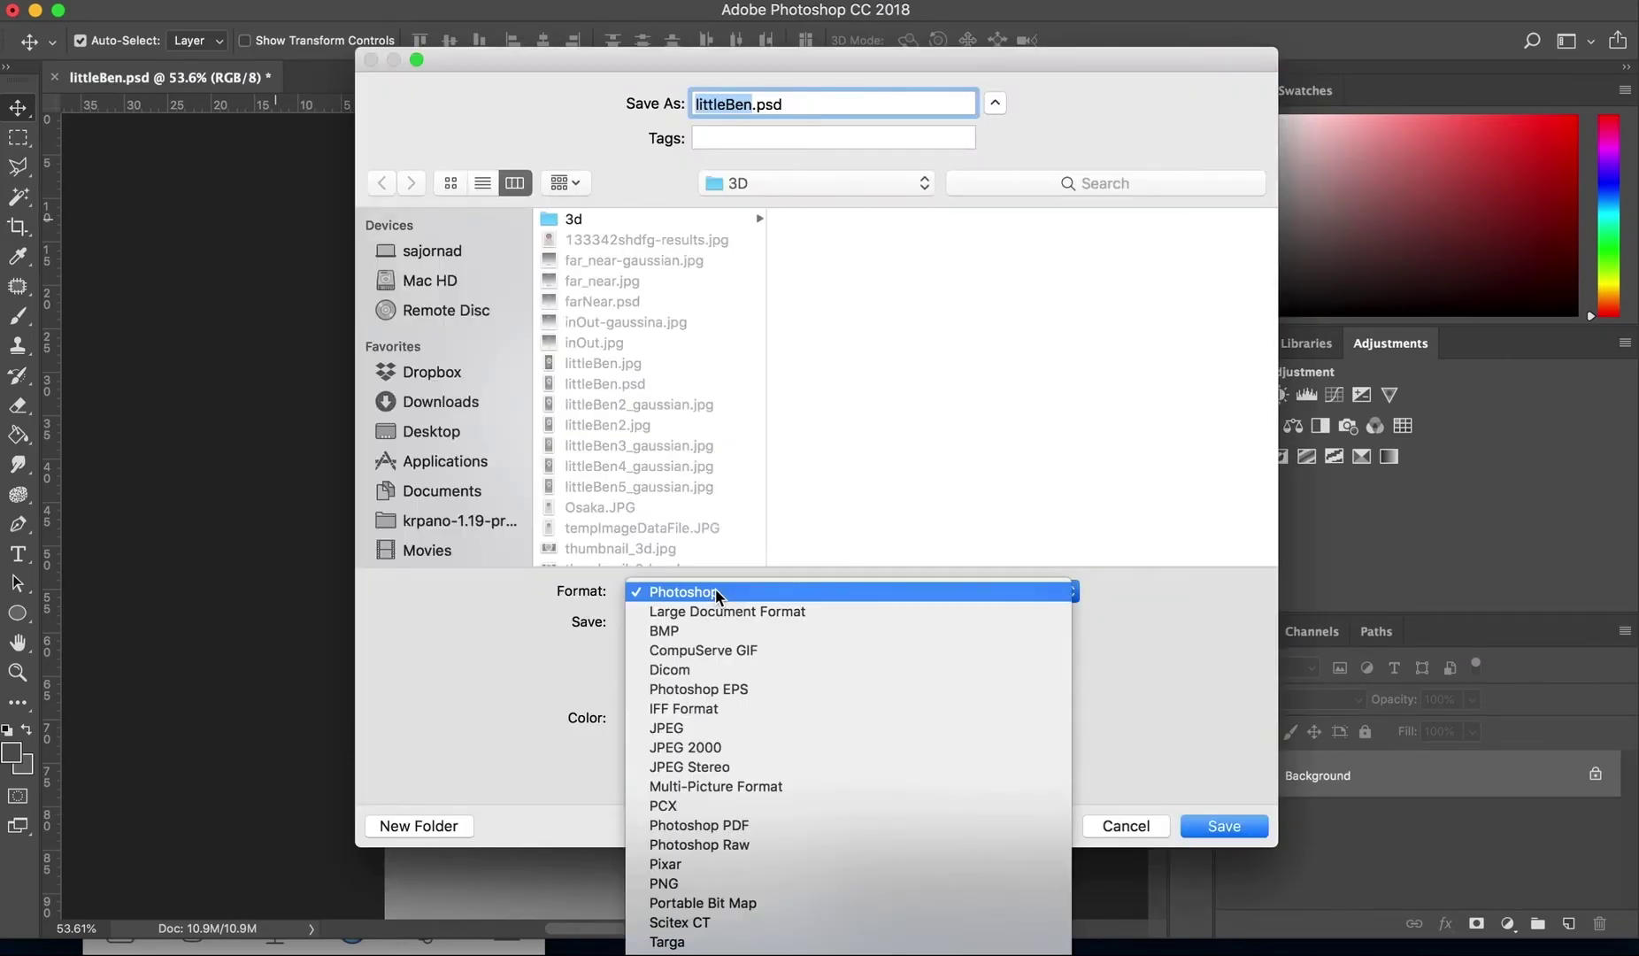
{"action": "left_click", "coordinate": [710, 728]}
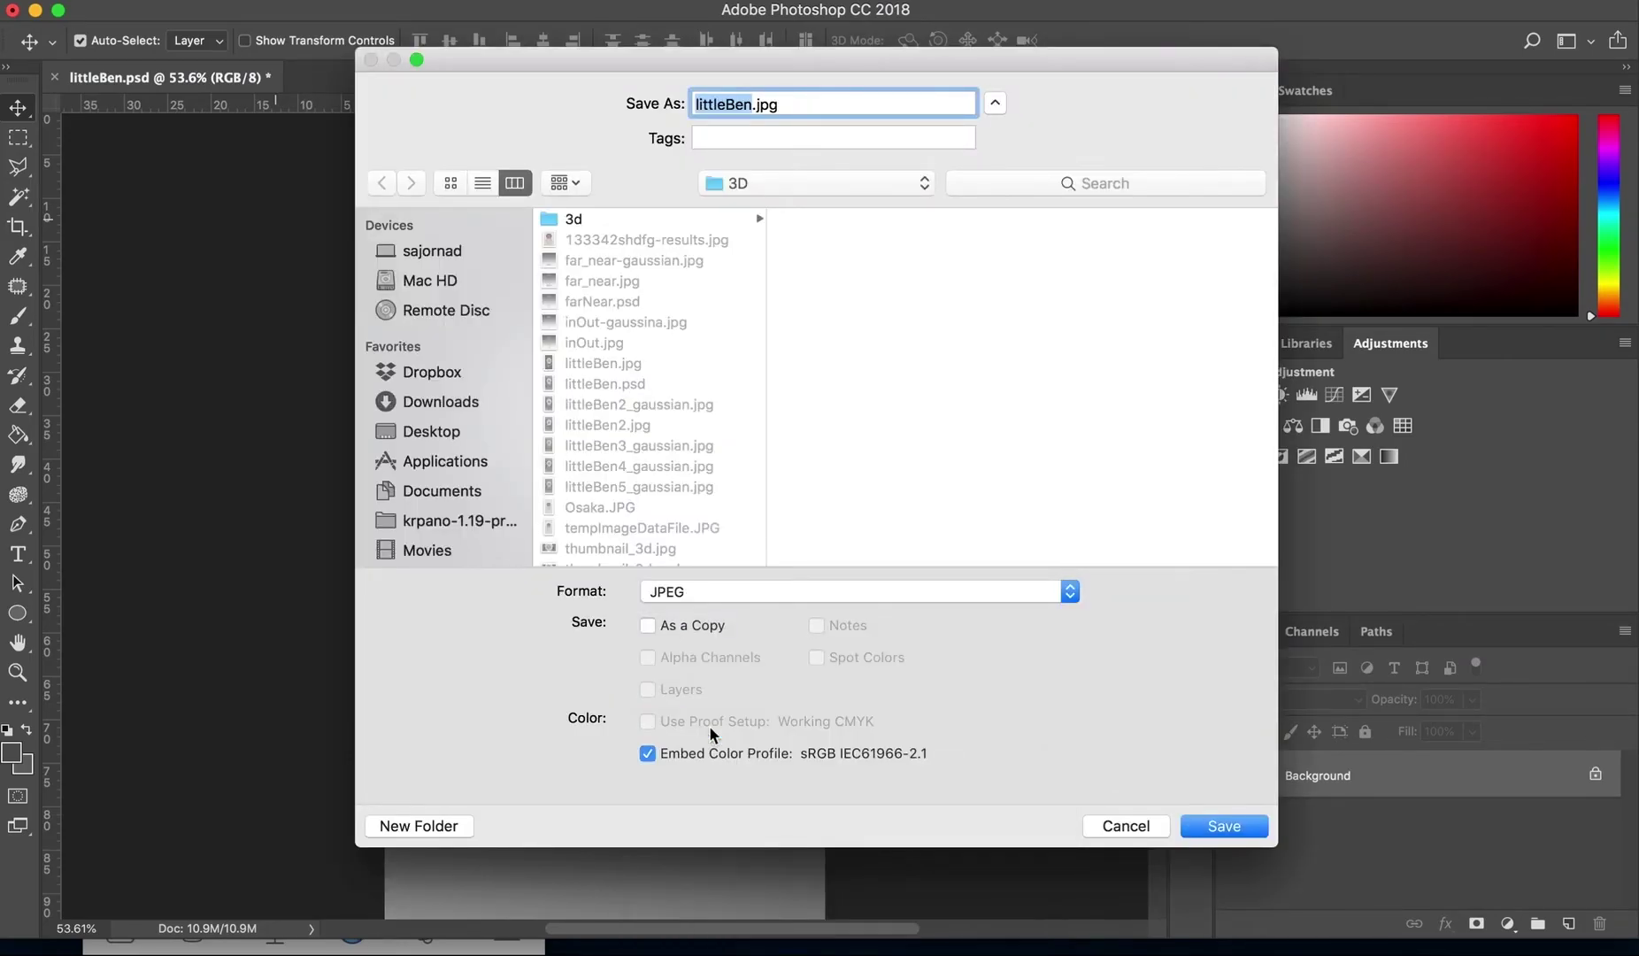
{"action": "left_click", "coordinate": [632, 492]}
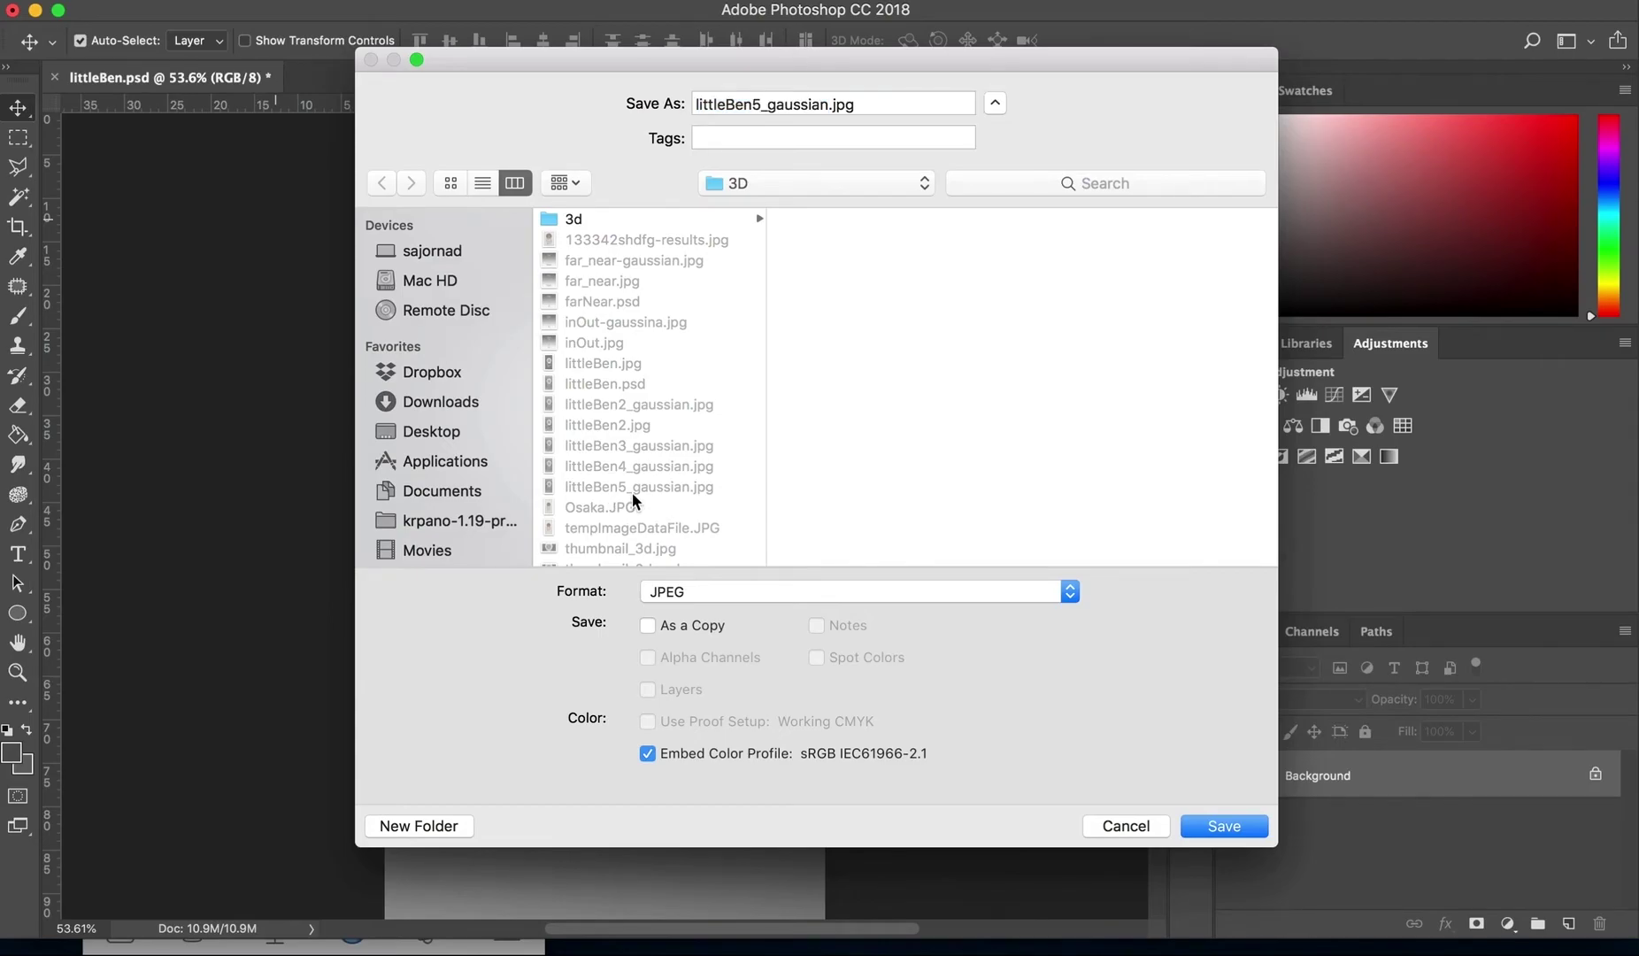
{"action": "left_click", "coordinate": [757, 103]}
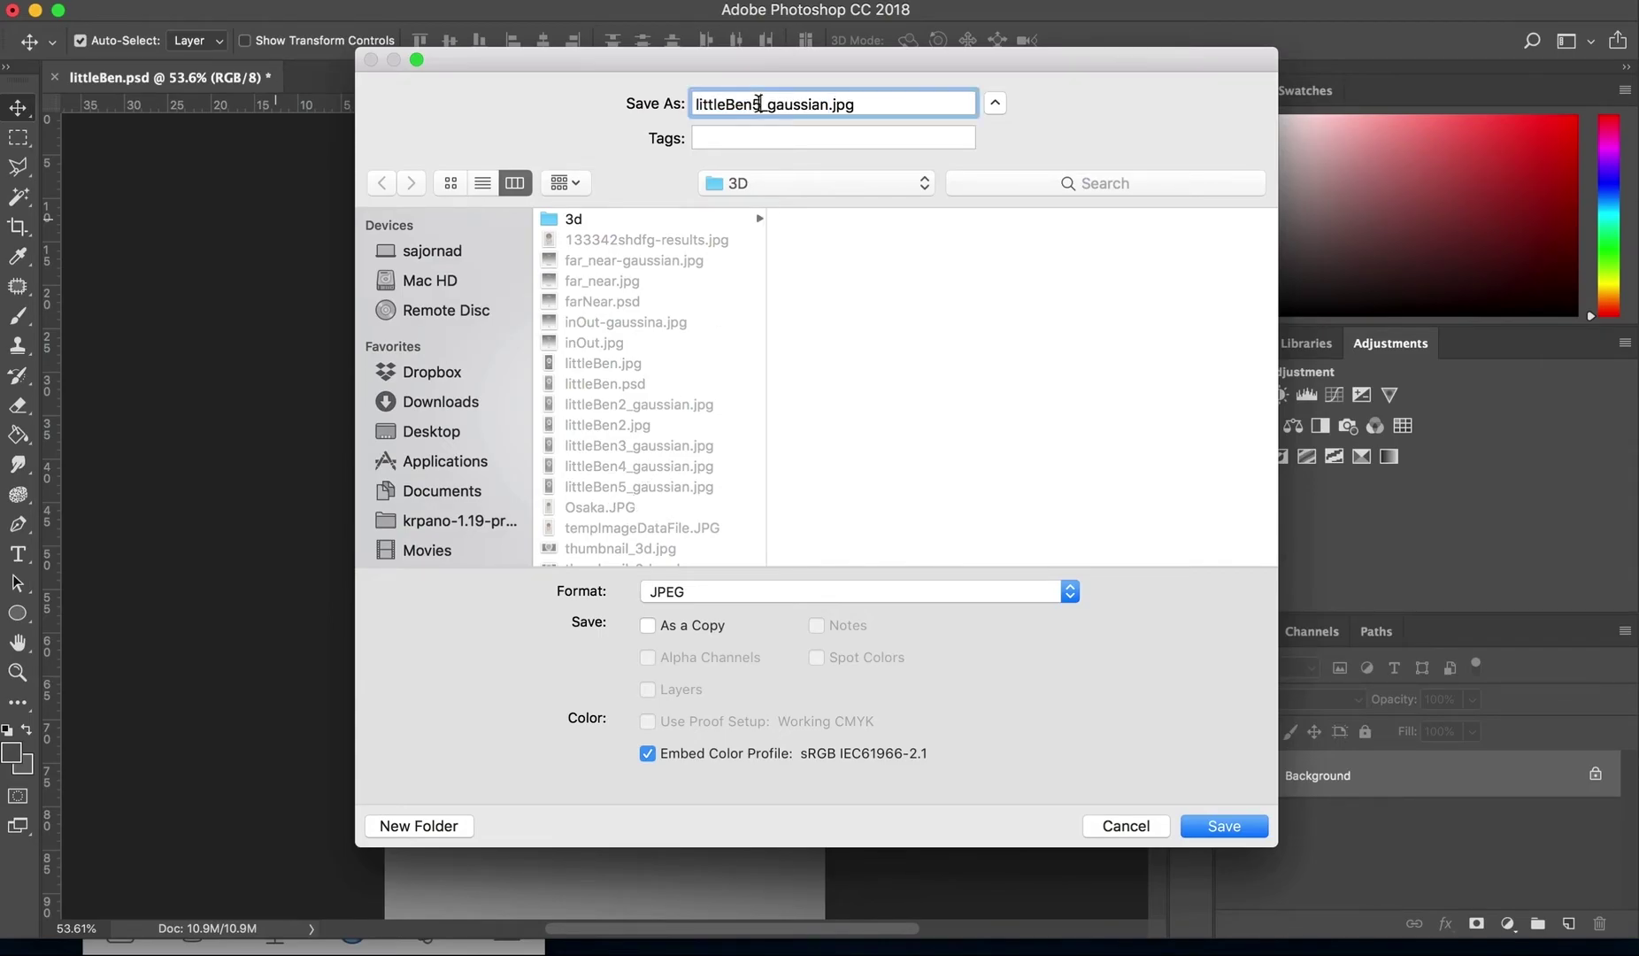
{"action": "key", "text": "BackSpace"}
{"action": "type", "text": "6"}
Step: Save it at JPEG Quality 12 (Maximum), then return to Chrome's OmniVirt page
{"action": "left_click", "coordinate": [1216, 831]}
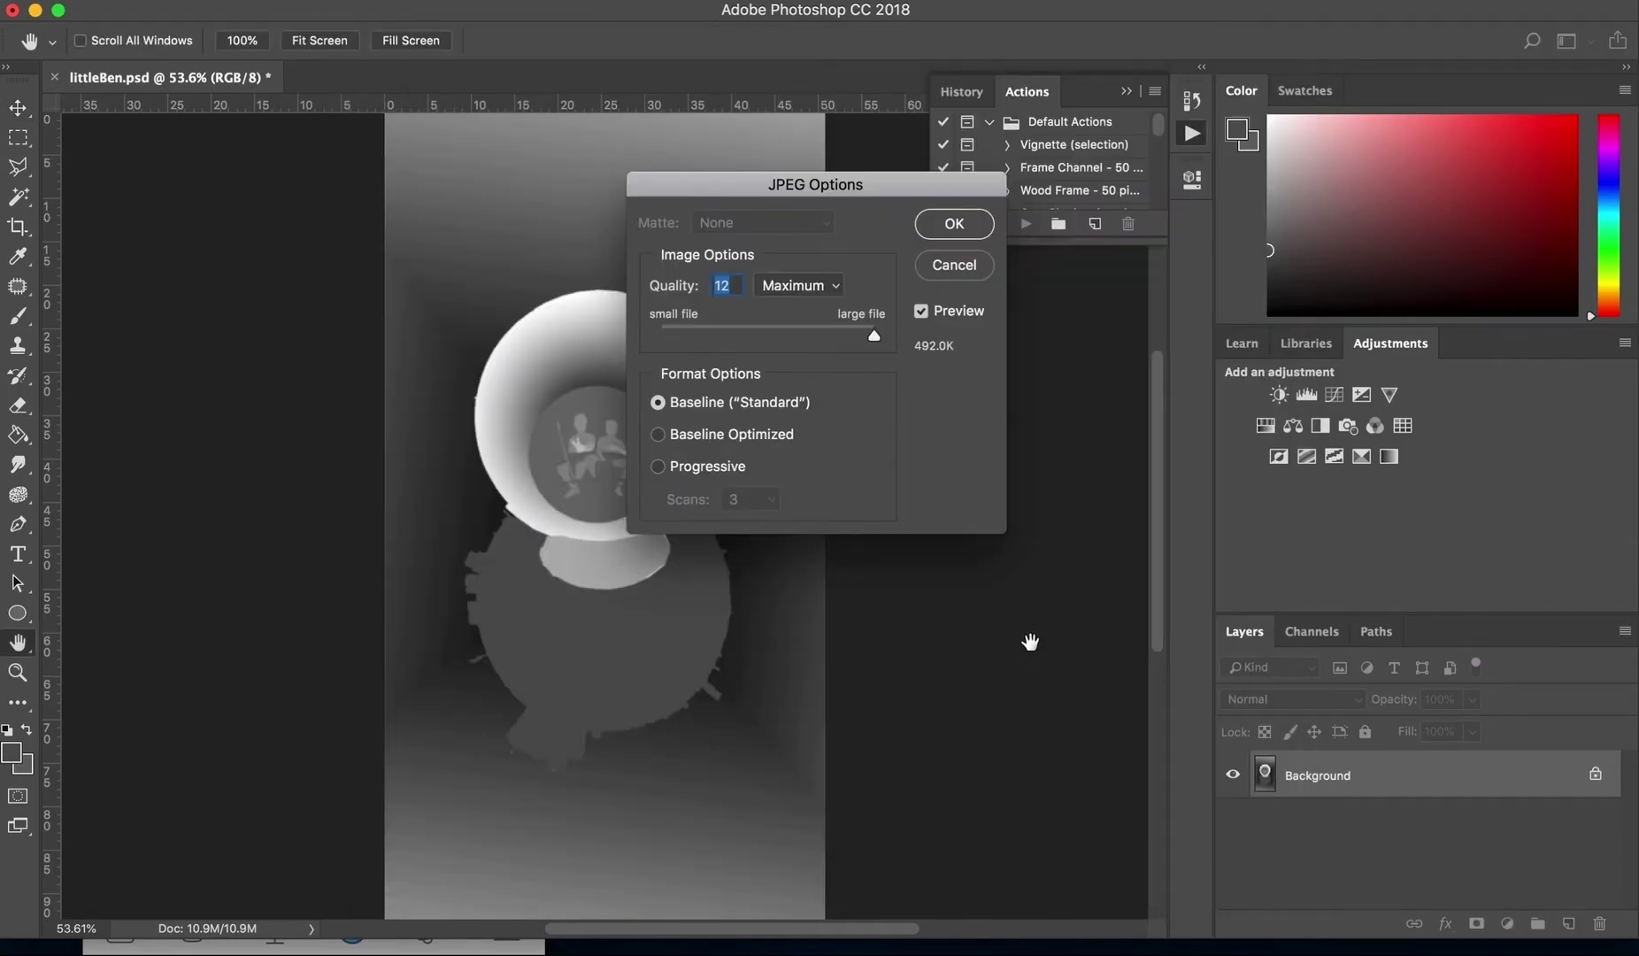
{"action": "left_click", "coordinate": [955, 226]}
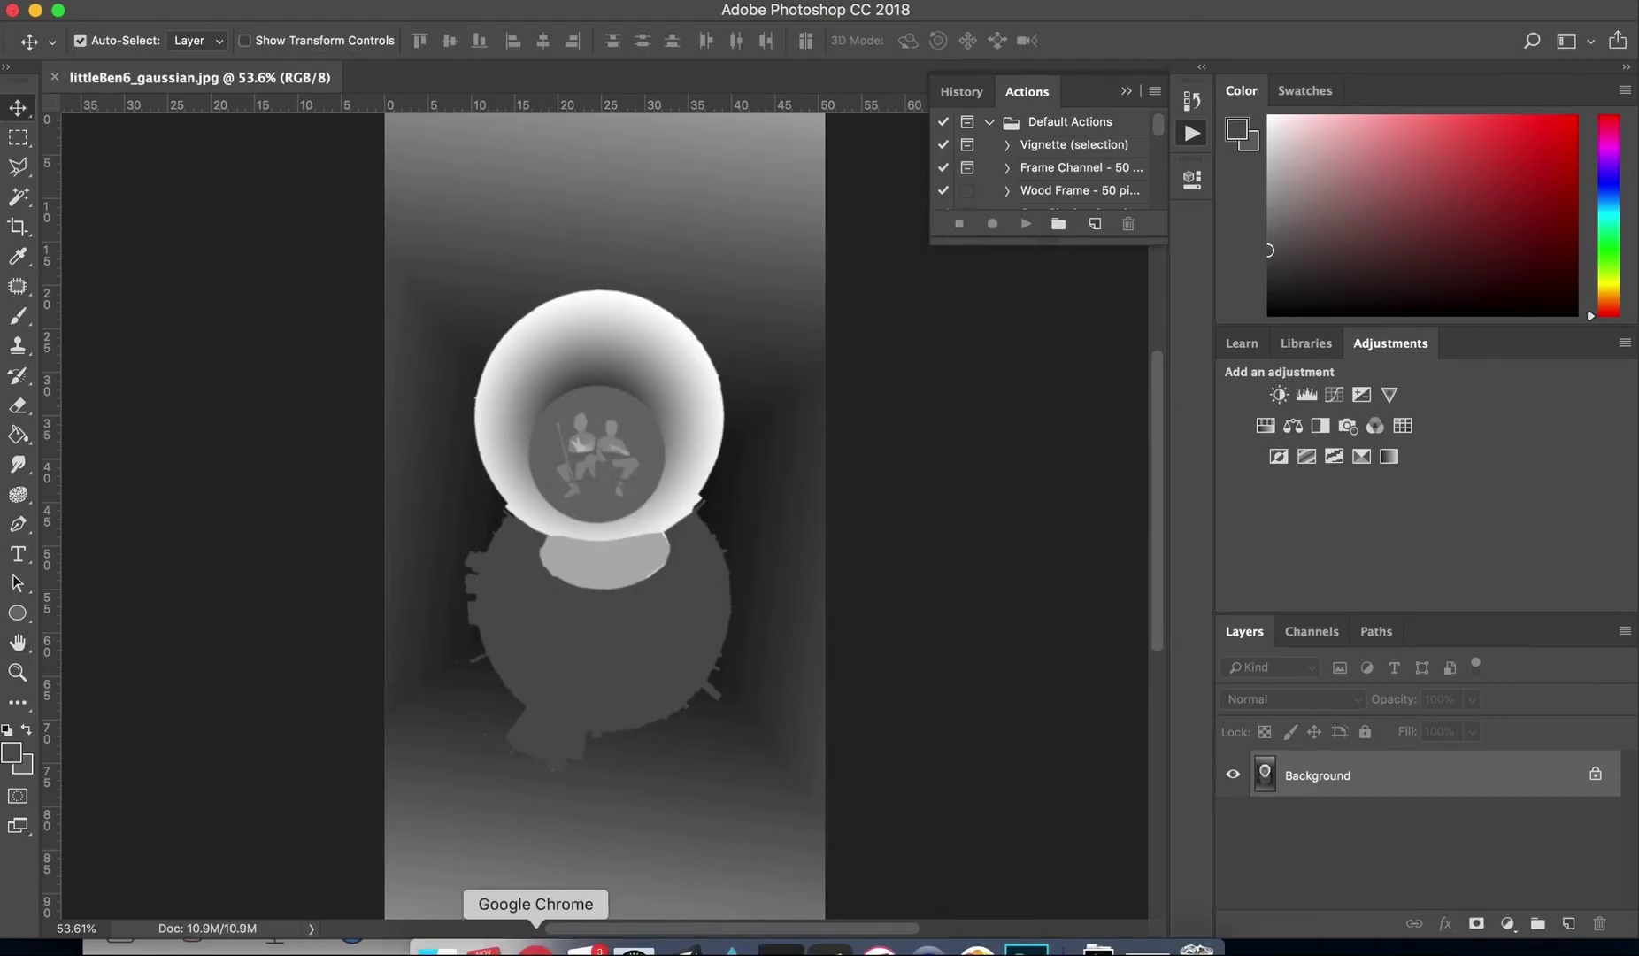
{"action": "left_click", "coordinate": [531, 940]}
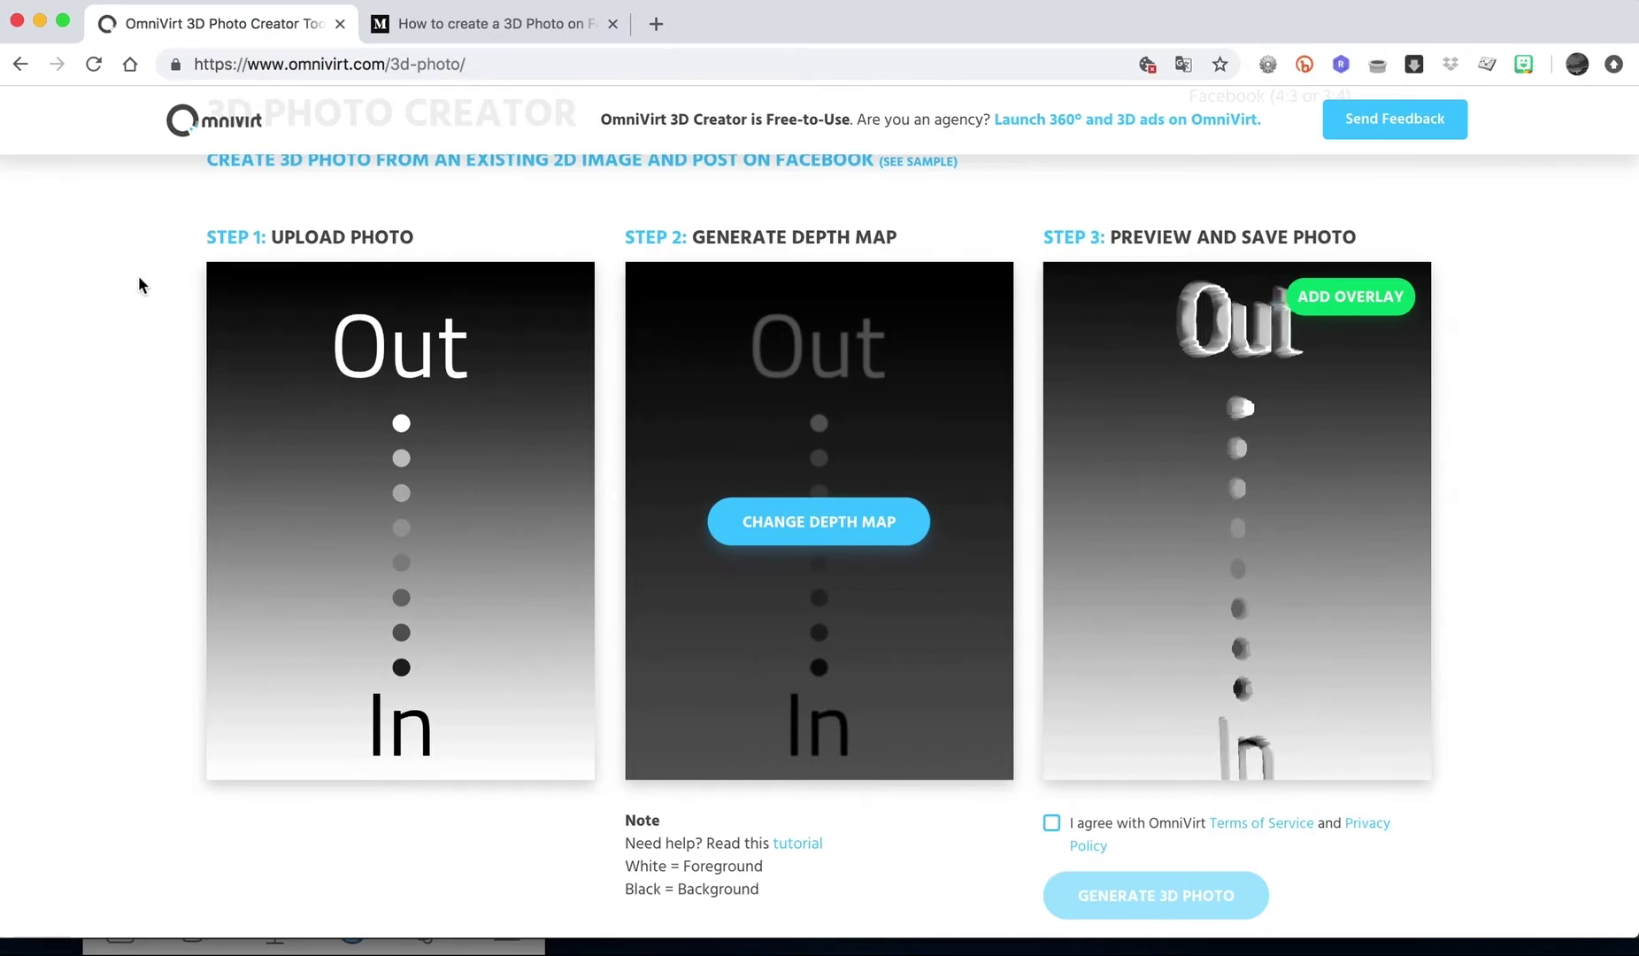
Step: Upload Osaka.JPG as the Step 1 photo in OmniVirt 3D Photo Creator
{"action": "left_click", "coordinate": [376, 457]}
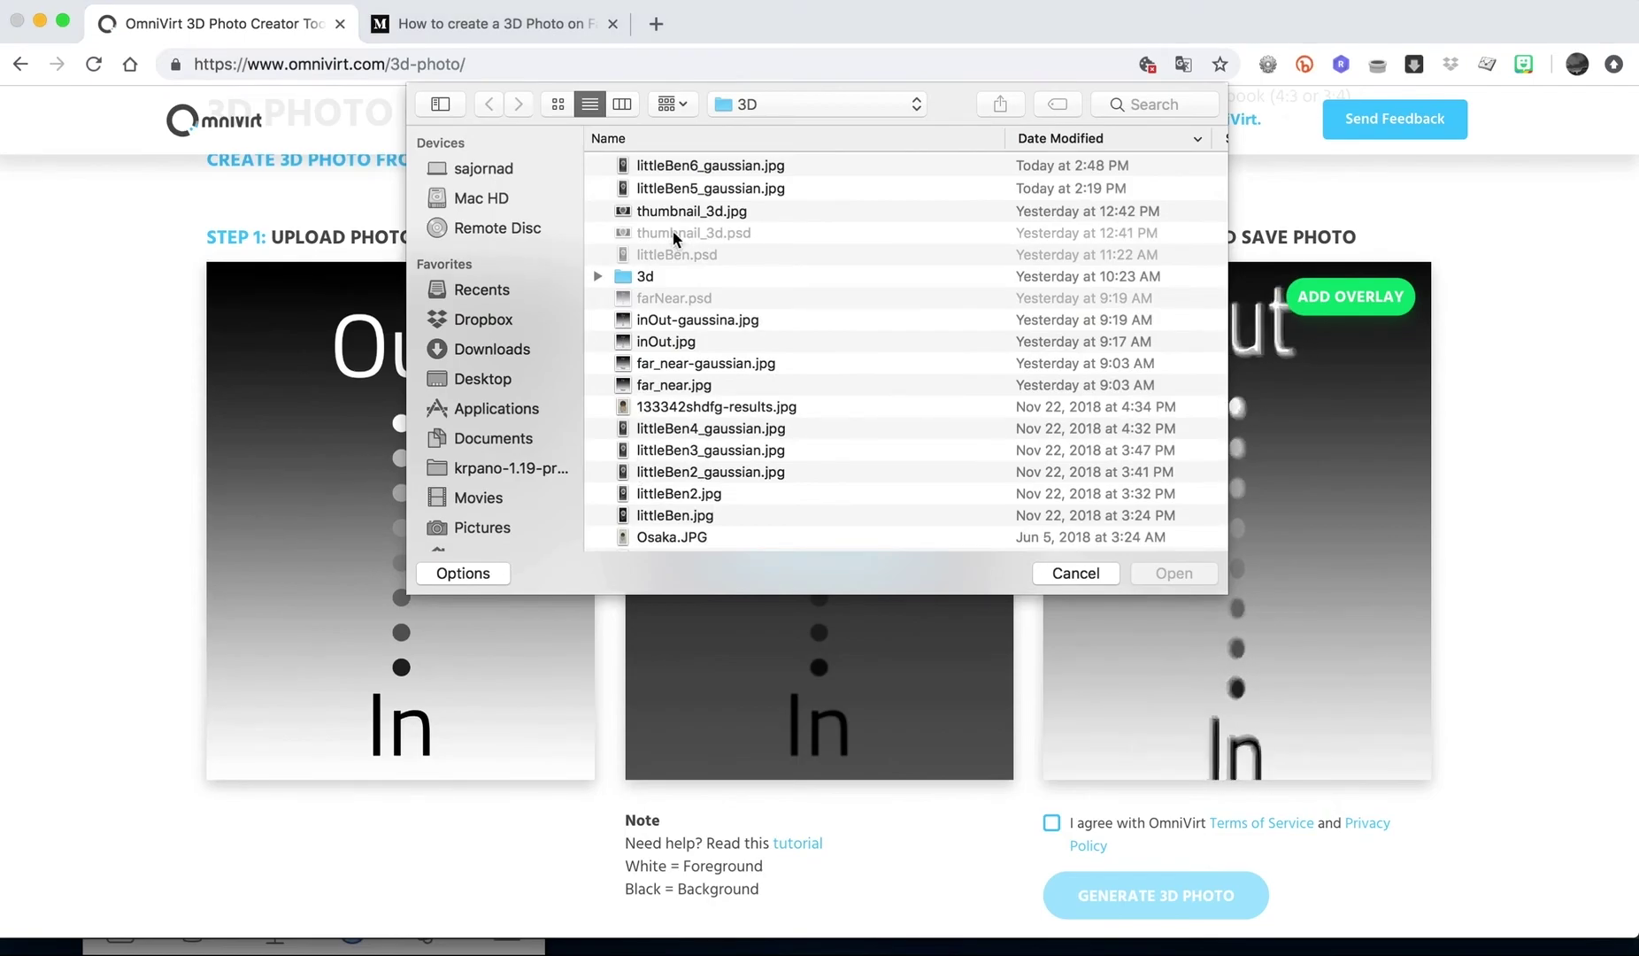
{"action": "scroll", "coordinate": [699, 434], "scroll_direction": "down", "scroll_amount": 2}
{"action": "left_click", "coordinate": [665, 516]}
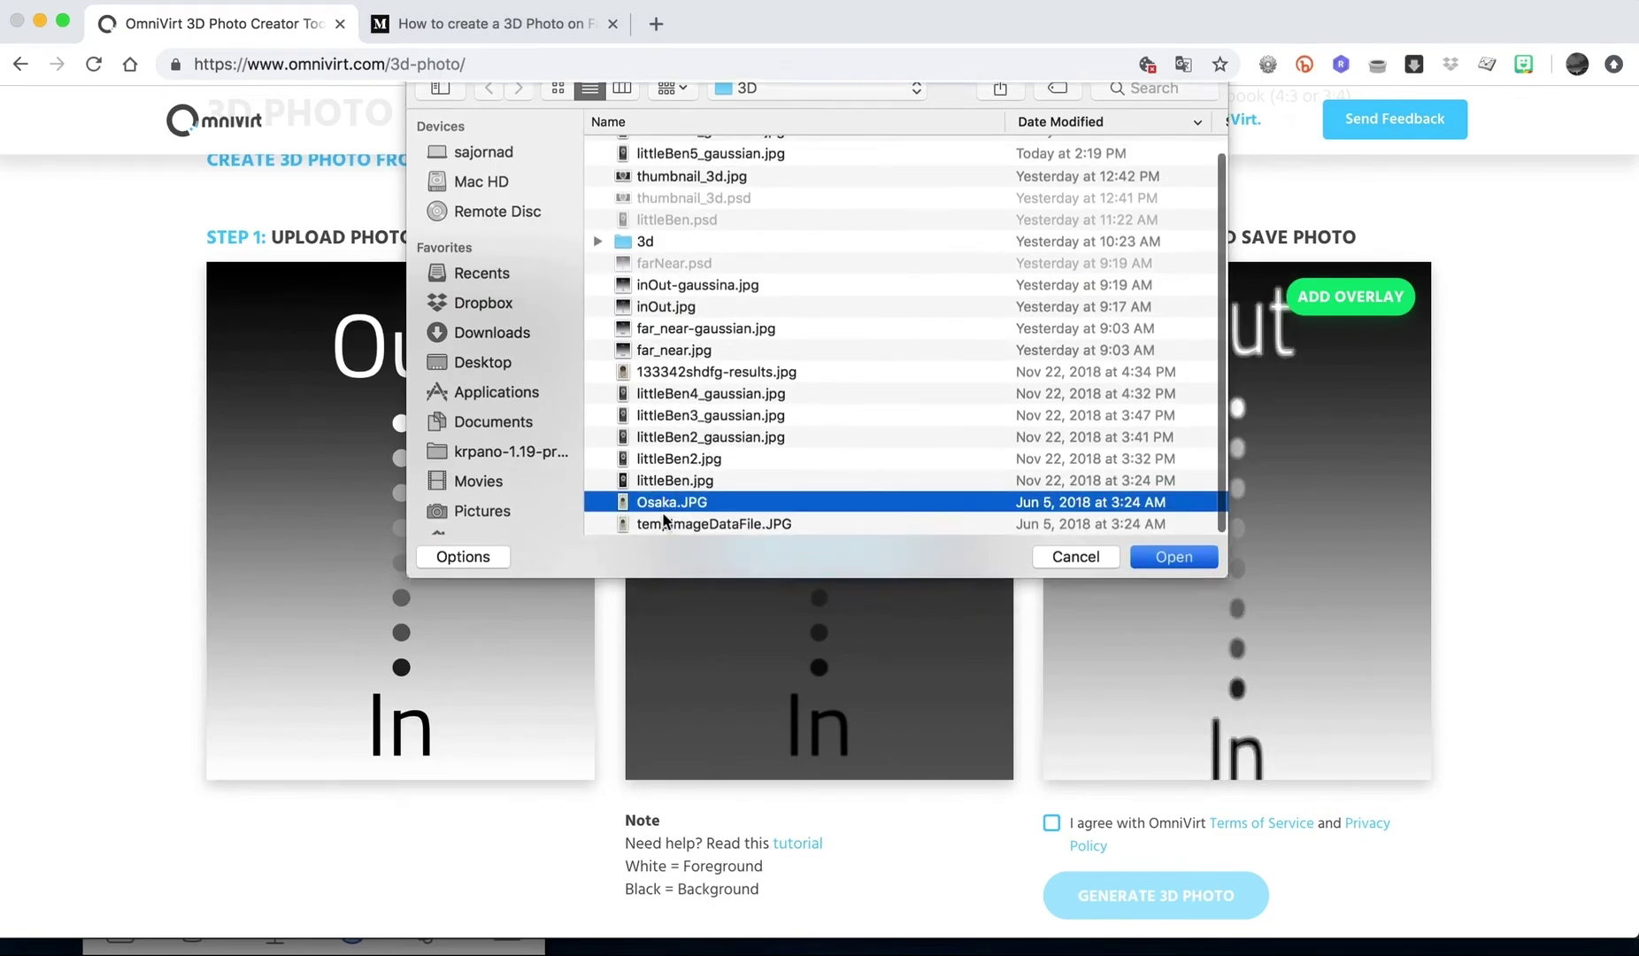
{"action": "double_click", "coordinate": [664, 514]}
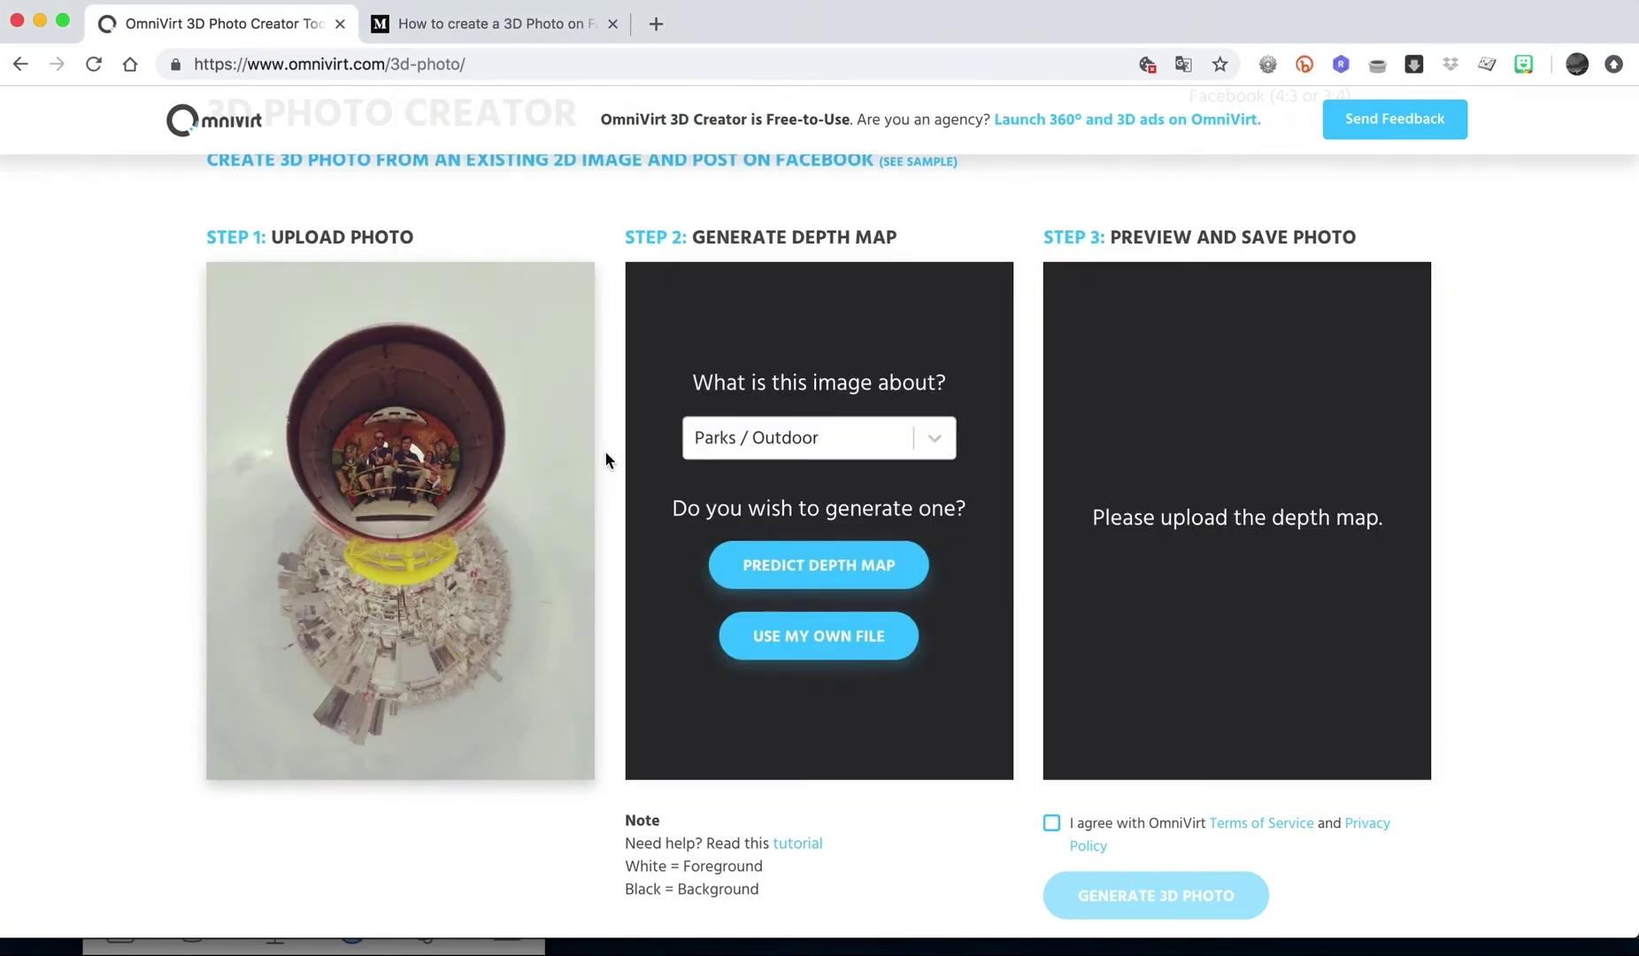
{"action": "left_click", "coordinate": [863, 637]}
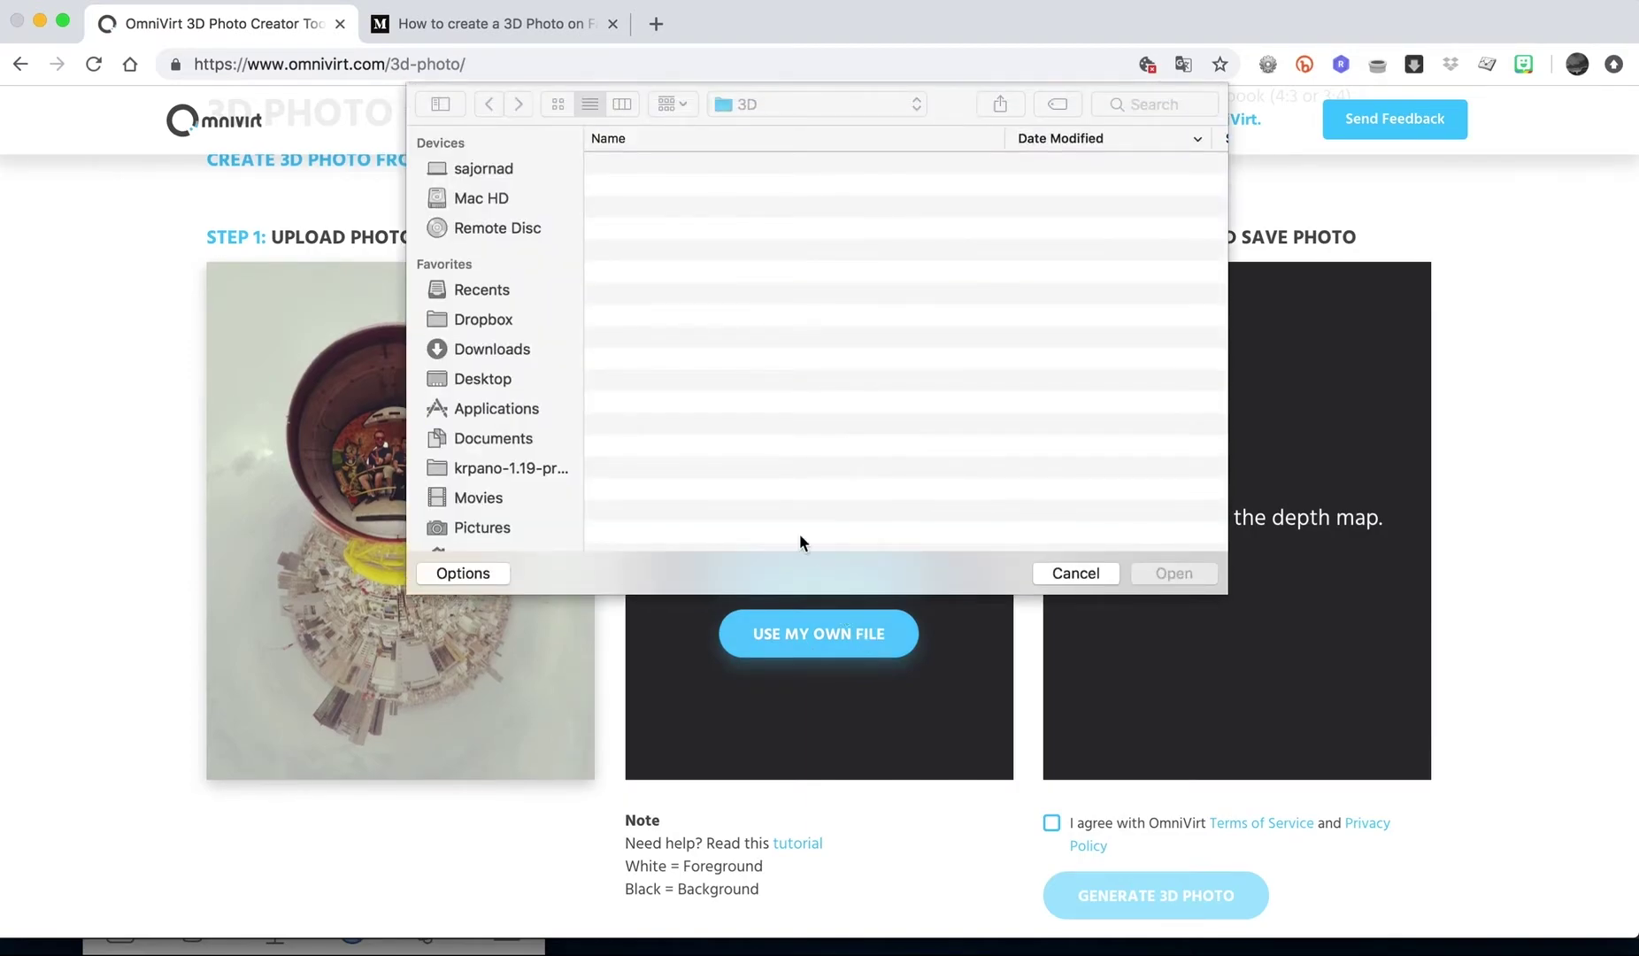
{"action": "left_click", "coordinate": [1098, 578]}
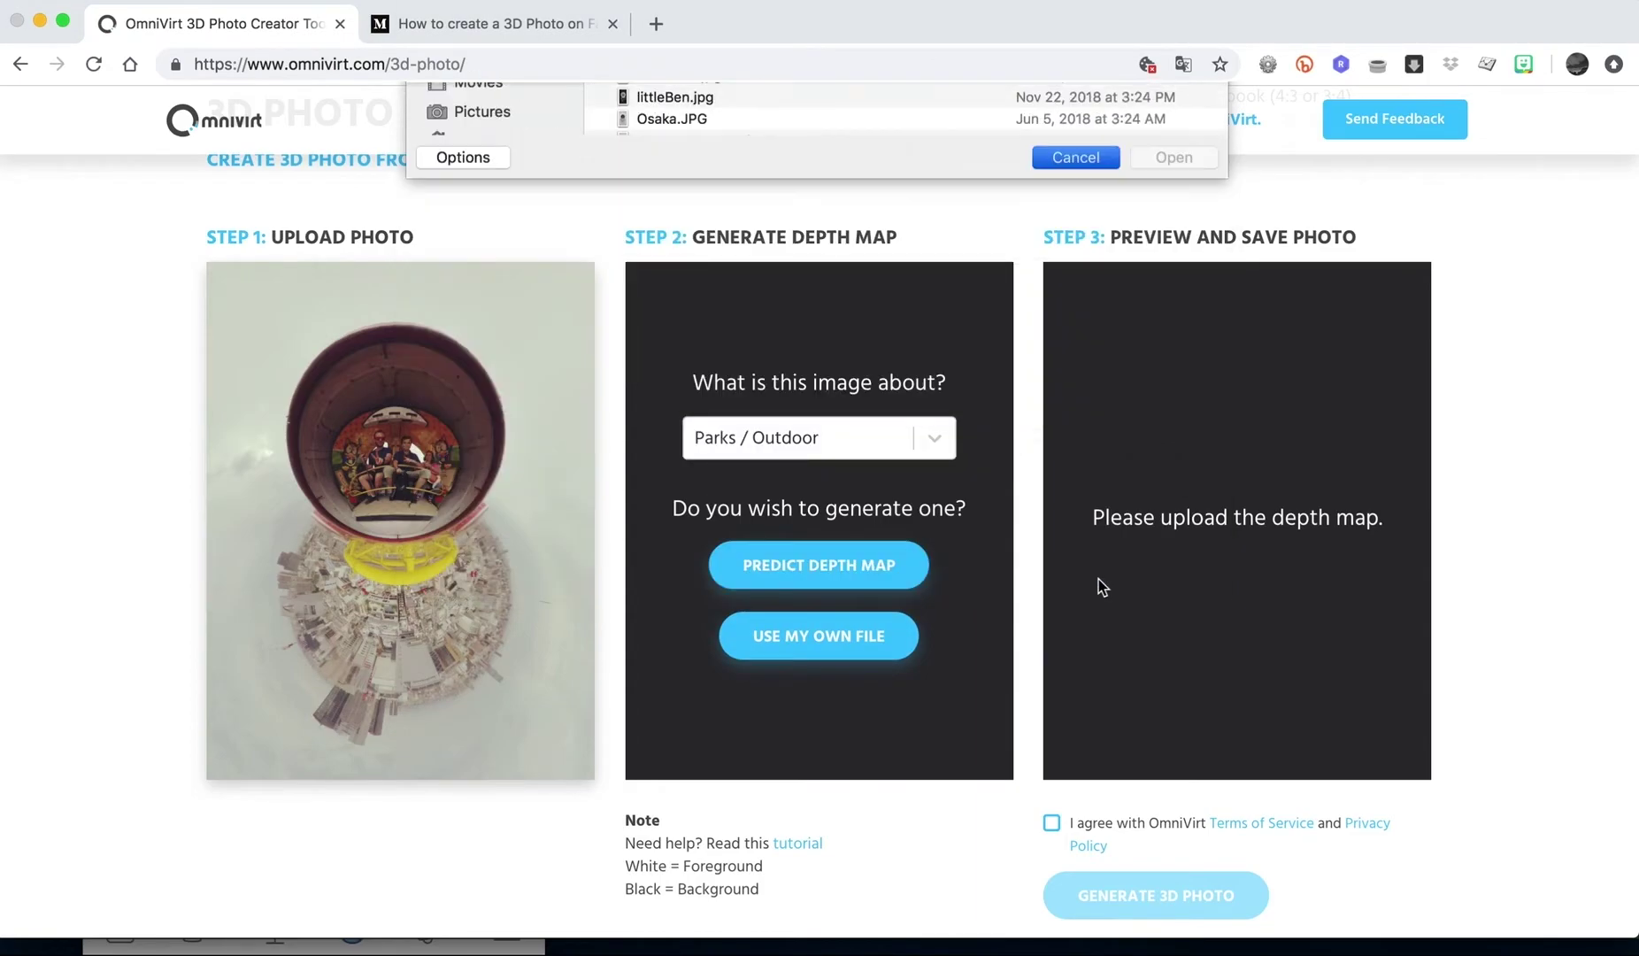
Step: Predict a depth map for the Osaka photo, download it as depth-map.png, then clear it
{"action": "left_click", "coordinate": [879, 576]}
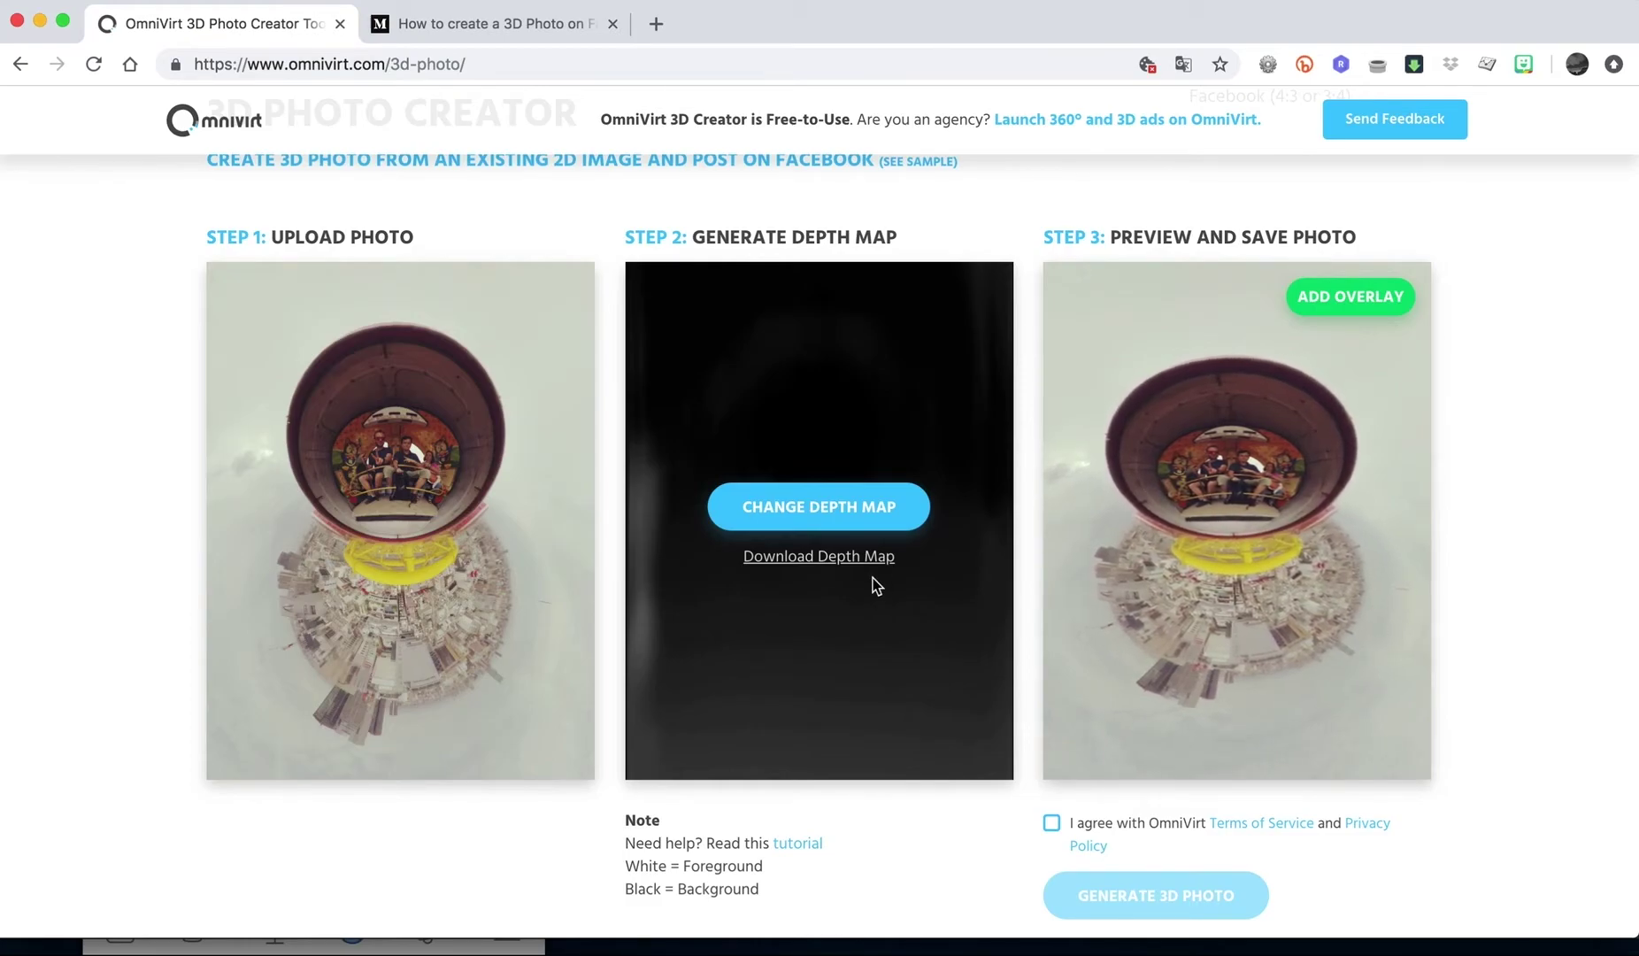
{"action": "left_click", "coordinate": [826, 559]}
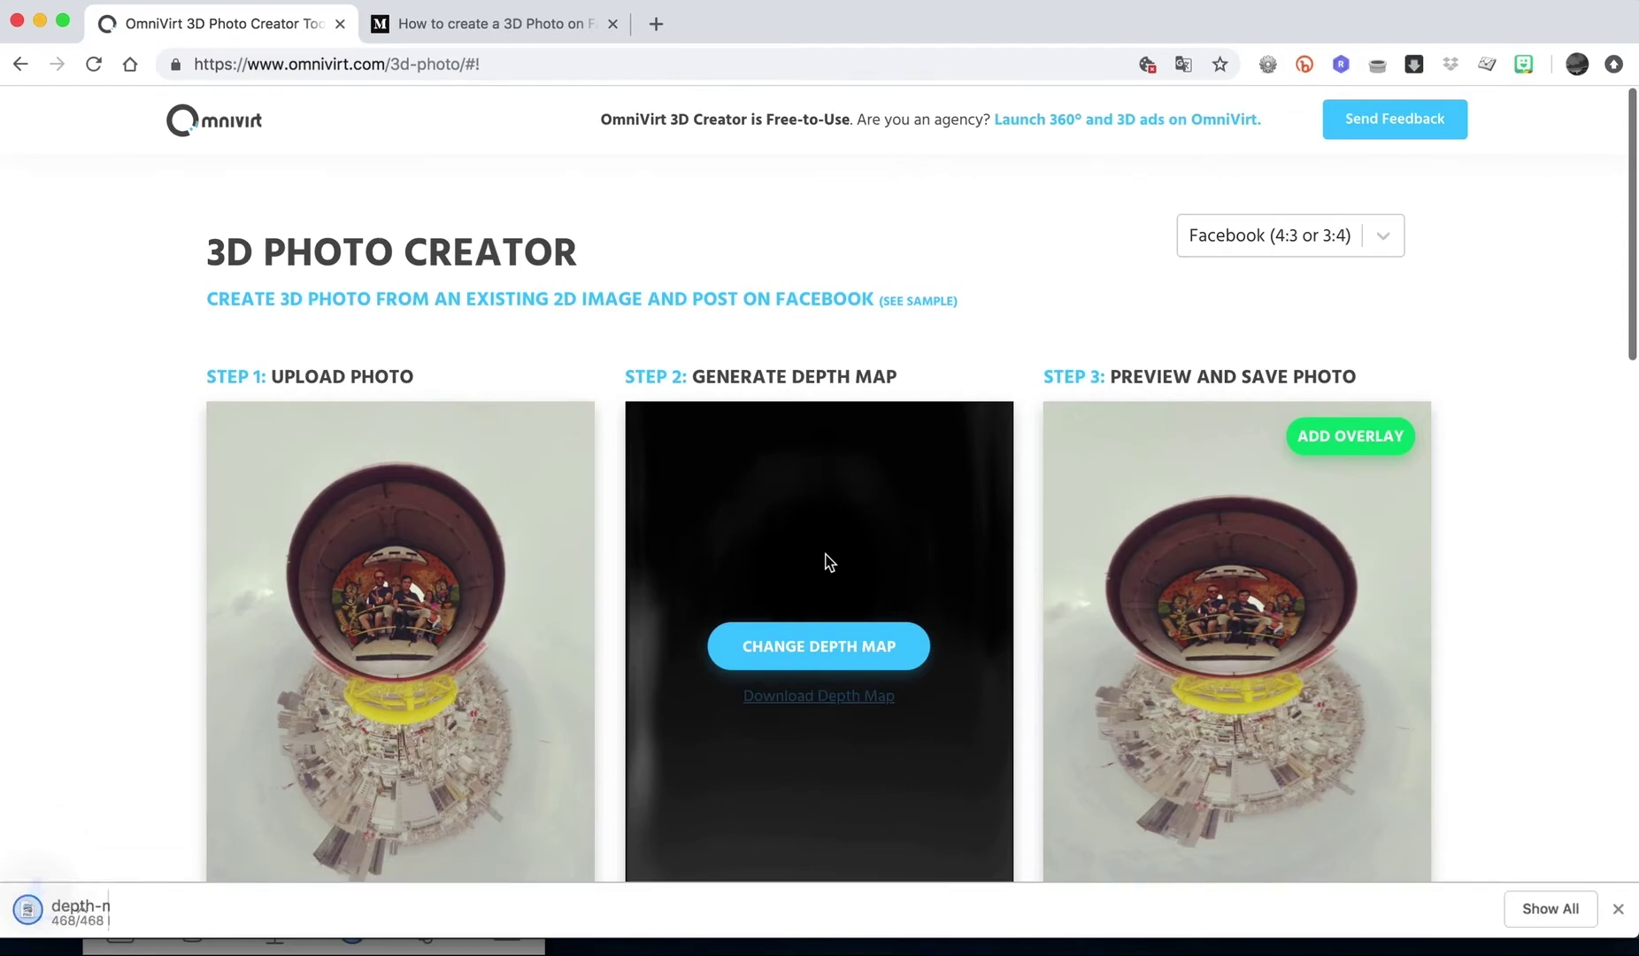
{"action": "scroll", "coordinate": [1027, 571], "scroll_direction": "down", "scroll_amount": 3}
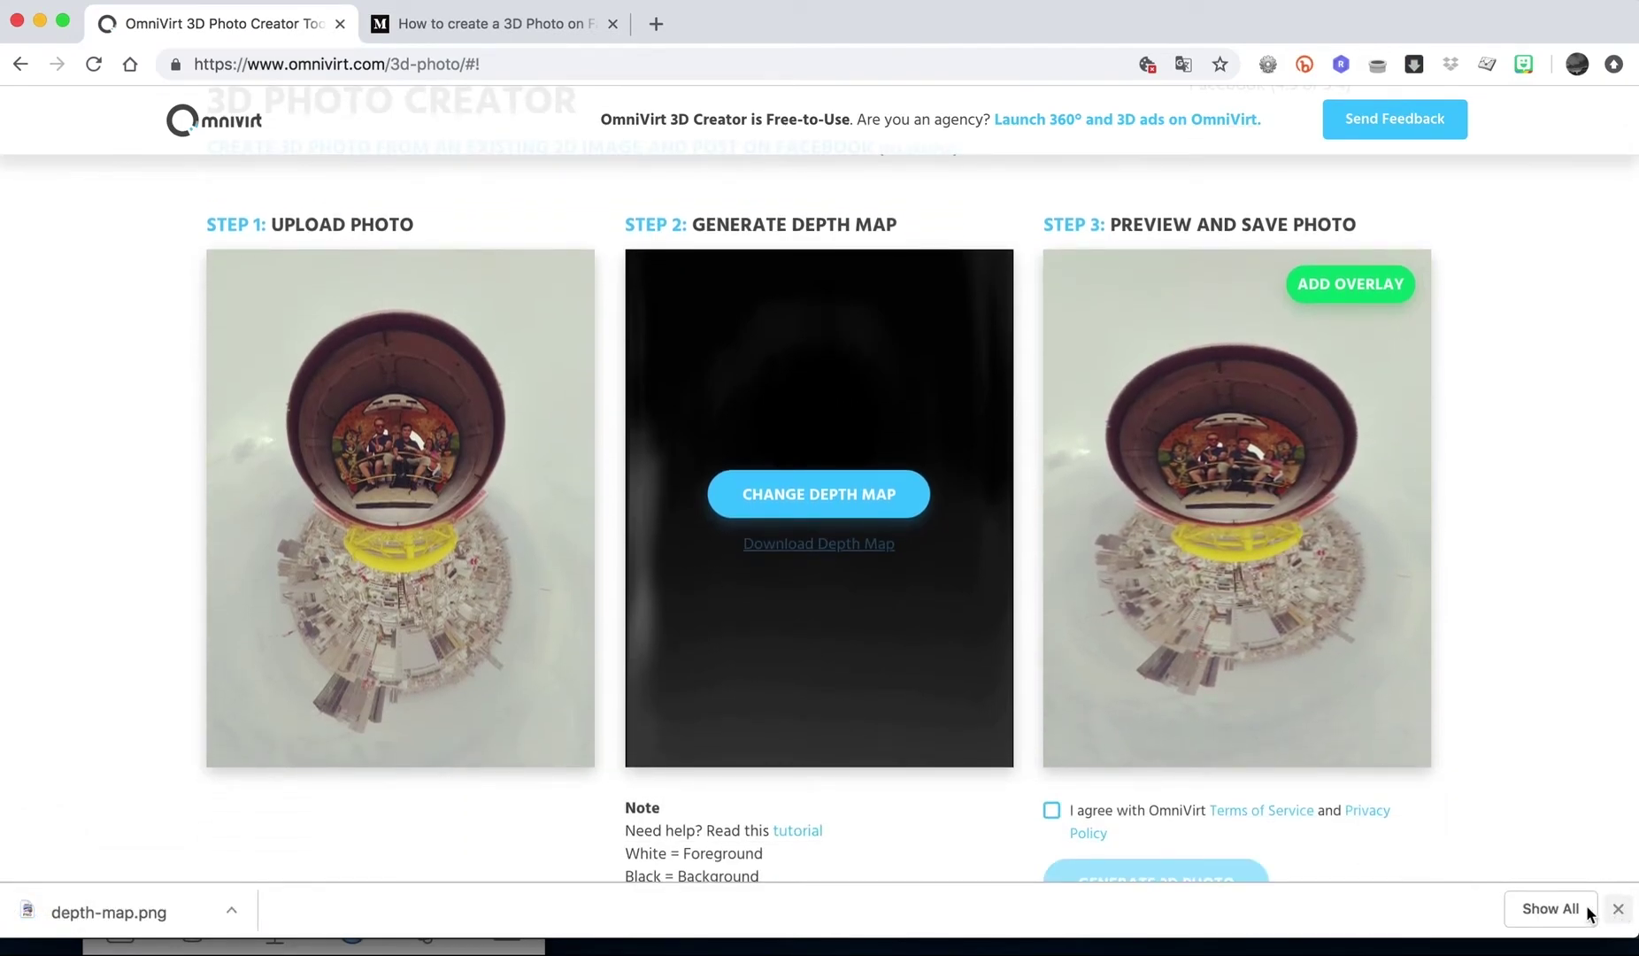
{"action": "left_click", "coordinate": [1615, 911]}
{"action": "left_click", "coordinate": [872, 500]}
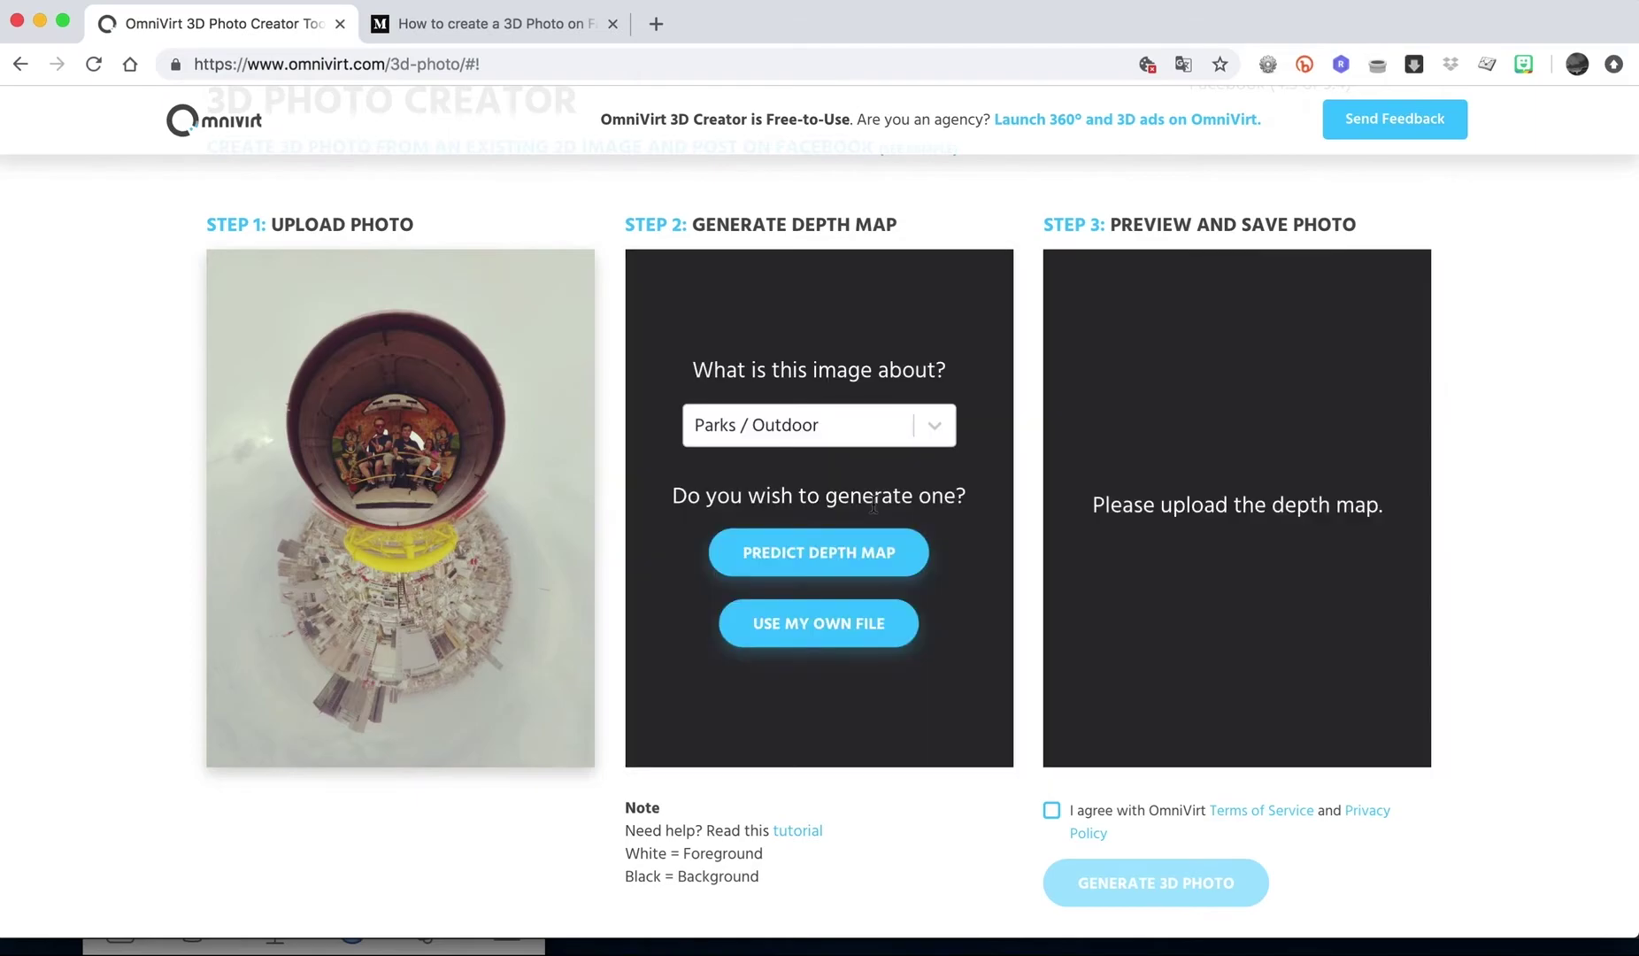
Step: Load littleBen6_gaussian.jpg as the custom depth map and agree to the terms of service
{"action": "left_click", "coordinate": [828, 623]}
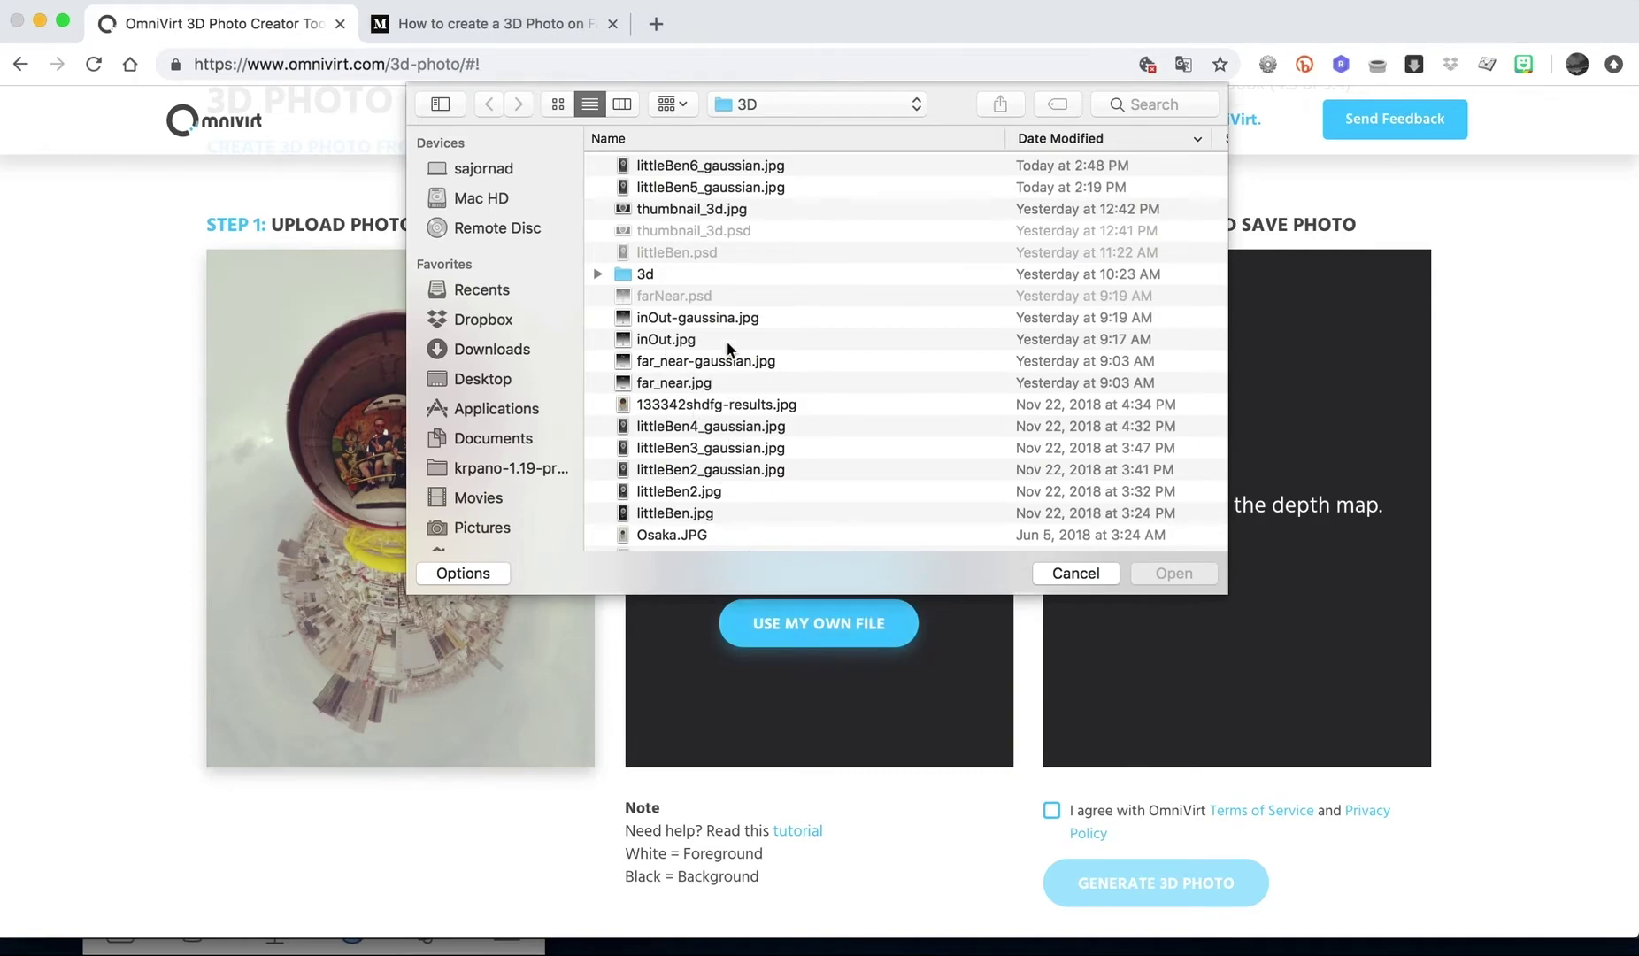
{"action": "left_click", "coordinate": [728, 175]}
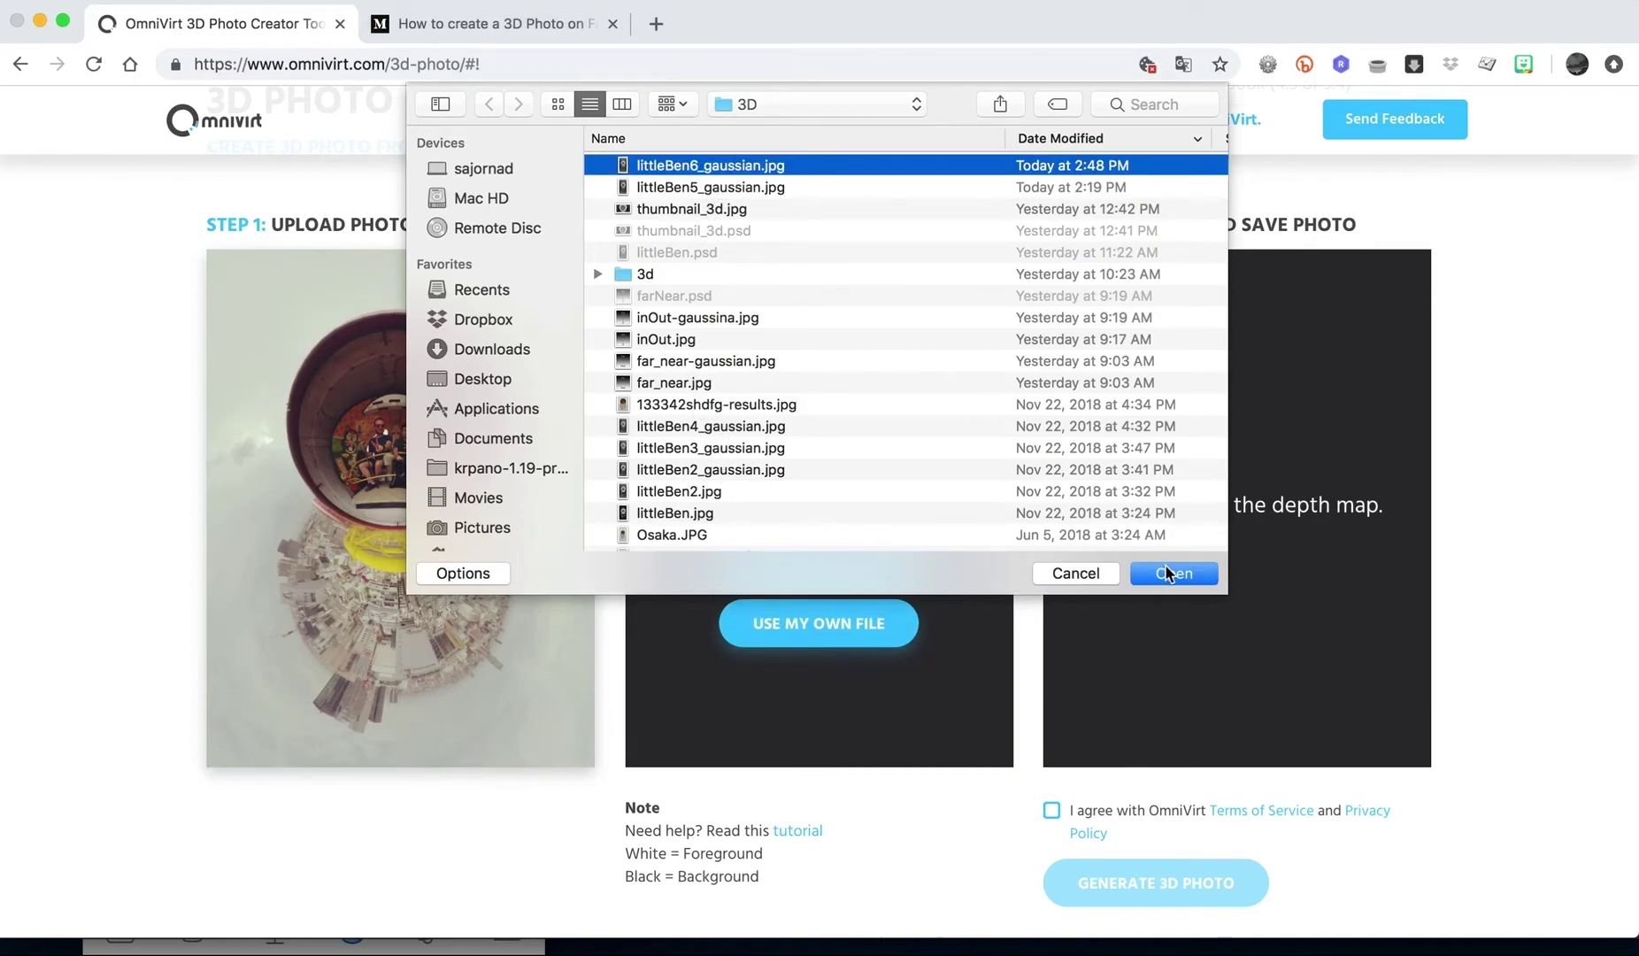
{"action": "left_click", "coordinate": [1168, 573]}
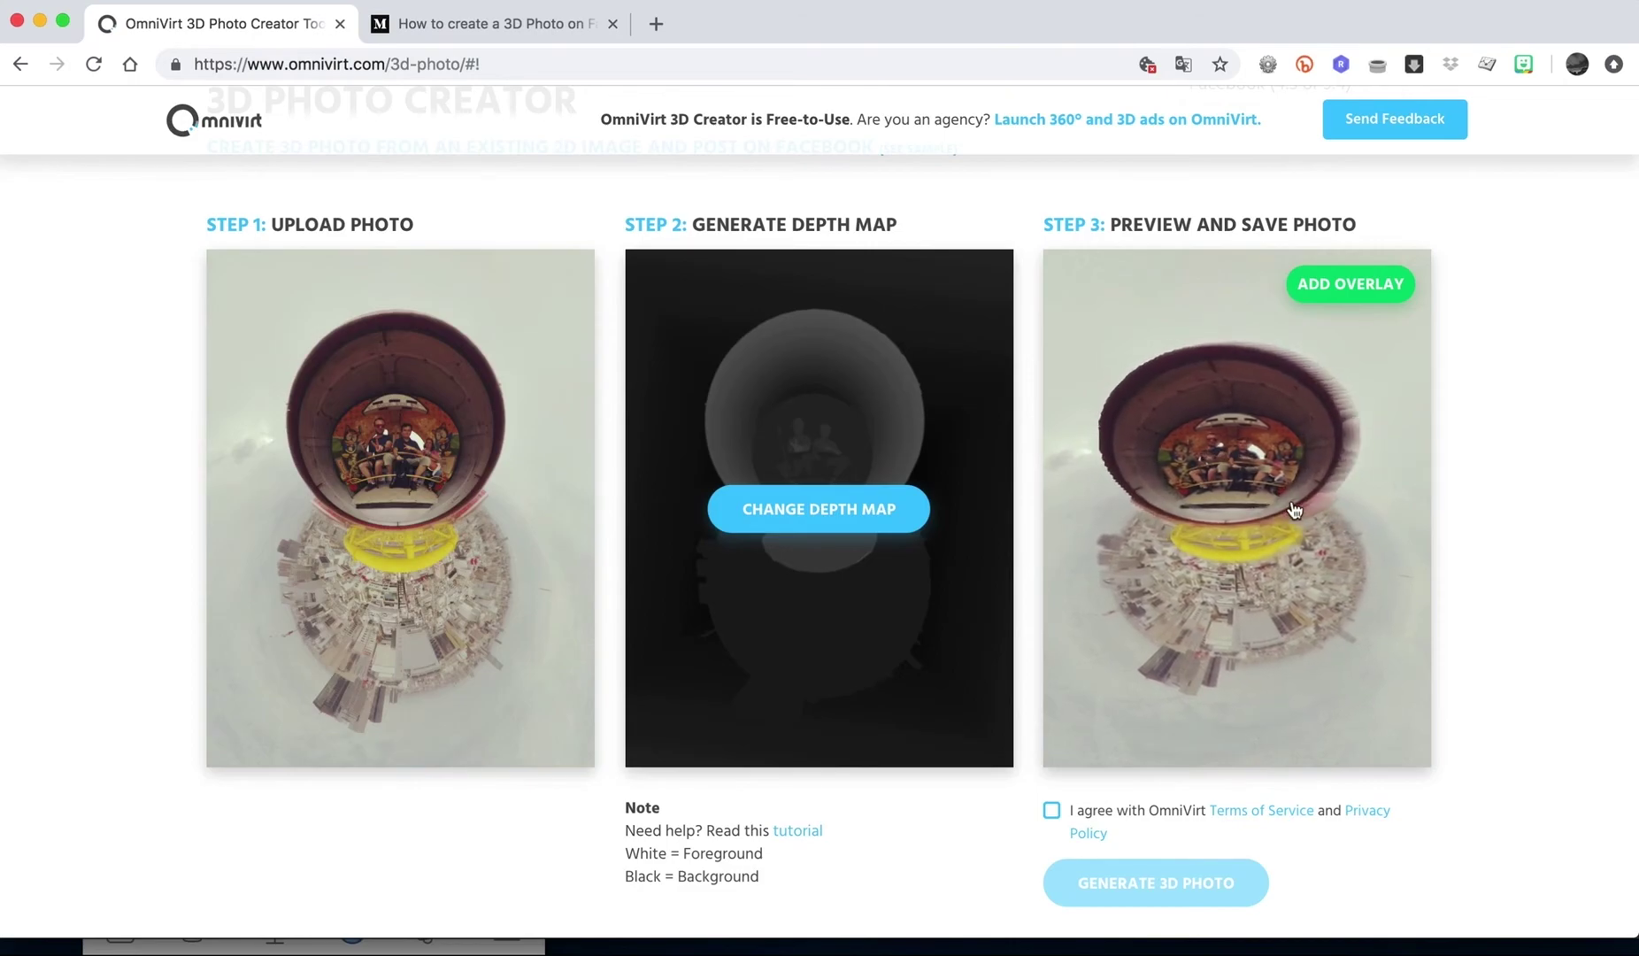
{"action": "left_click", "coordinate": [1052, 811]}
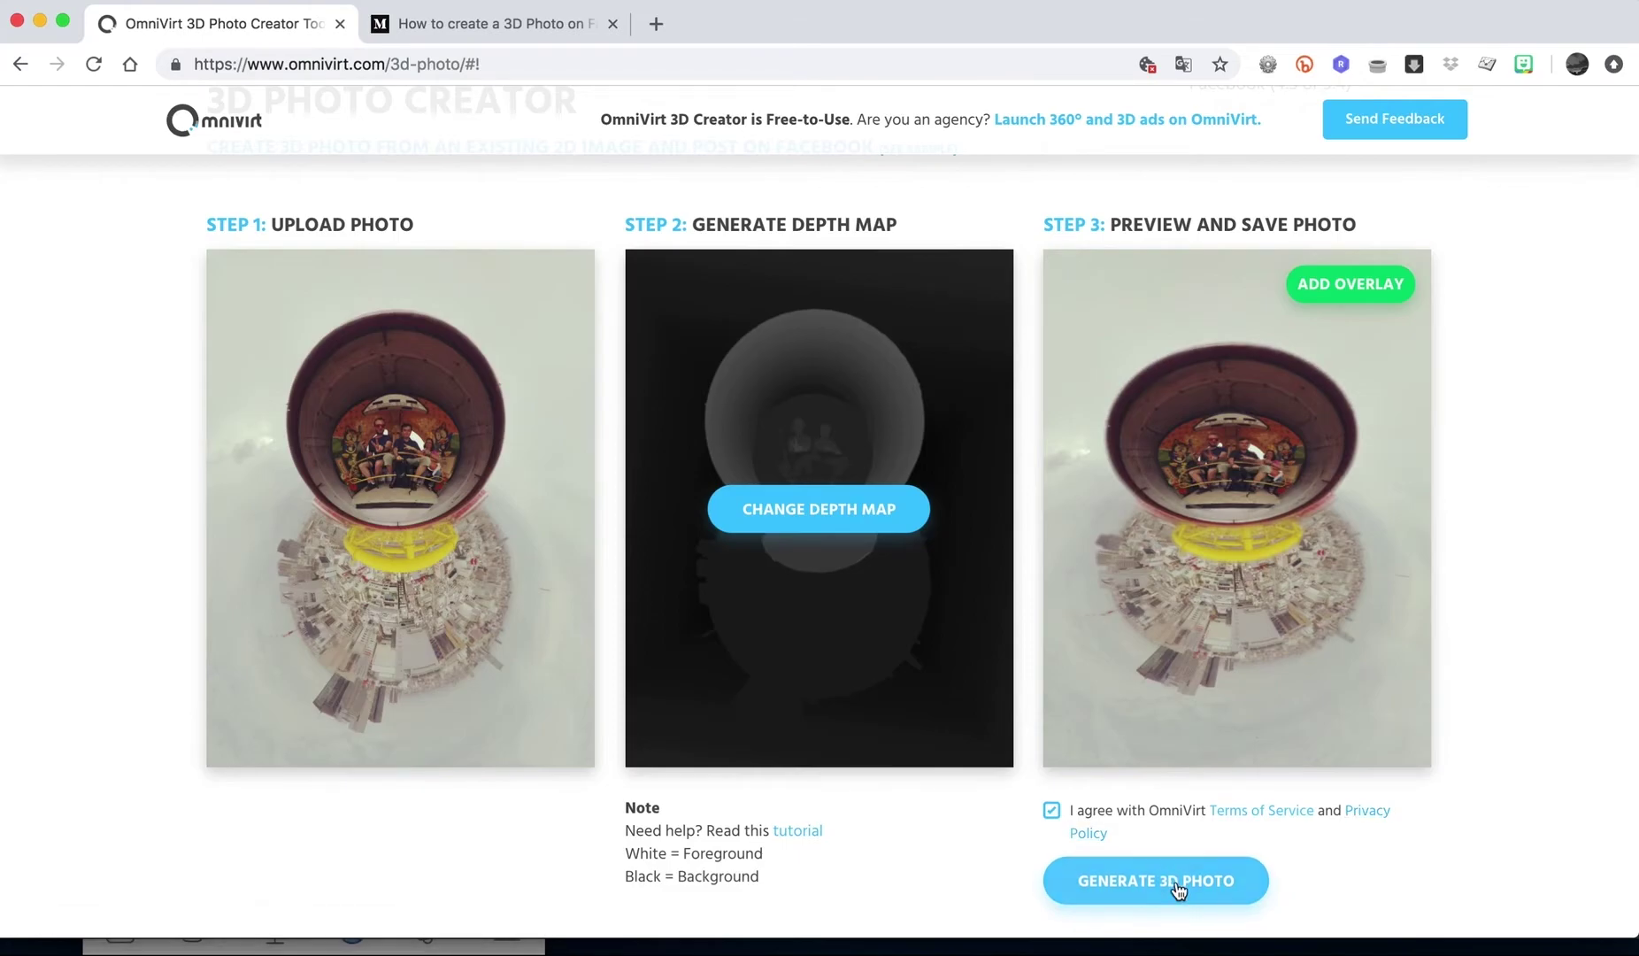
Step: Generate the 3D photo and open the resulting image link in a new tab
{"action": "left_click", "coordinate": [1175, 885]}
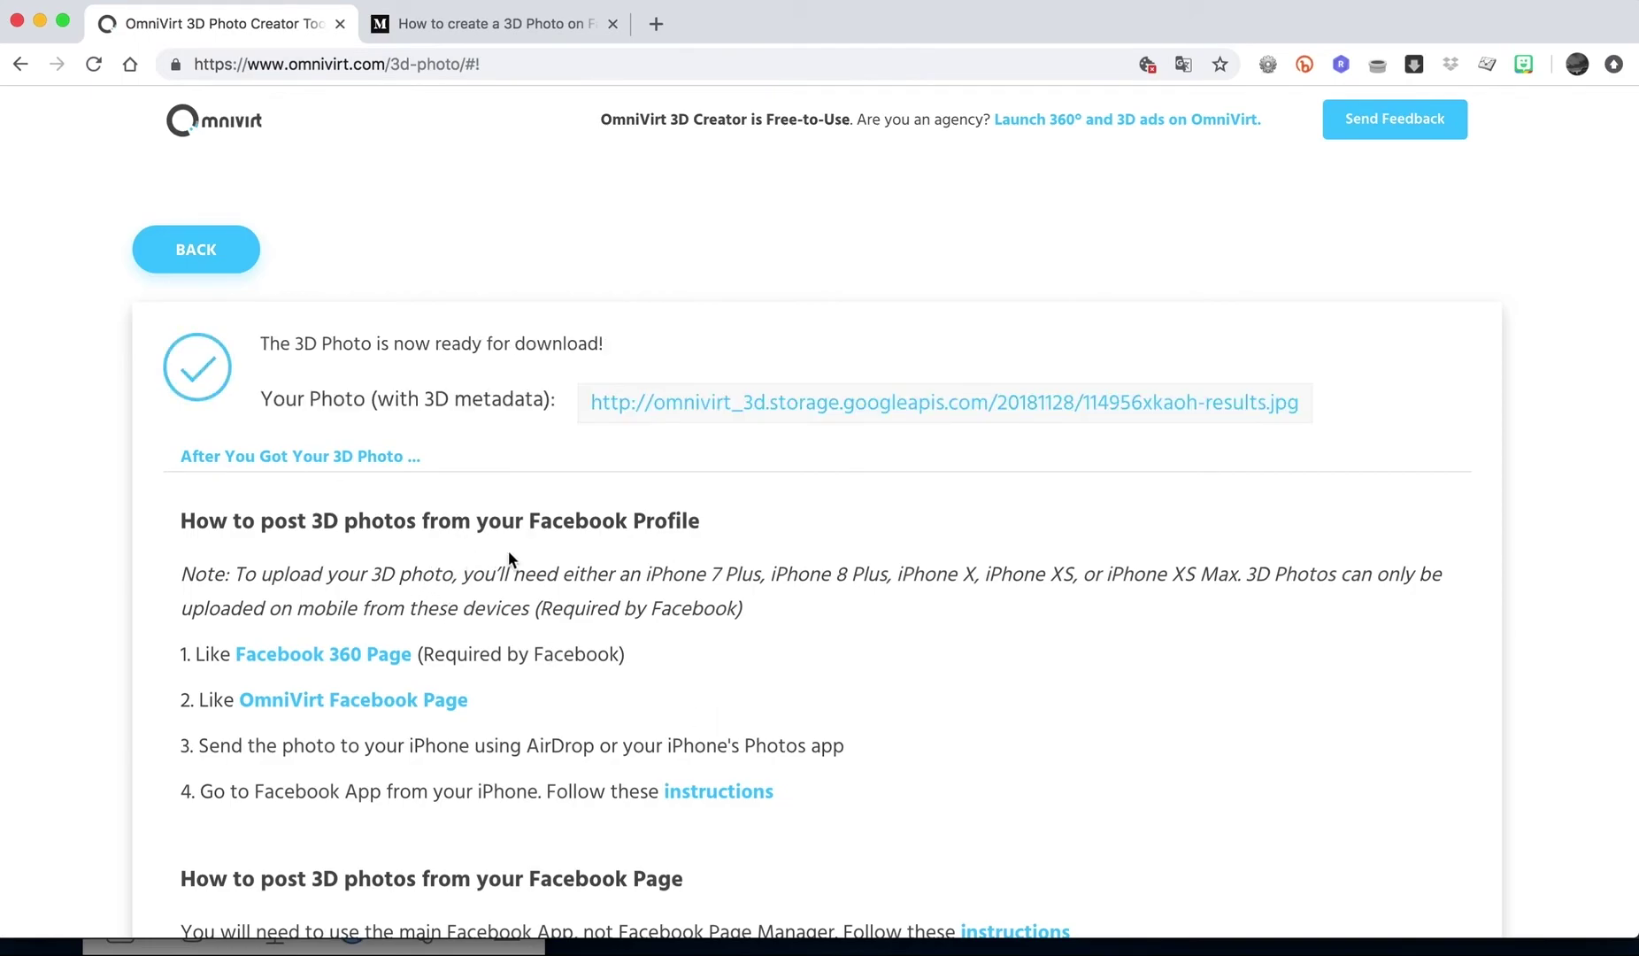
{"action": "triple_click", "coordinate": [690, 404]}
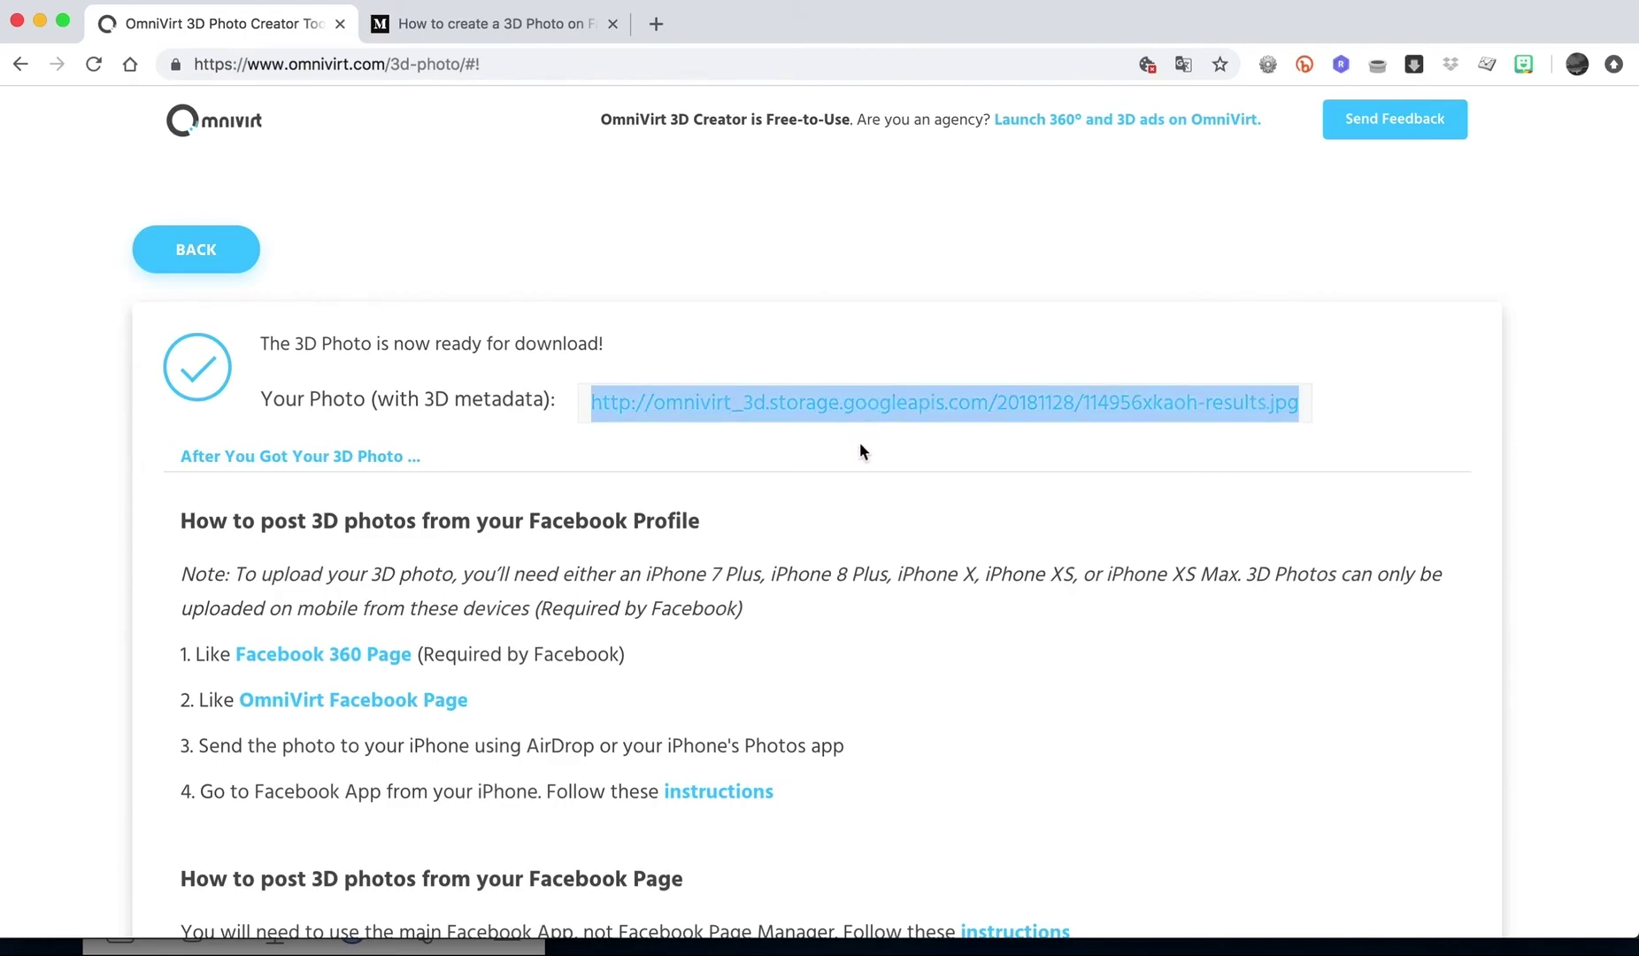
{"action": "left_click", "coordinate": [898, 411]}
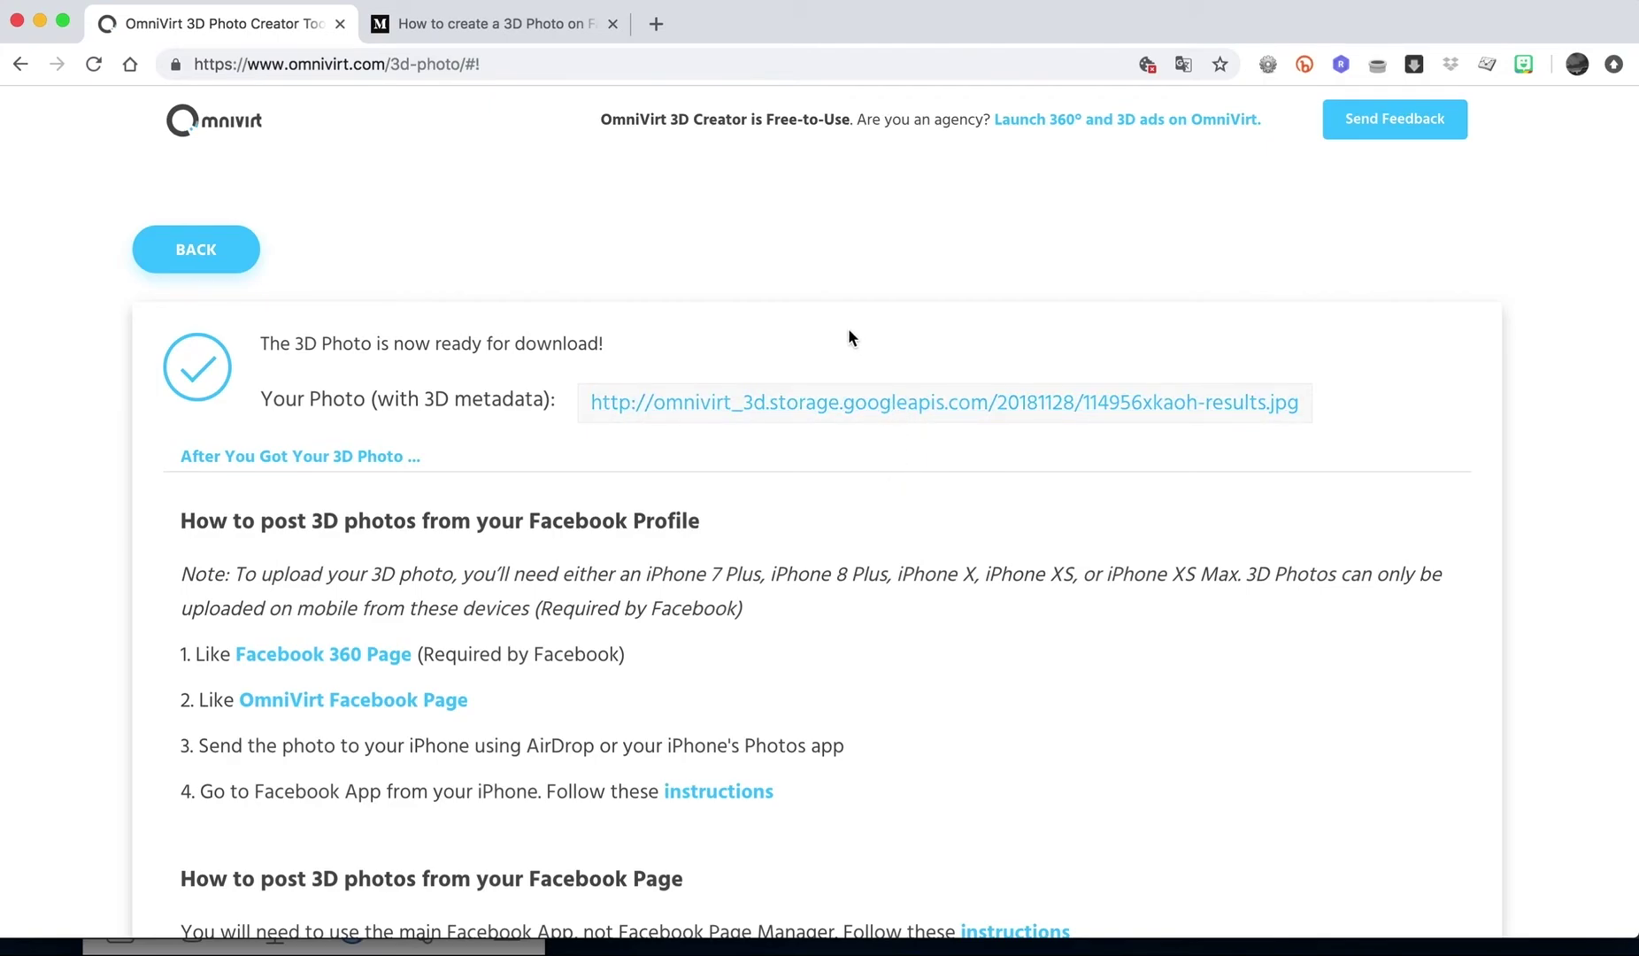
{"action": "triple_click", "coordinate": [885, 406]}
{"action": "right_click", "coordinate": [885, 406]}
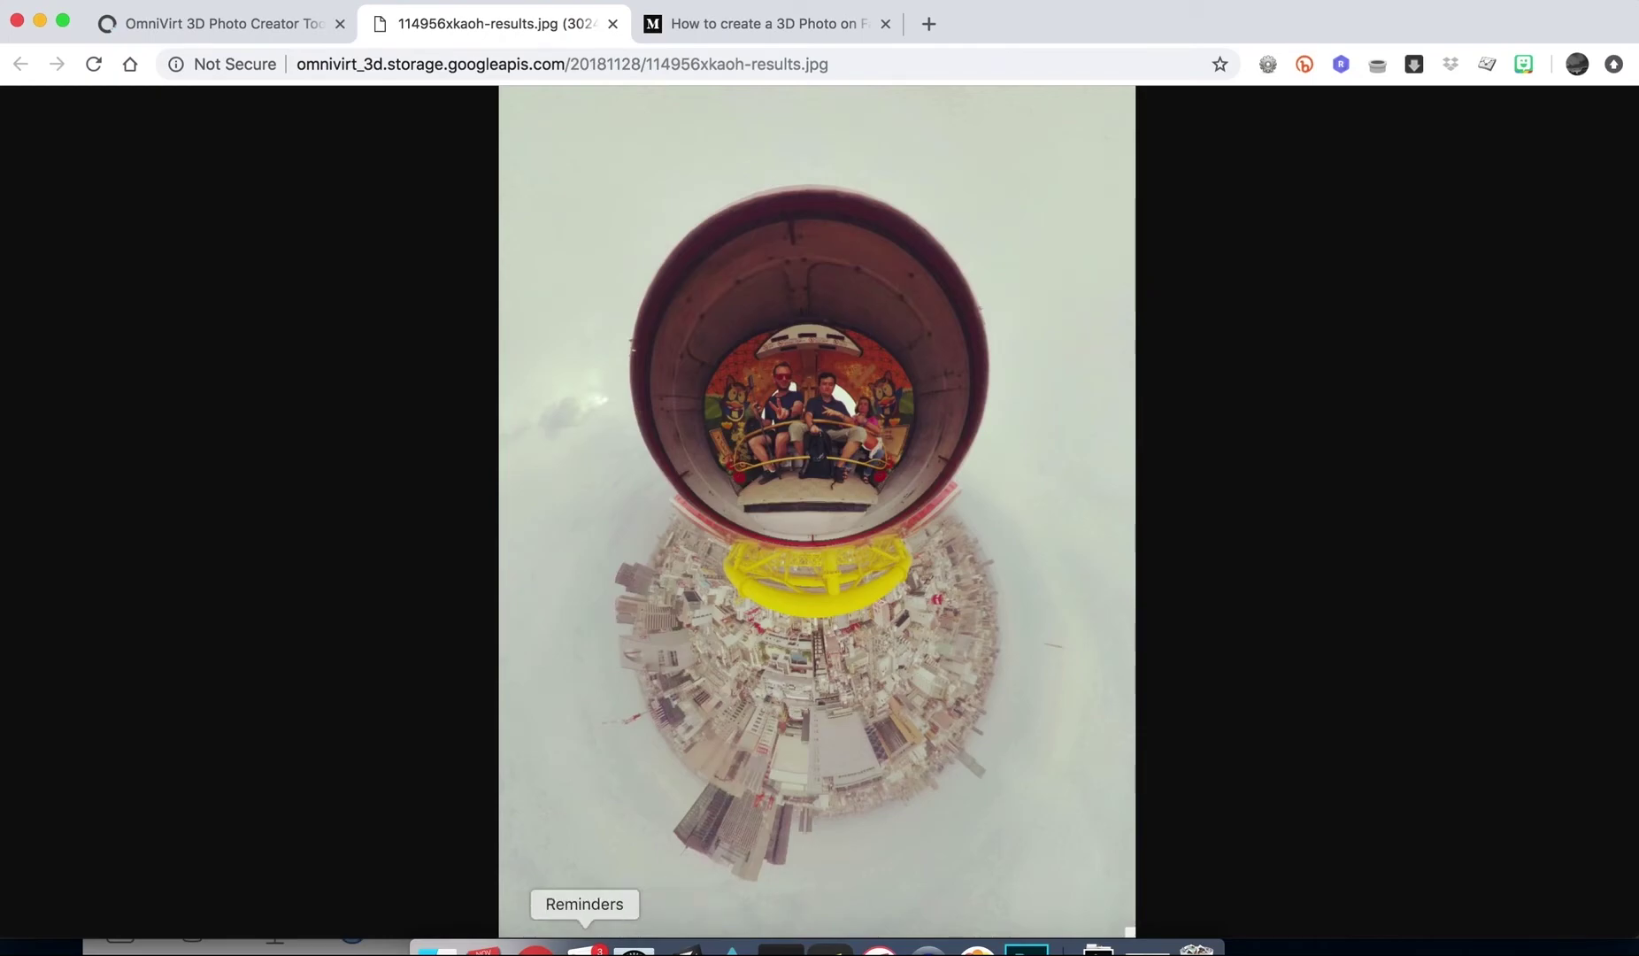
Step: Check the iPhone mirror in QuickTime, return to the Chrome 3D photo, then open Finder
{"action": "left_click", "coordinate": [927, 945]}
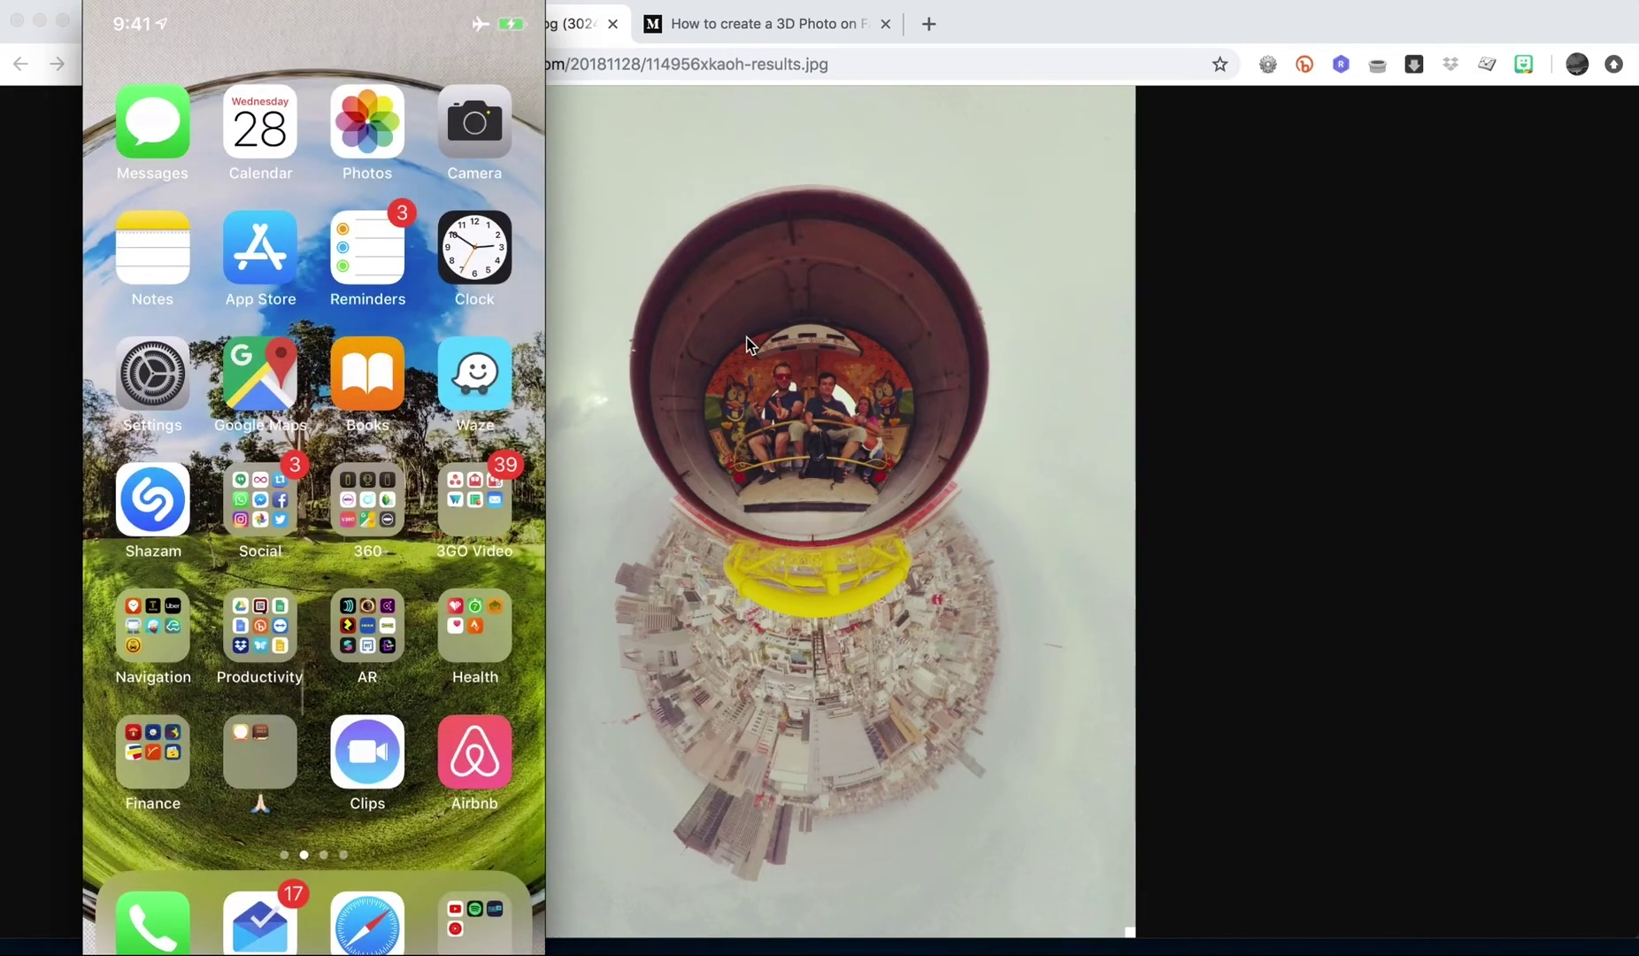
{"action": "left_click", "coordinate": [748, 344]}
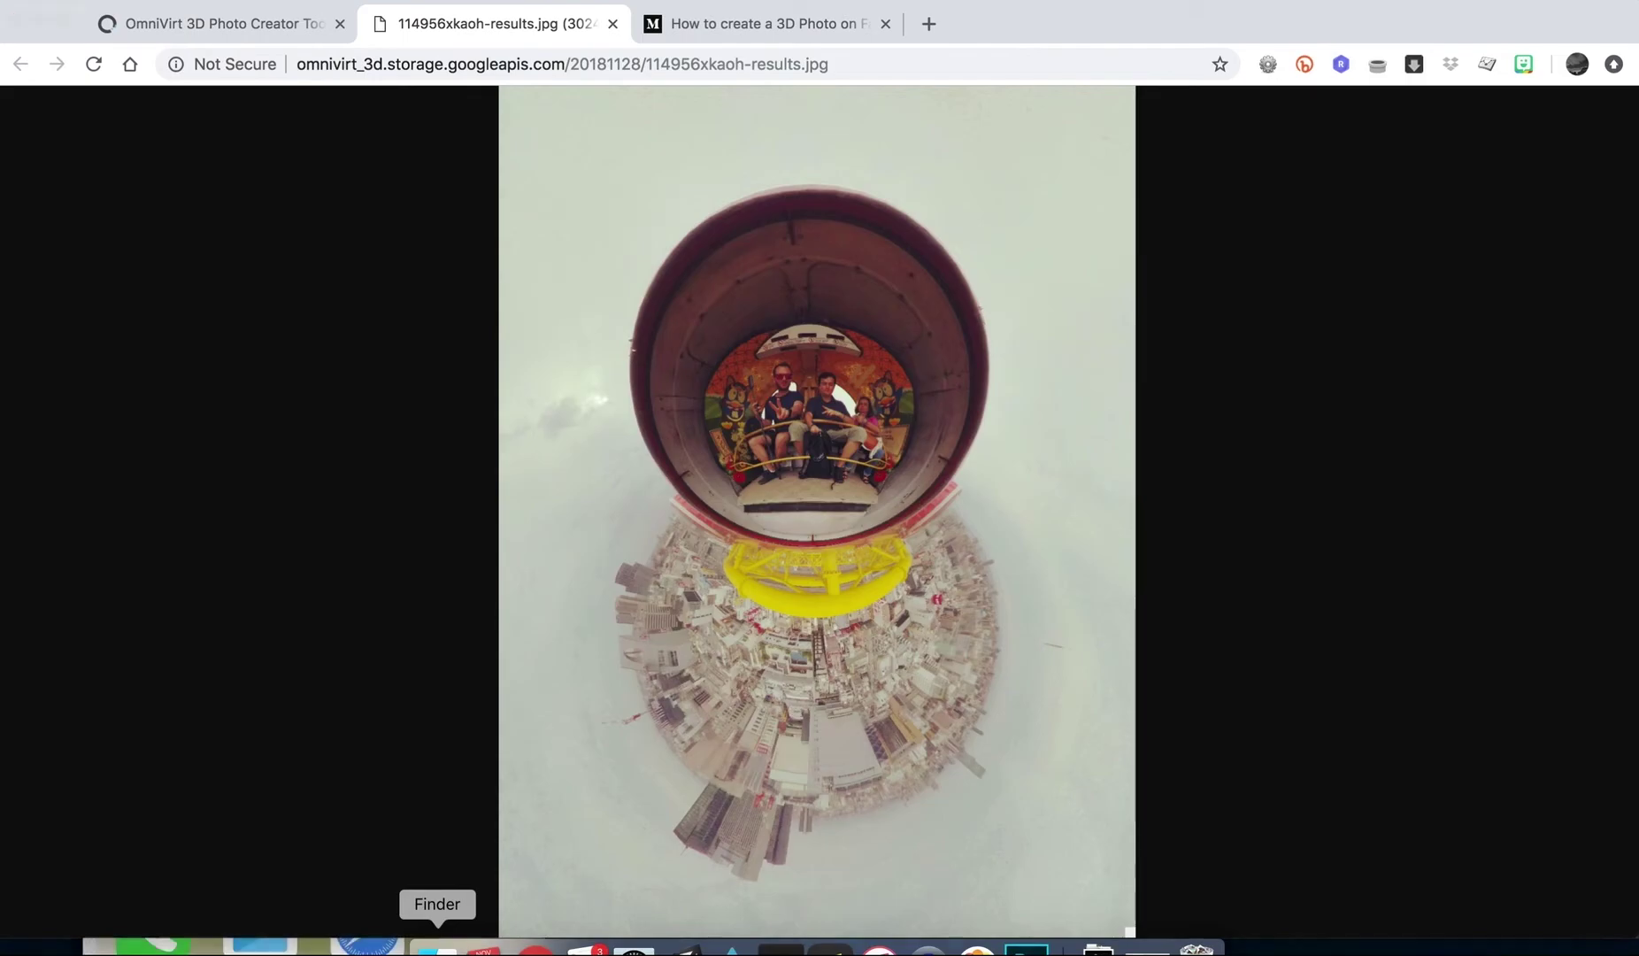
{"action": "left_click", "coordinate": [437, 947]}
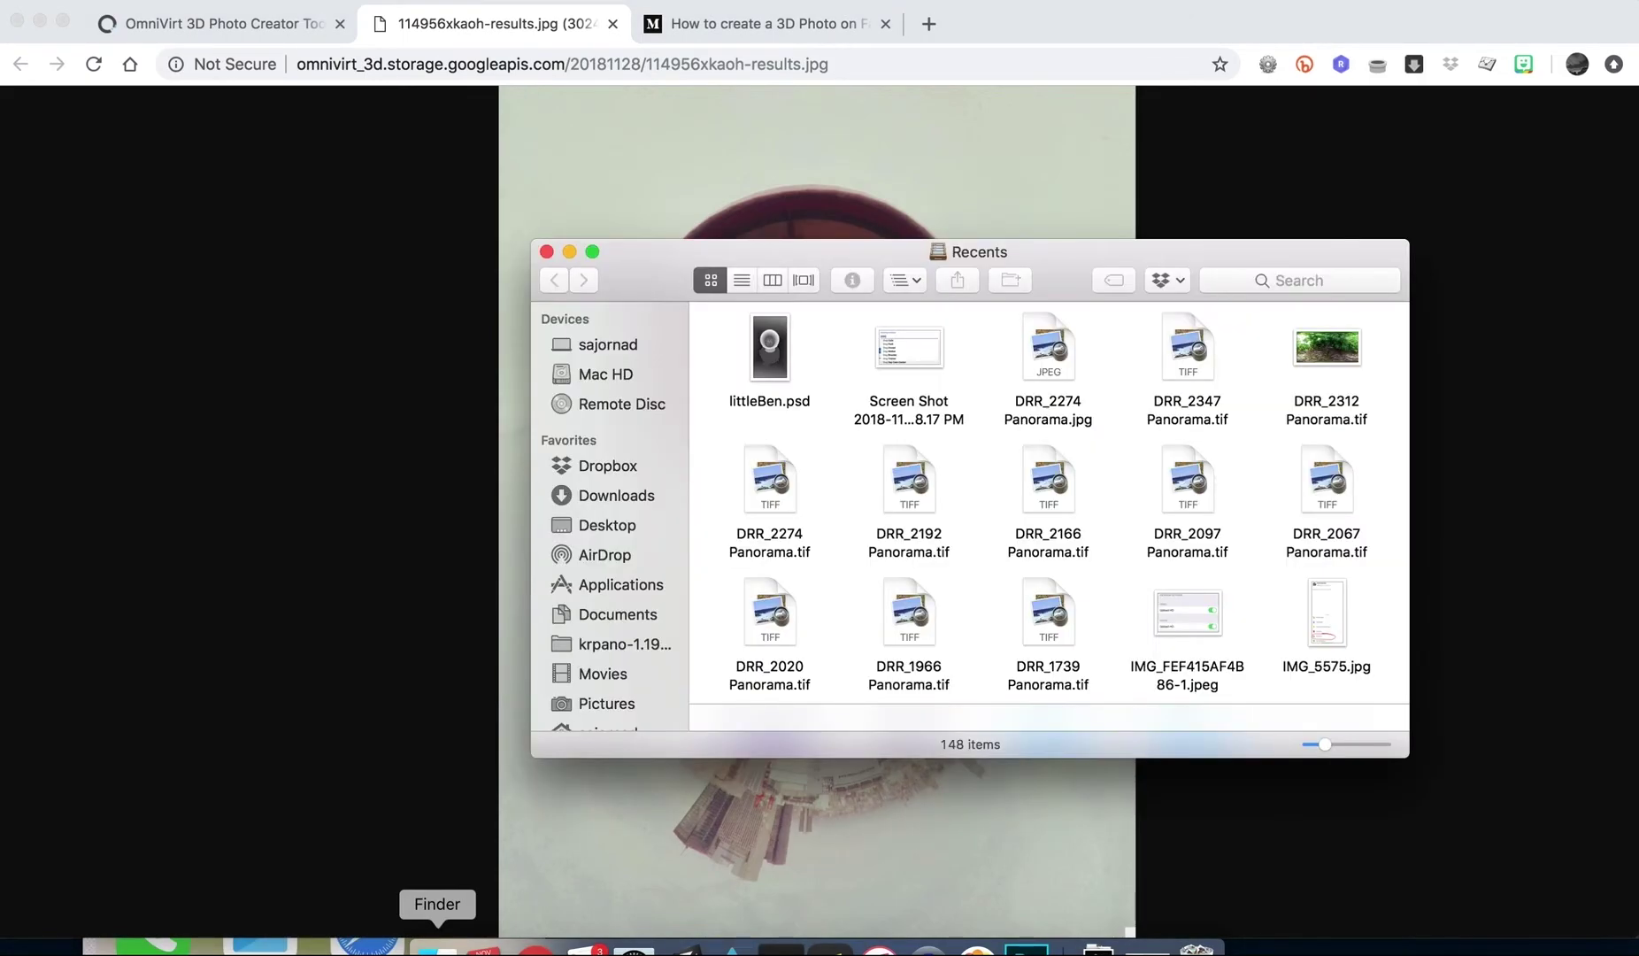
Step: Select 081055efqge-results.jpg in Downloads and open Desktop > 3D in a second Finder tab
{"action": "left_click", "coordinate": [637, 498]}
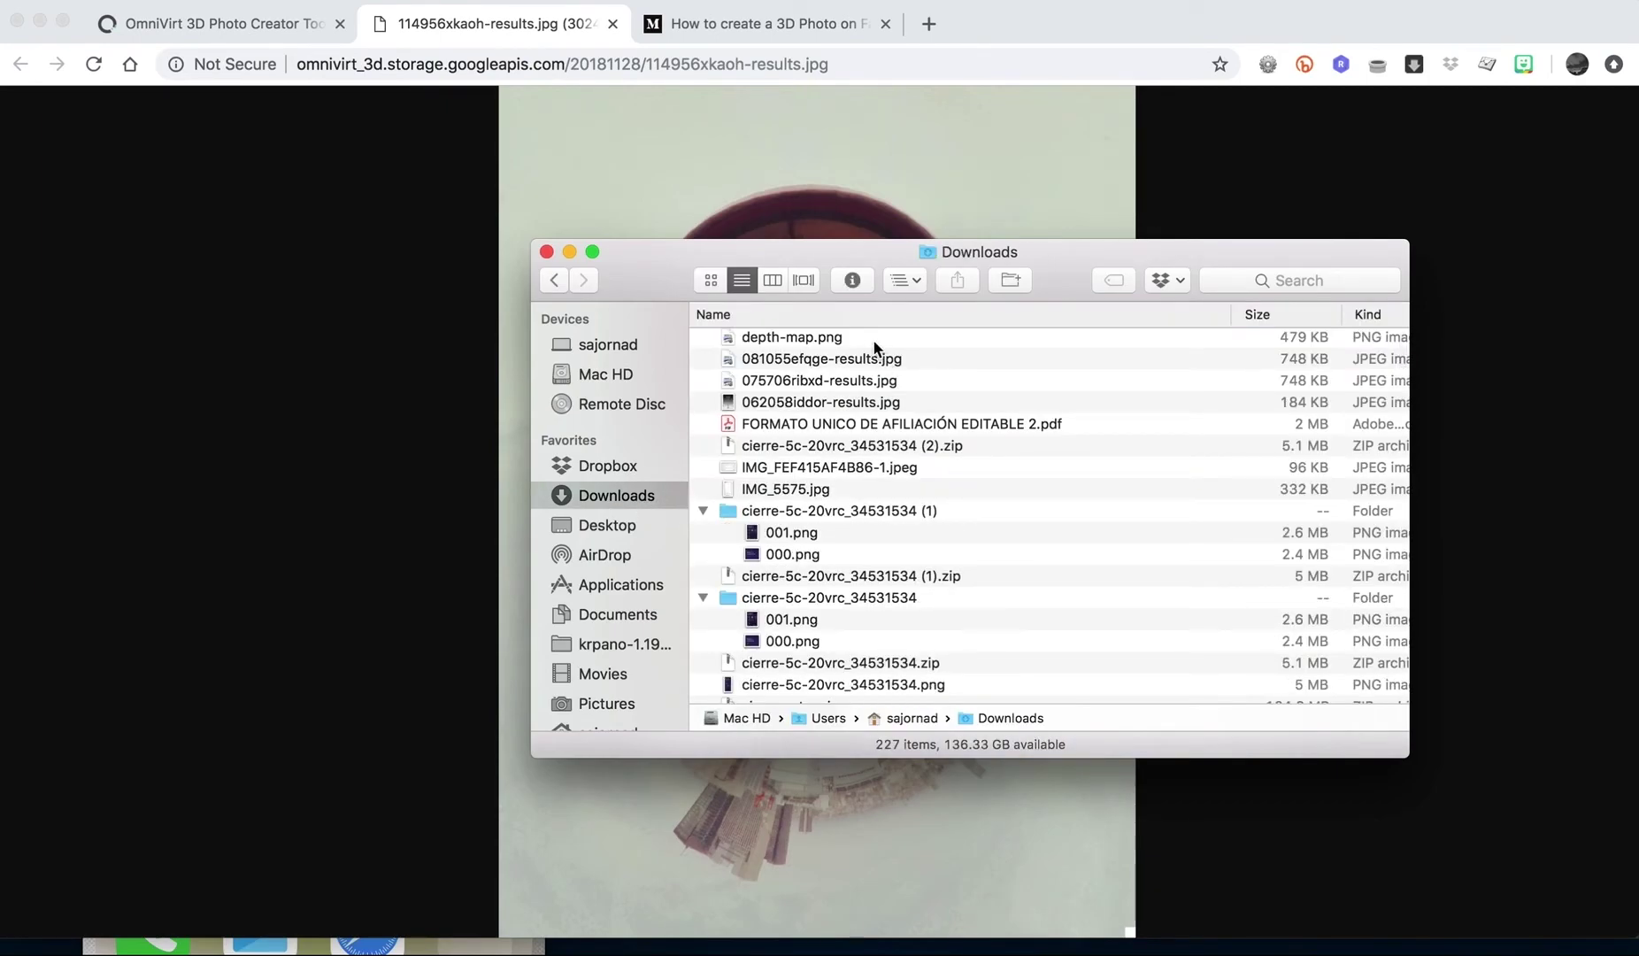
{"action": "left_click", "coordinate": [829, 367]}
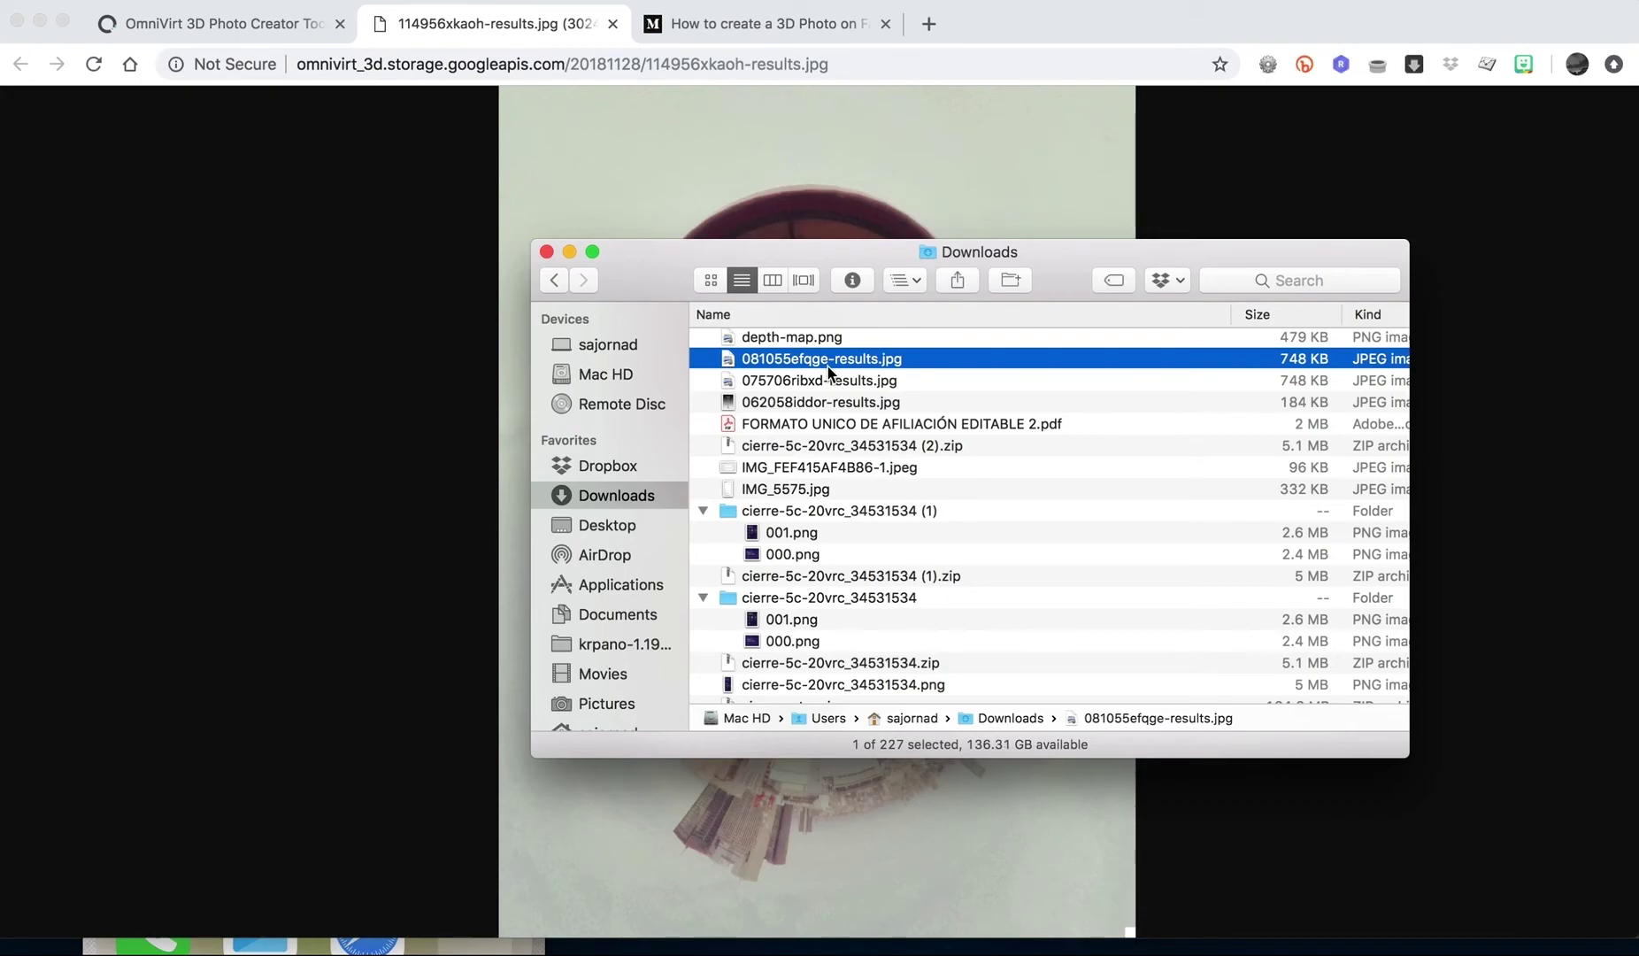
{"action": "key", "text": "super+t"}
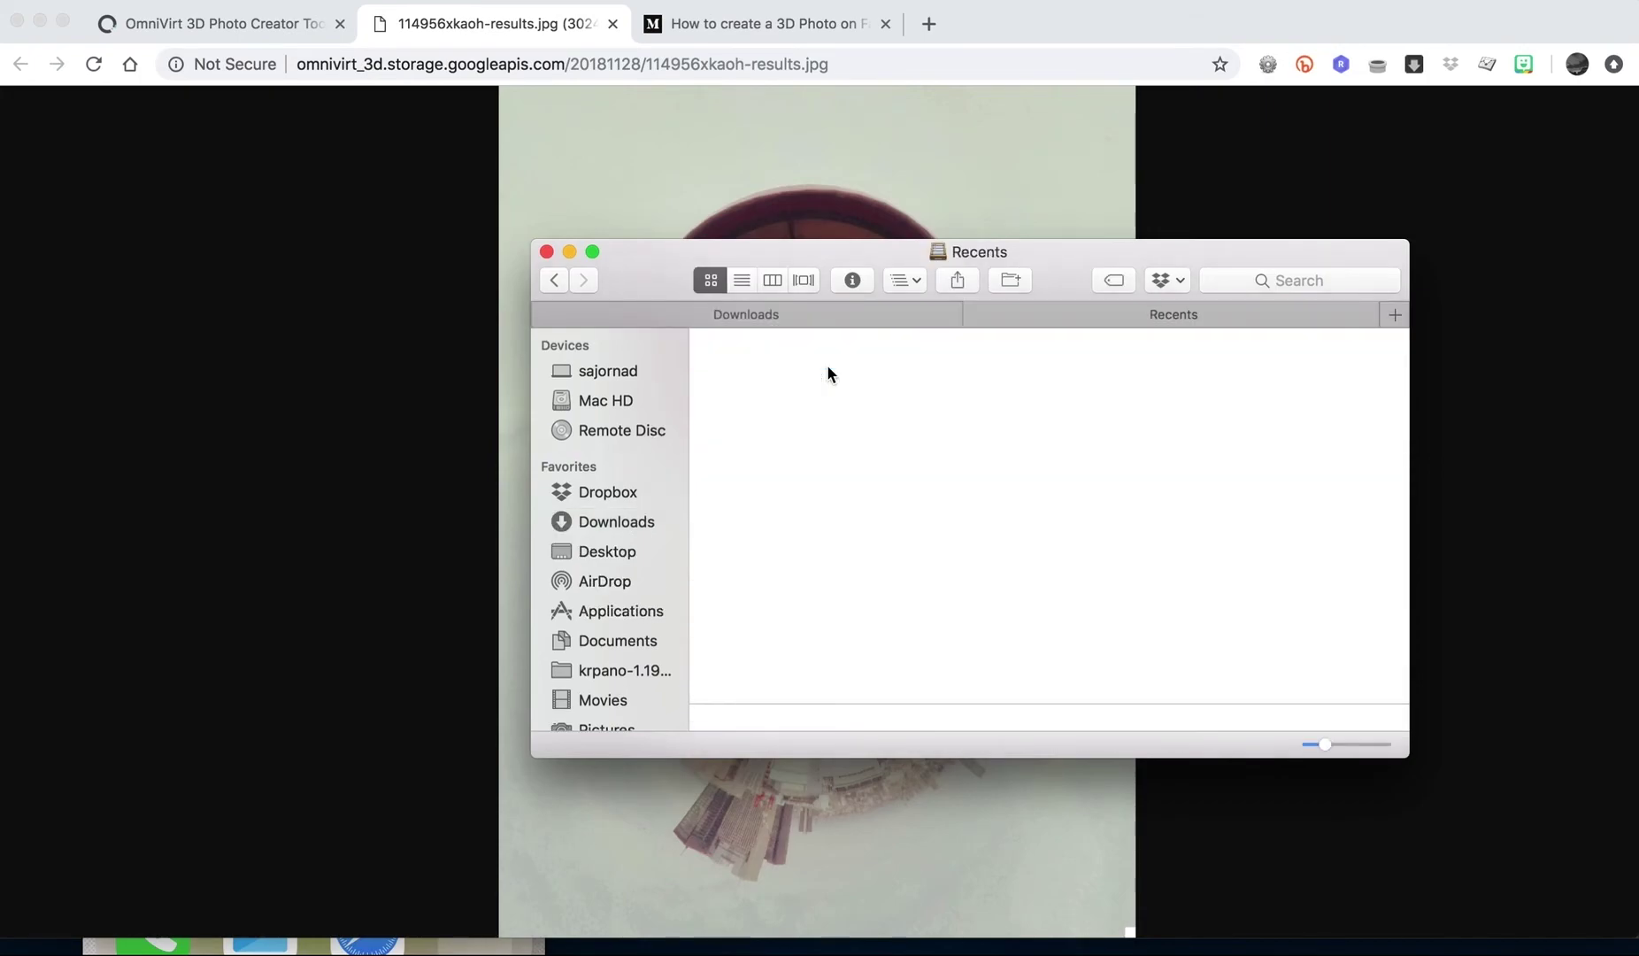
{"action": "left_click", "coordinate": [620, 552]}
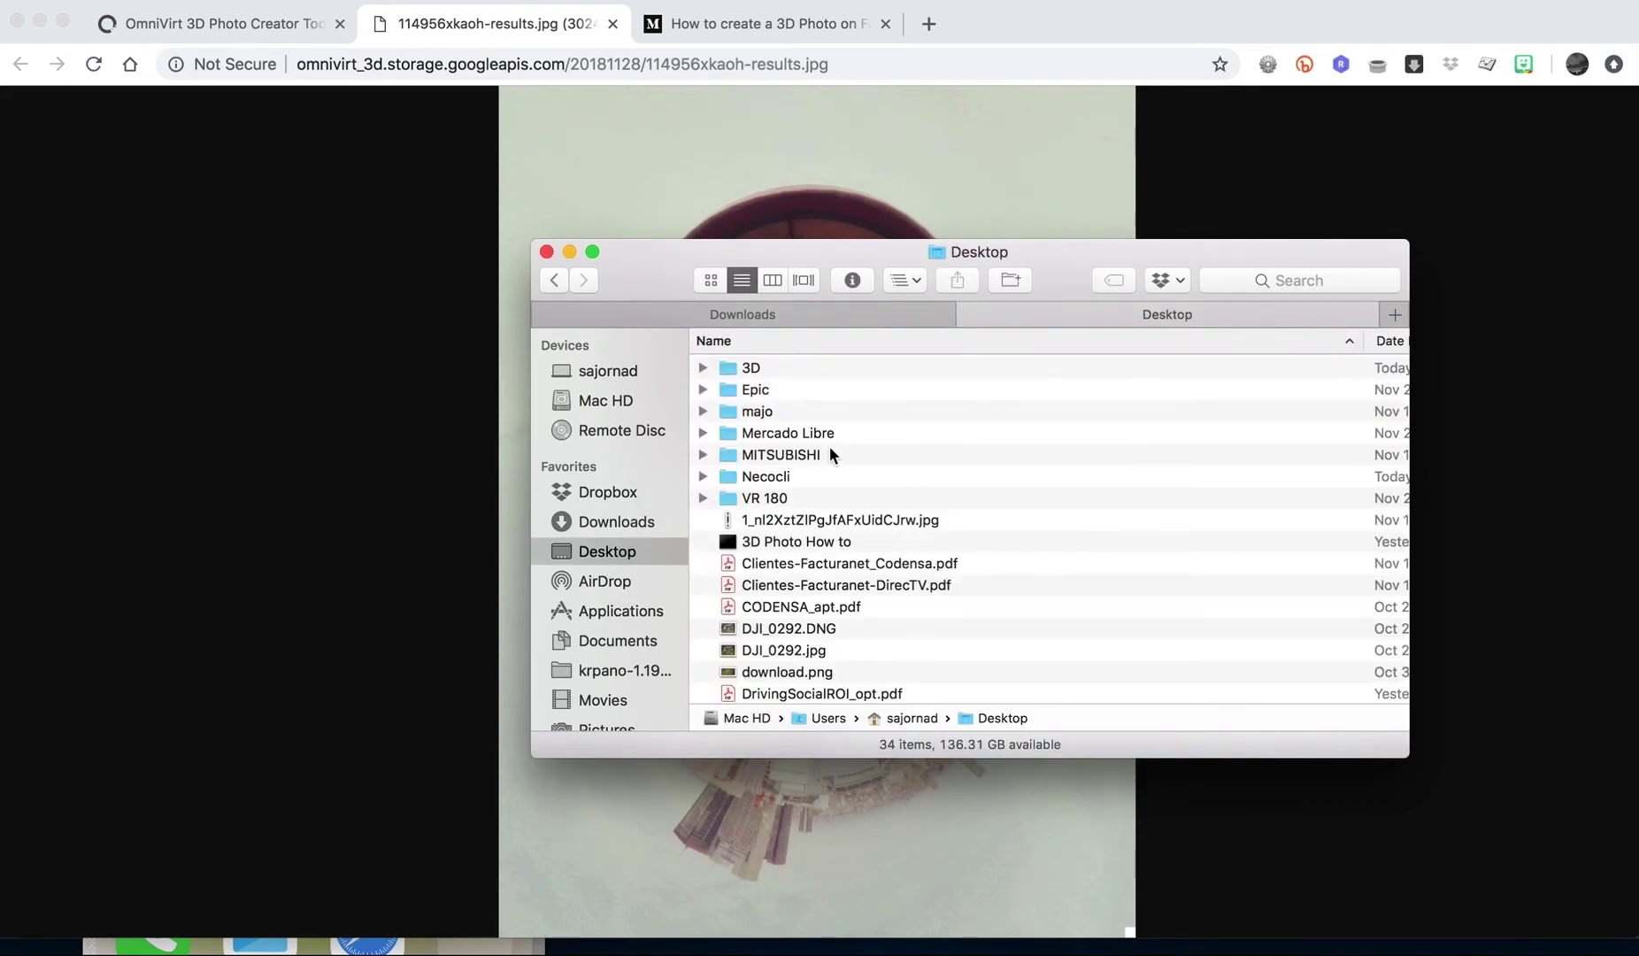
{"action": "left_click", "coordinate": [750, 368]}
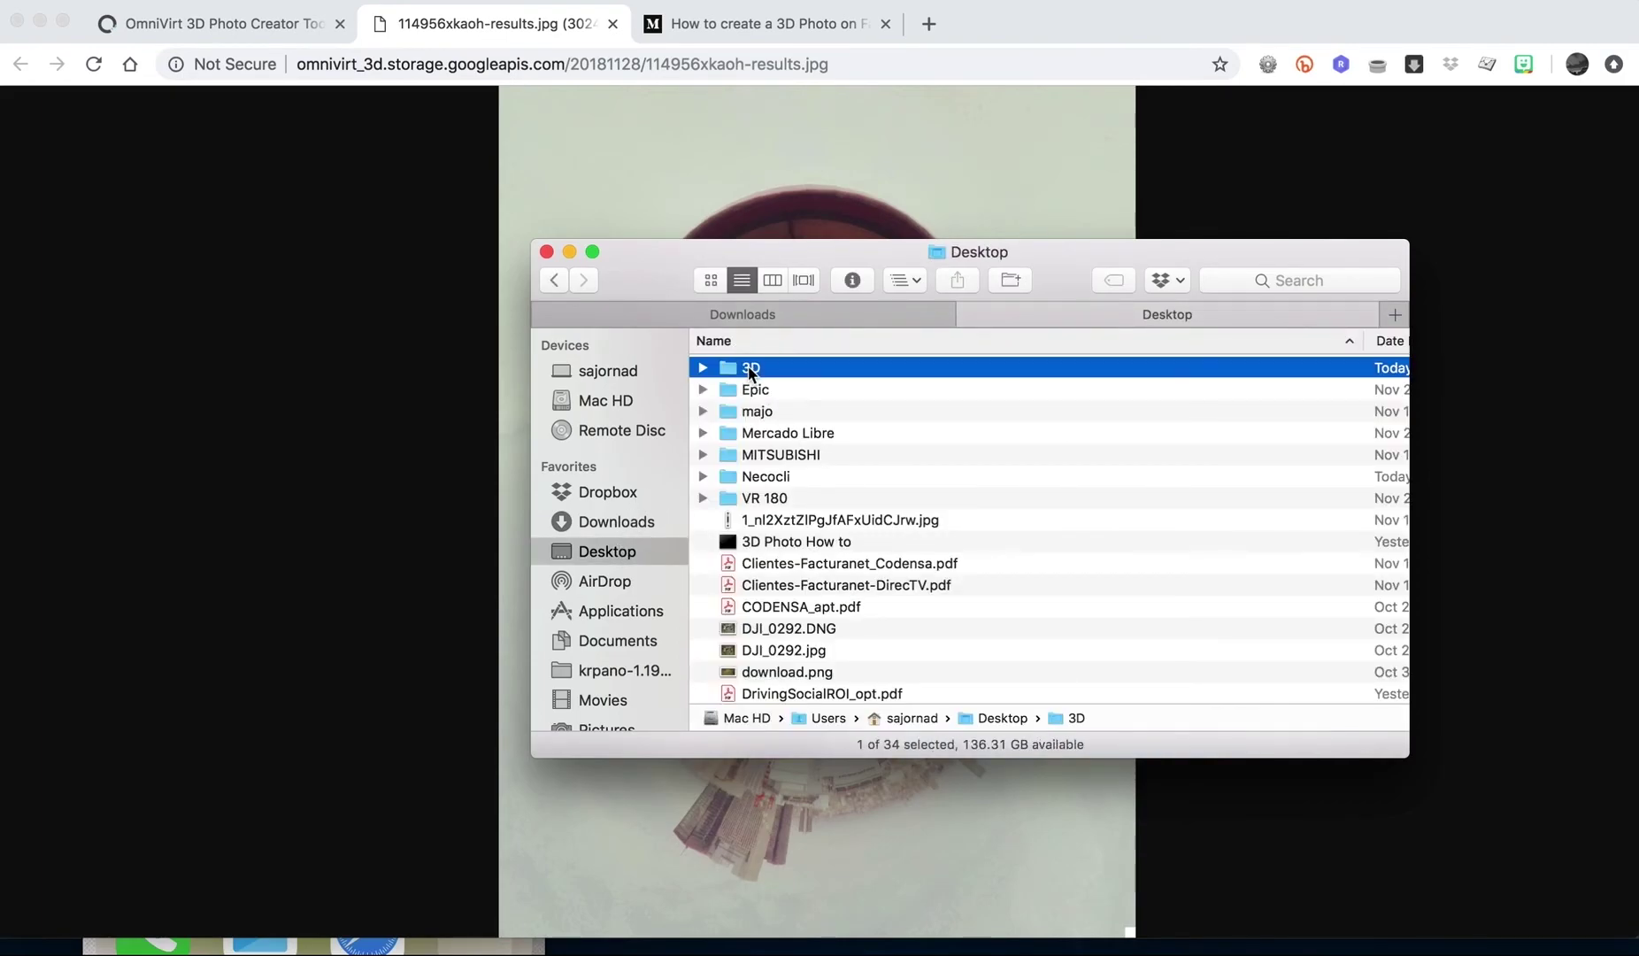
{"action": "double_click", "coordinate": [750, 368]}
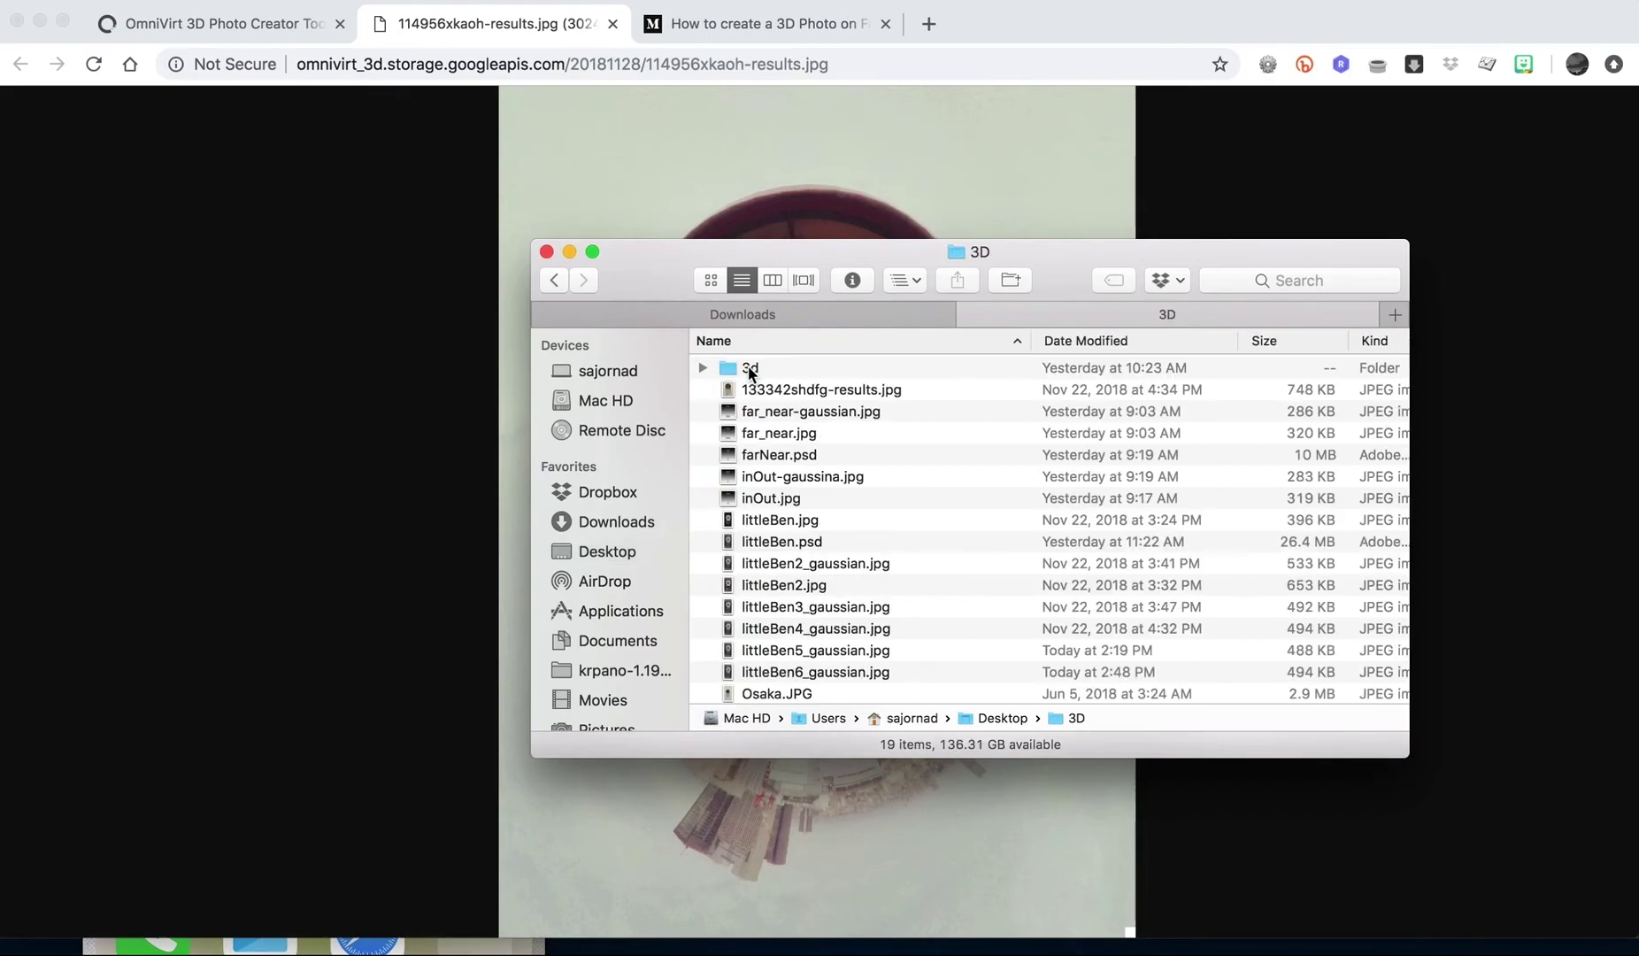
Step: Drag 081055efqge-results.jpg from the Downloads tab onto the 3D folder tab
{"action": "left_click", "coordinate": [807, 313]}
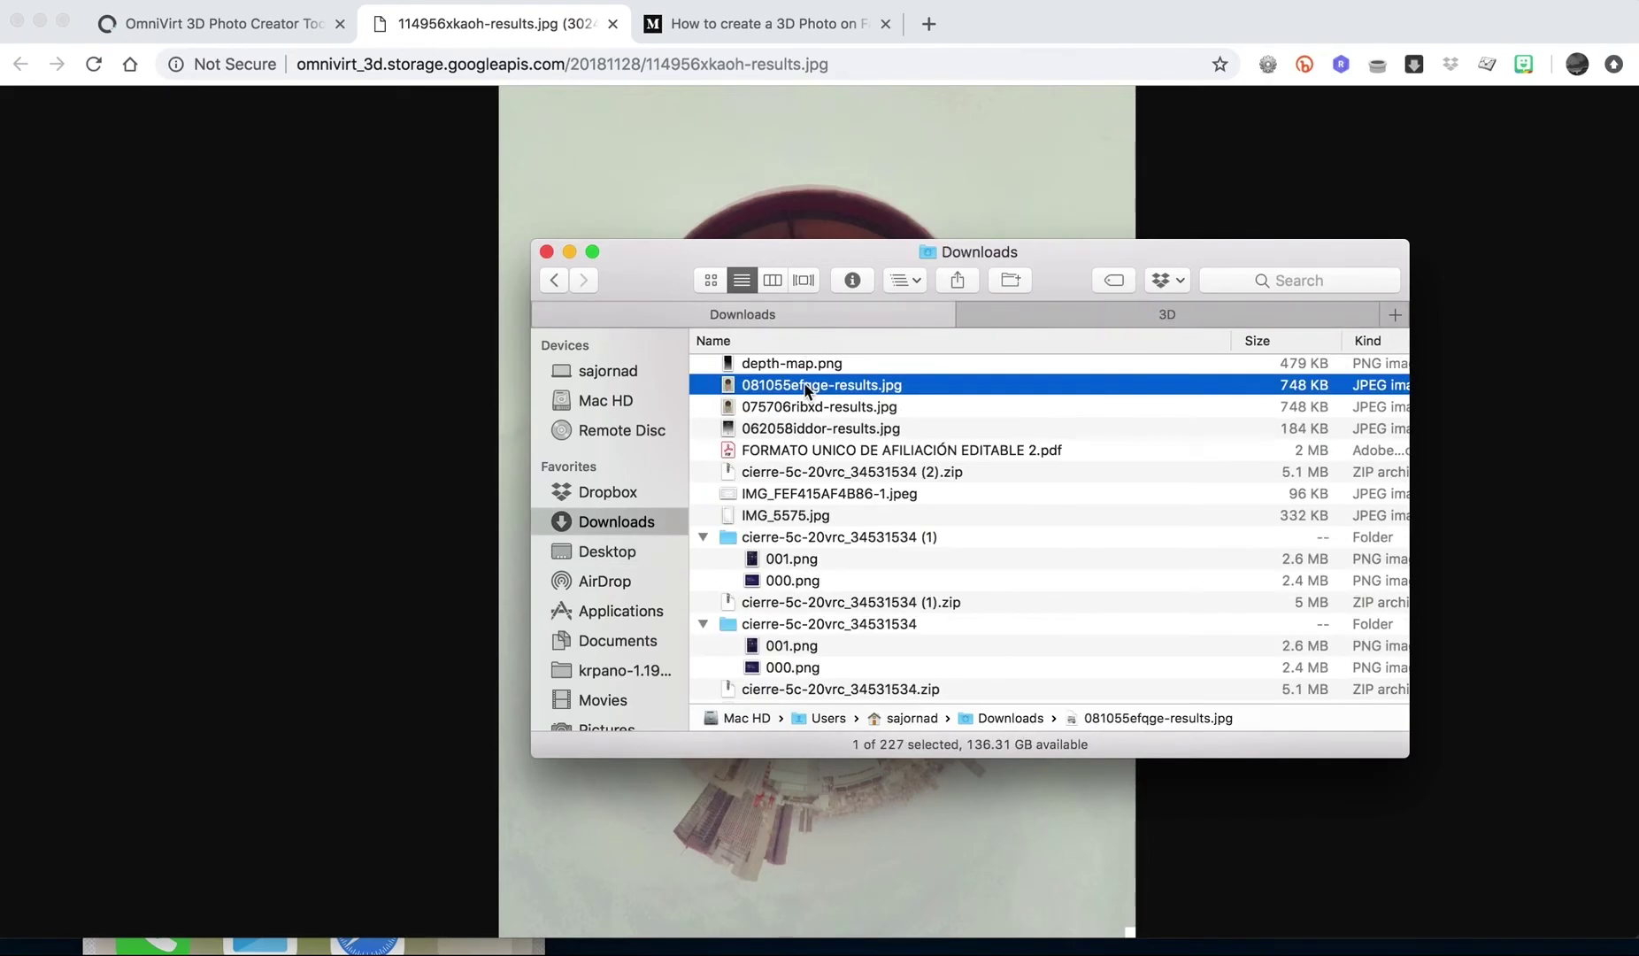
{"action": "left_click_drag", "start_coordinate": [808, 389], "coordinate": [1177, 316]}
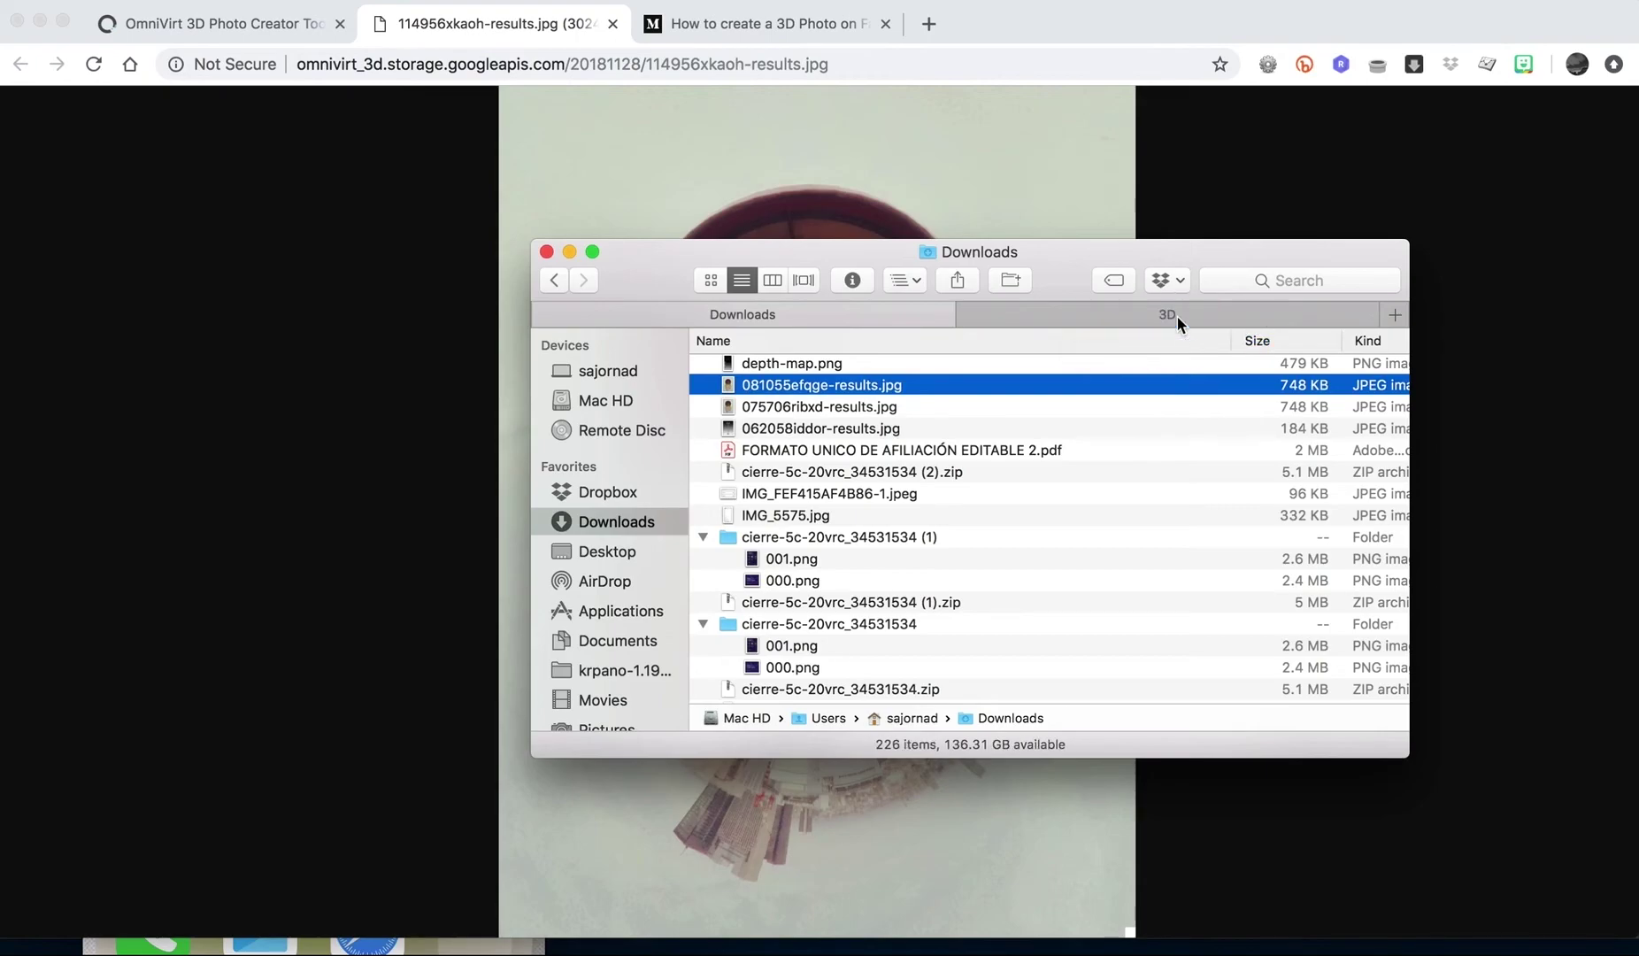
{"action": "left_click", "coordinate": [1177, 316]}
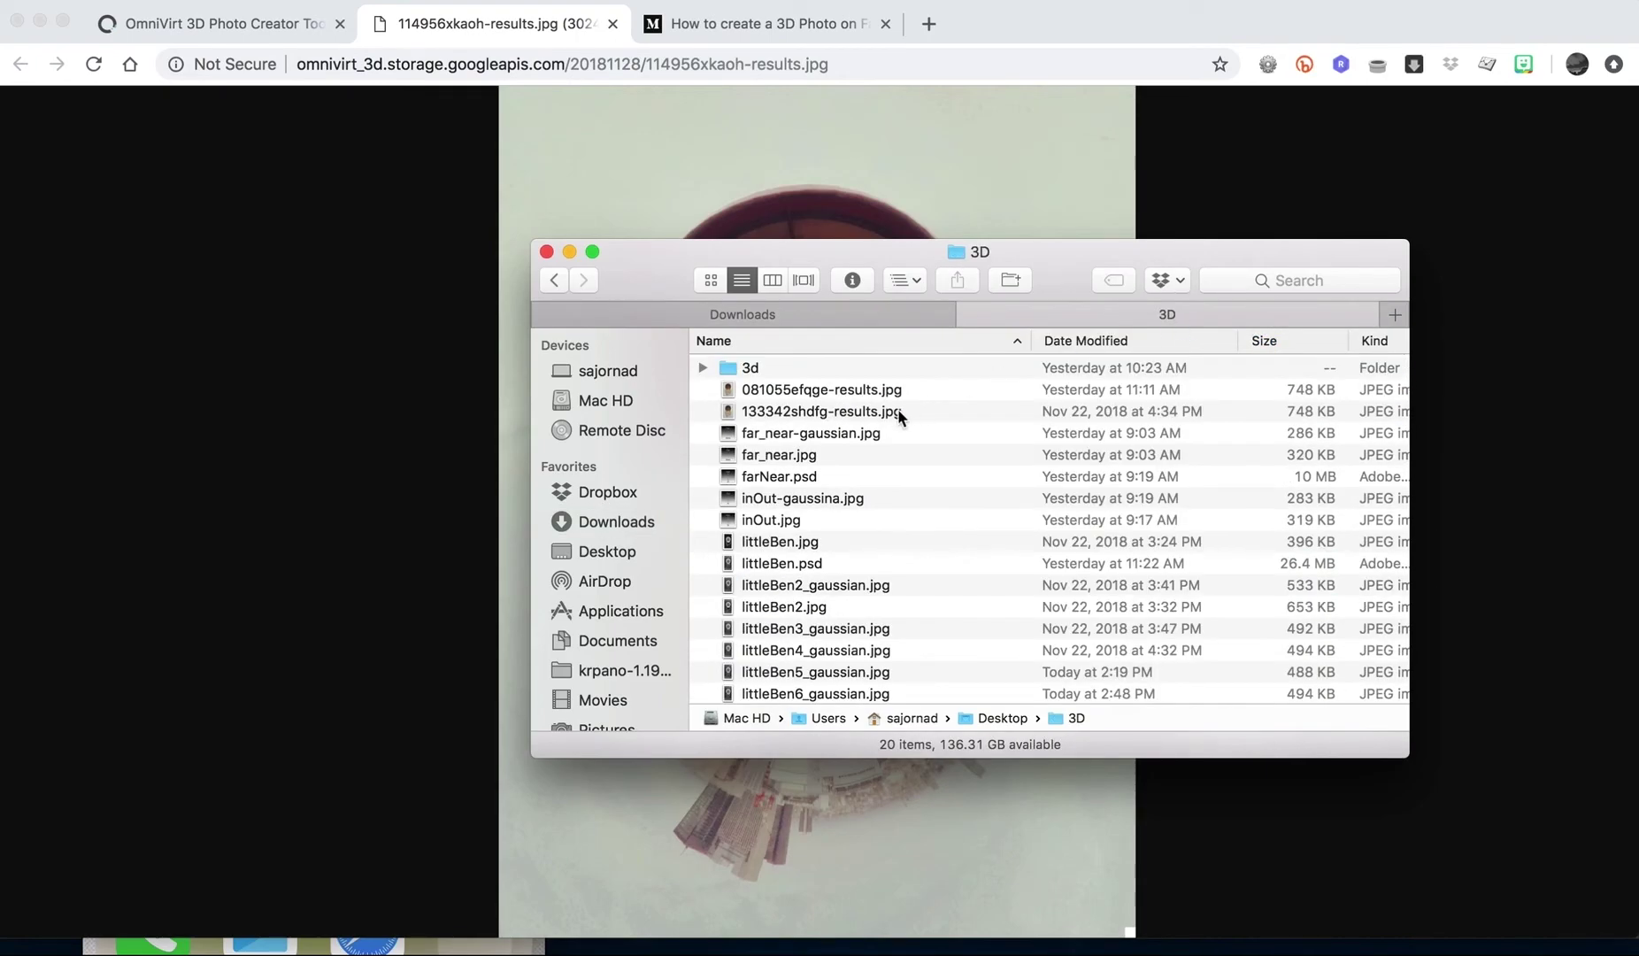
{"action": "left_click", "coordinate": [858, 387]}
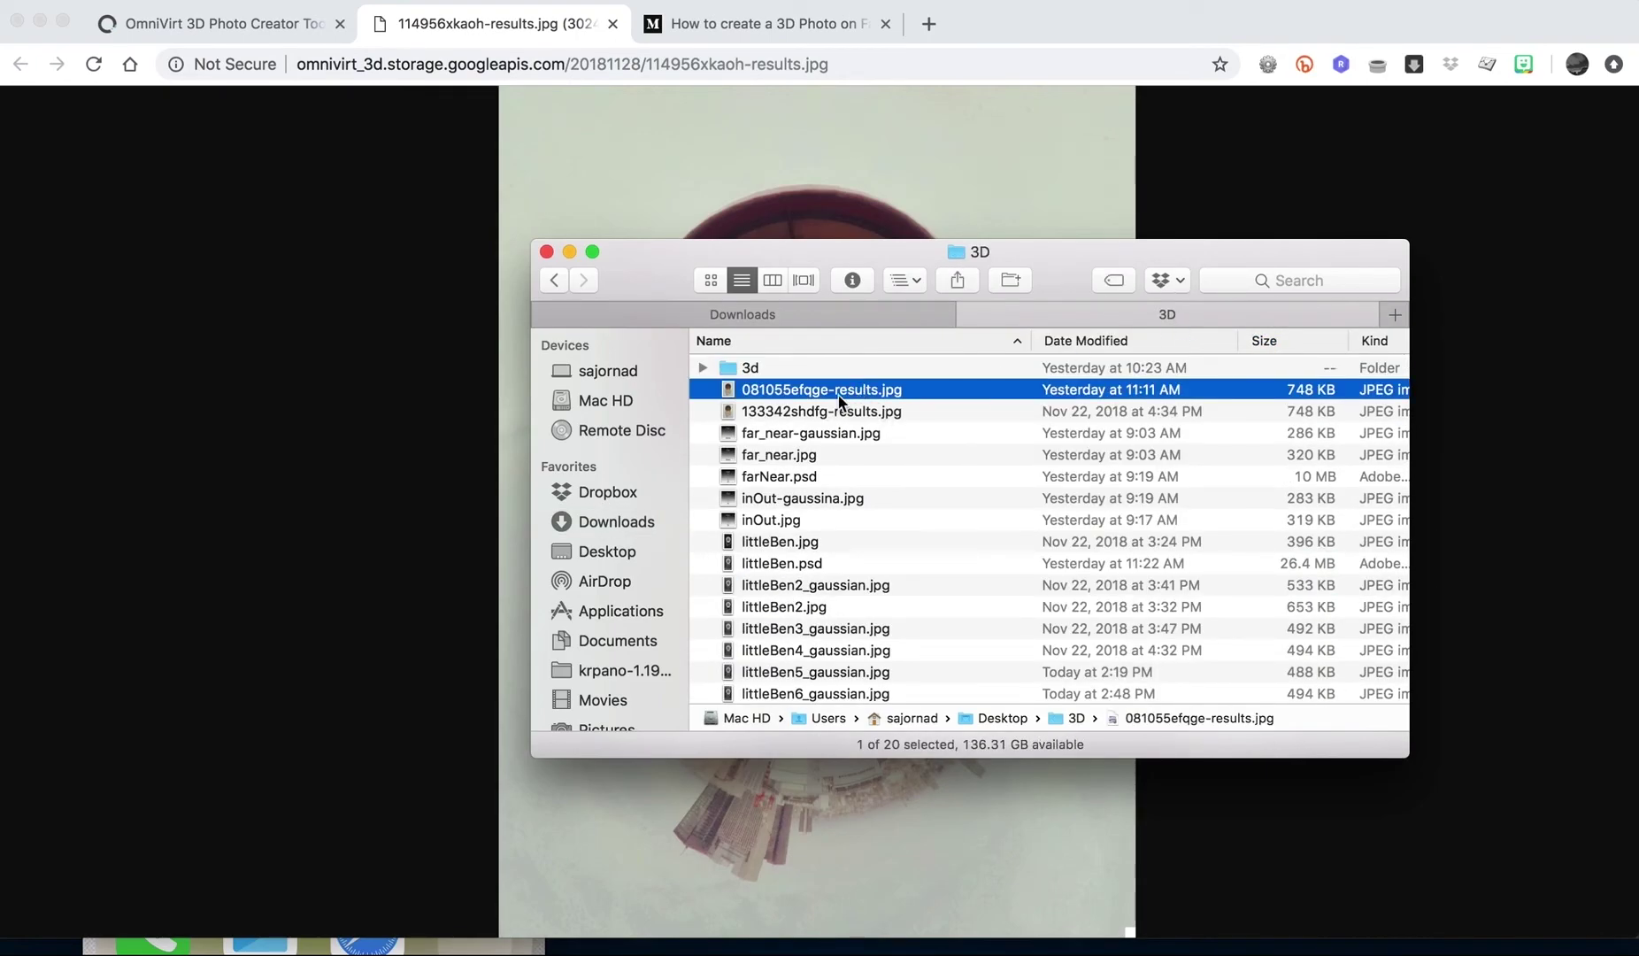
Step: Sort the 3D folder by Size and compare the two 748 KB results JPEGs
{"action": "left_click", "coordinate": [835, 413]}
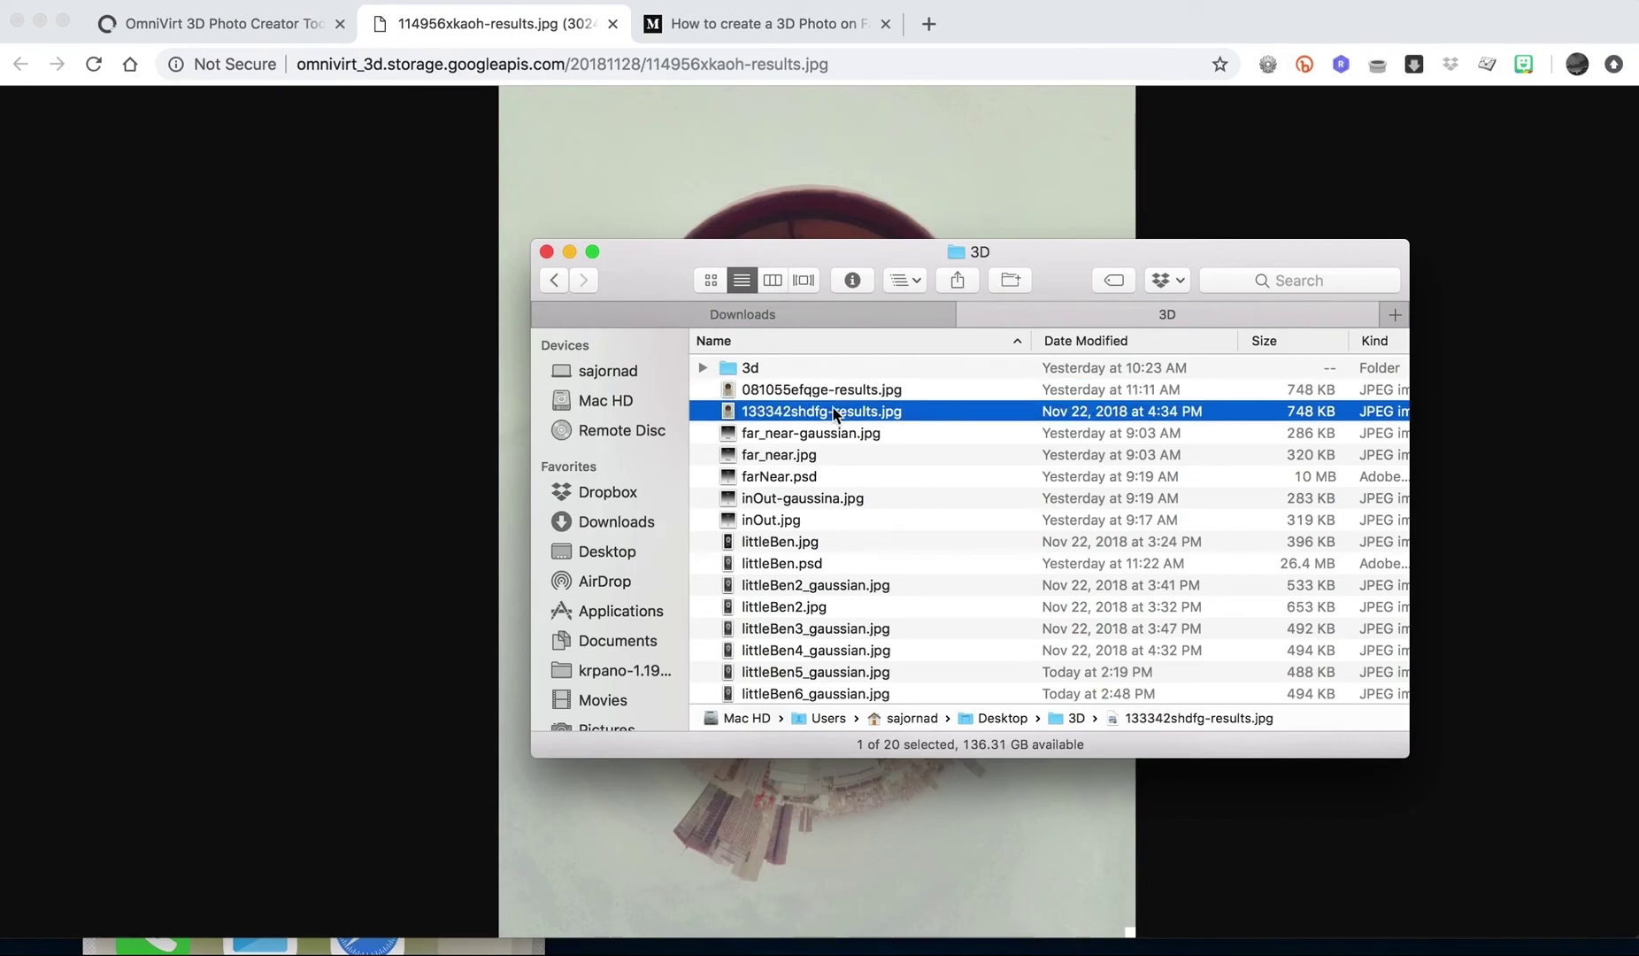
{"action": "left_click", "coordinate": [1298, 342]}
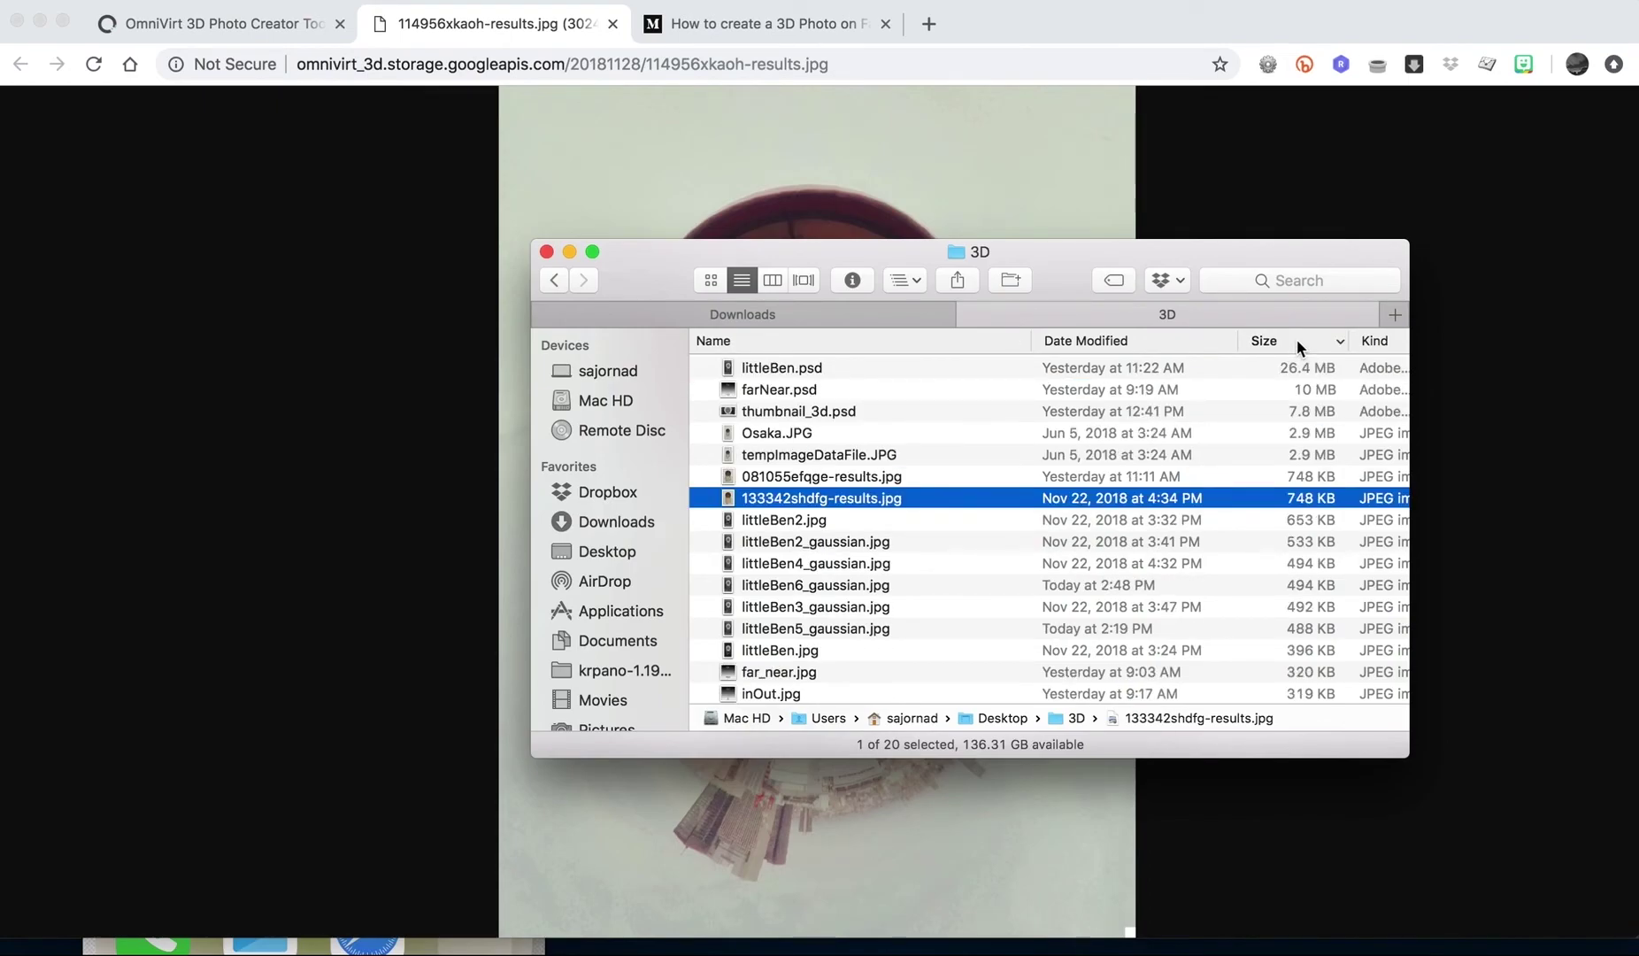
{"action": "left_click", "coordinate": [900, 478]}
{"action": "scroll", "coordinate": [900, 476], "scroll_direction": "down", "scroll_amount": 3}
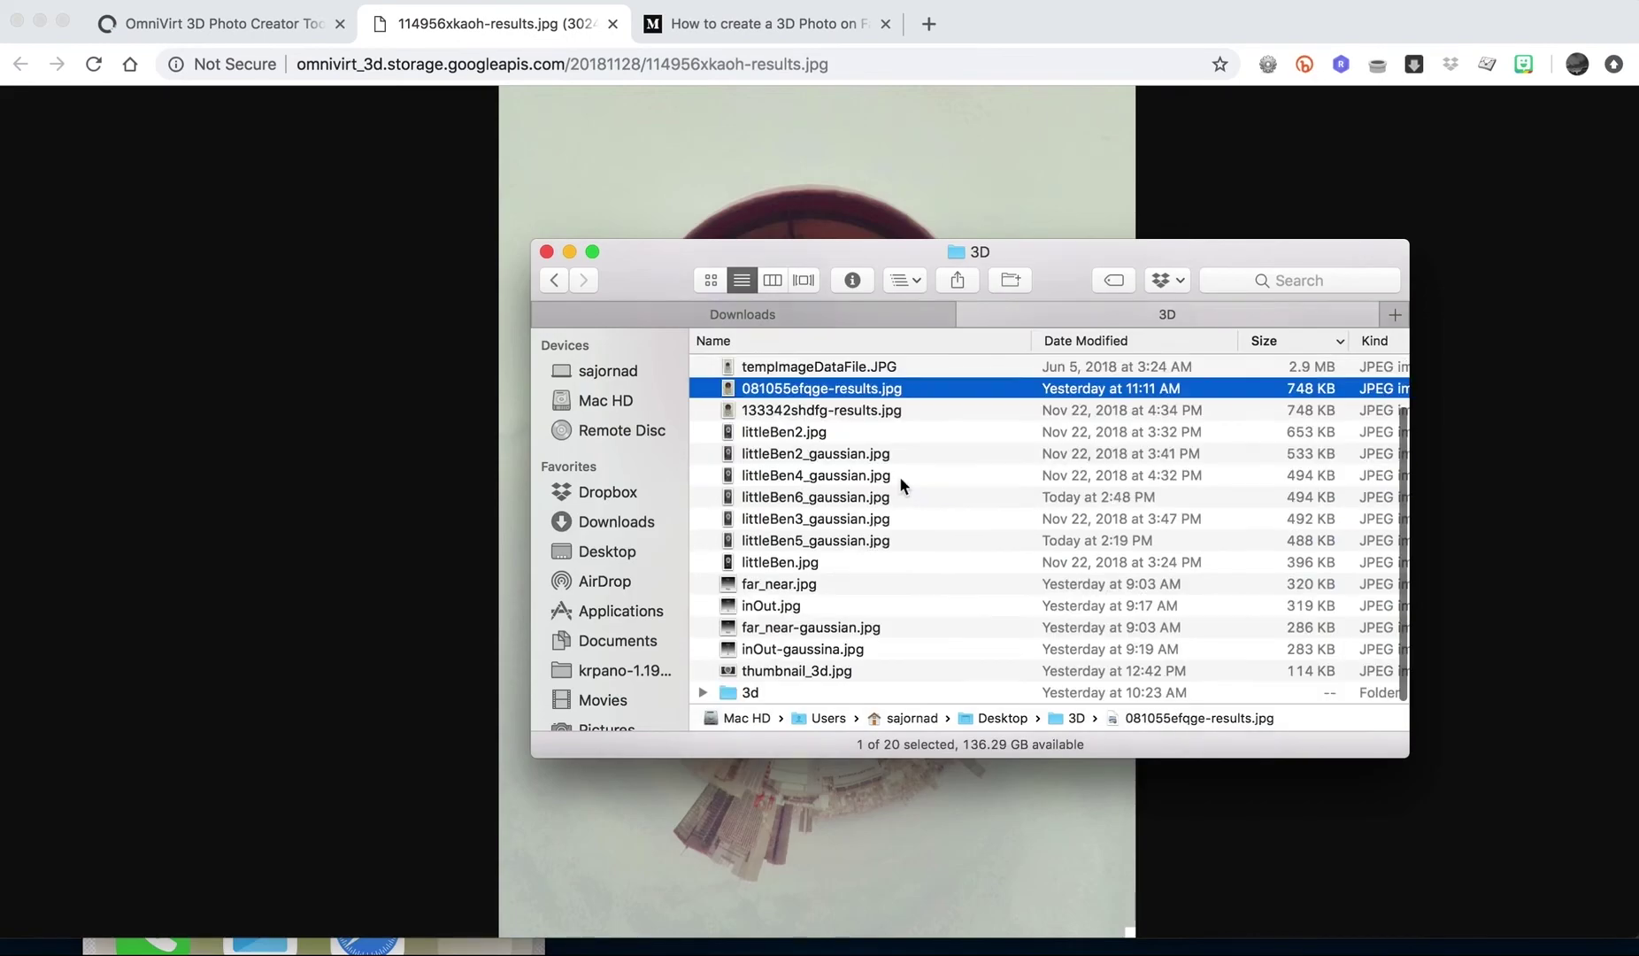
{"action": "scroll", "coordinate": [899, 476], "scroll_direction": "up", "scroll_amount": 3}
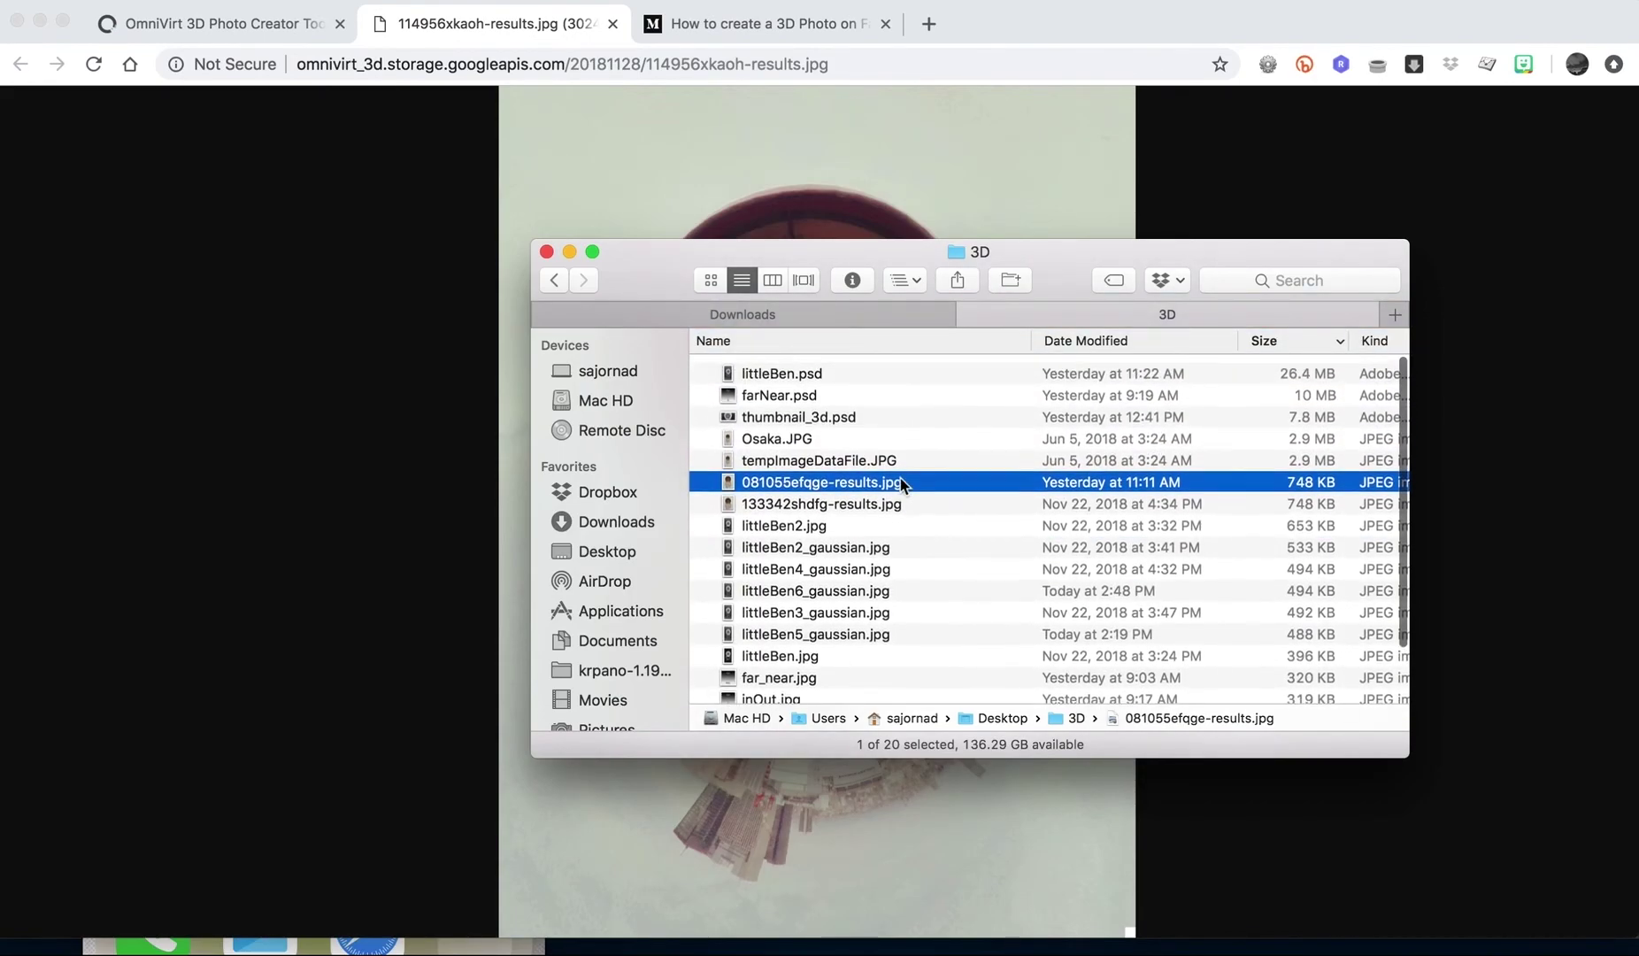
Step: Send 081055efqge-results.jpg through Share > AirDrop to the iPhone owner's avatar
{"action": "right_click", "coordinate": [837, 481]}
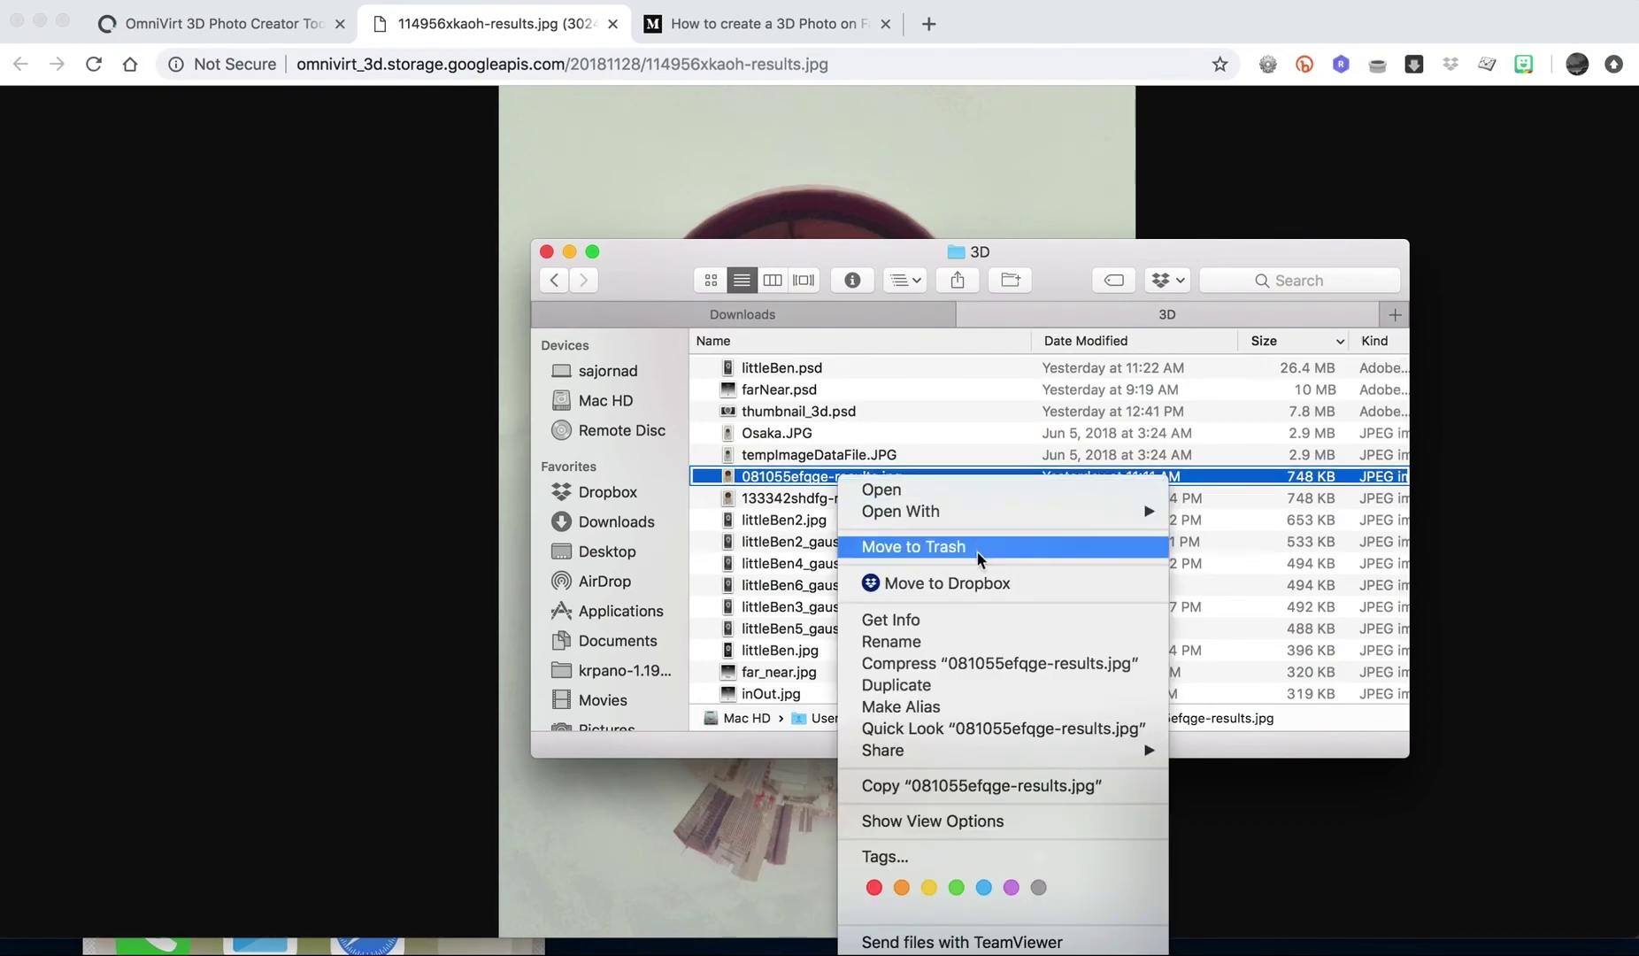
{"action": "mouse_move", "coordinate": [974, 748]}
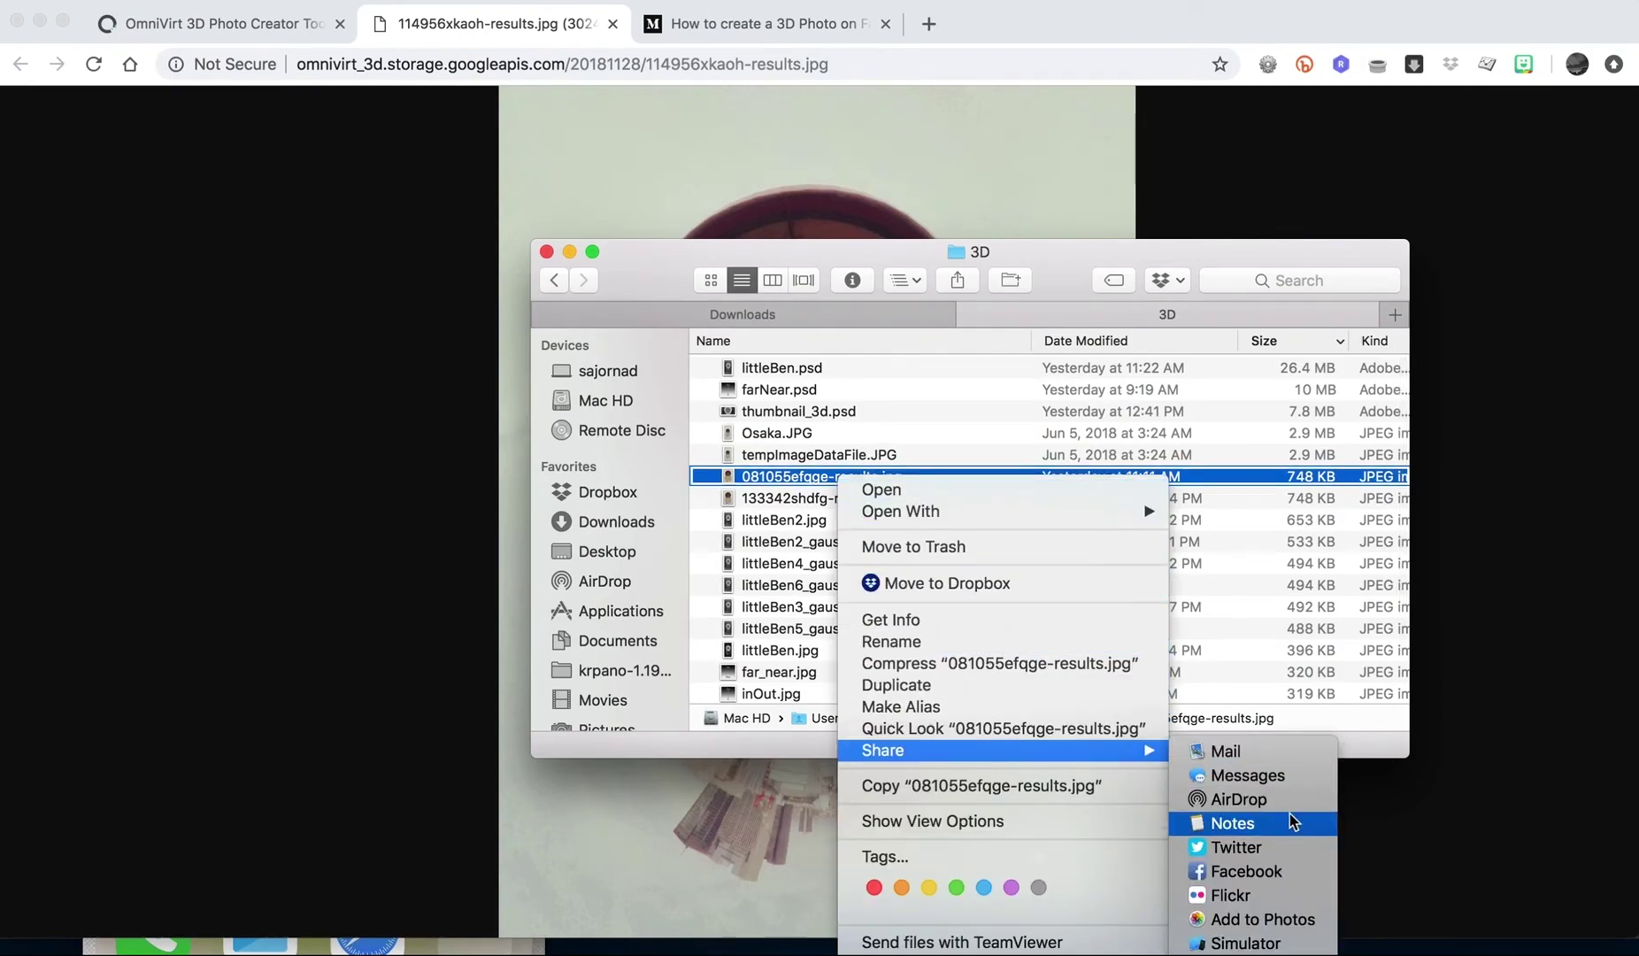
{"action": "left_click", "coordinate": [1240, 802]}
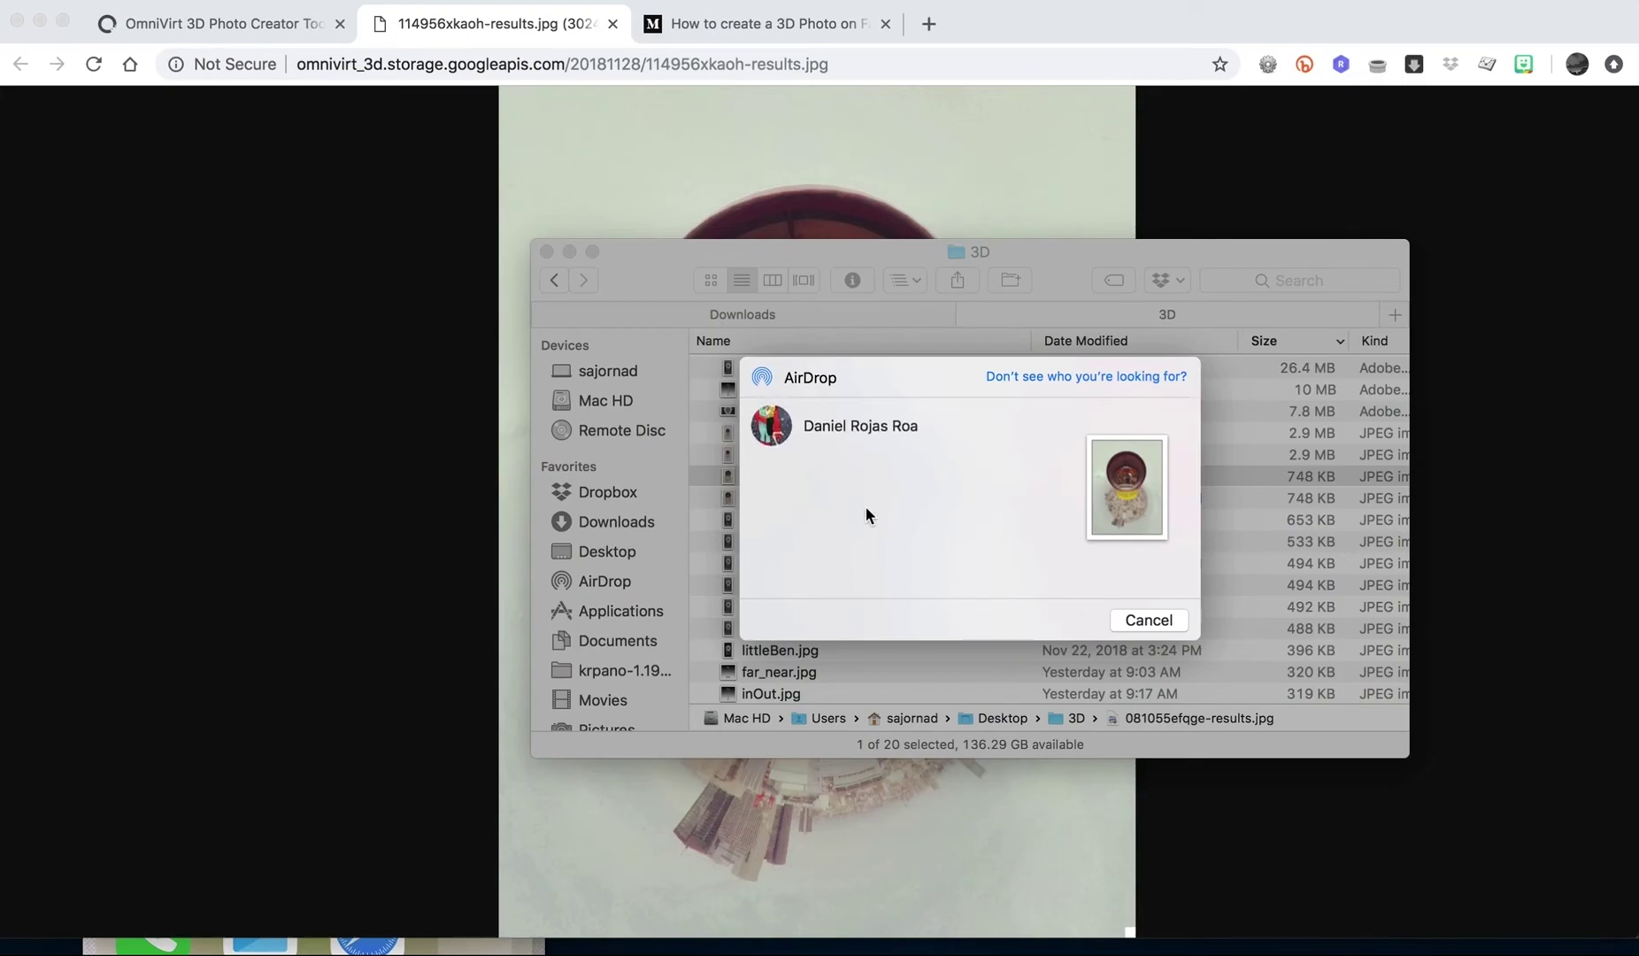
{"action": "left_click", "coordinate": [782, 442]}
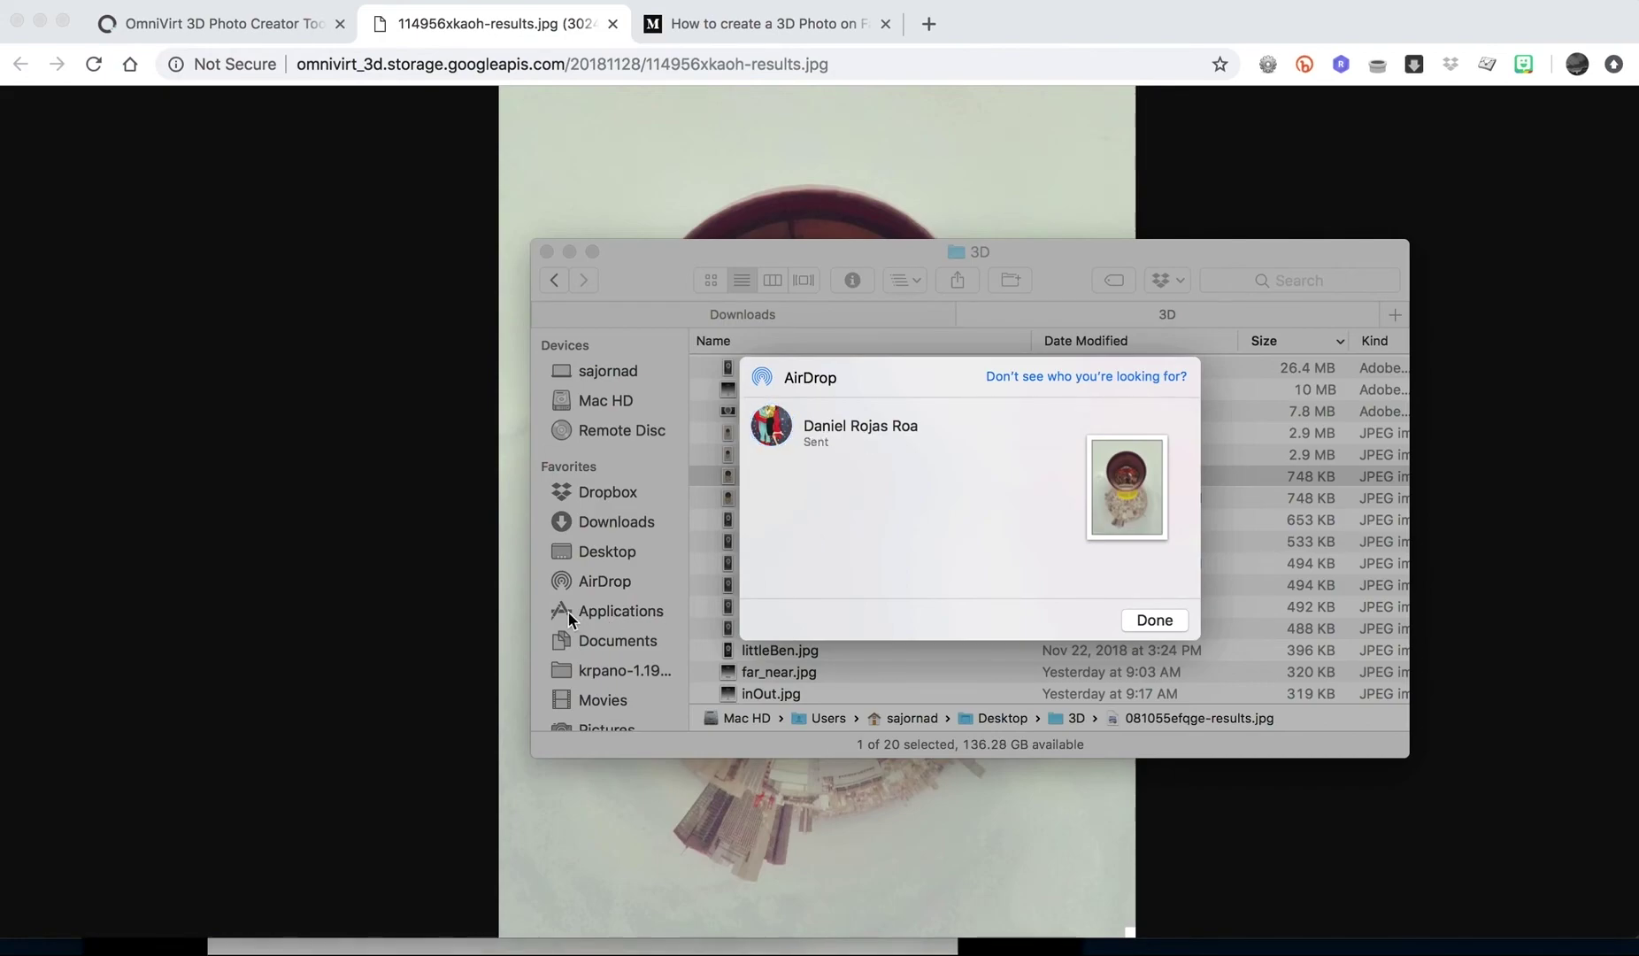
{"action": "key", "text": "ctrl+Up"}
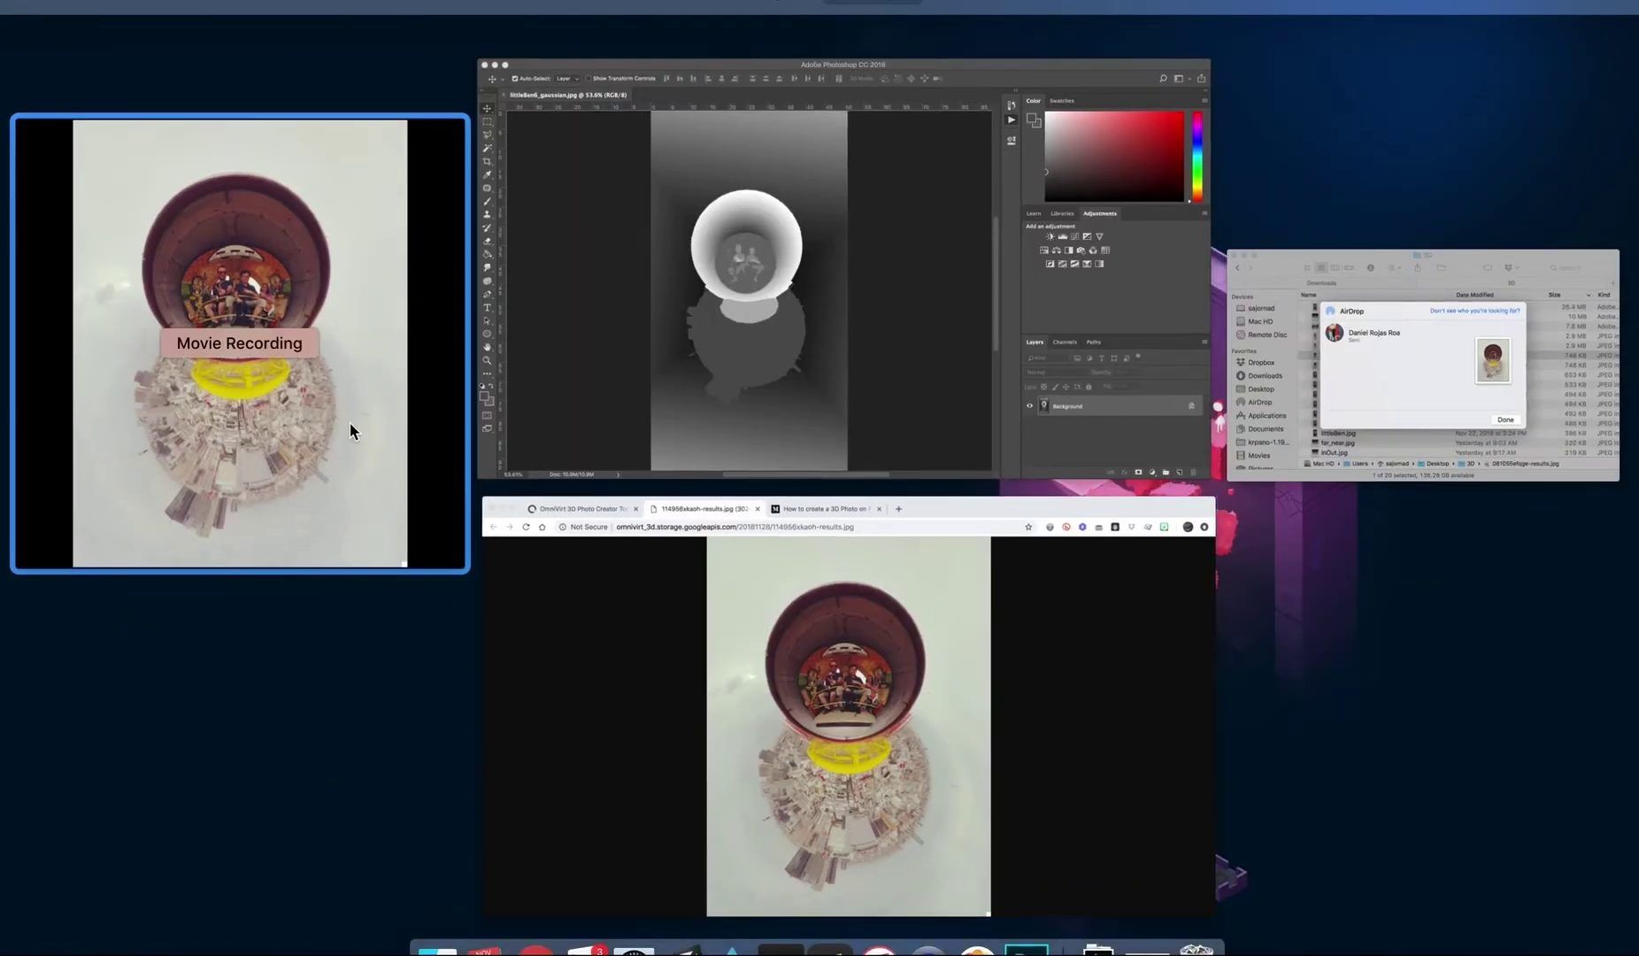
Step: Bring QuickTime's Movie Recording phone mirror forward via Mission Control and check its record options
{"action": "left_click", "coordinate": [349, 422]}
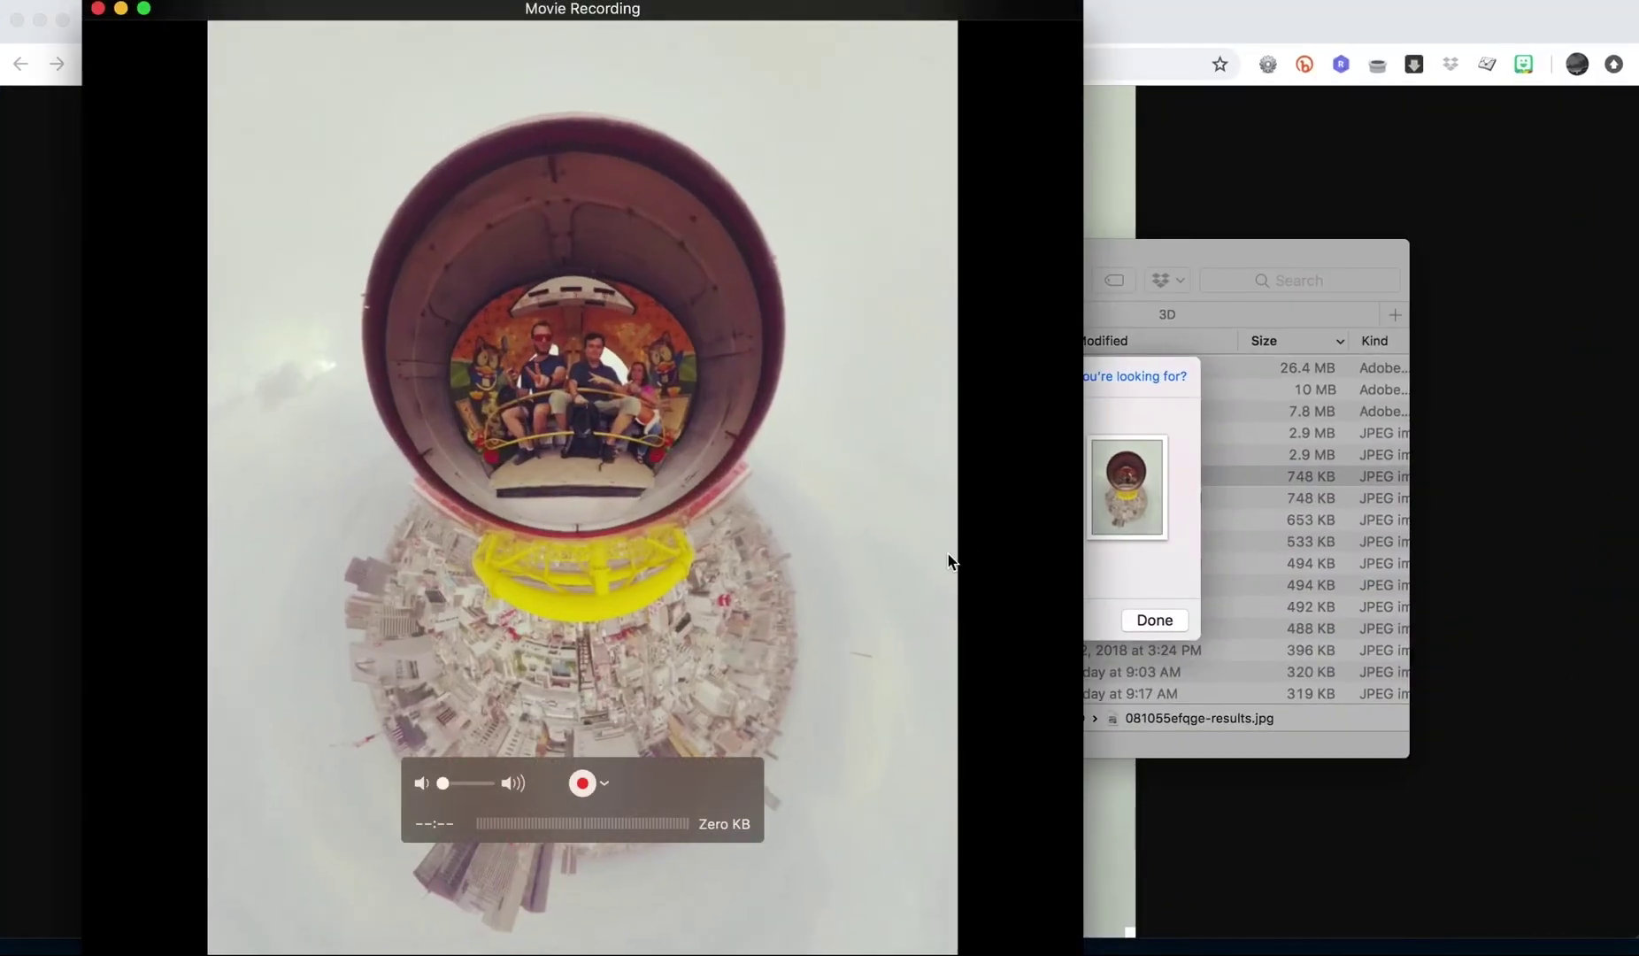
{"action": "key", "text": "ctrl+Up"}
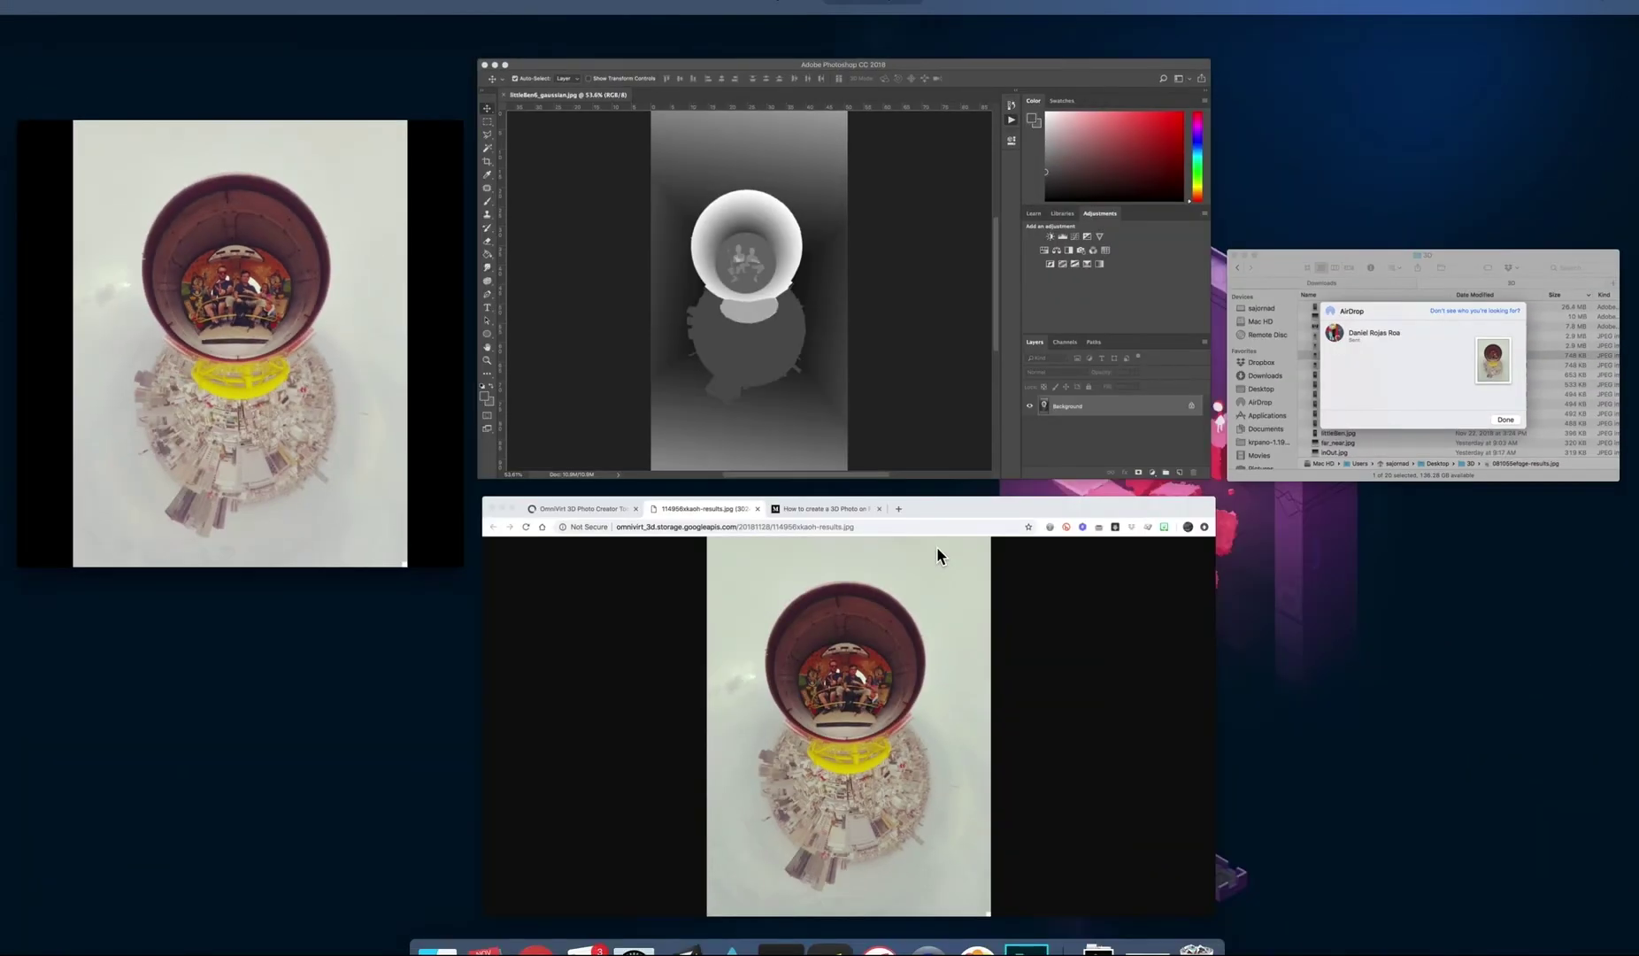
{"action": "left_click", "coordinate": [402, 491]}
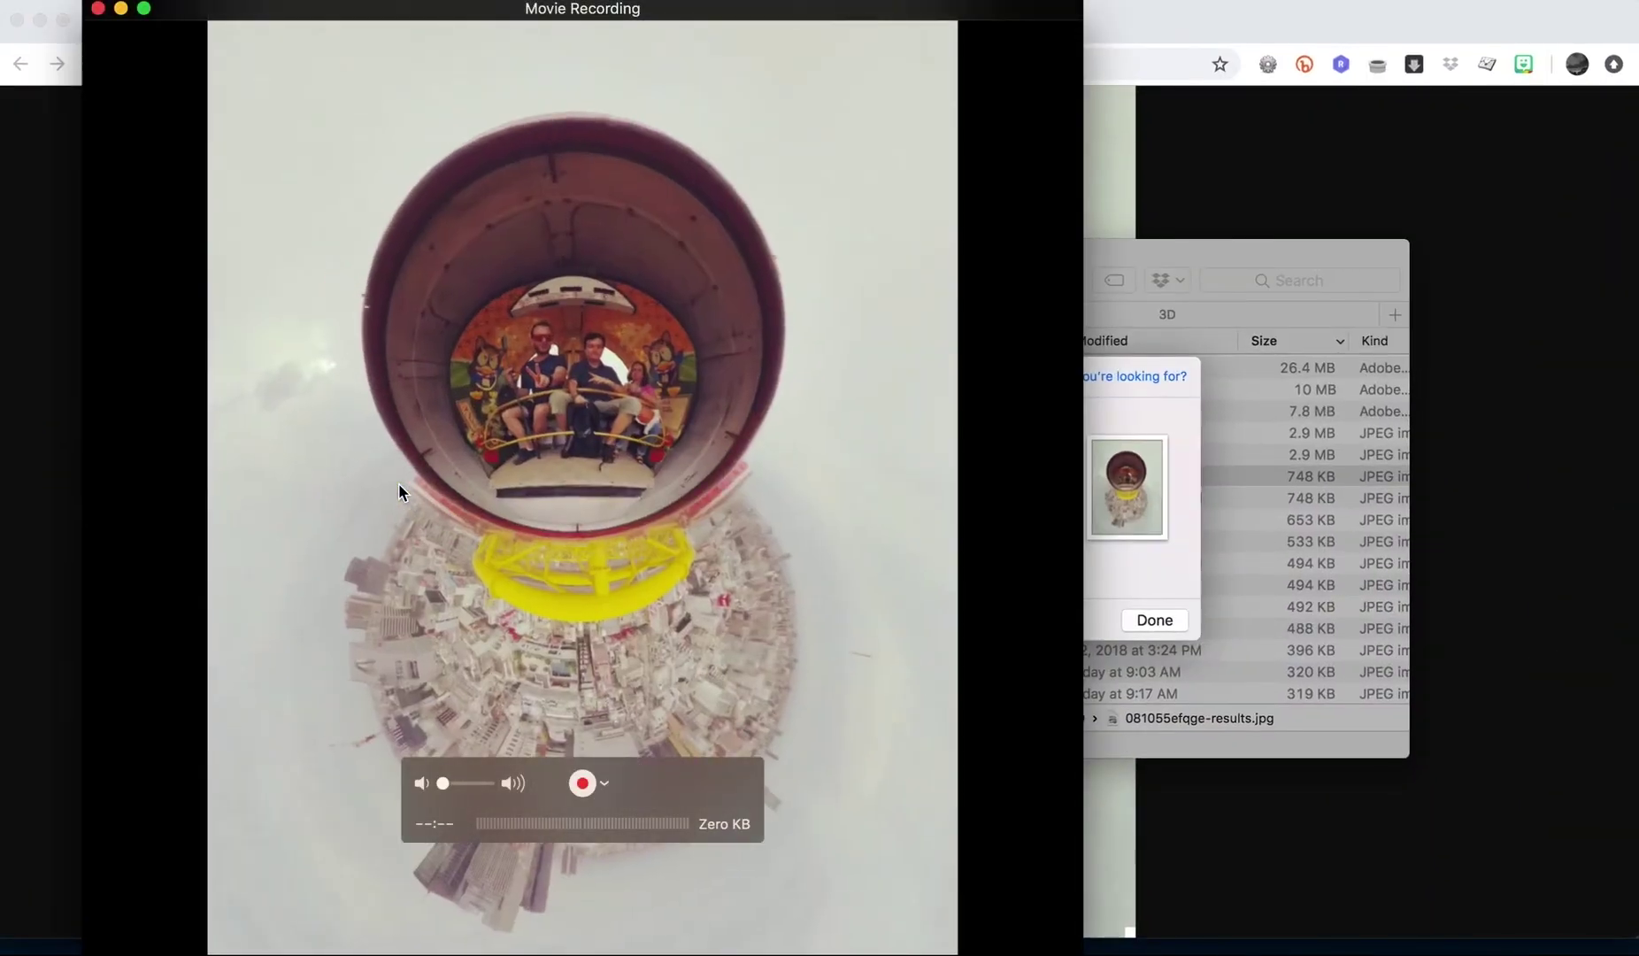
{"action": "left_click", "coordinate": [605, 786]}
{"action": "left_click", "coordinate": [606, 788]}
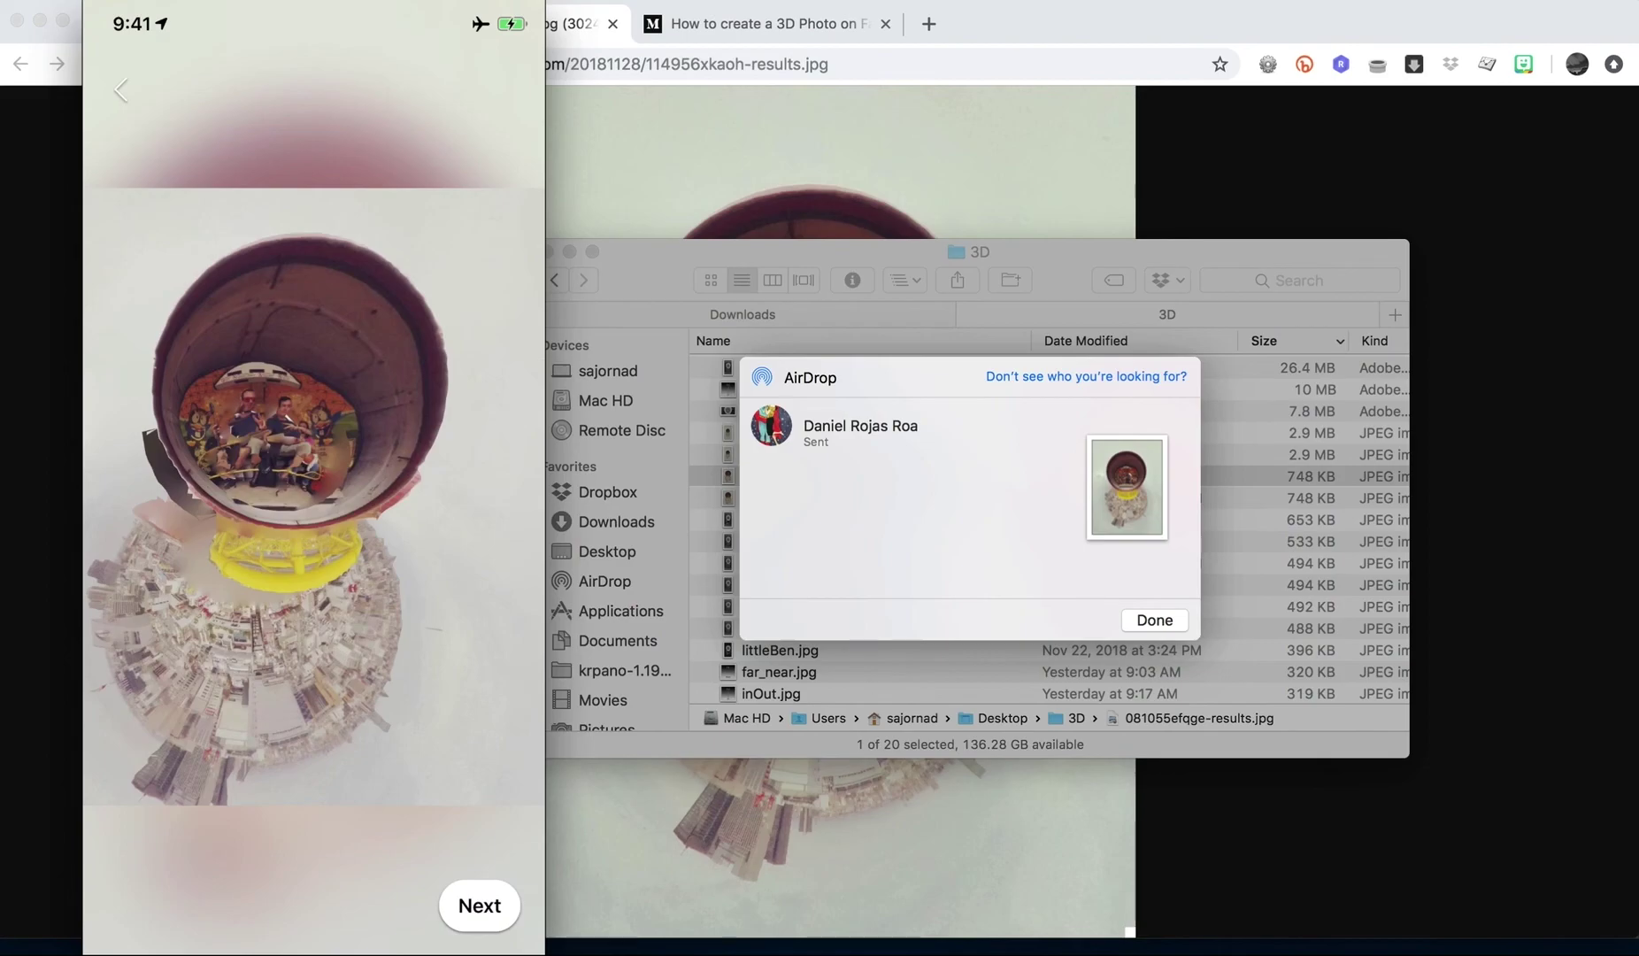
{"action": "key", "text": "ctrl+Up"}
{"action": "left_click", "coordinate": [928, 719]}
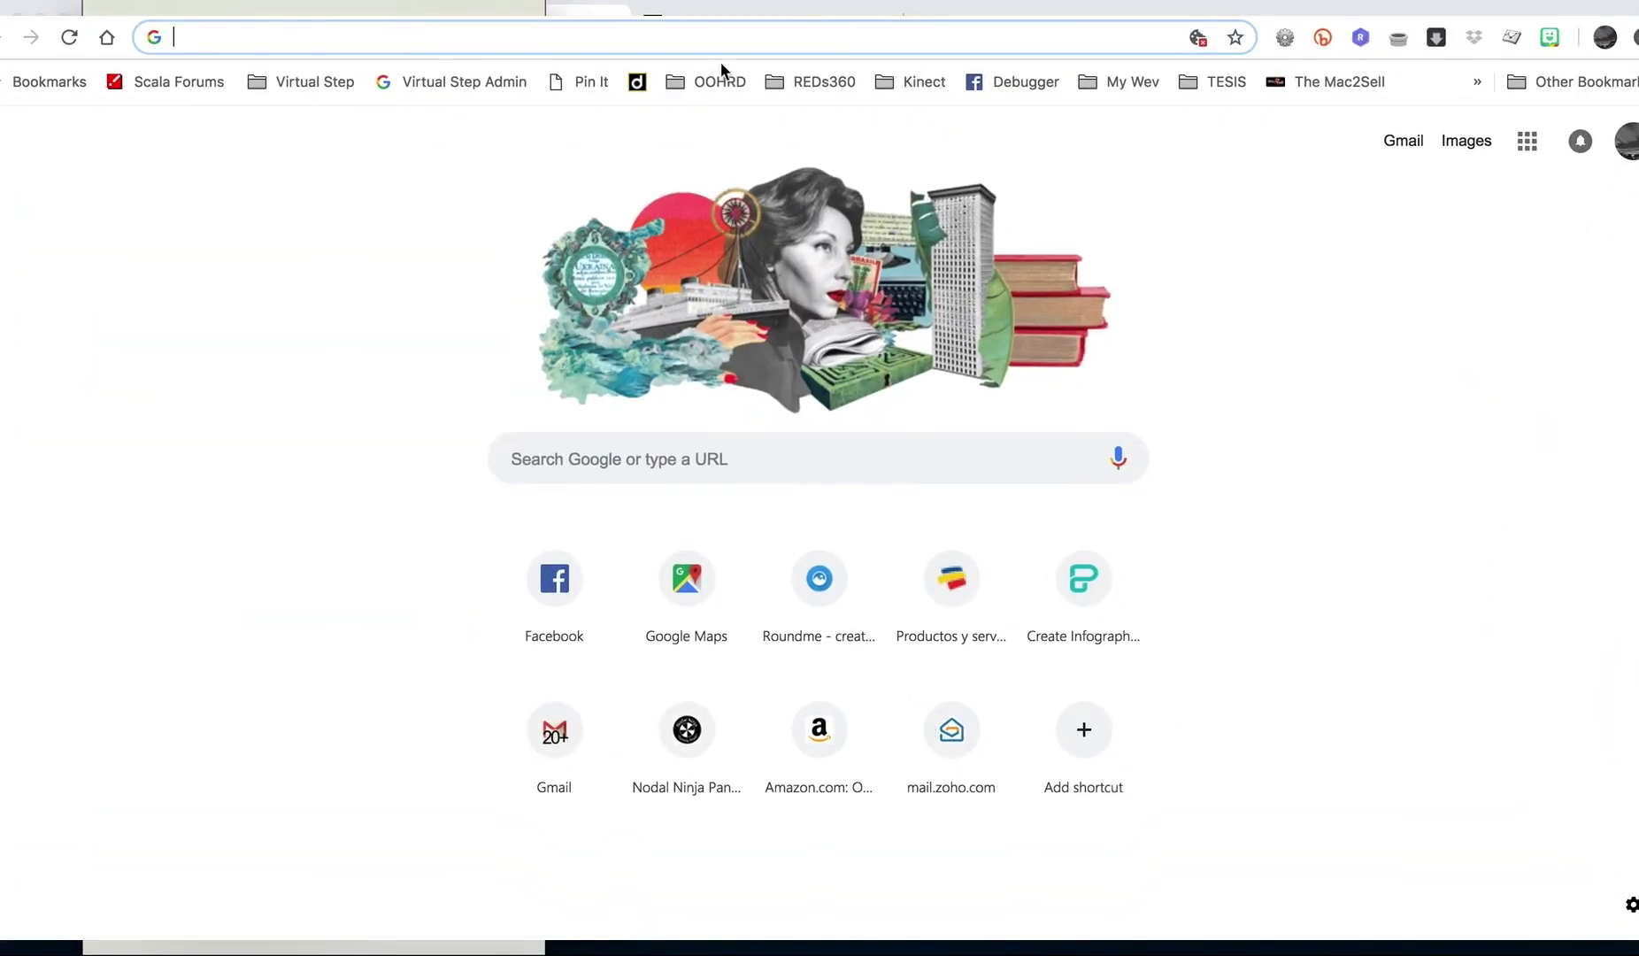
{"action": "type", "text": "3govideo"}
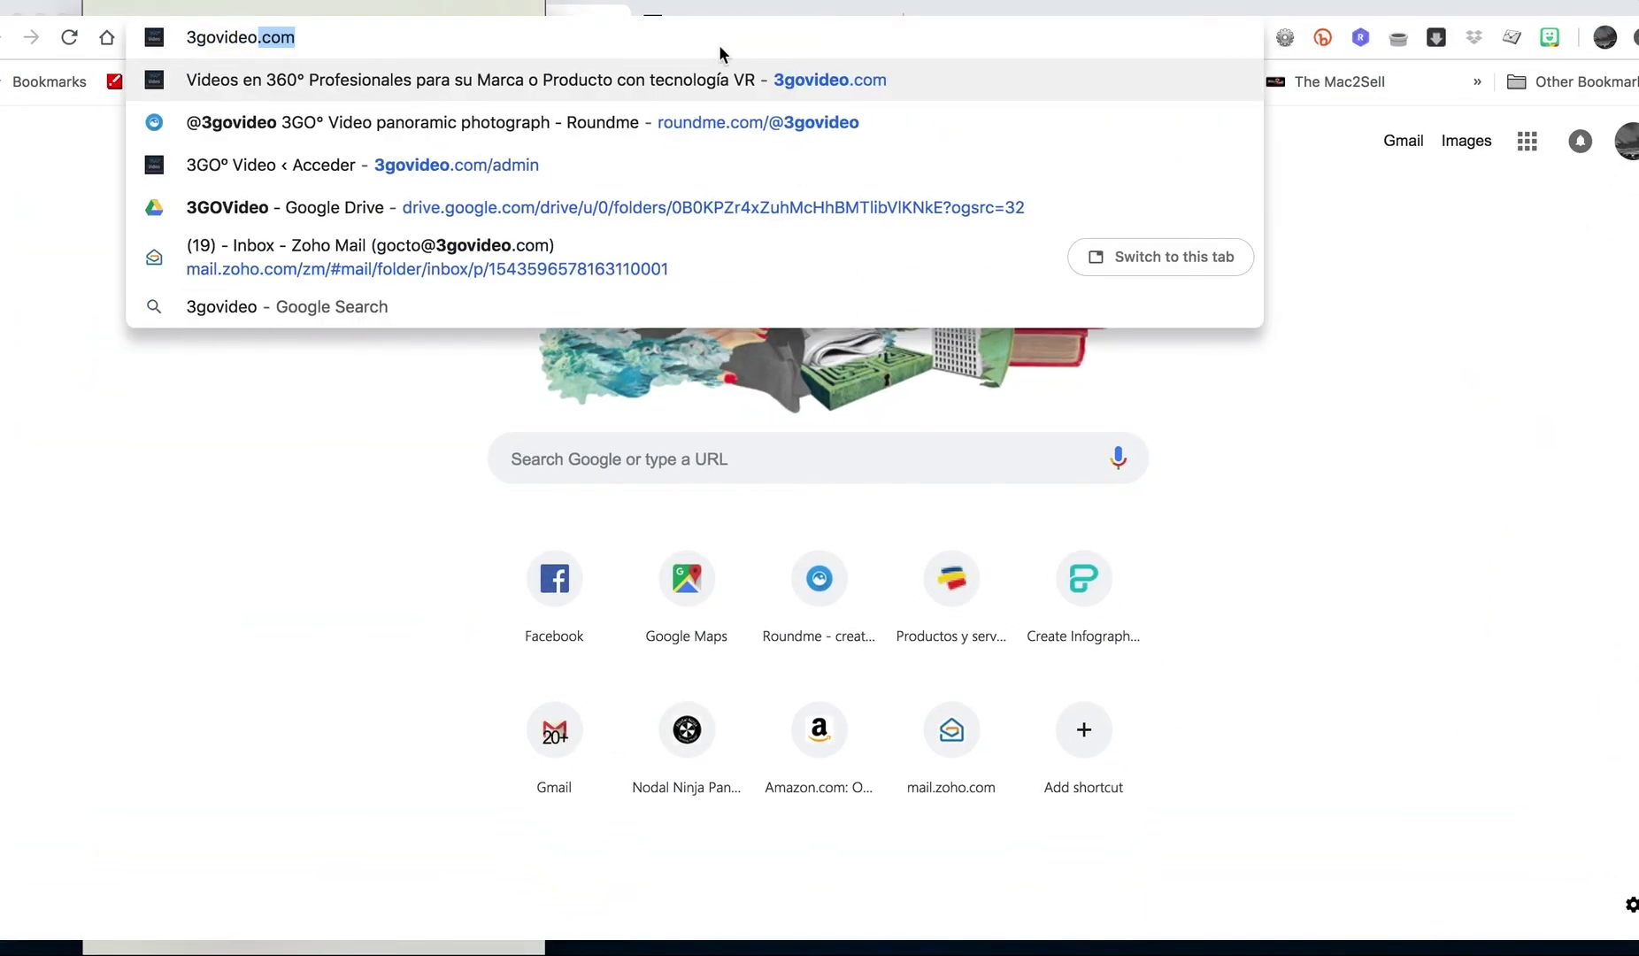
{"action": "key", "text": "Return"}
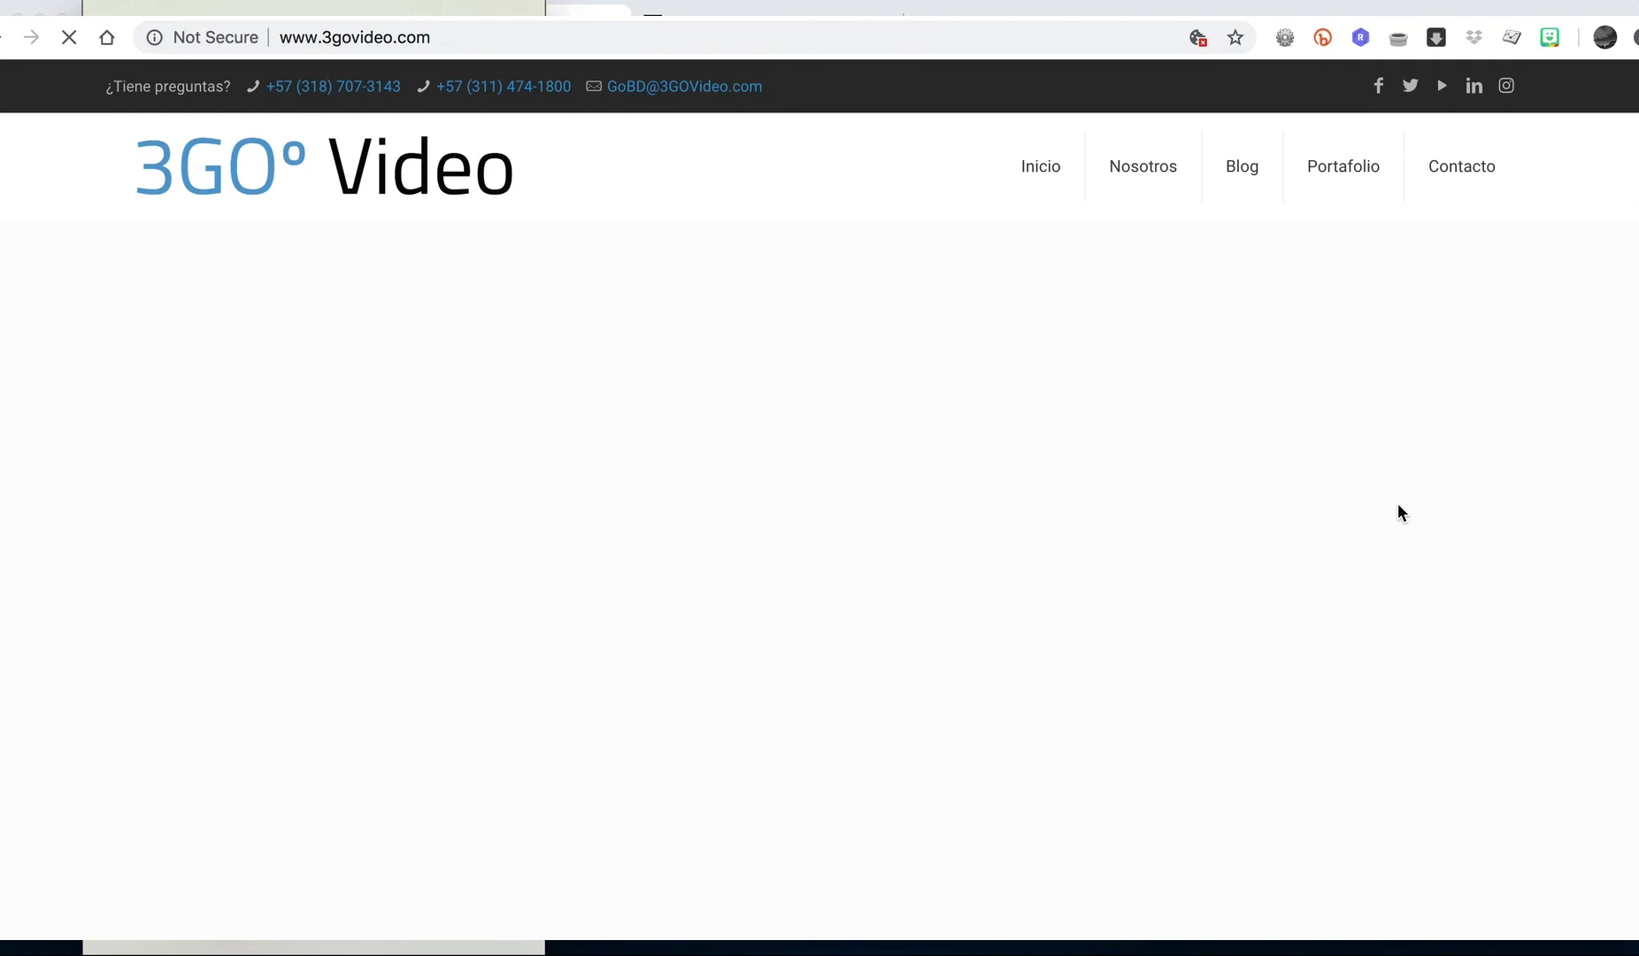
{"action": "scroll", "coordinate": [1398, 504], "scroll_direction": "down", "scroll_amount": 5}
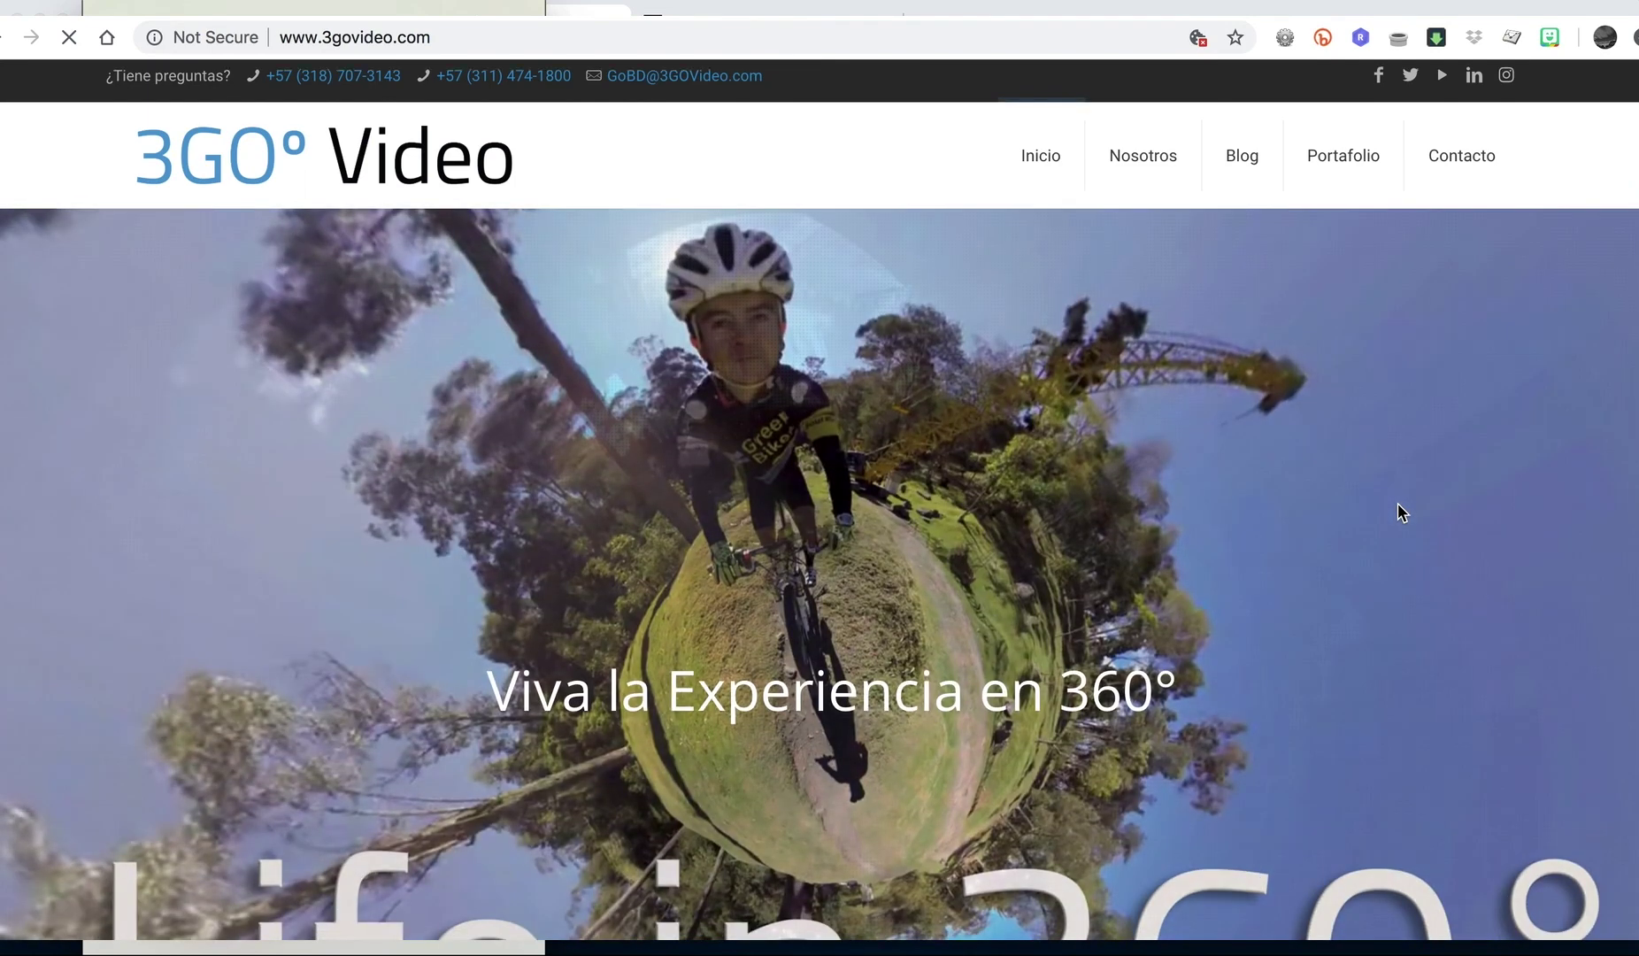
{"action": "scroll", "coordinate": [1400, 511], "scroll_direction": "down", "scroll_amount": 7}
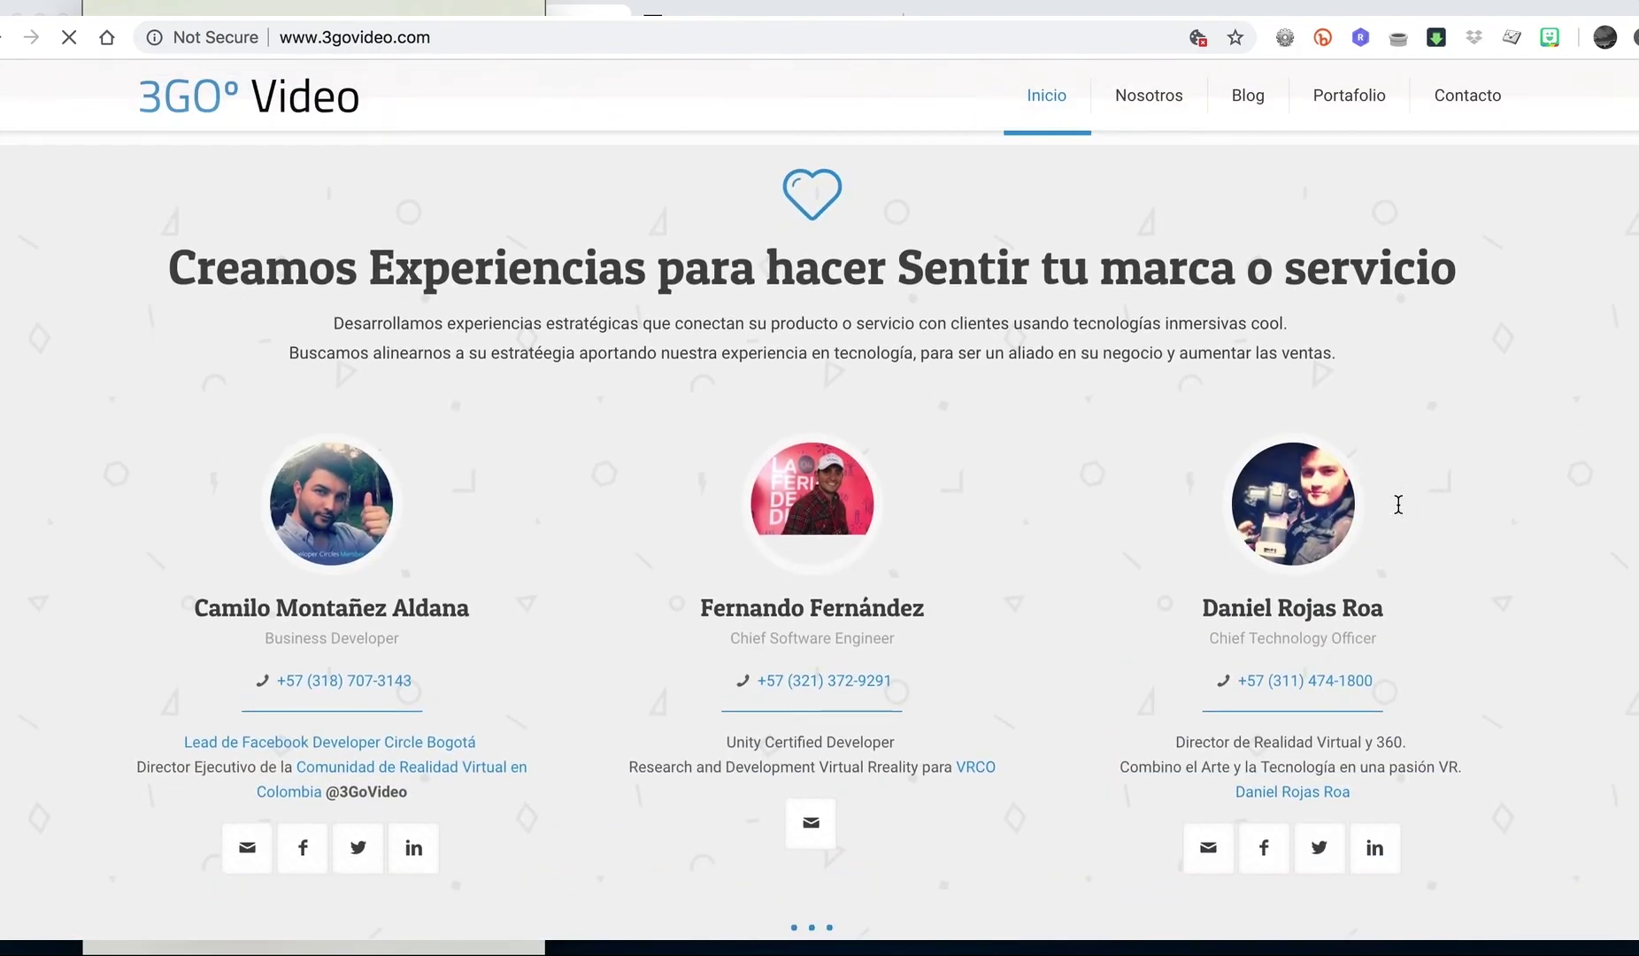
{"action": "scroll", "coordinate": [1397, 503], "scroll_direction": "down", "scroll_amount": 2}
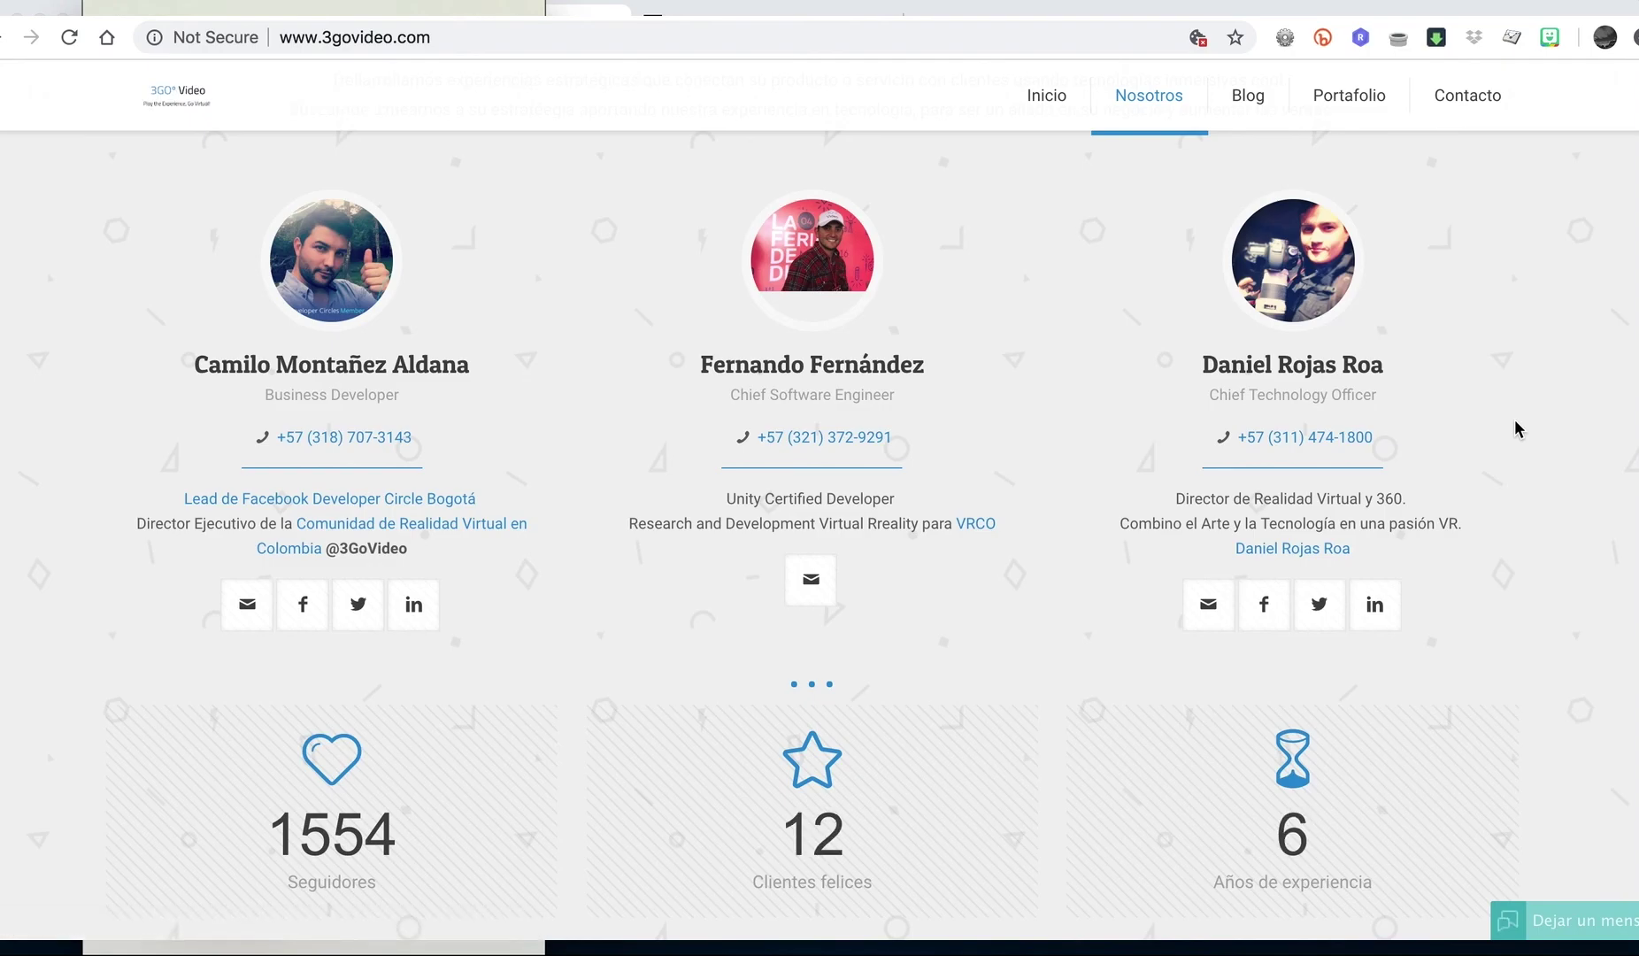
{"action": "scroll", "coordinate": [1516, 421], "scroll_direction": "down", "scroll_amount": 1}
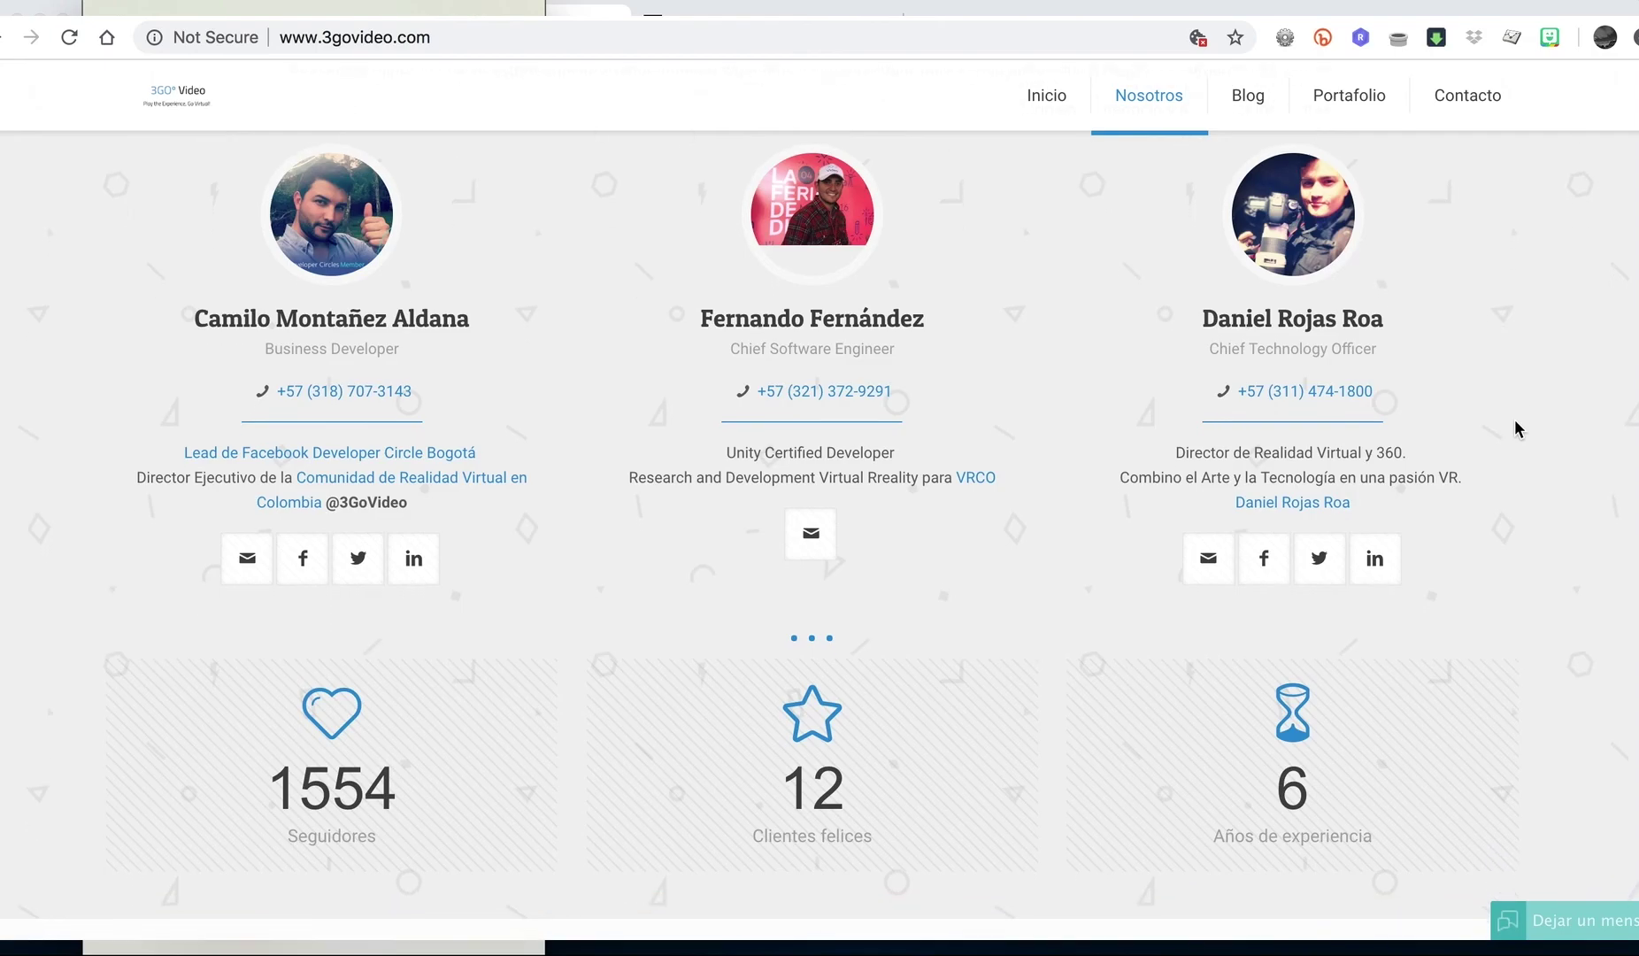
{"action": "scroll", "coordinate": [1515, 428], "scroll_direction": "down", "scroll_amount": 12}
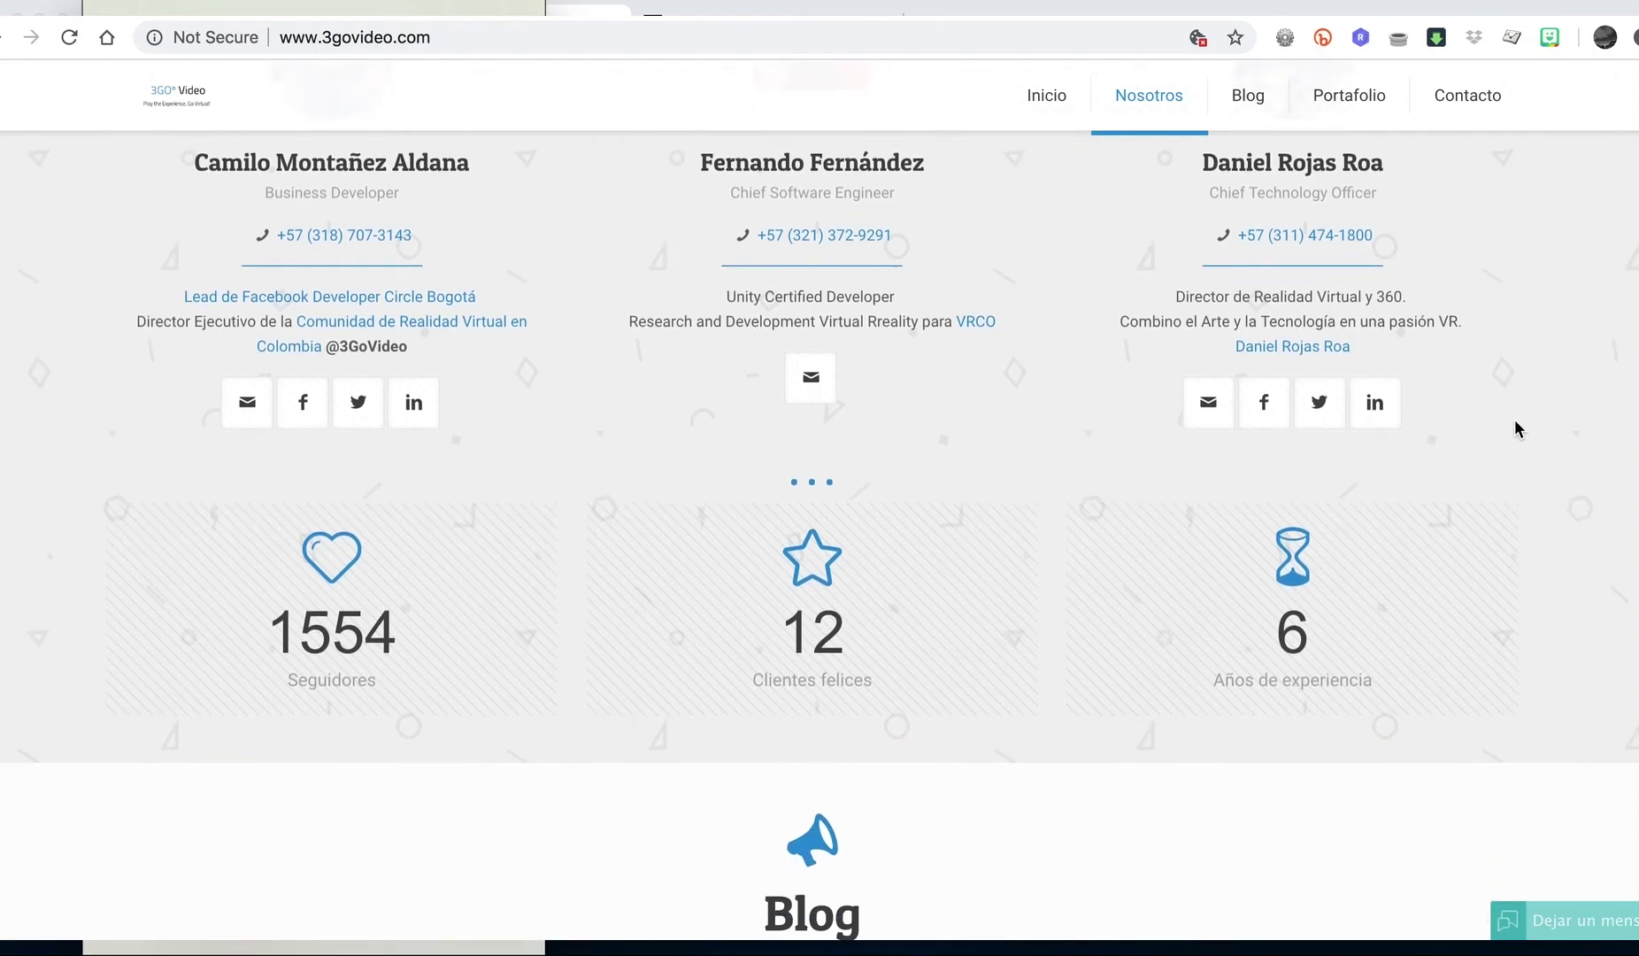